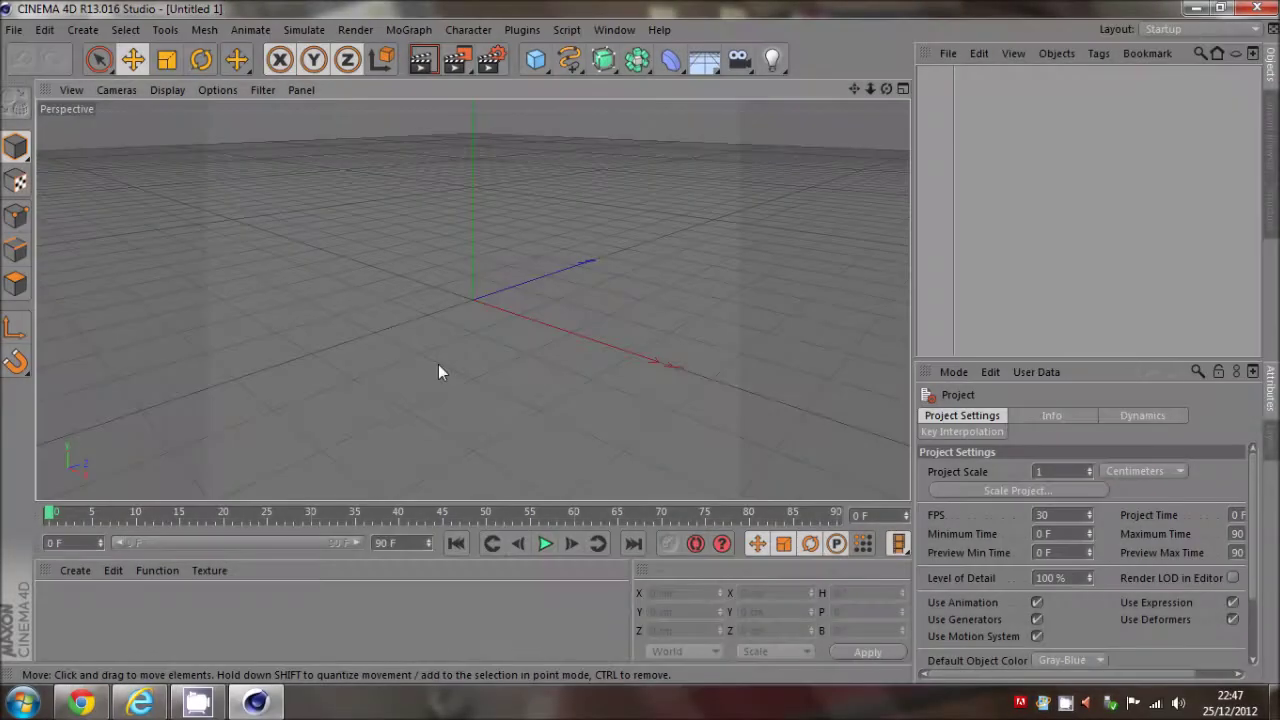
left_click(1204, 8)
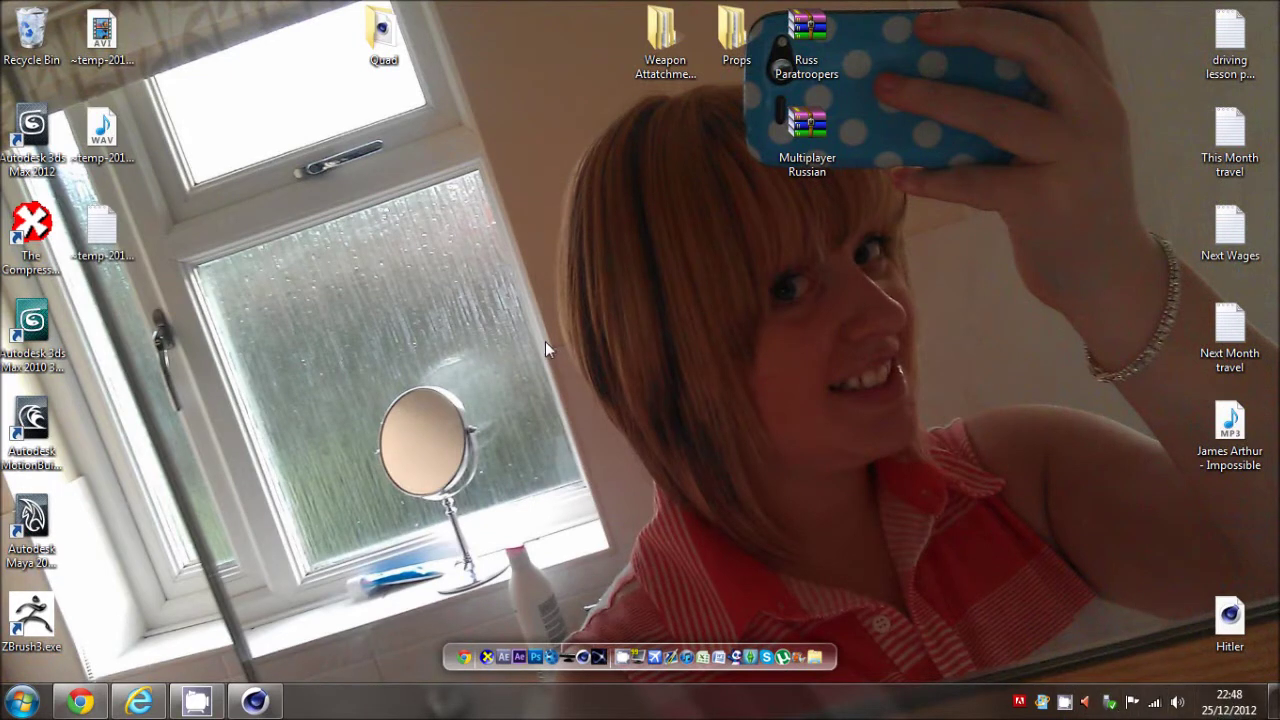
left_click(262, 703)
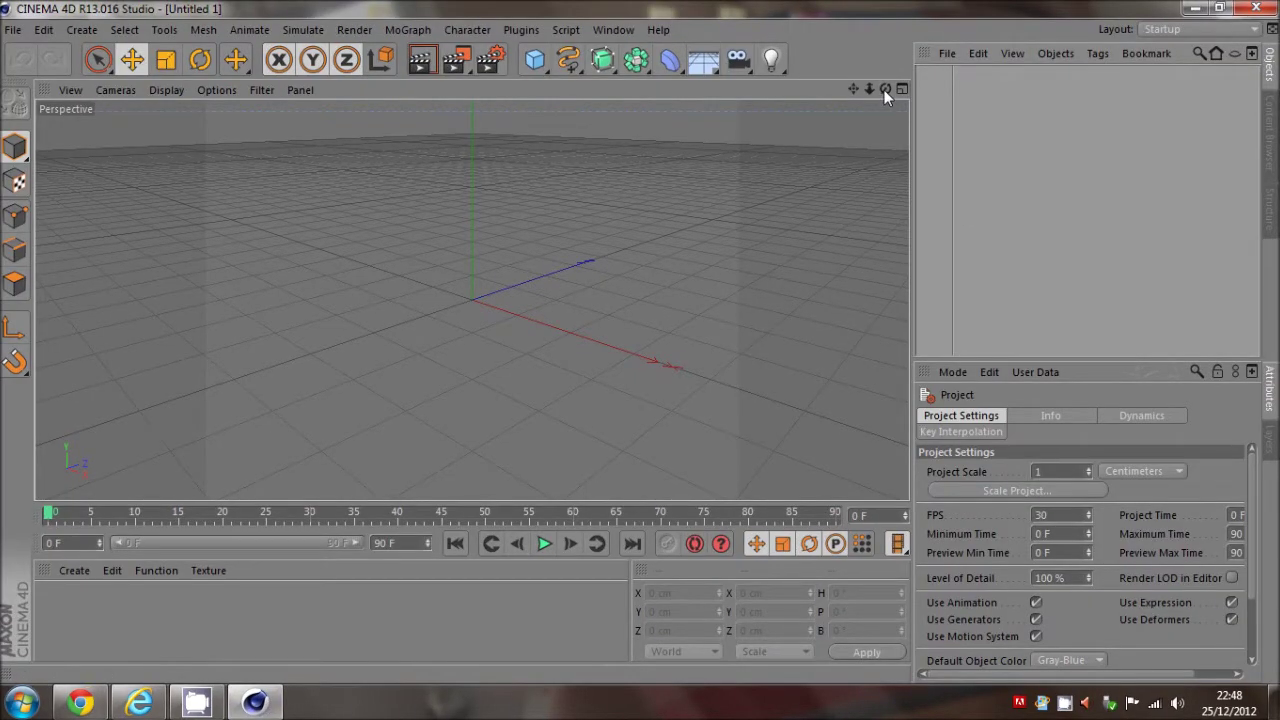
left_click_drag(884, 90, 639, 341)
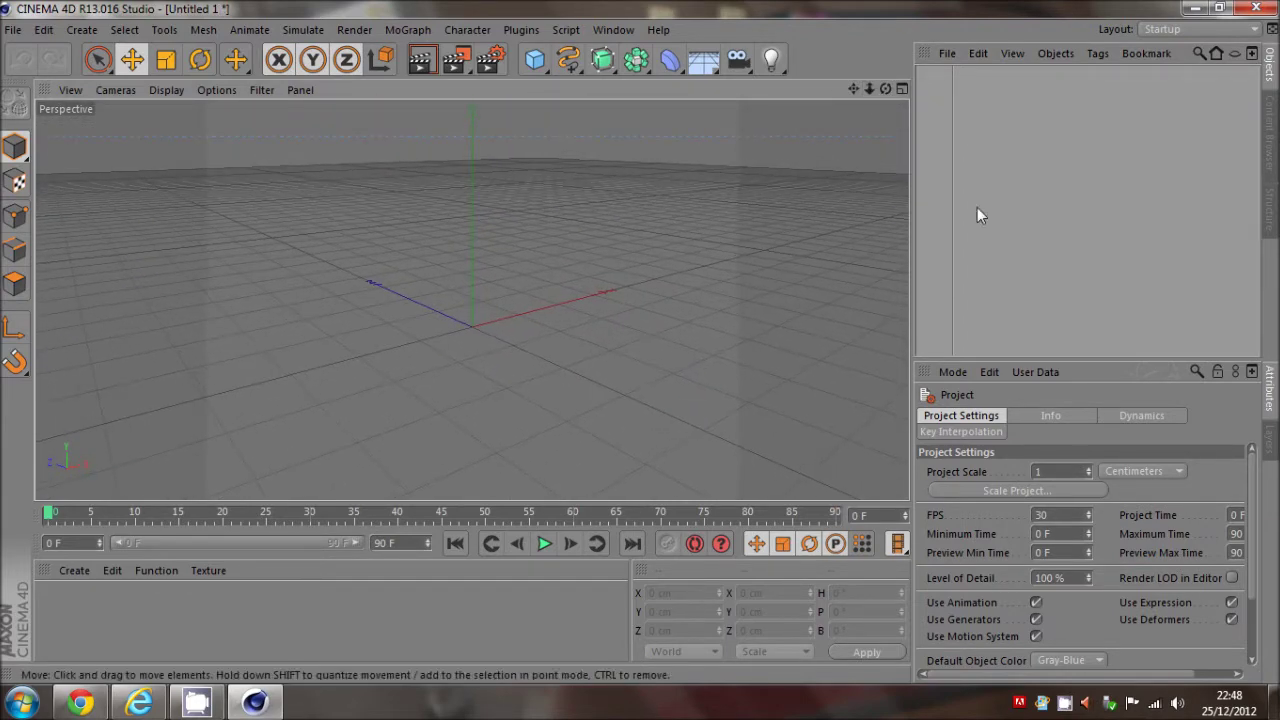
left_click_drag(884, 89, 639, 341)
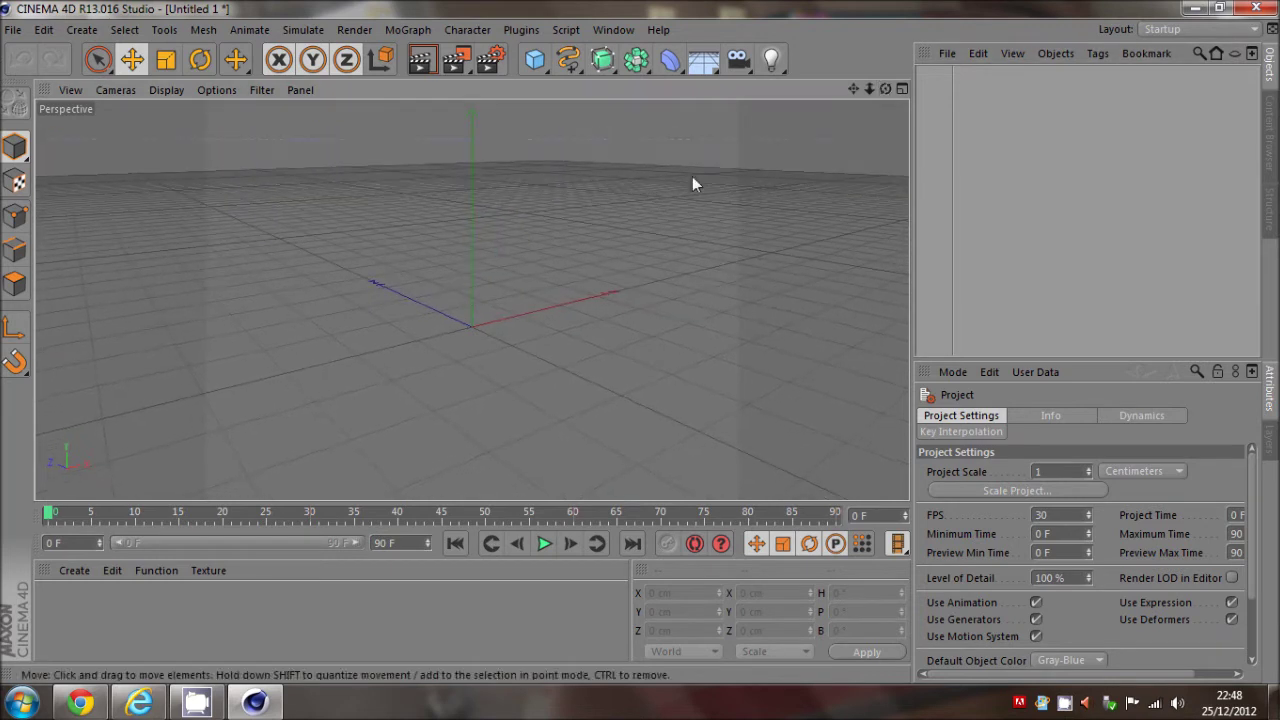
left_click(480, 36)
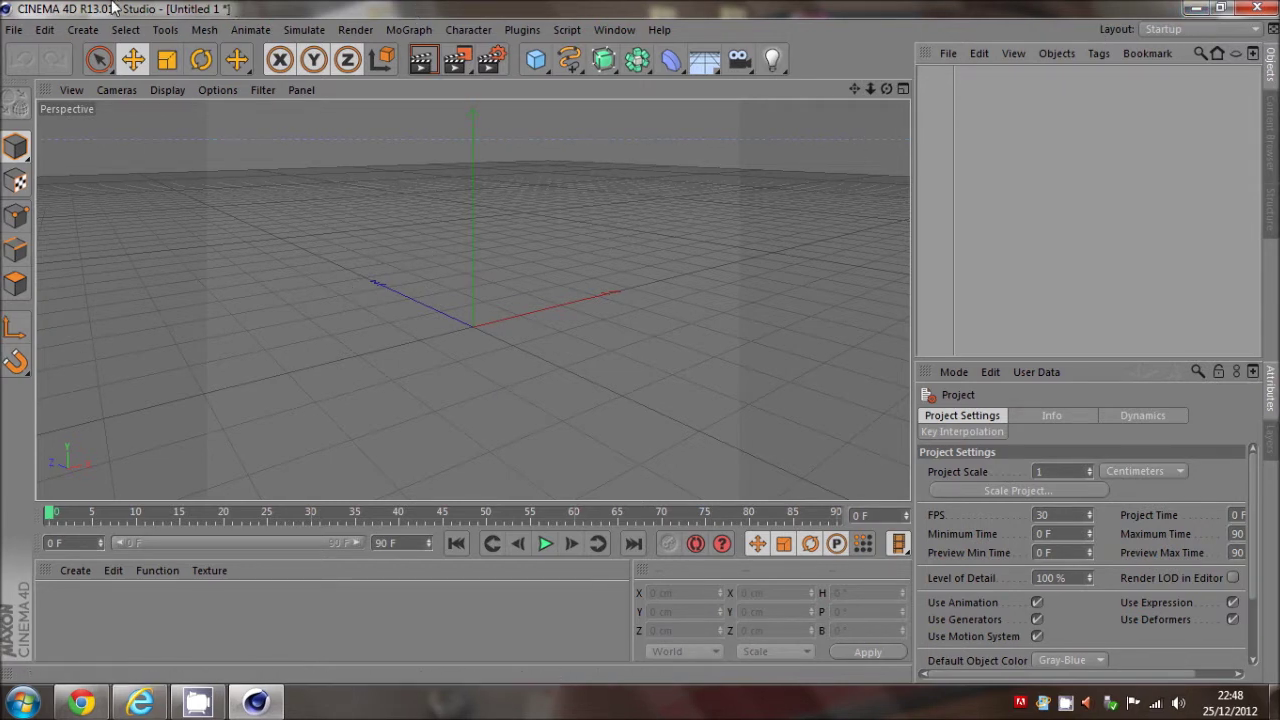
left_click(1190, 8)
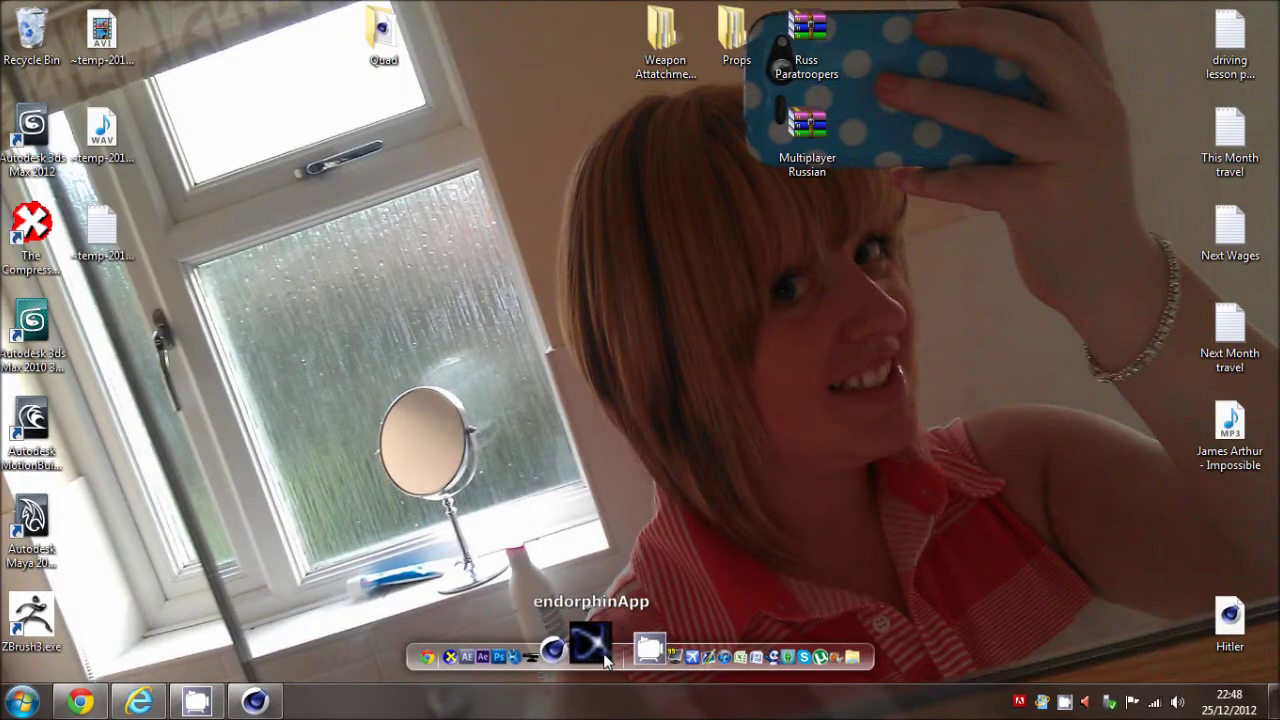
left_click(81, 702)
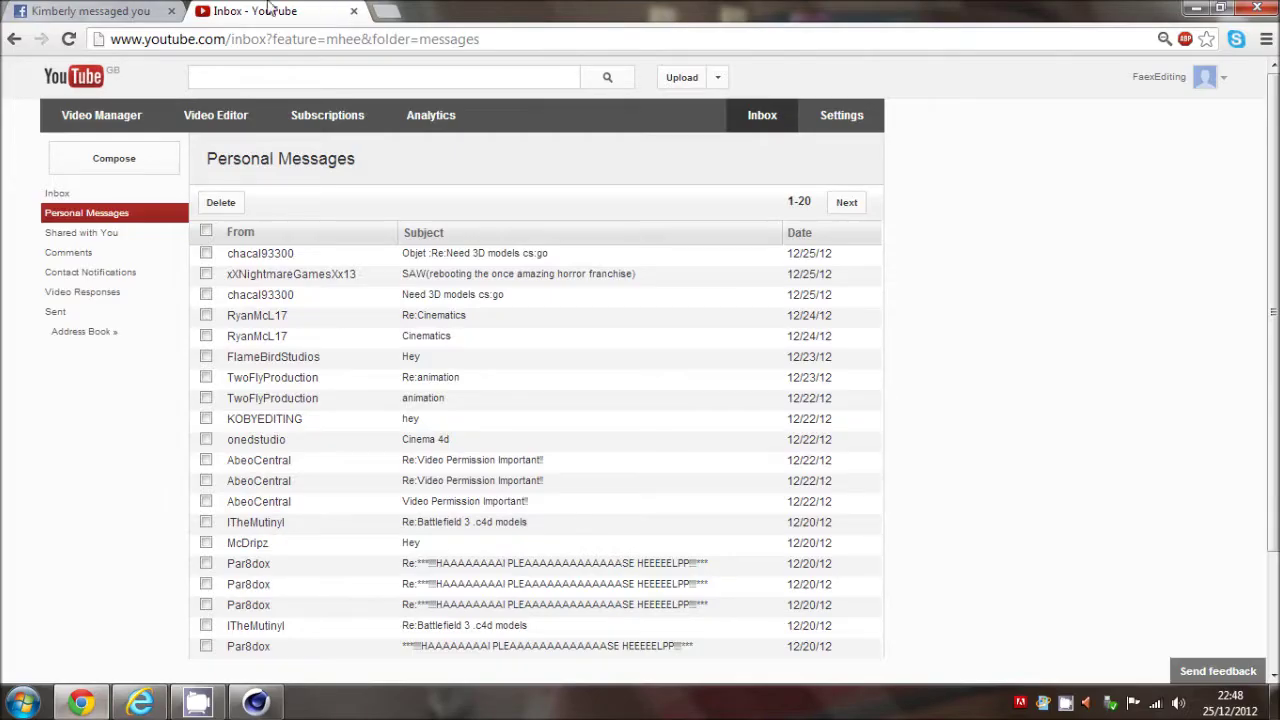
left_click(314, 75)
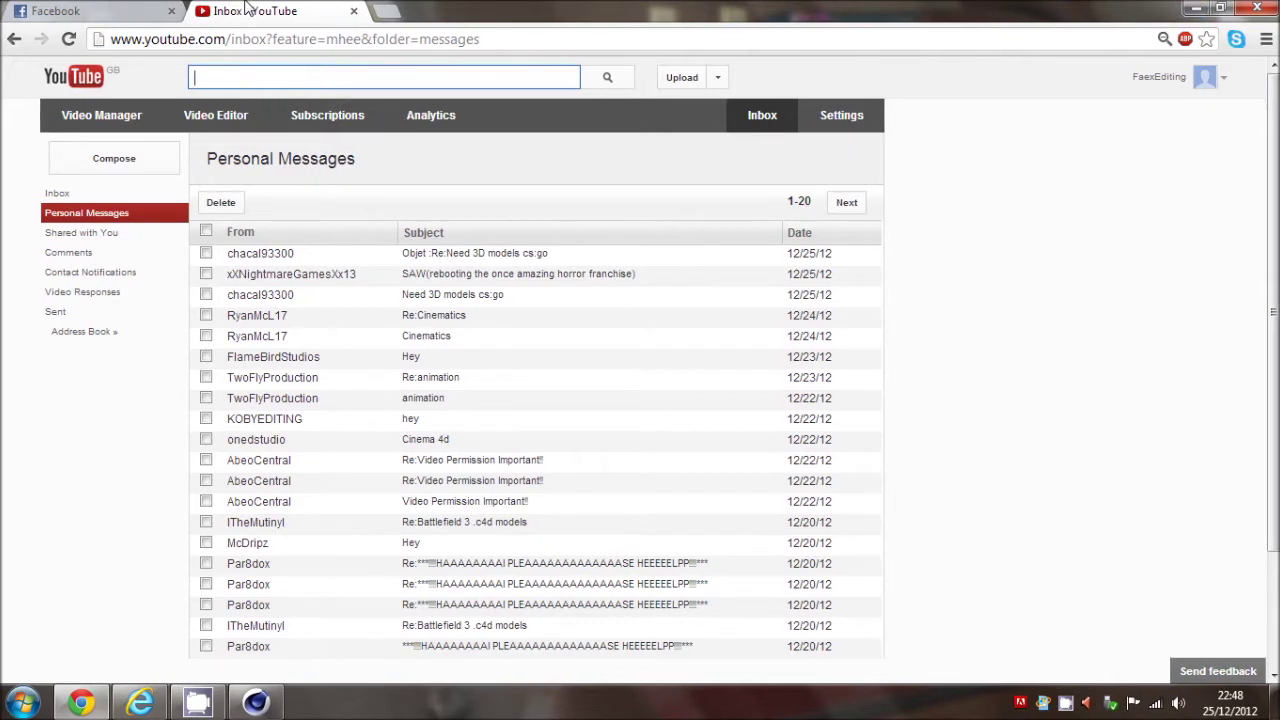
left_click(1200, 8)
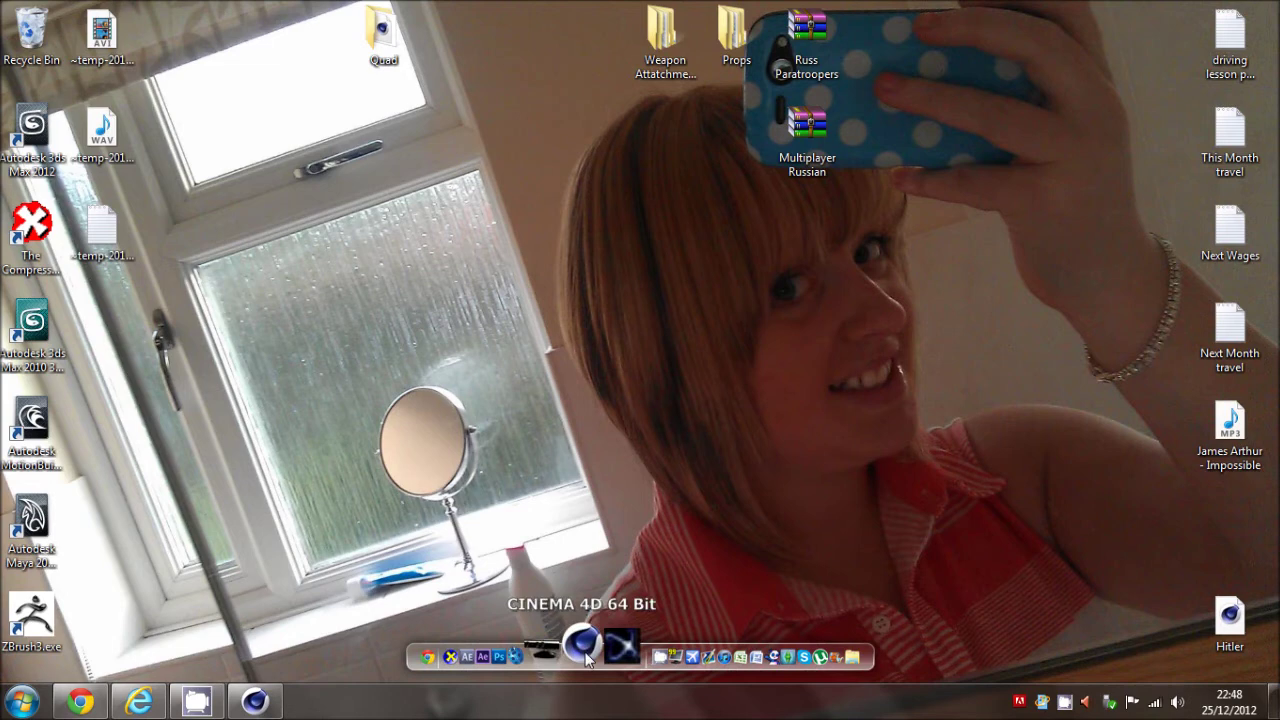
left_click(257, 701)
mouse_move(885, 89)
left_mouse_down()
mouse_move(639, 341)
mouse_move(873, 84)
left_mouse_up()
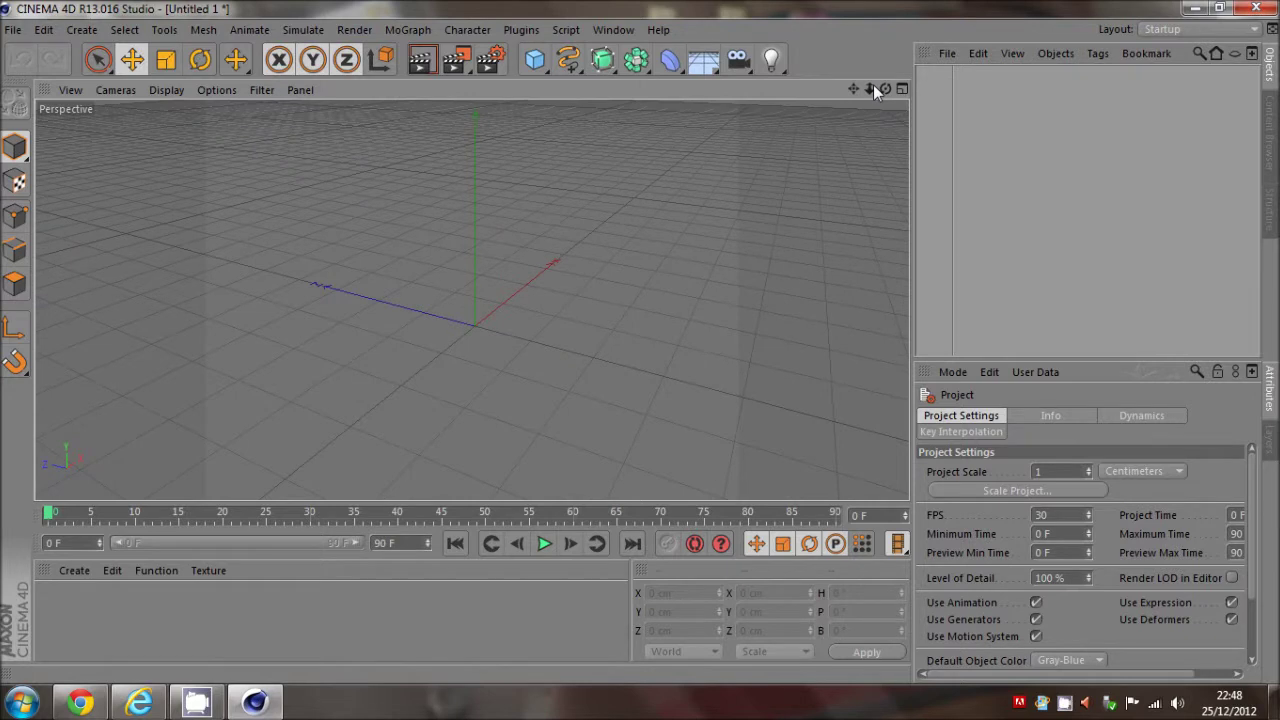
mouse_move(885, 88)
left_mouse_down()
mouse_move(639, 341)
mouse_move(884, 90)
left_mouse_up()
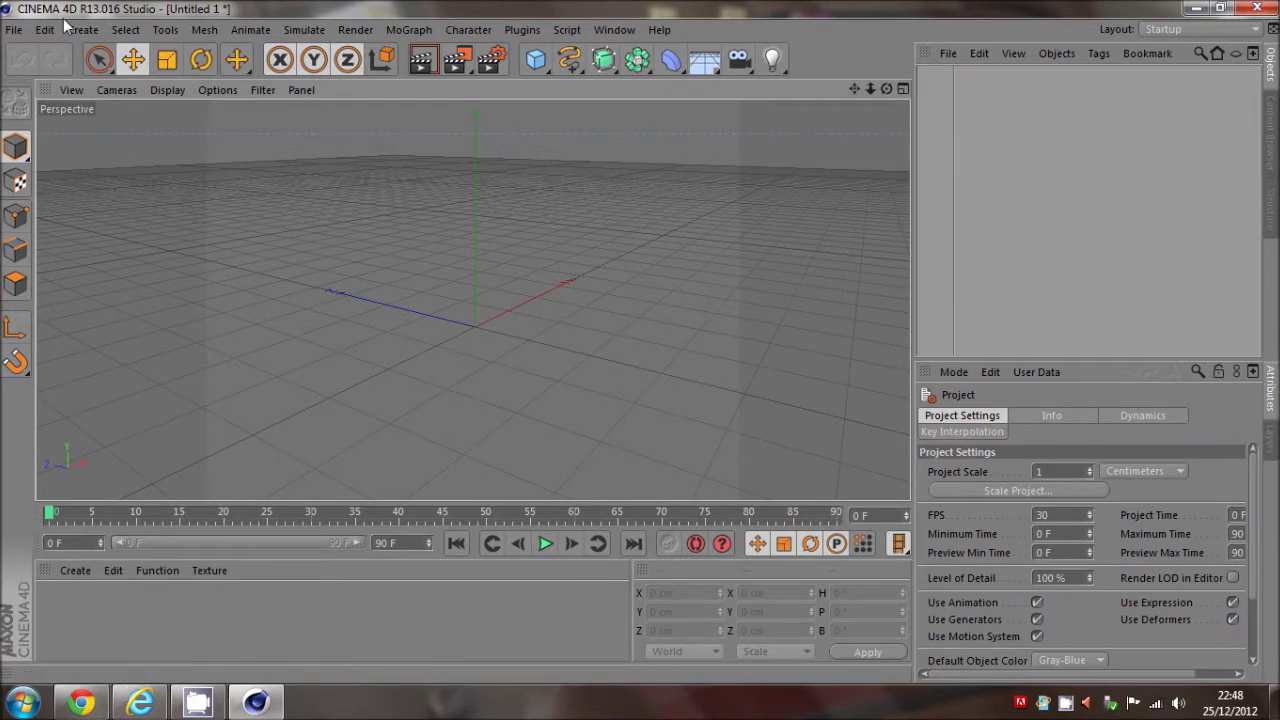
left_click_drag(885, 90, 623, 299)
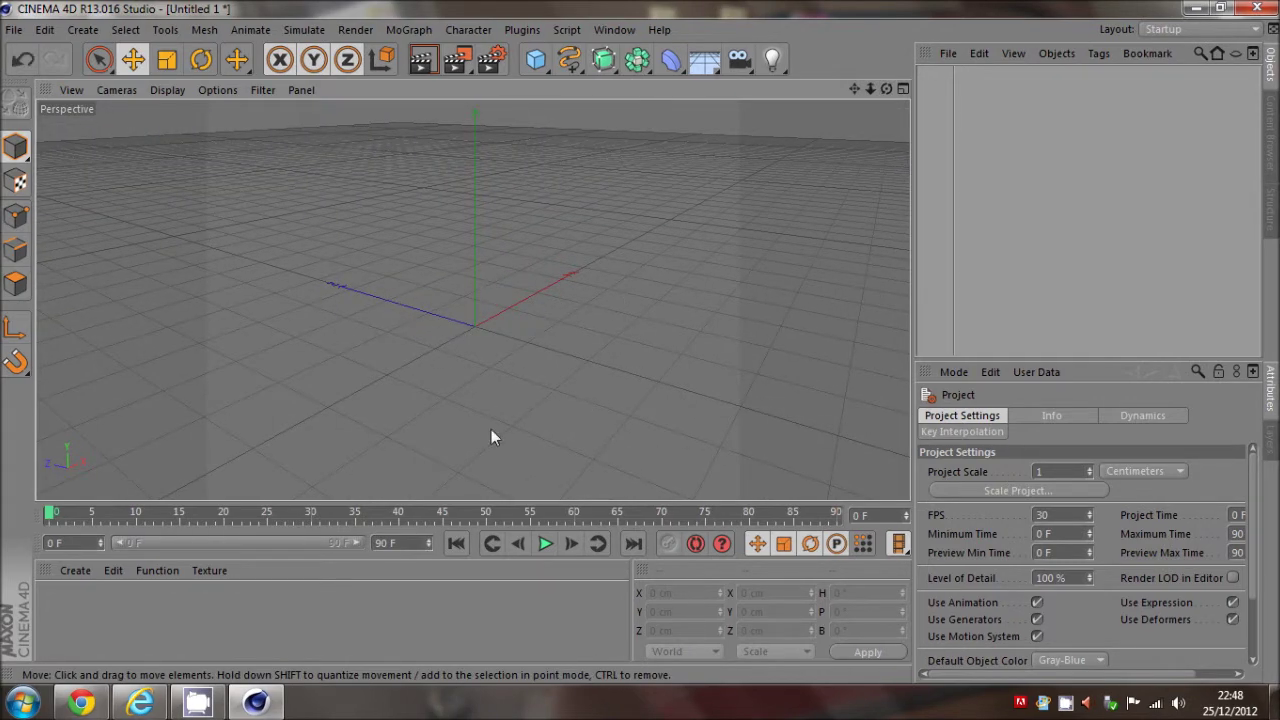
Step: Switch to Chrome and look through the channel's uploaded videos in the YouTube Video Manager
left_click(81, 703)
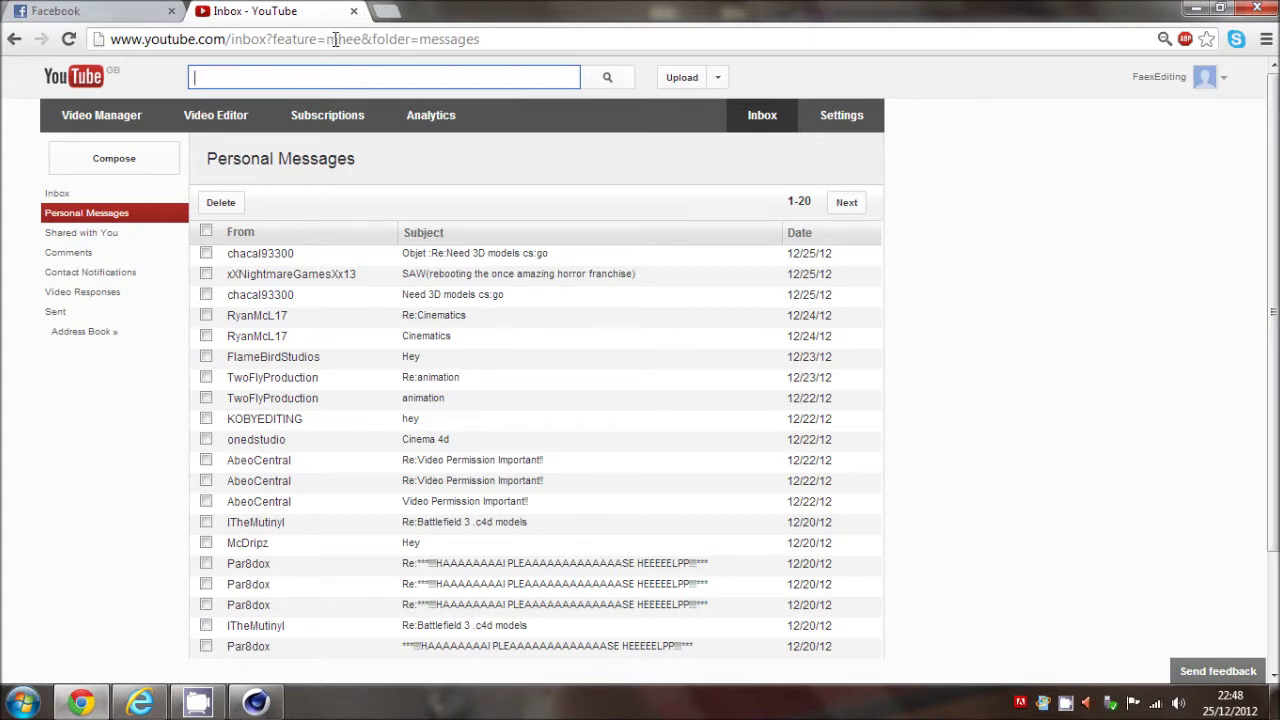
left_click(1165, 77)
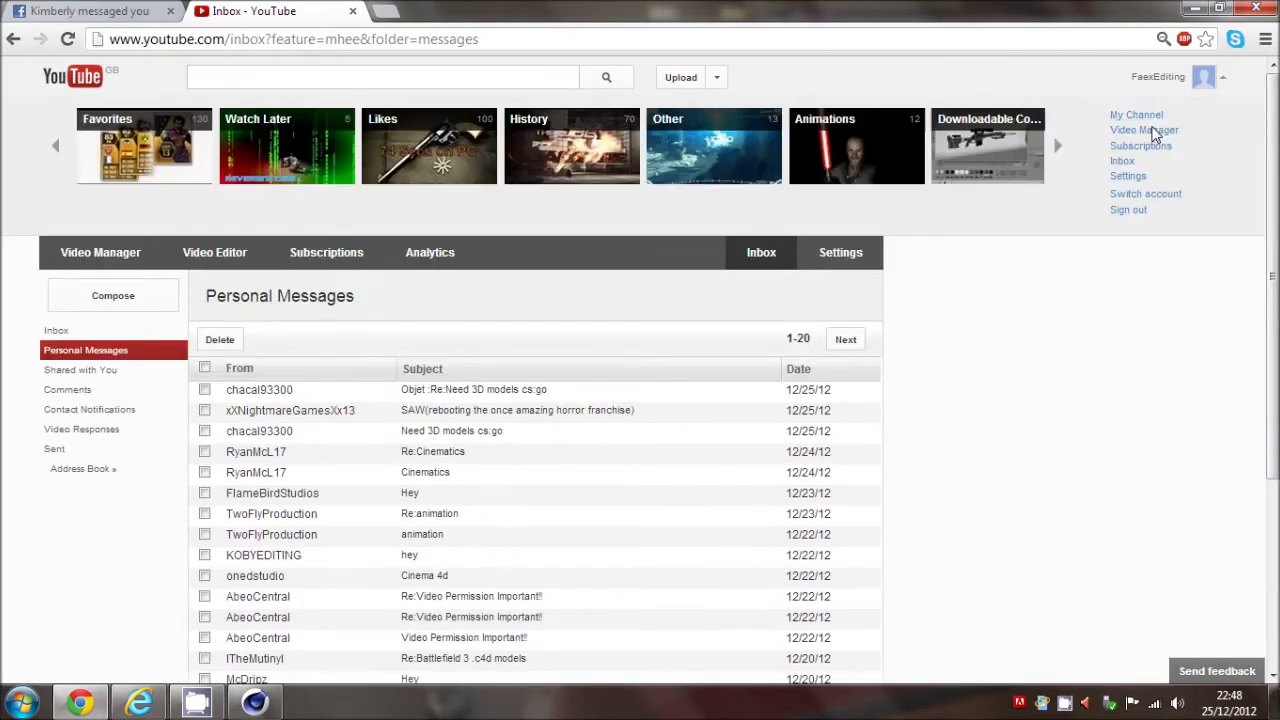
left_click(1155, 132)
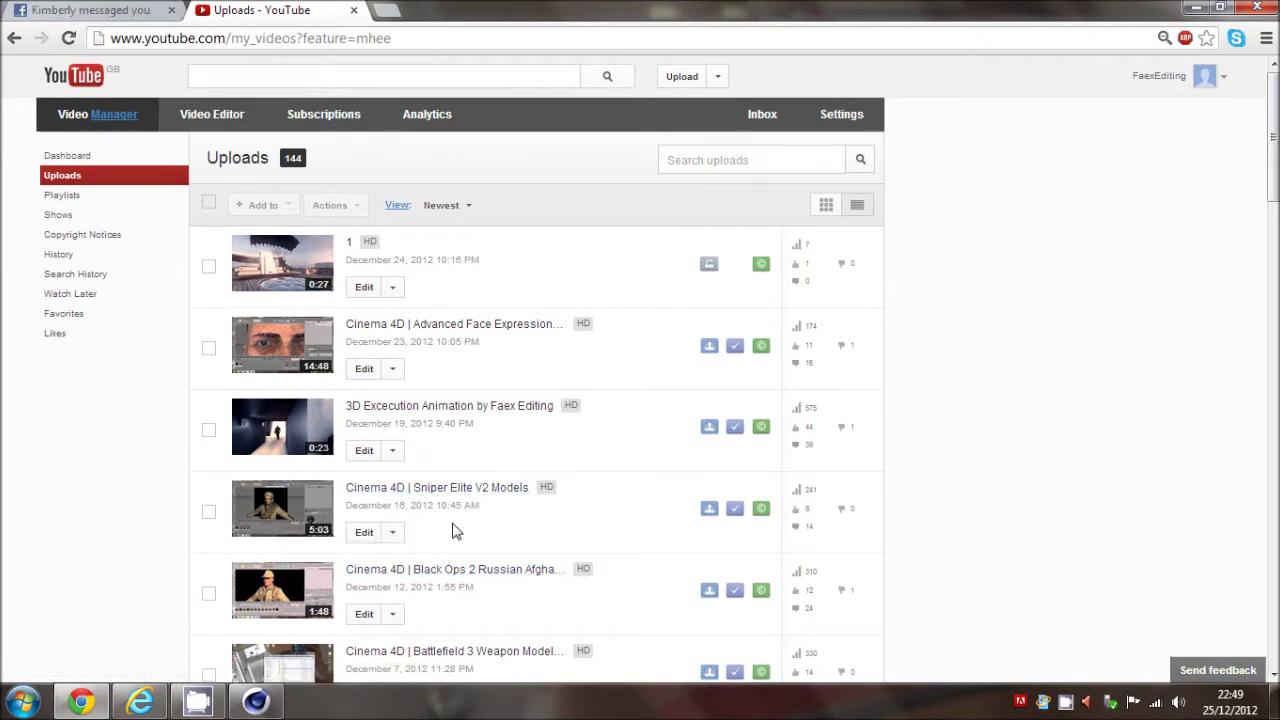
scroll(452, 530, "down", 1)
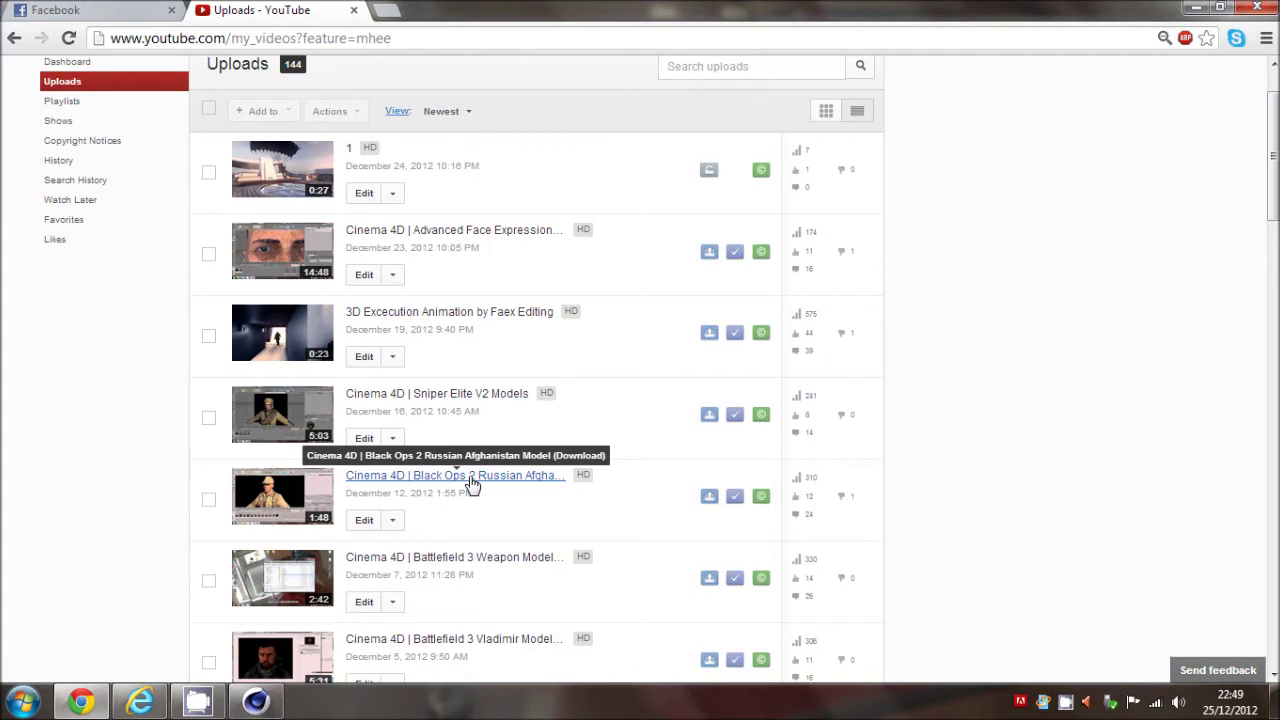
Step: Browse the full list of models on thefree3dmodels.com in a new browser tab and close that tab
left_click(386, 10)
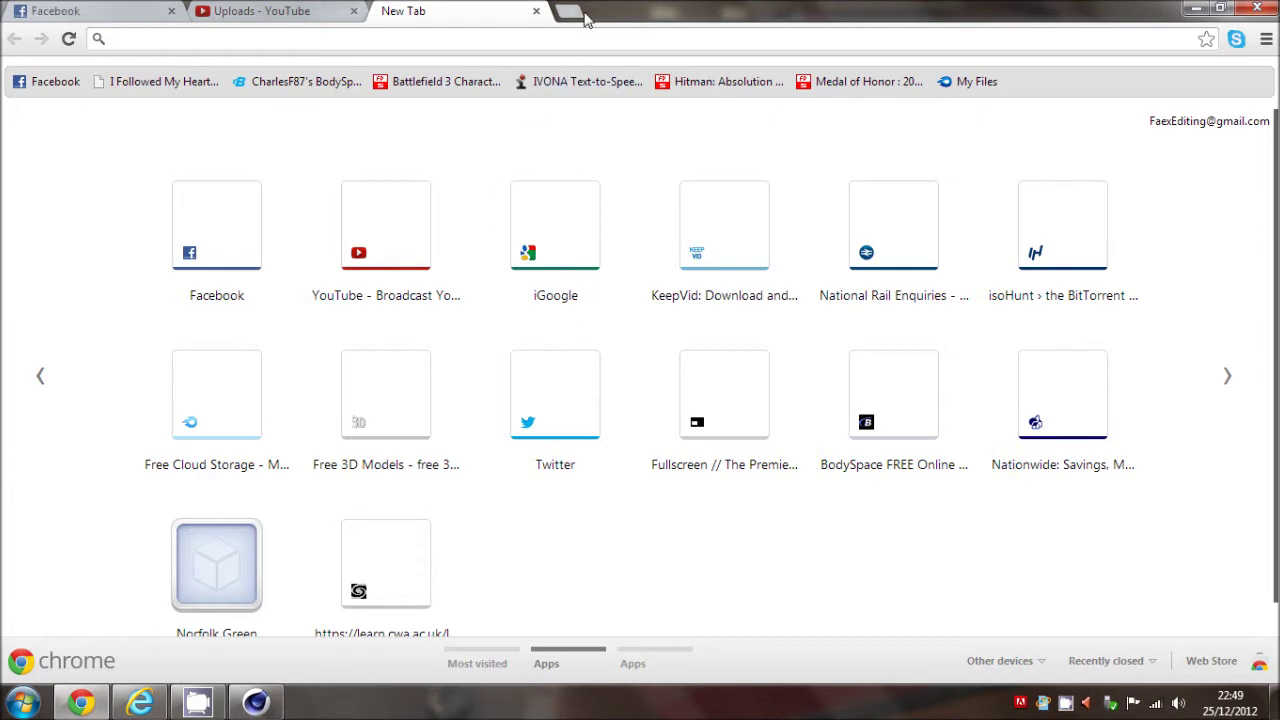
left_click(350, 428)
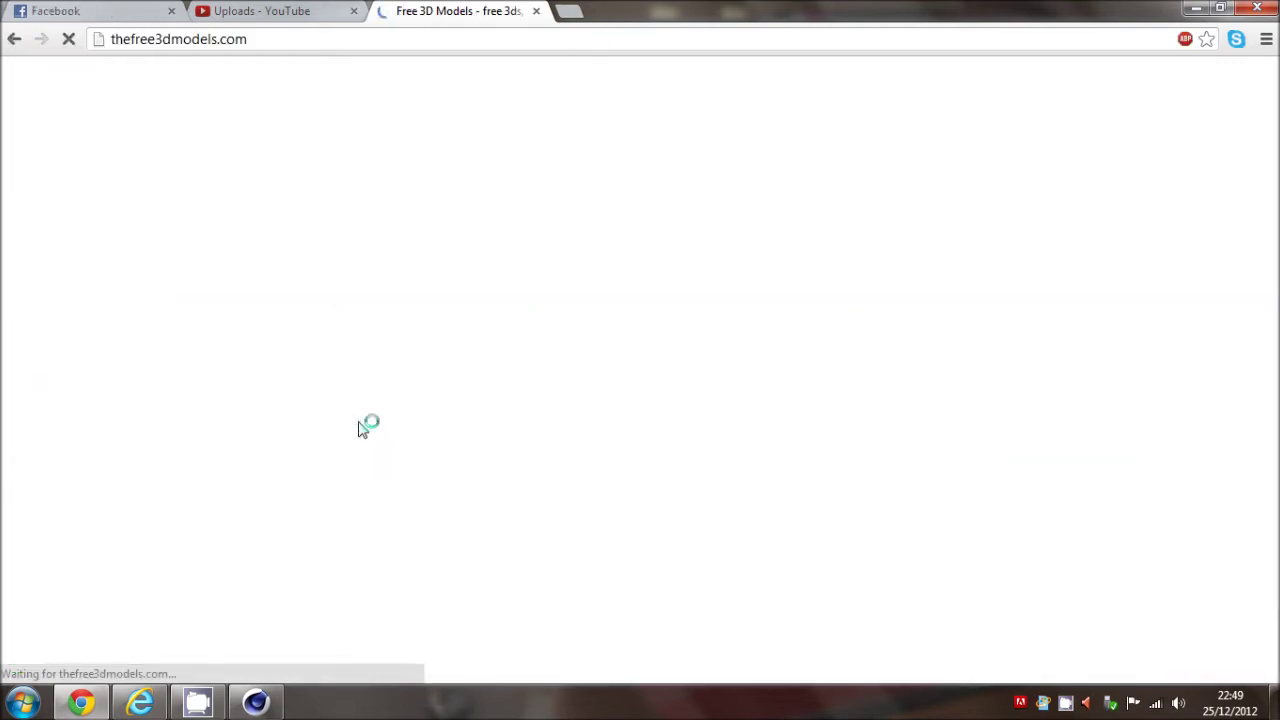
scroll(583, 425, "down", 2)
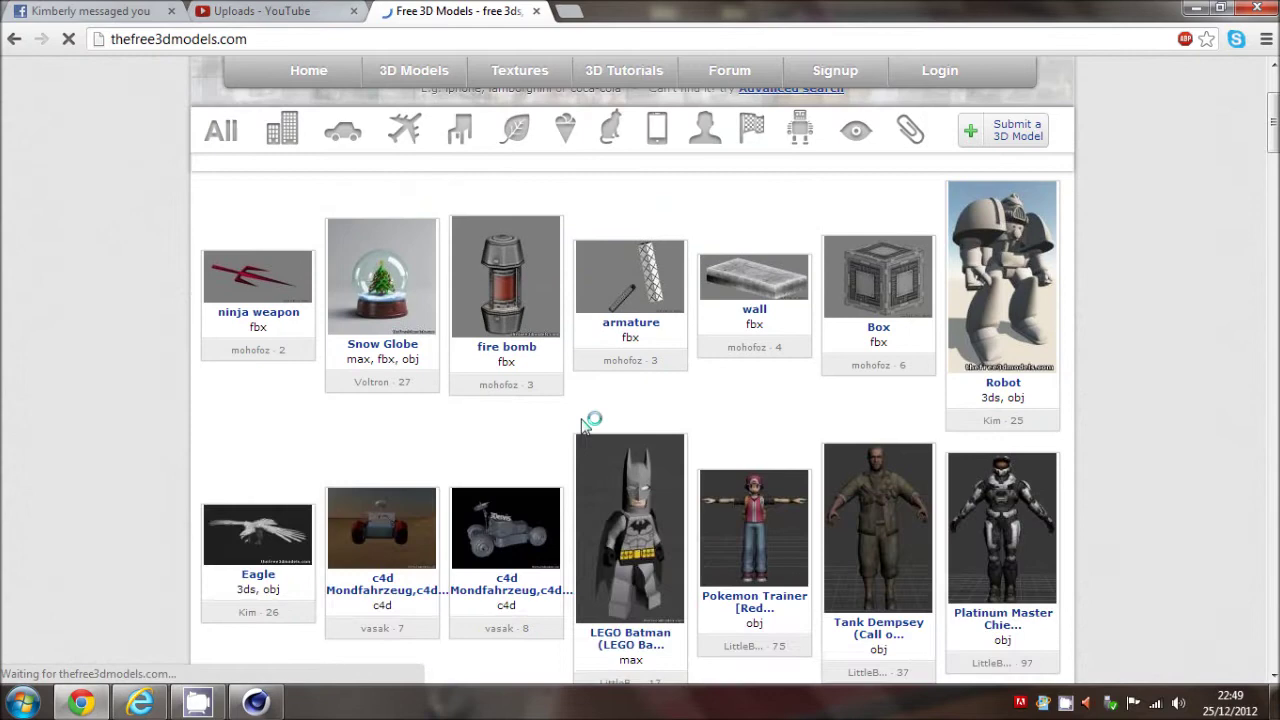
scroll(595, 460, "down", 2)
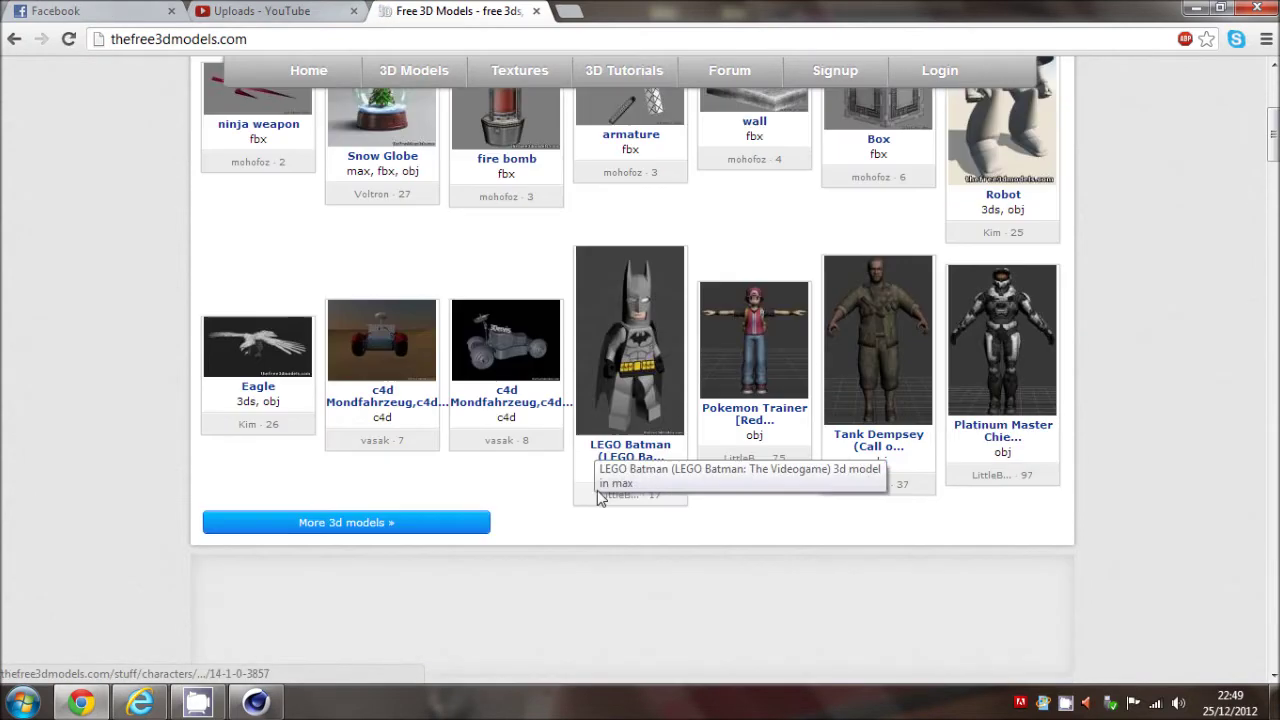
left_click(450, 522)
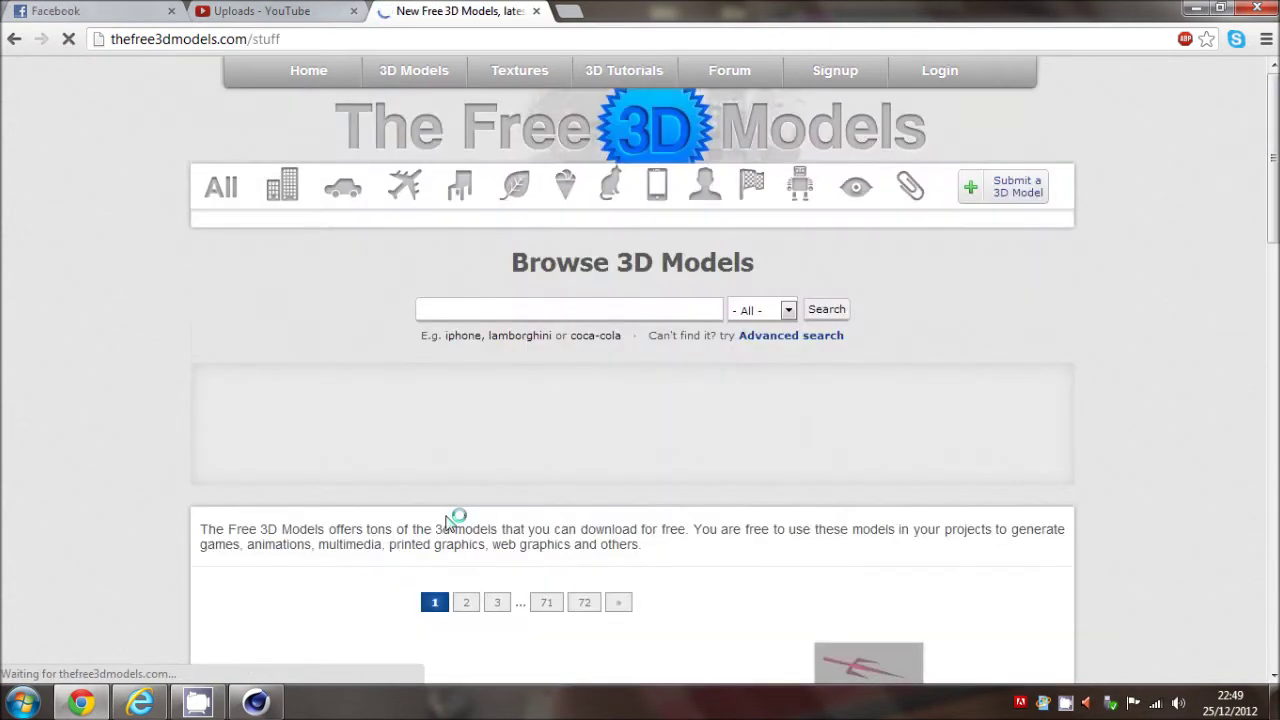
scroll(447, 521, "down", 2)
scroll(445, 520, "down", 6)
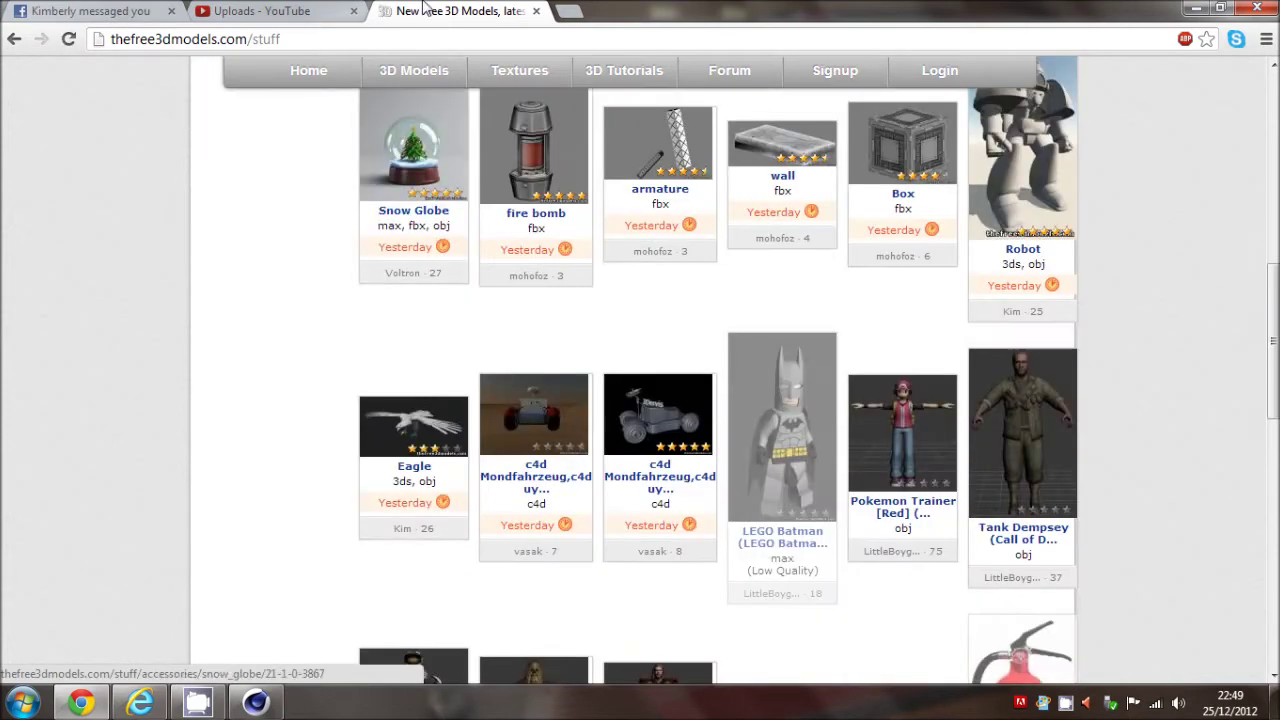
middle_click(424, 10)
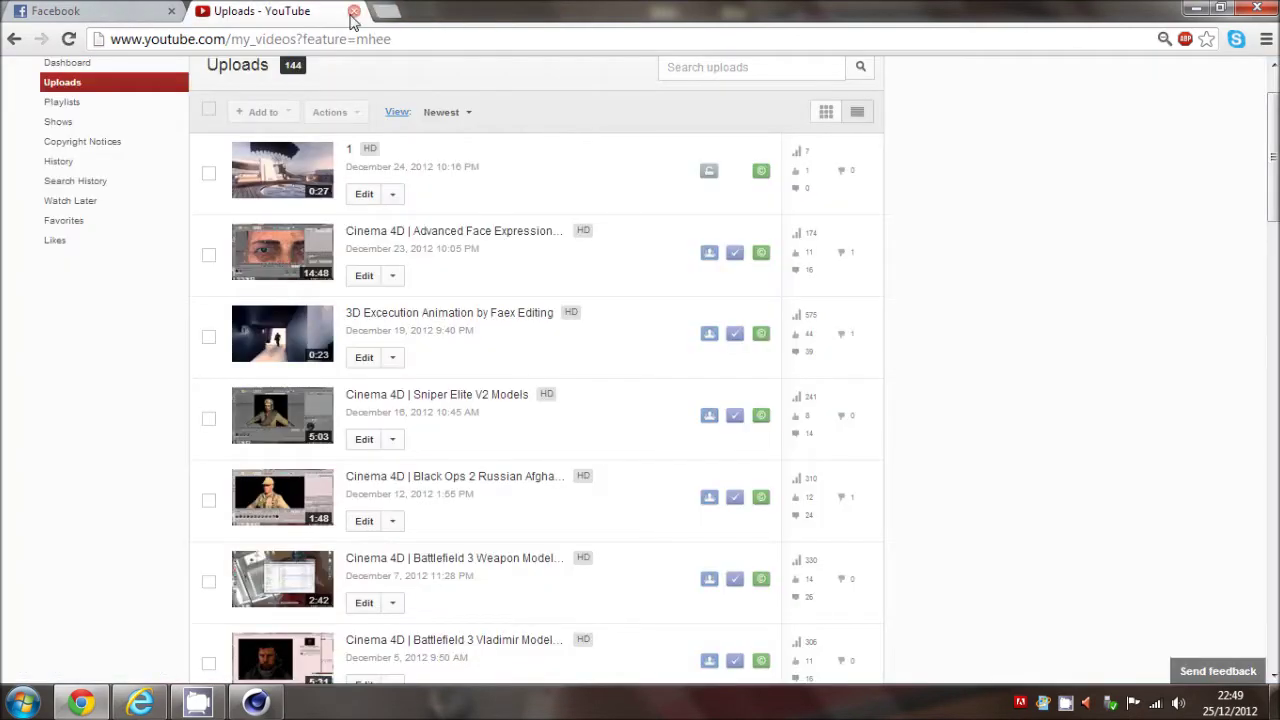
Step: Search Google for facepunch in a new browser tab and open the Modelling section of the Facepunch forum
left_click(384, 13)
left_click(570, 257)
type("facepunch")
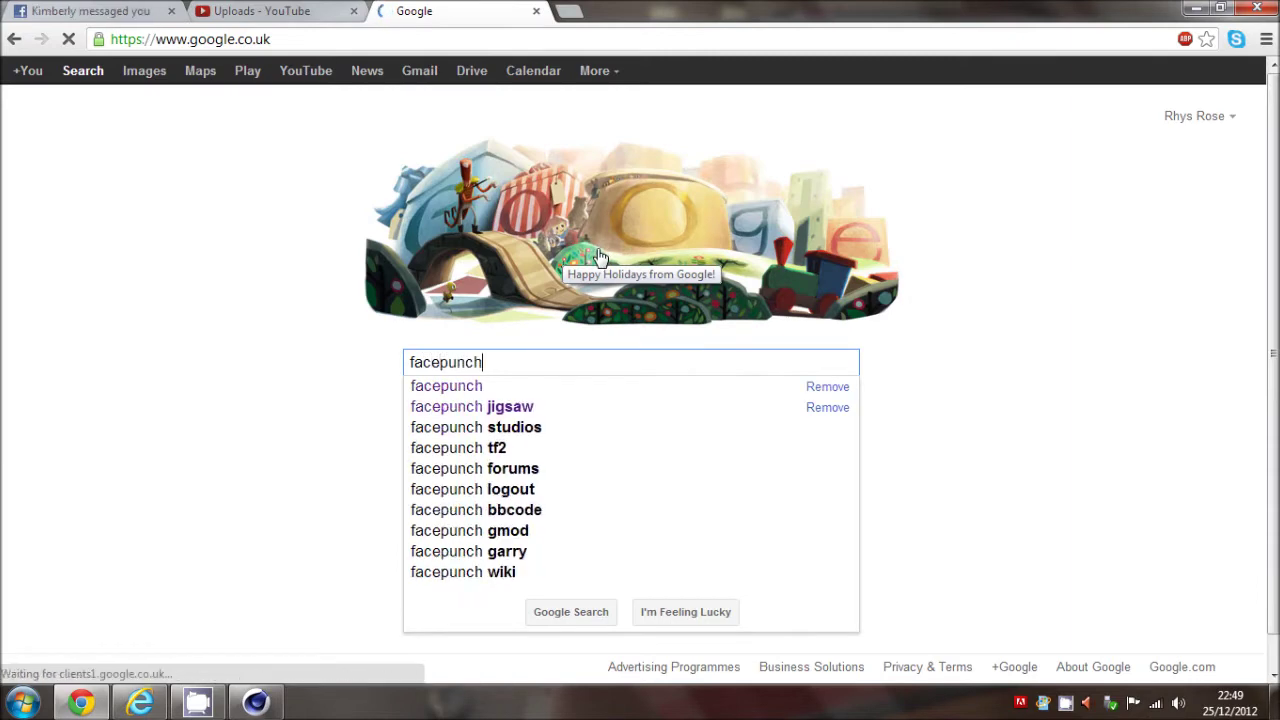
key("Return")
left_click(178, 266)
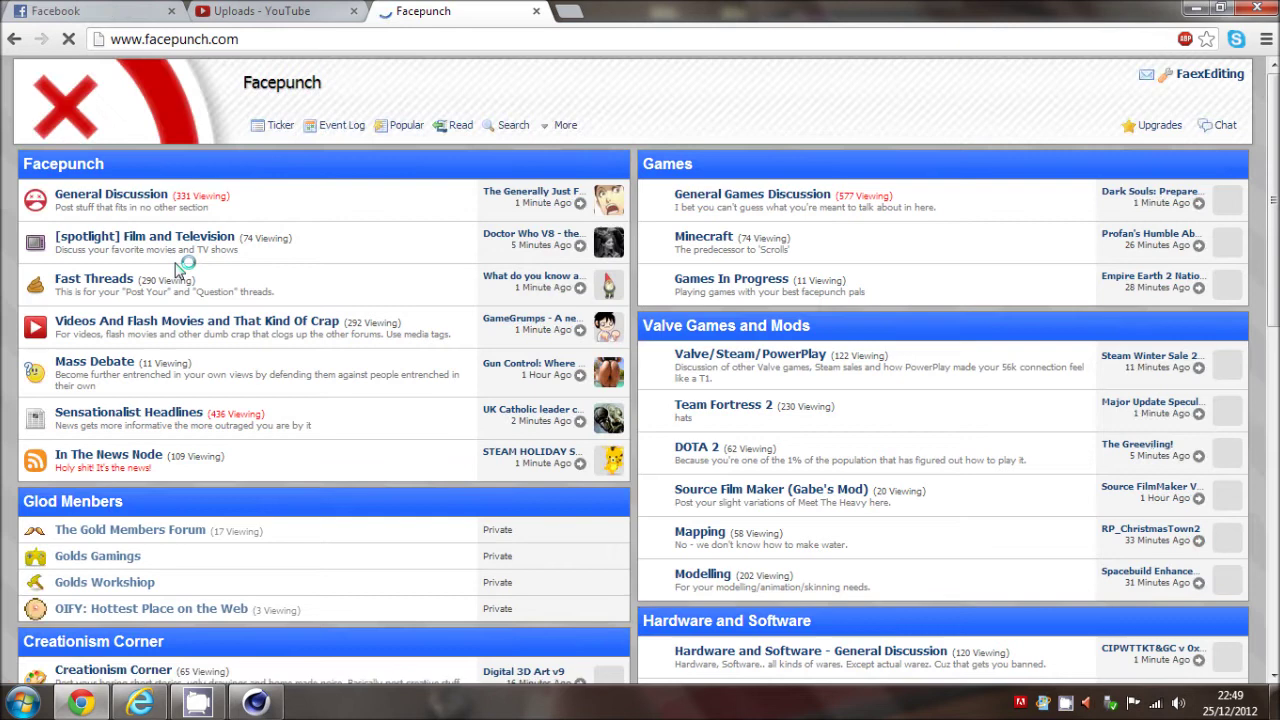
left_click(700, 574)
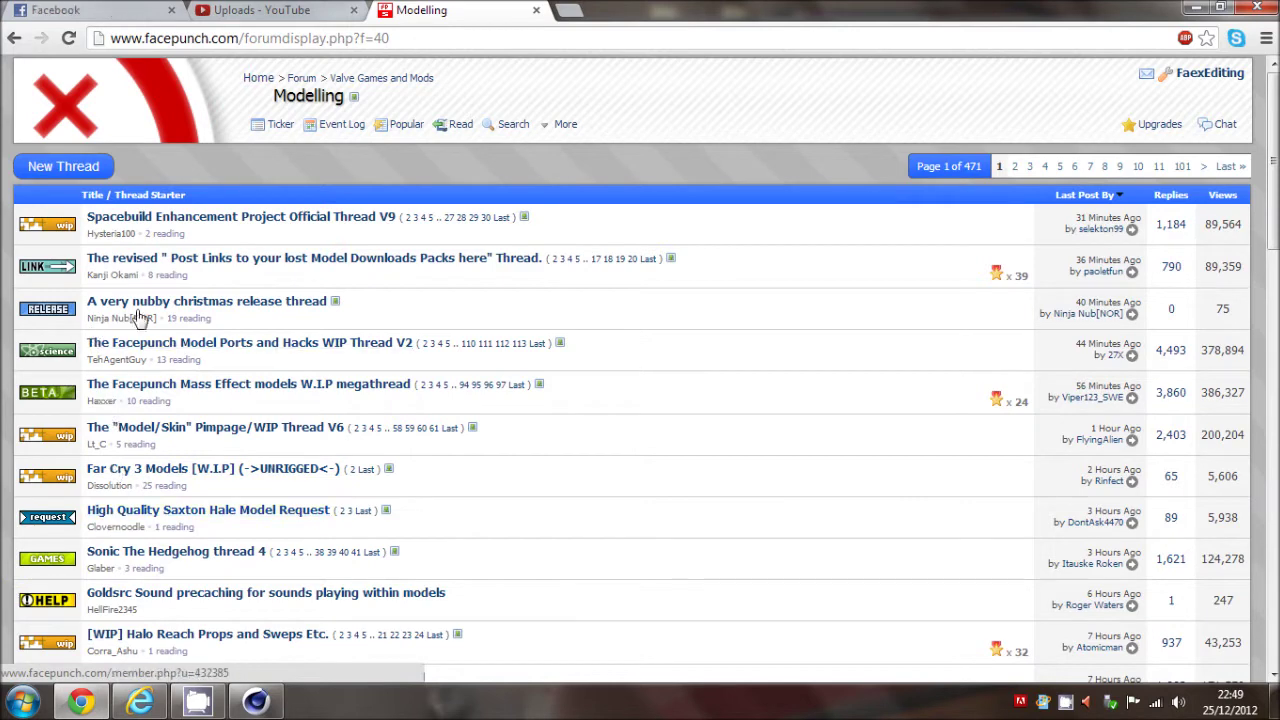
Step: Download the McMillan Tac-50 model archive tac50.rar from the MOH:W Rips [WIP] thread and close the forum tab
scroll(145, 318, "down", 2)
scroll(143, 490, "down", 1)
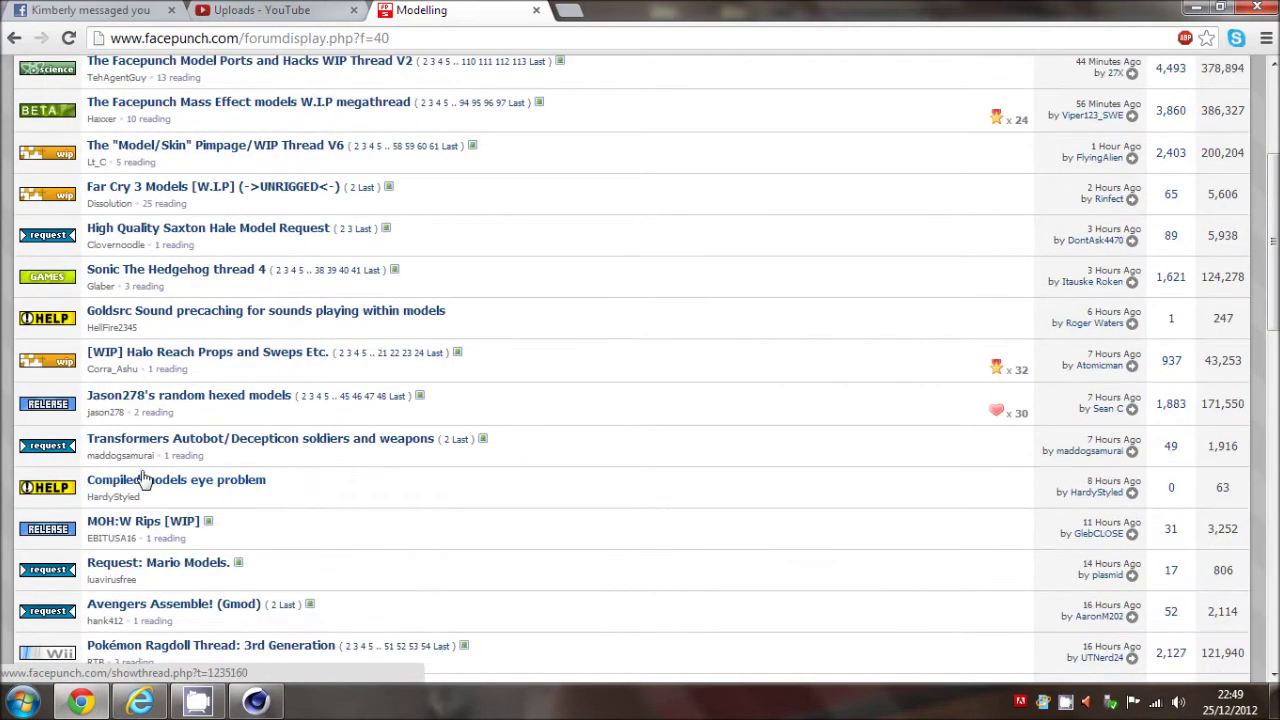
left_click(159, 527)
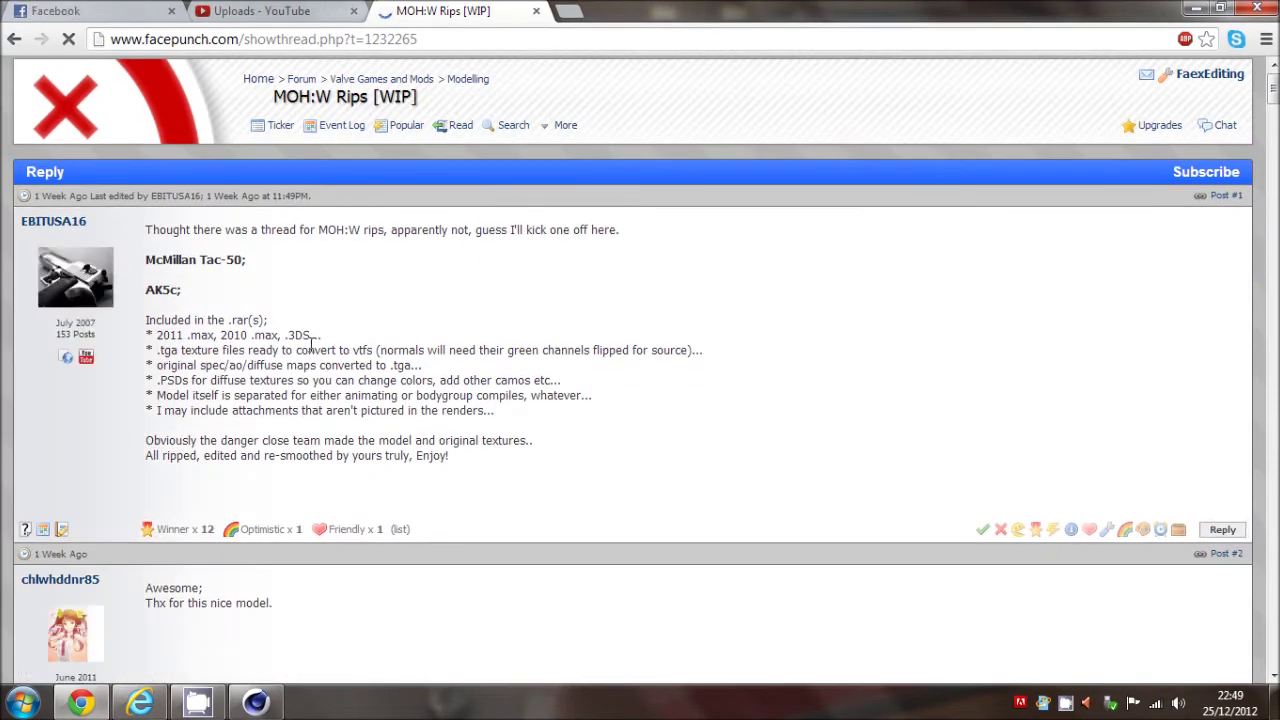
scroll(230, 362, "down", 1)
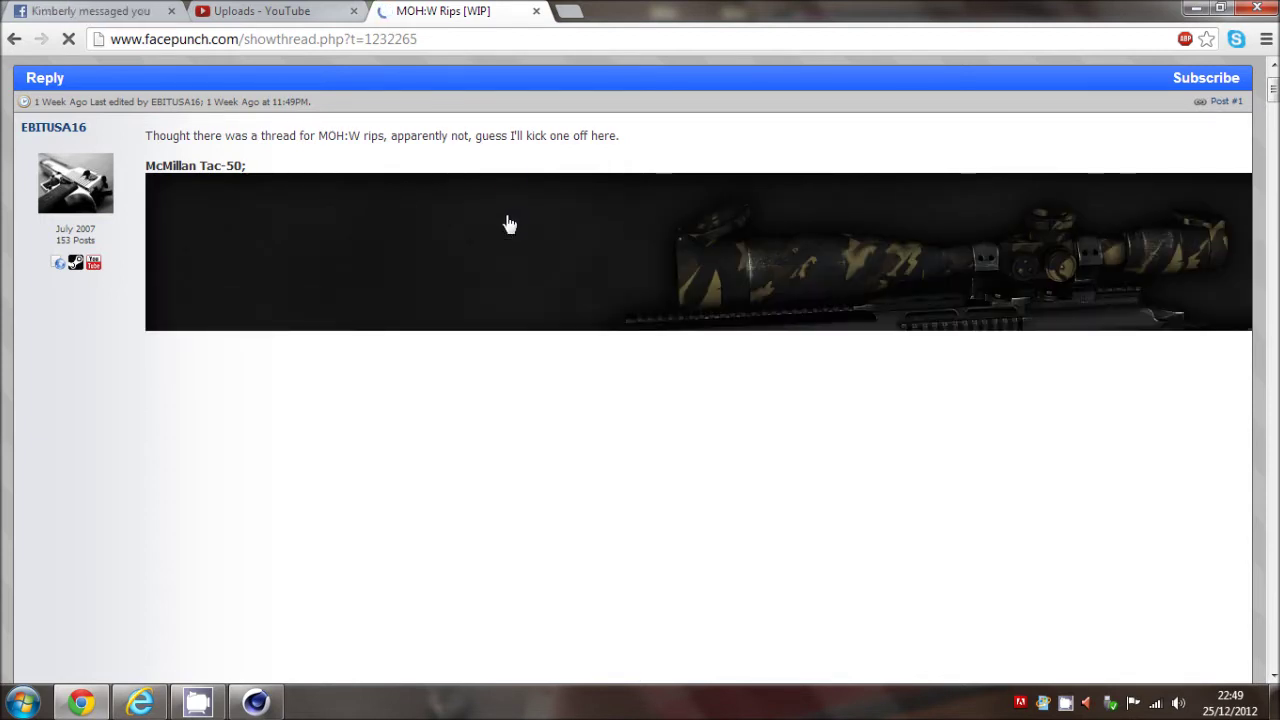
left_click(769, 344)
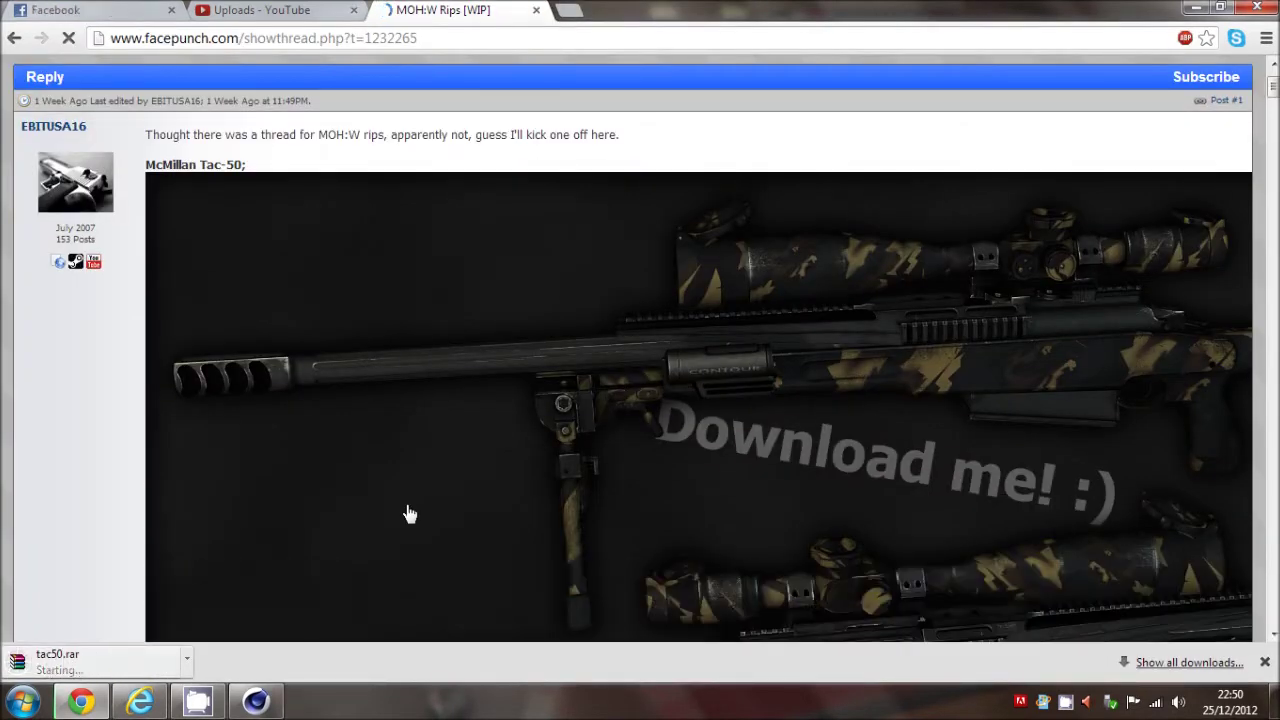
left_click(536, 10)
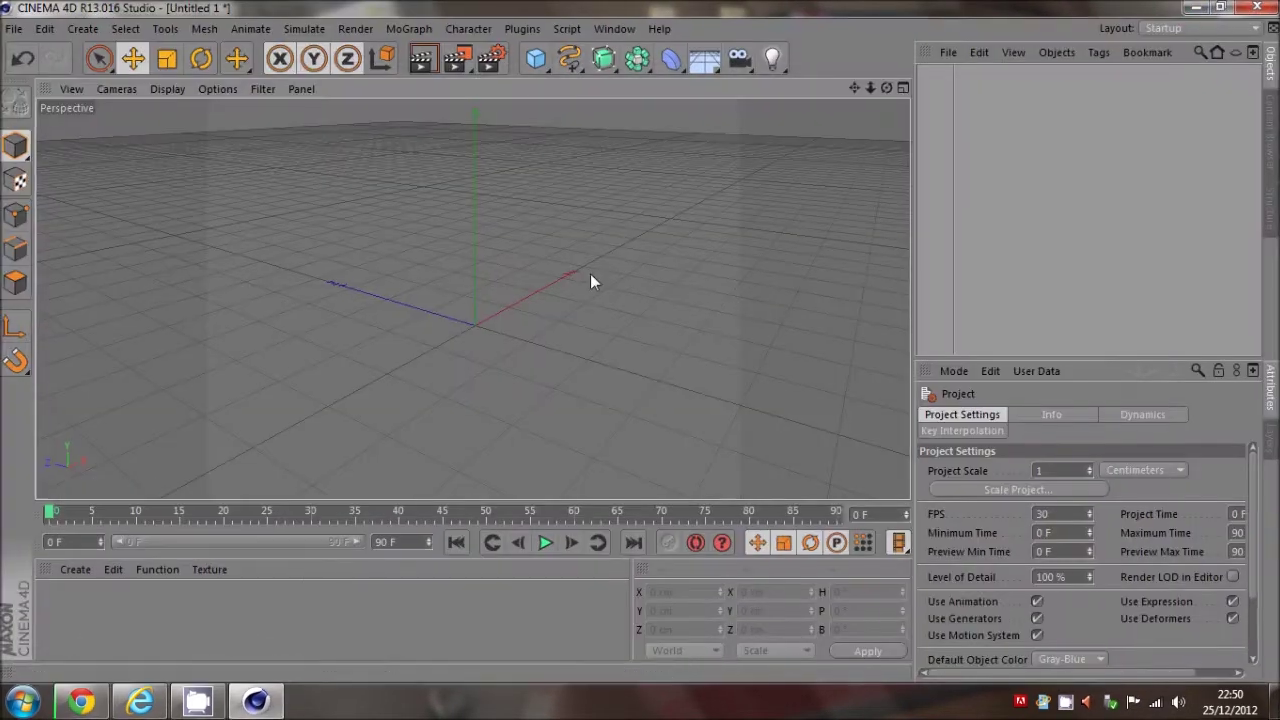
Step: Check the progress of the tac50.rar download in Chrome
left_click(1218, 8)
left_click(1208, 9)
left_click(1206, 9)
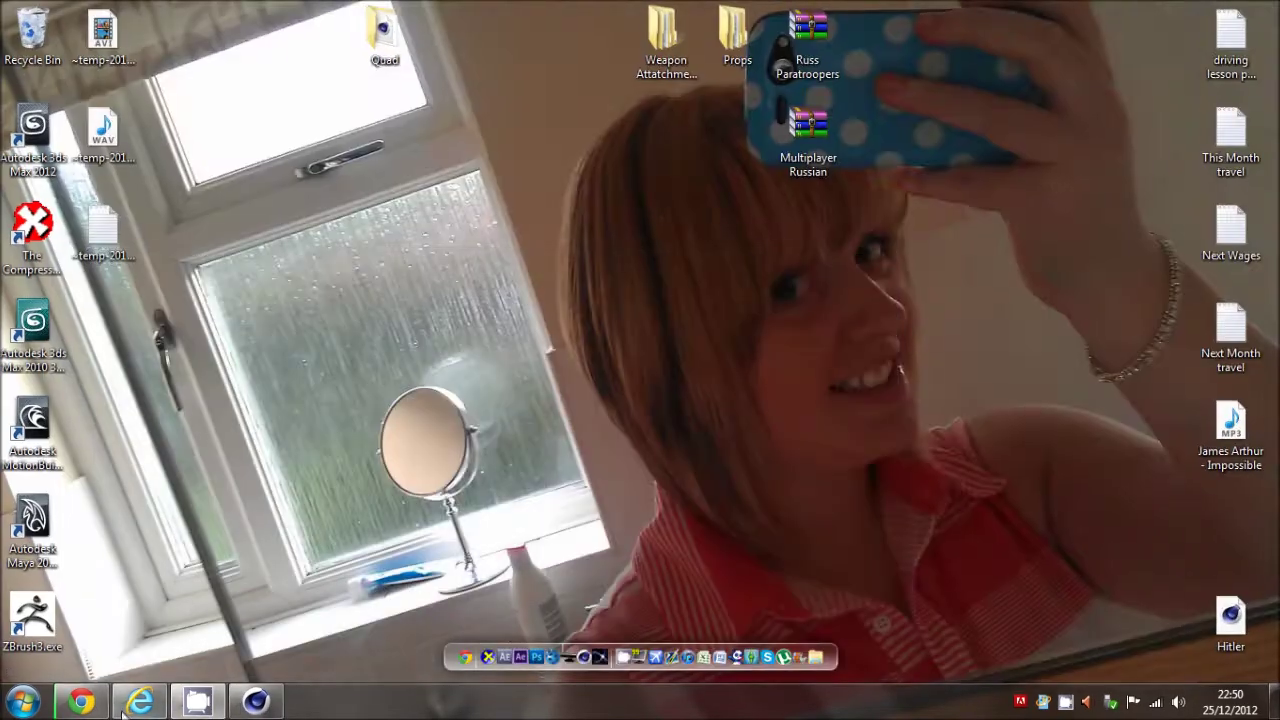
left_click(80, 703)
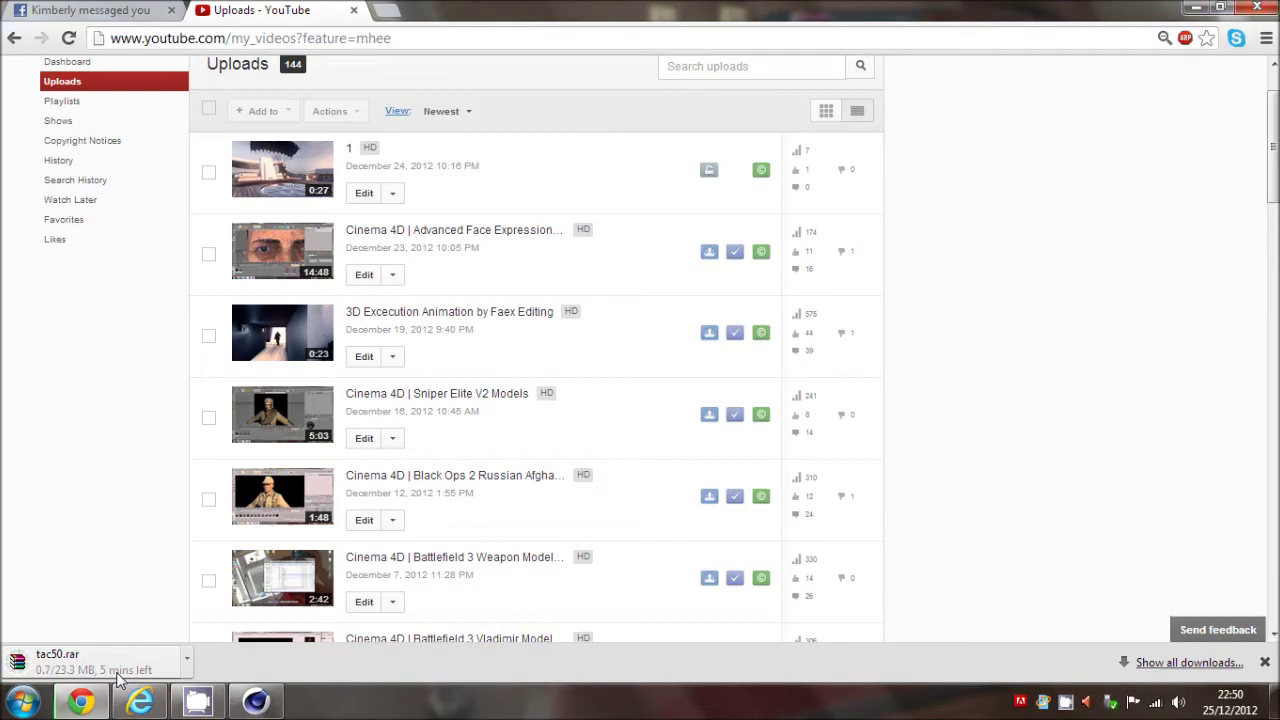
Step: Switch to CINEMA 4D and open the Kiril project from the Battlefield 3 Characters folder
left_click(256, 703)
left_click(12, 30)
left_click(44, 78)
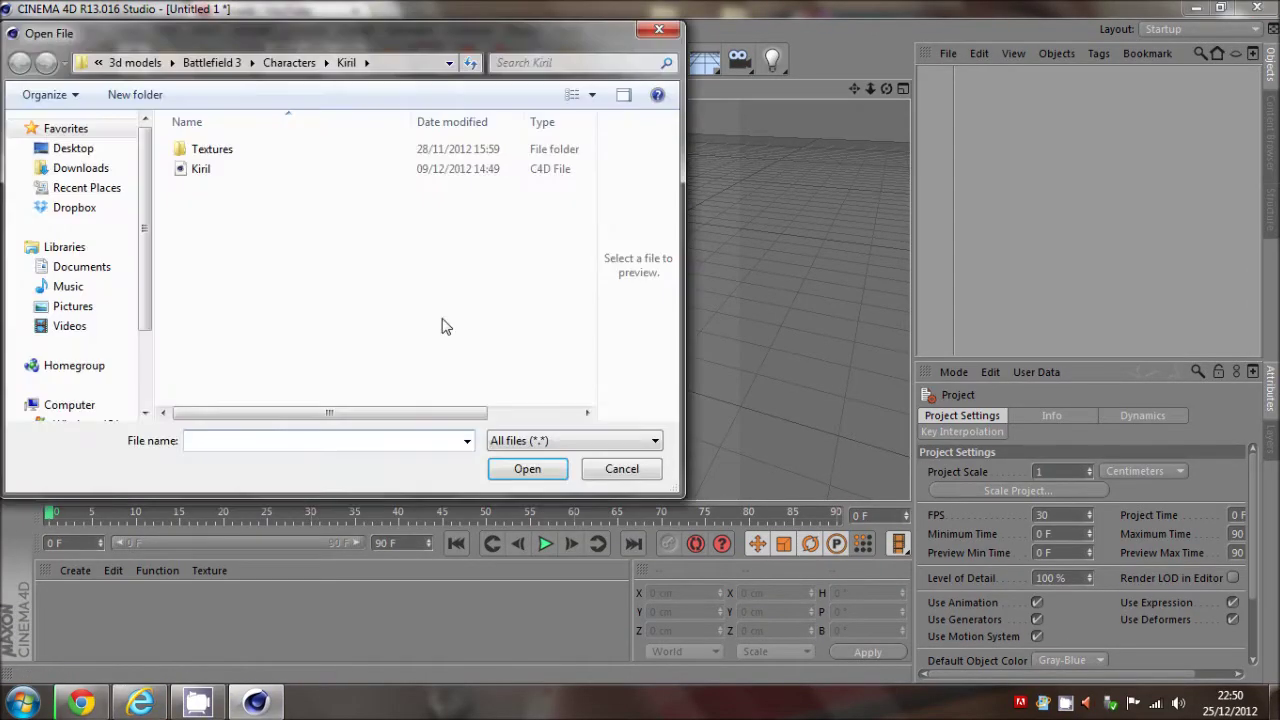
left_click(659, 29)
left_click(14, 30)
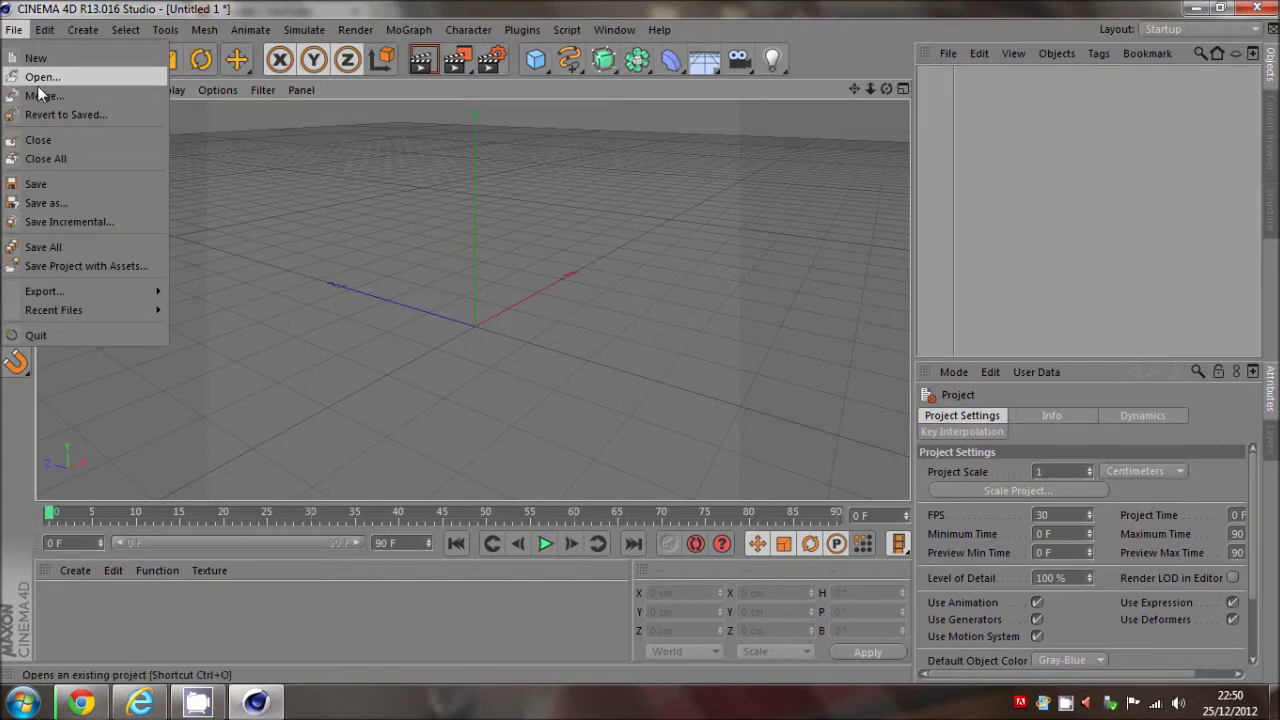
left_click(14, 30)
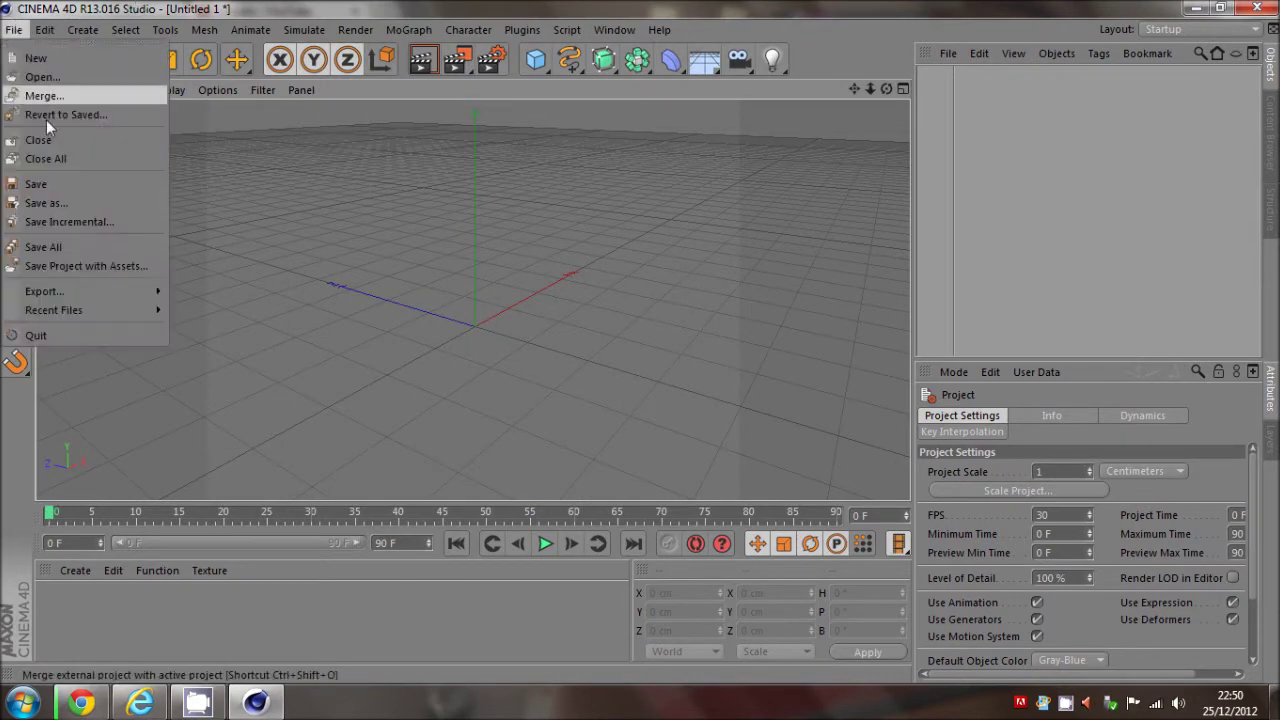
left_click(93, 74)
double_click(200, 169)
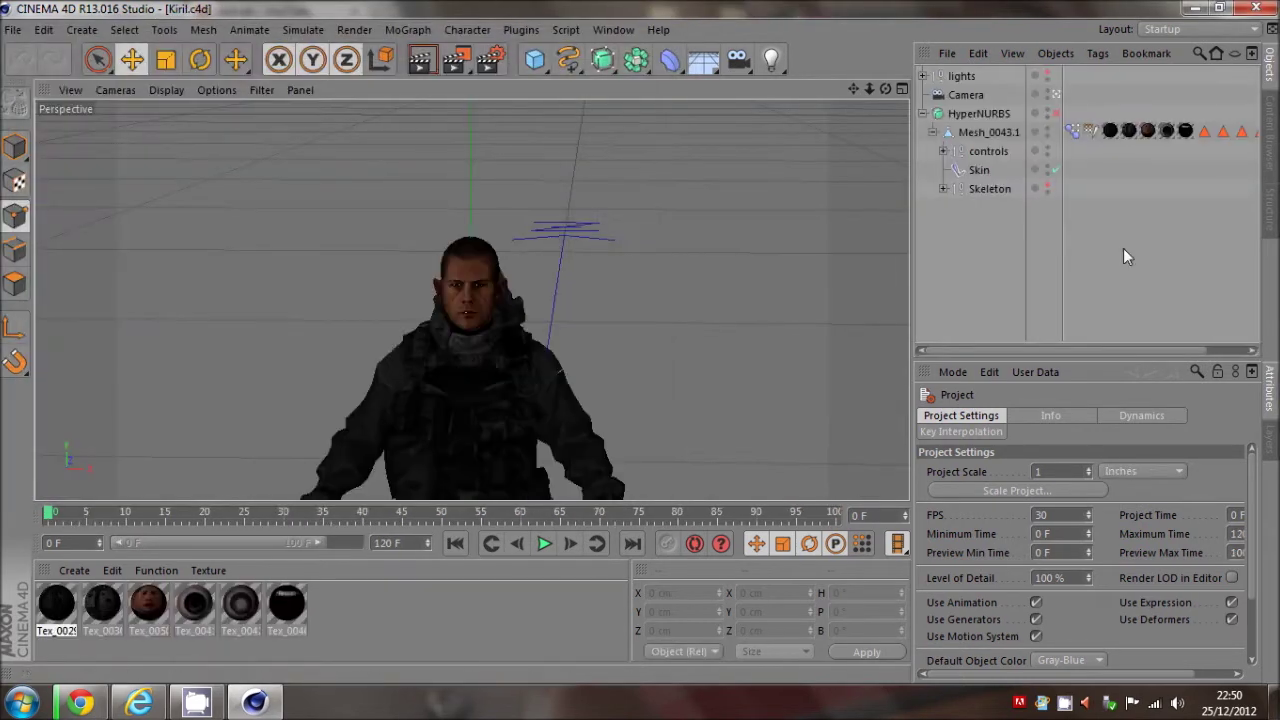
Step: Merge the Vladimir model from the Battlefield 3 Characters folder into the open Kiril scene
left_click(14, 30)
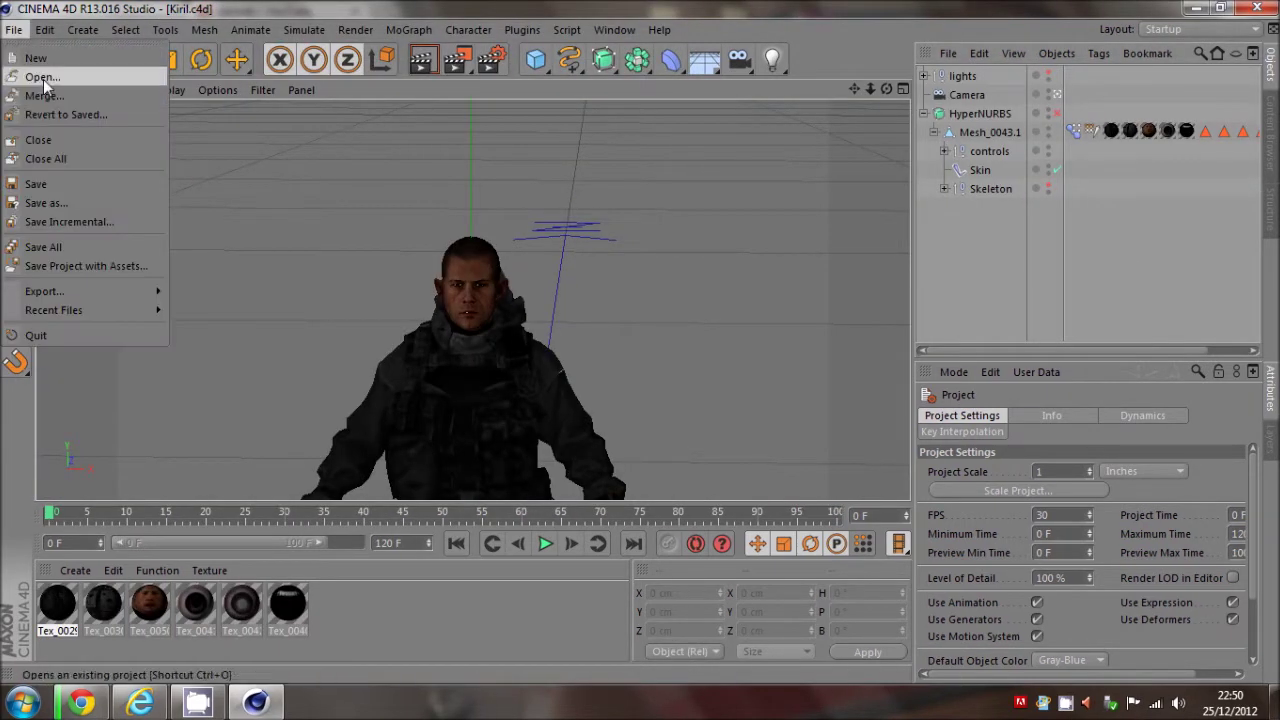
left_click(731, 237)
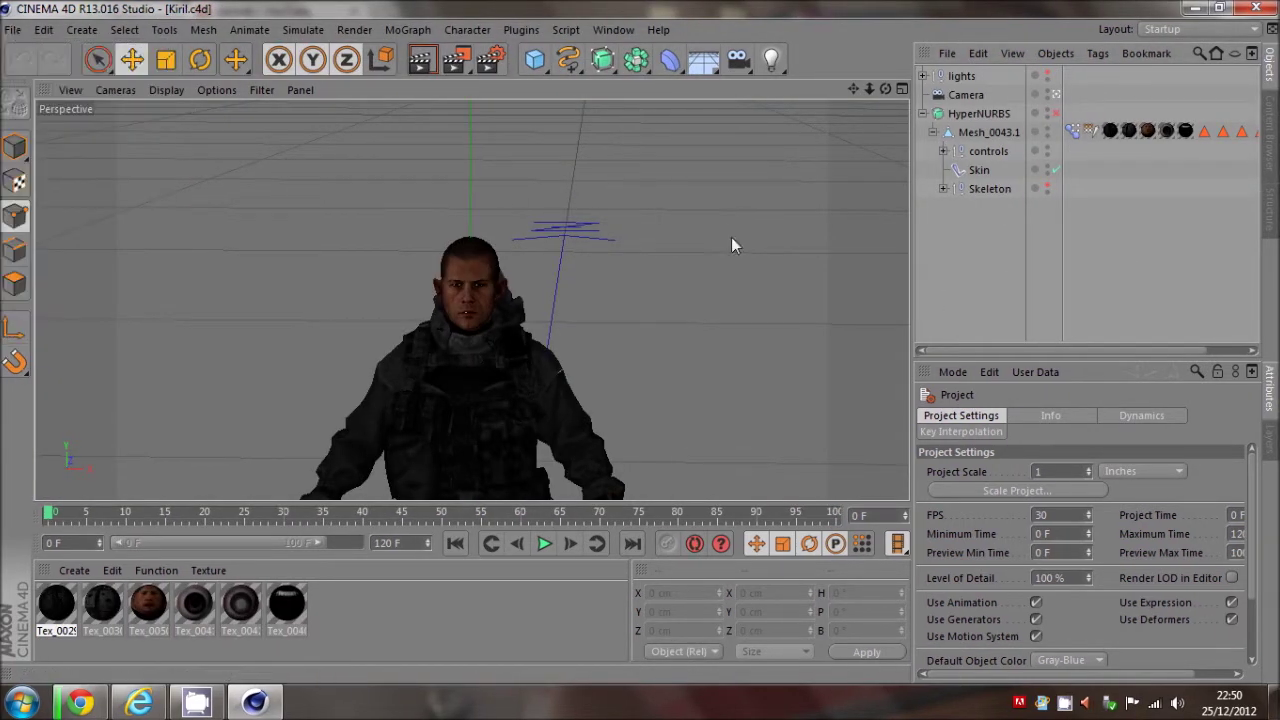
left_click(14, 31)
left_click(1078, 258)
scroll(494, 217, "down", 4)
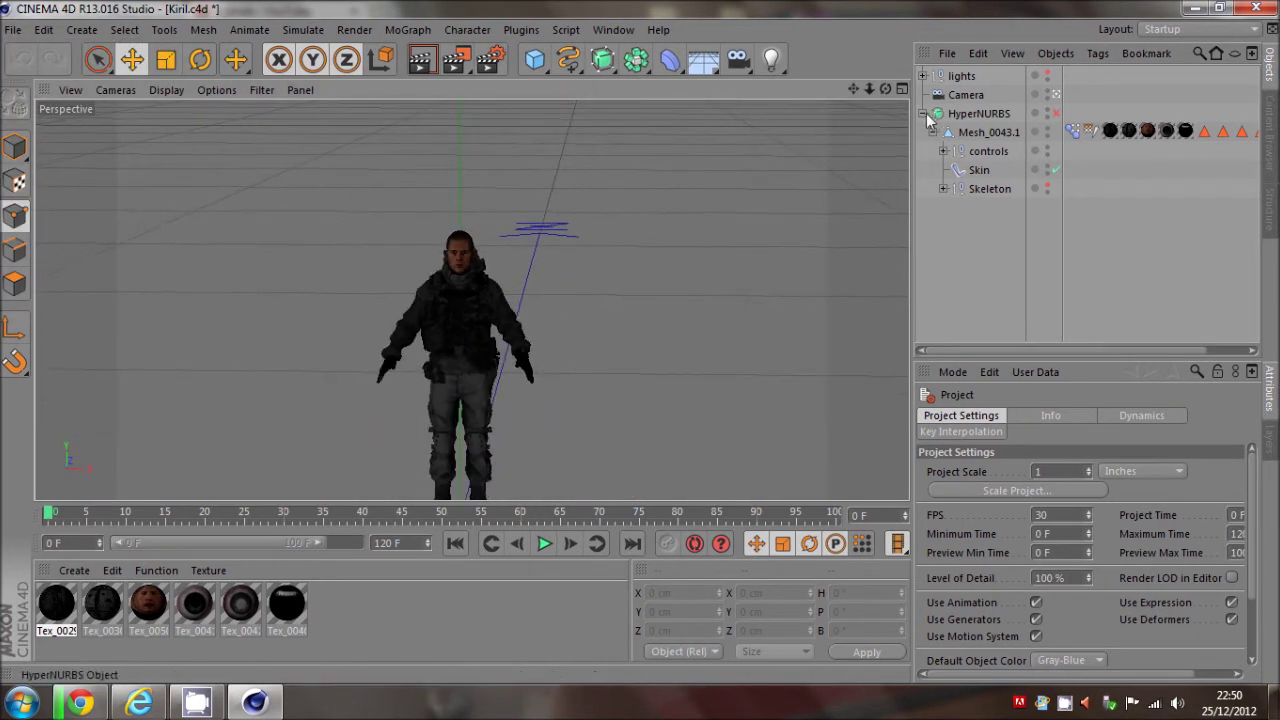
left_click(20, 30)
left_click(80, 92)
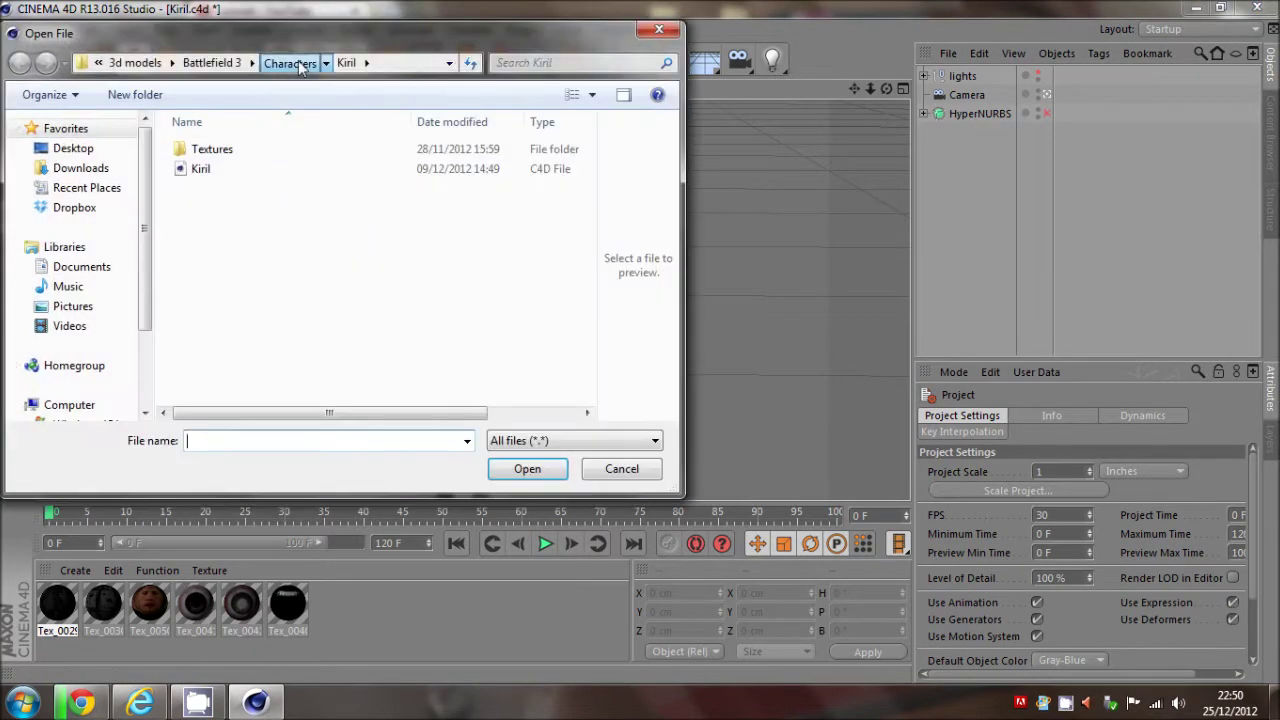
left_click(290, 63)
double_click(214, 229)
double_click(218, 167)
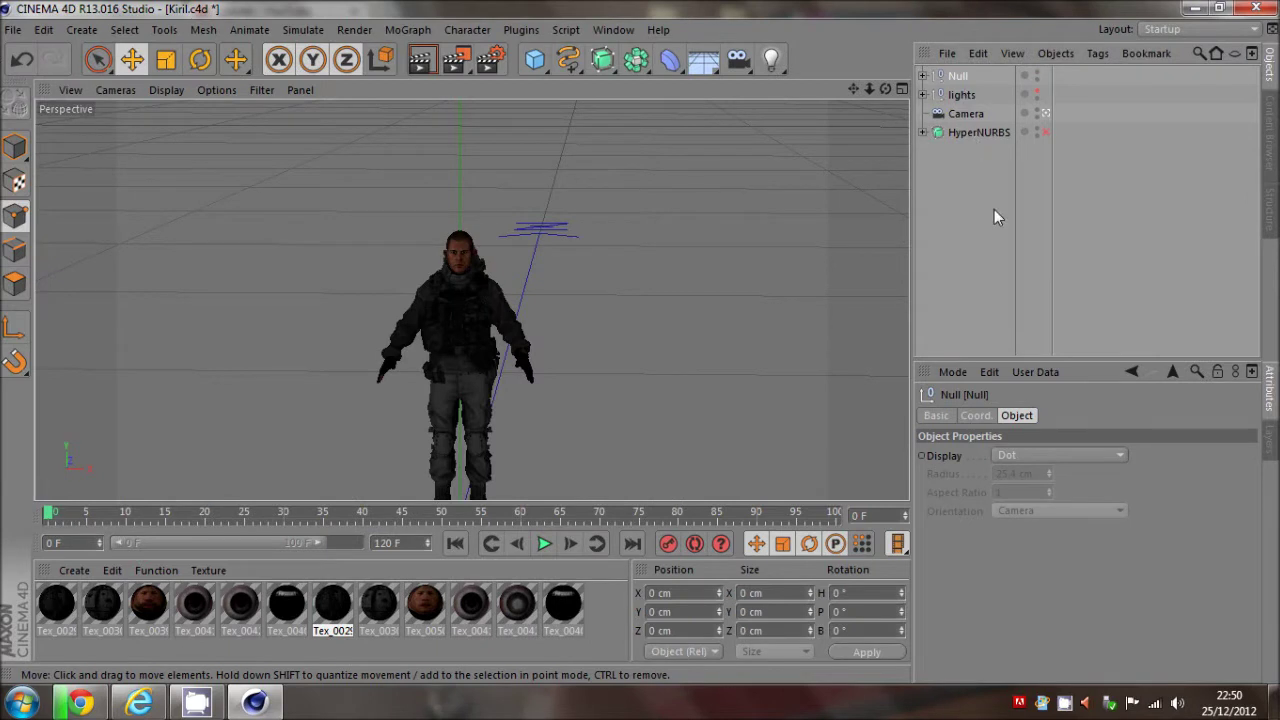
Step: Move the merged Vladimir model's Null along the X axis so both characters stand side by side, and deselect it
left_click(952, 155)
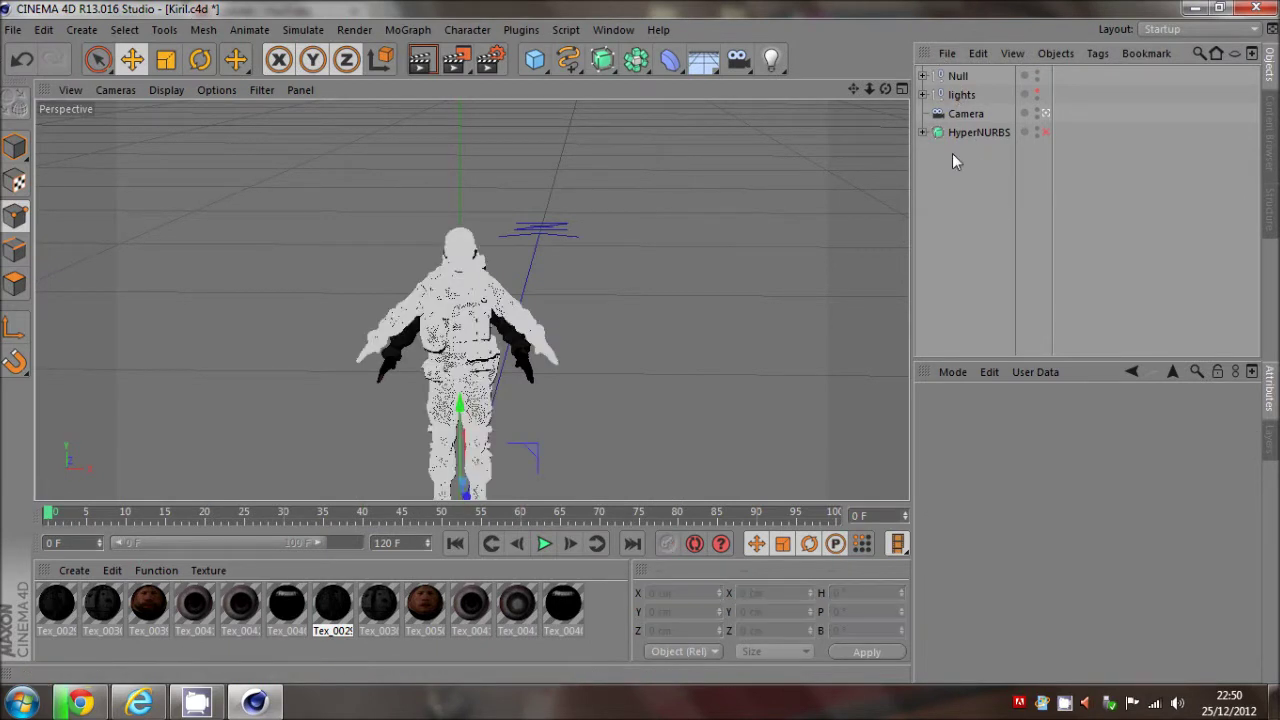
left_click(457, 315)
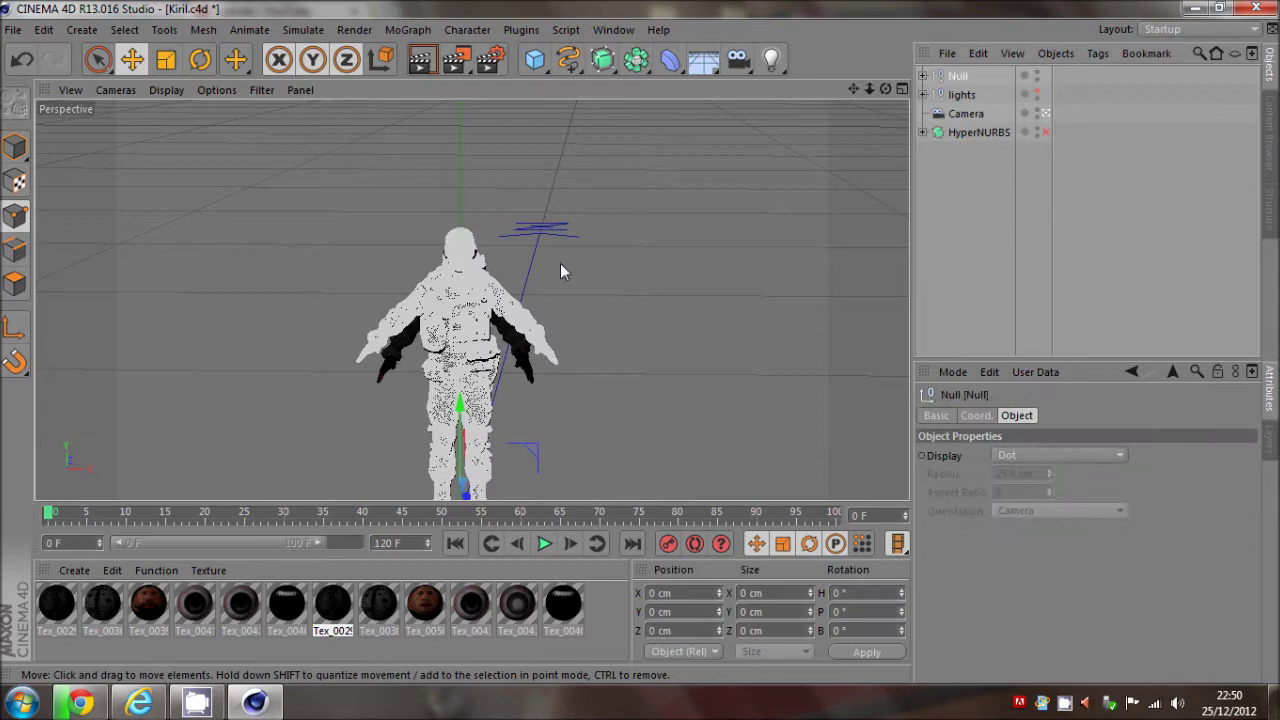
middle_click_drag(639, 341, 665, 258, "alt")
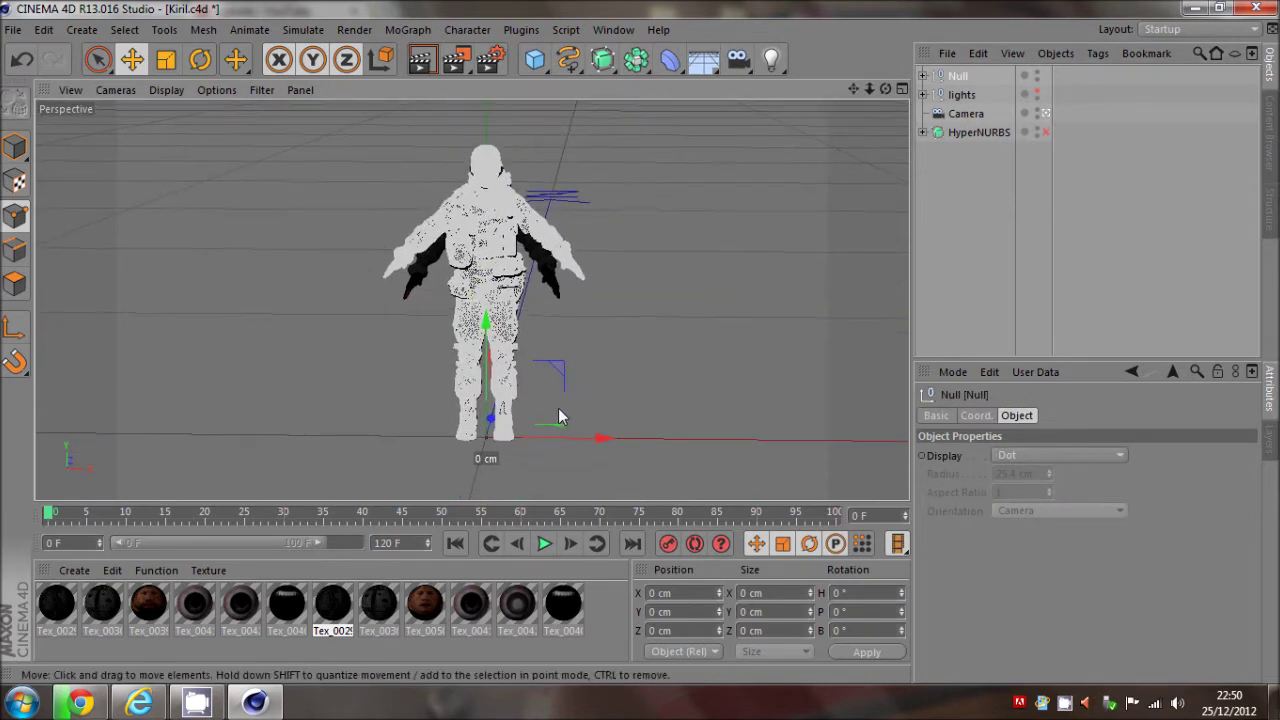
left_click_drag(554, 438, 378, 436)
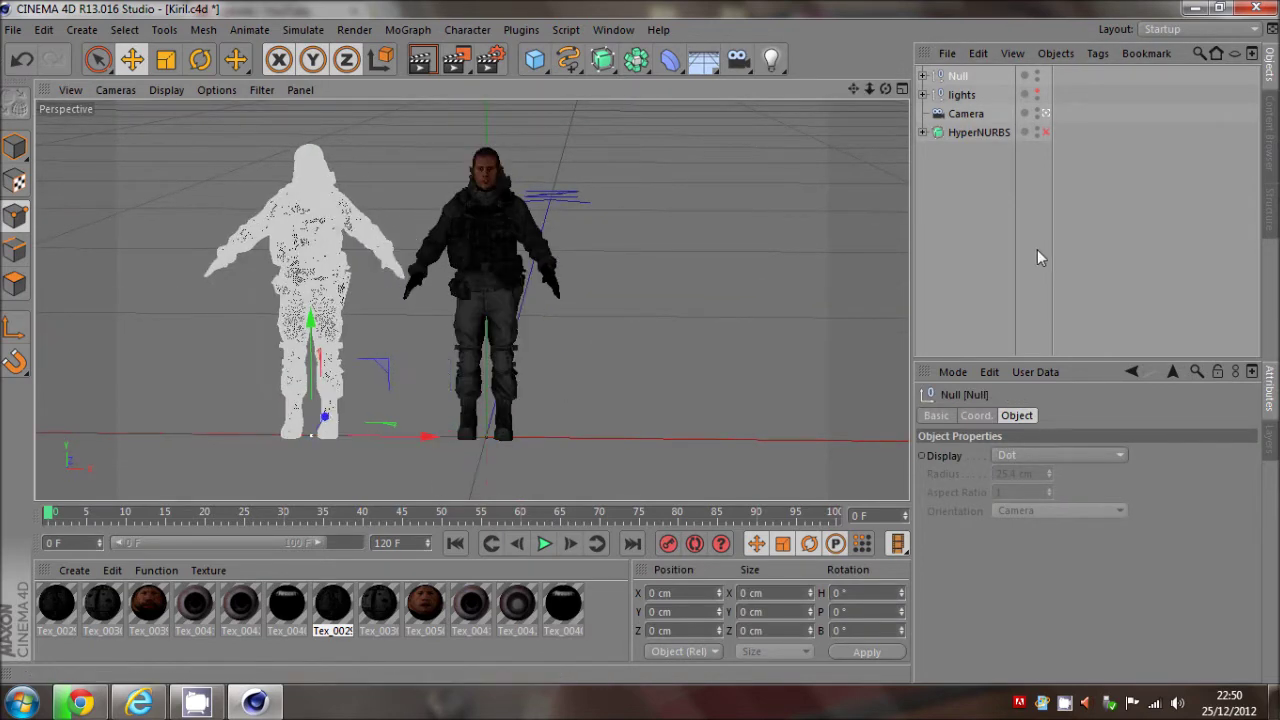
left_click(1038, 251)
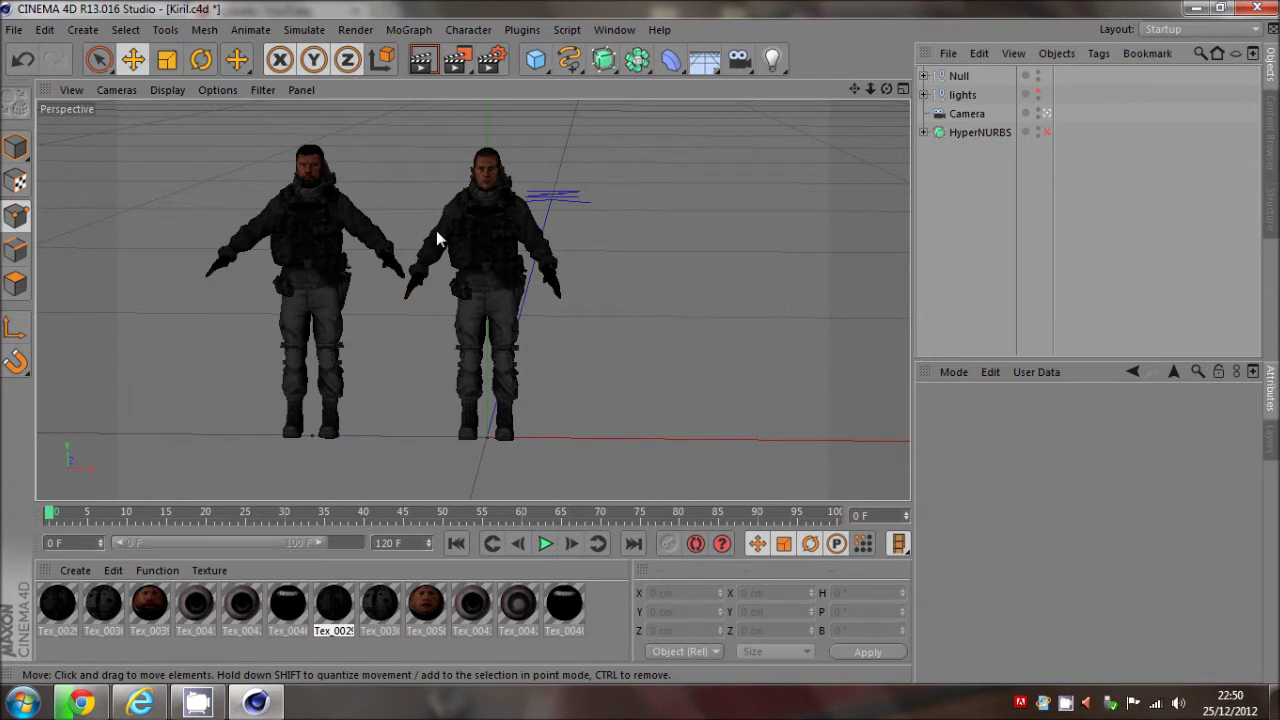
Step: Delete all objects from the Kiril scene, including both characters, the lights and the camera
left_click_drag(946, 90, 948, 92)
left_click(963, 279)
left_click_drag(973, 223, 957, 135)
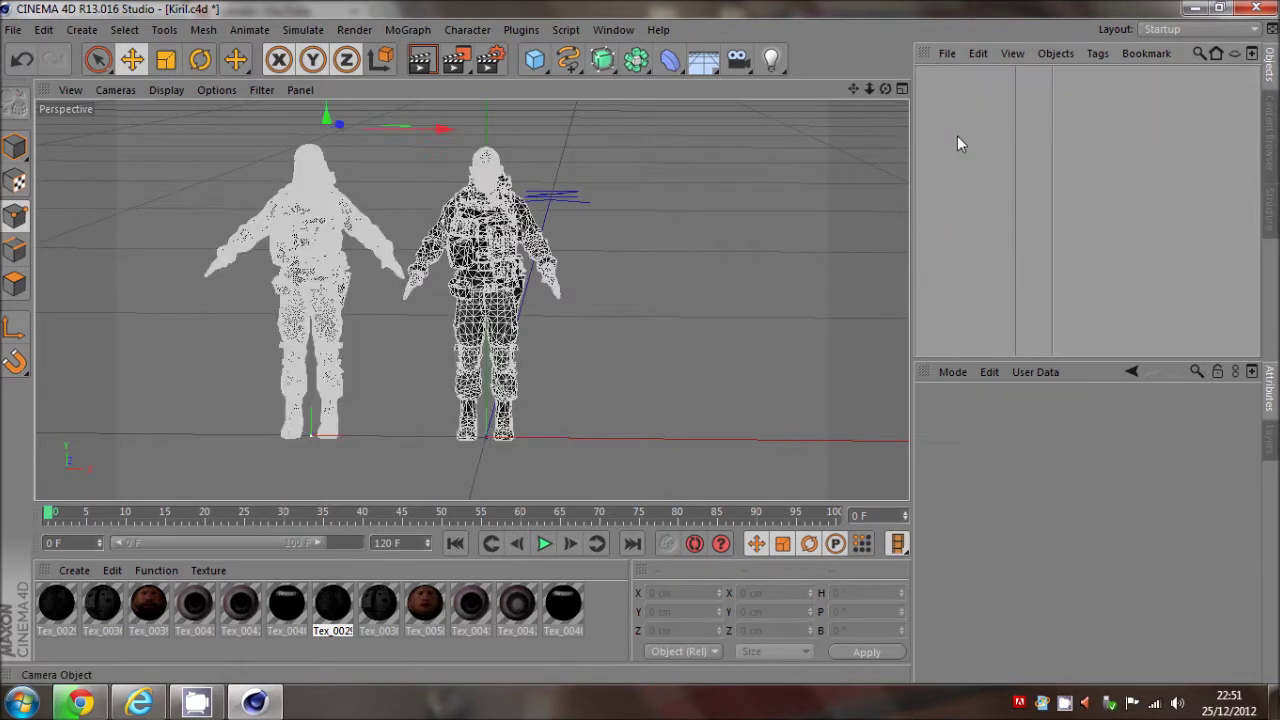
key("Delete")
Step: Open the Russian afghanistan project from the Russian Afghanistan folder in Call Of Duty Model Pack's Characters
left_click(13, 29)
left_click(40, 74)
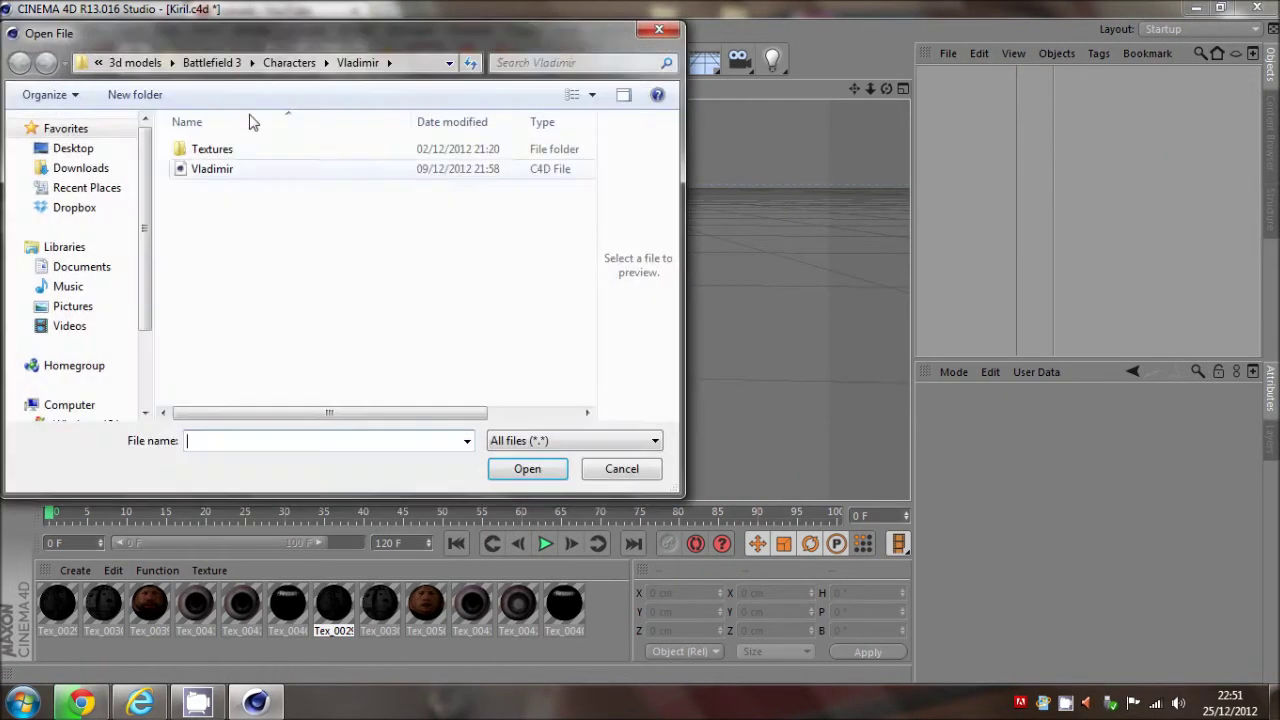
left_click(135, 62)
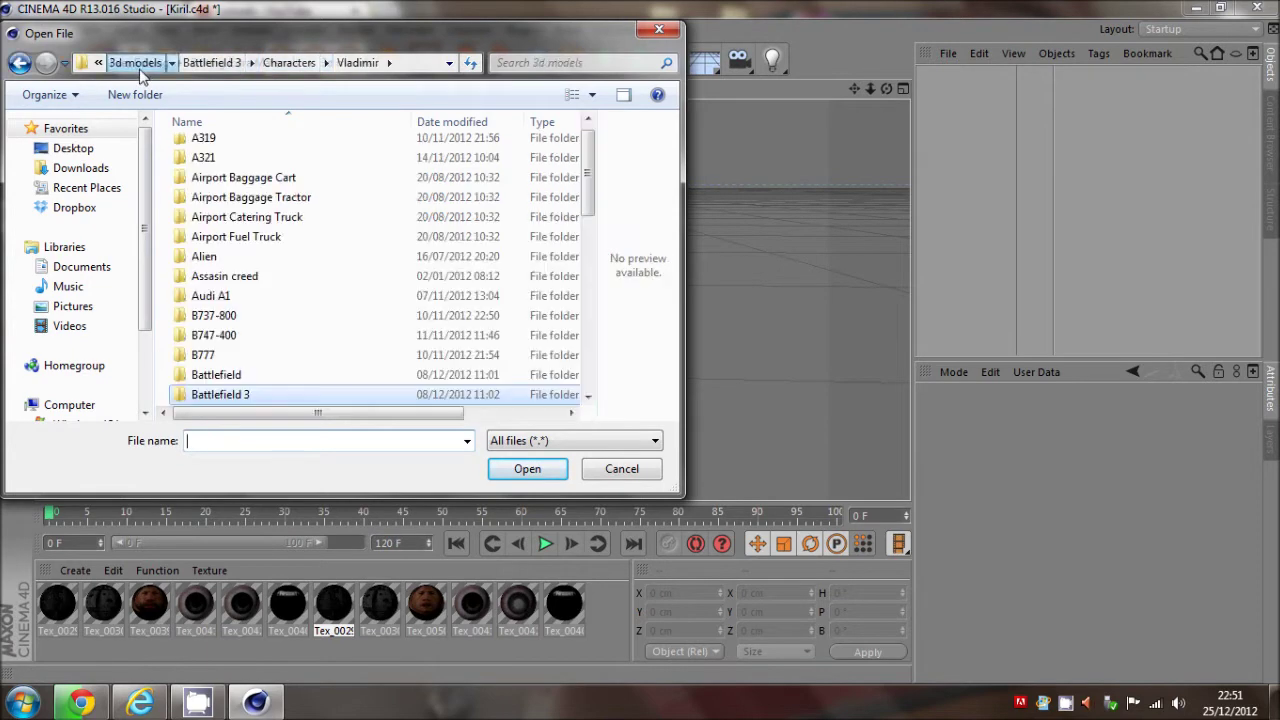
left_click(212, 291)
scroll(225, 333, "down", 2)
scroll(225, 333, "down", 1)
double_click(258, 278)
double_click(236, 156)
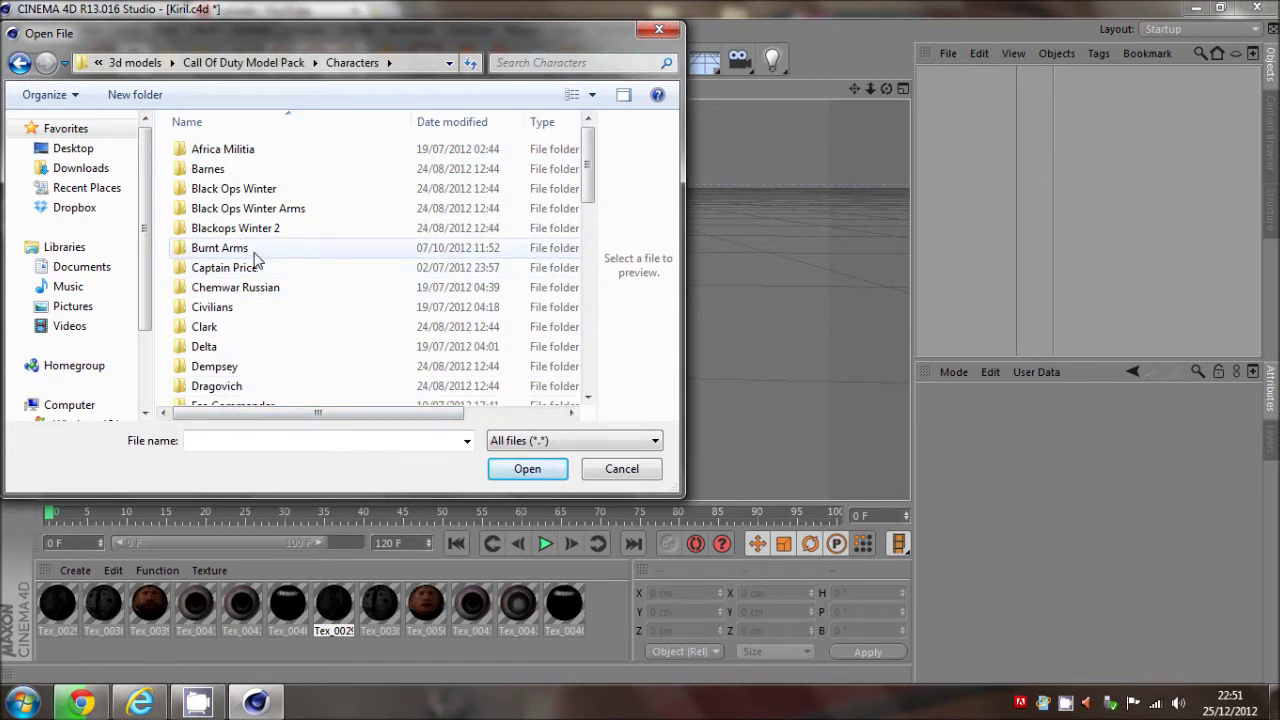
scroll(268, 230, "down", 6)
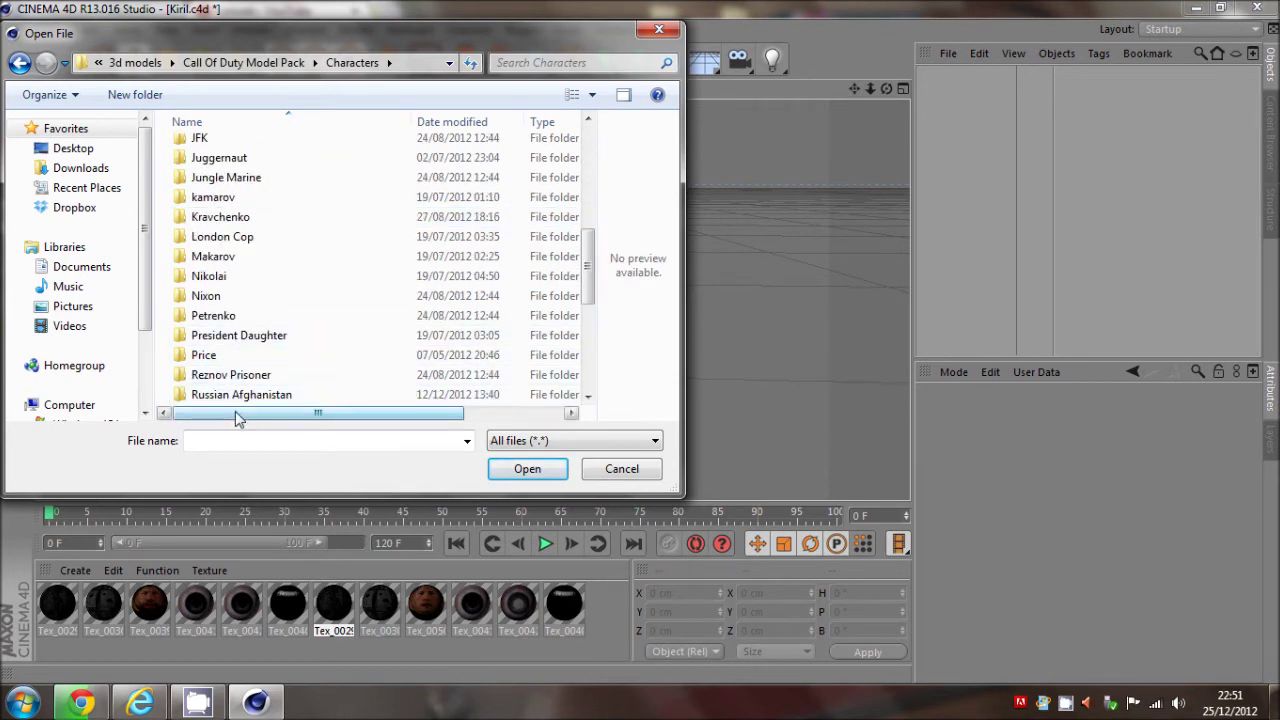
double_click(235, 395)
double_click(217, 170)
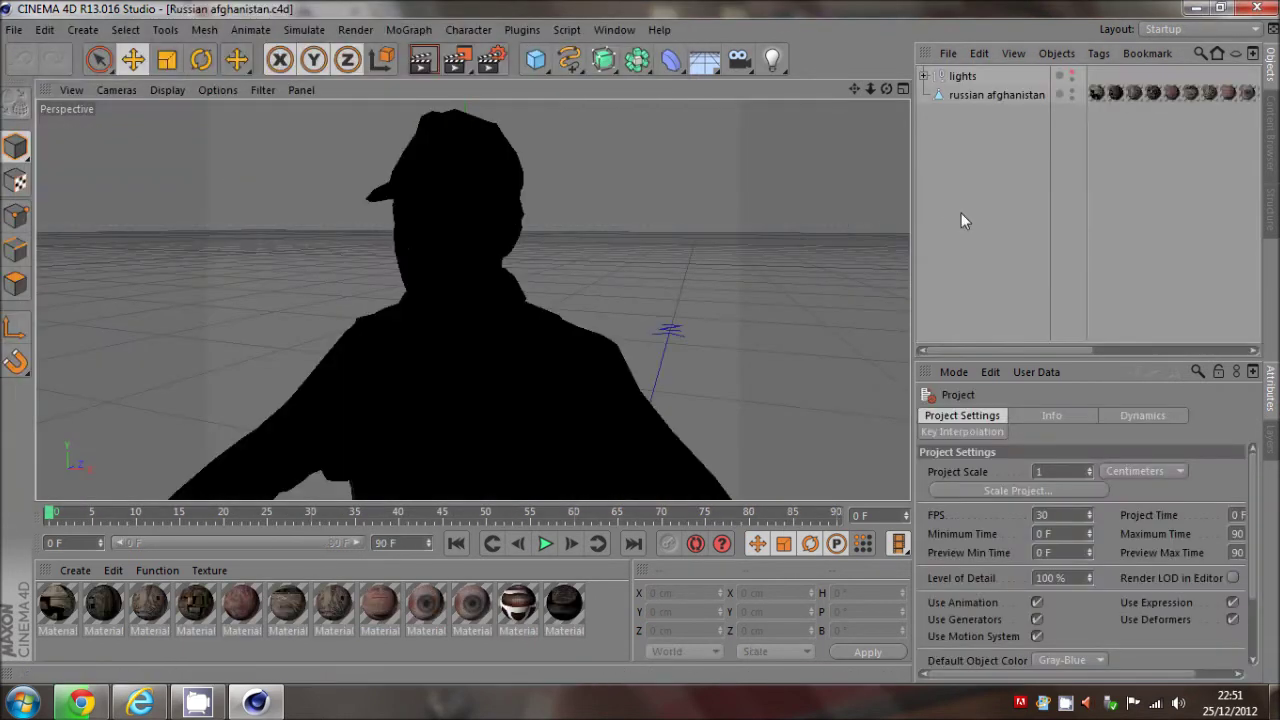
left_click(14, 29)
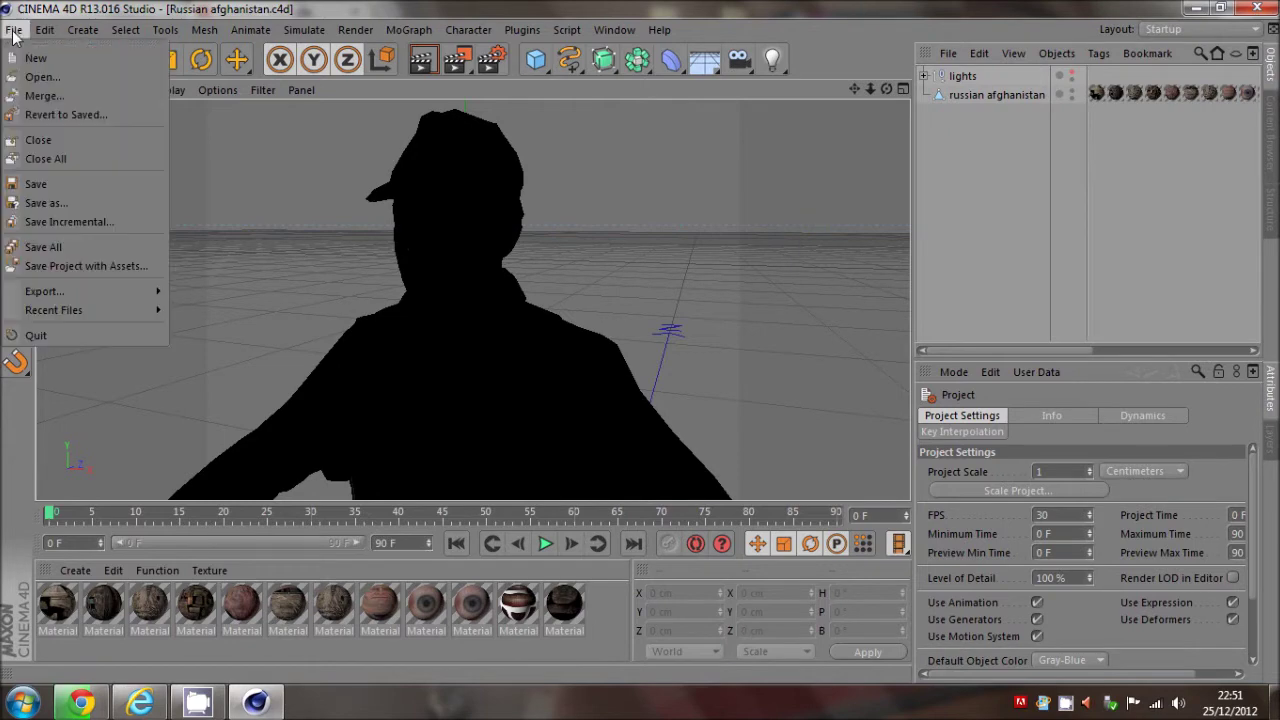
left_click(38, 78)
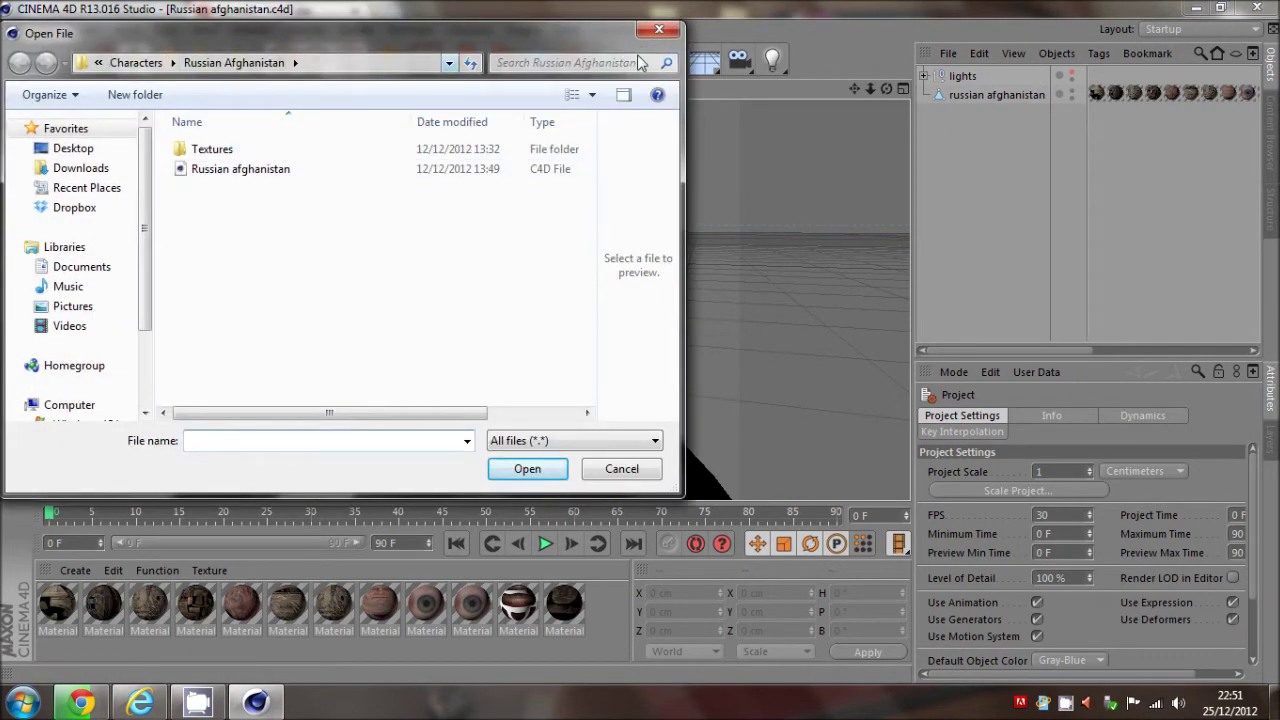
left_click(659, 29)
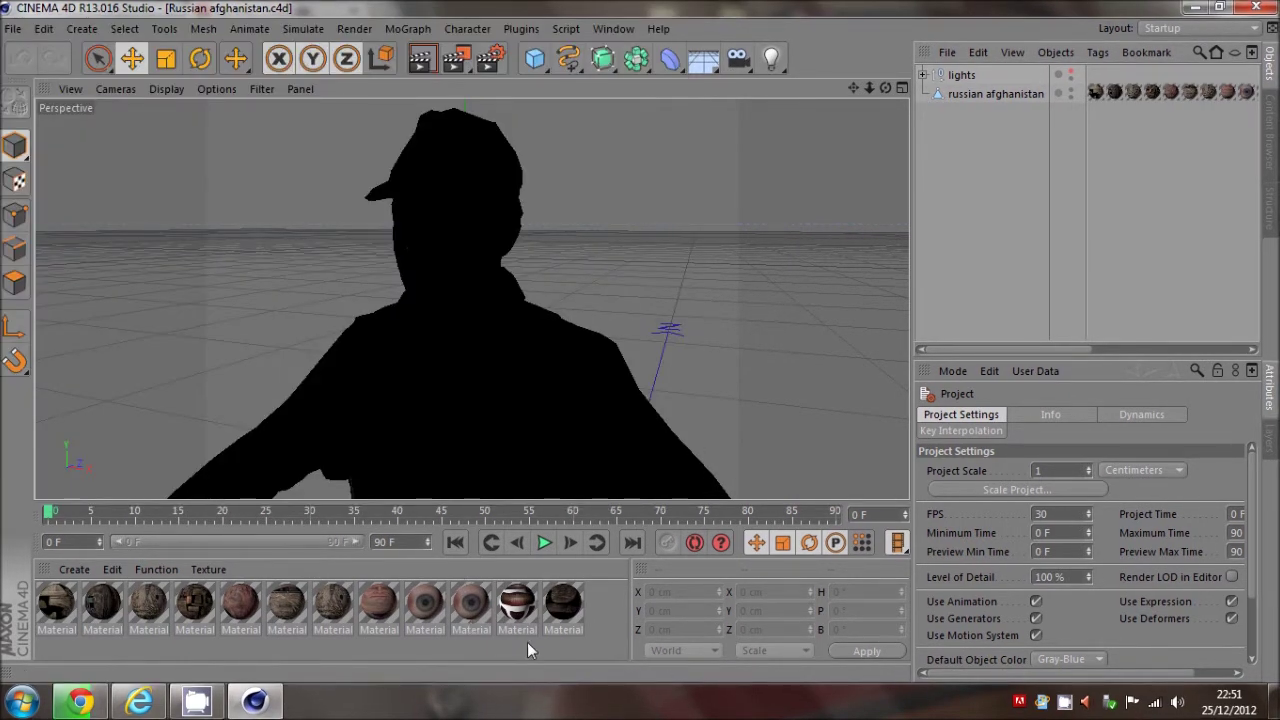
Step: Frame the whole soldier and try to render the view, examine the missing texture paths and cancel the render
left_click(587, 633)
left_click_drag(869, 88, 639, 341)
left_click_drag(853, 88, 441, 37)
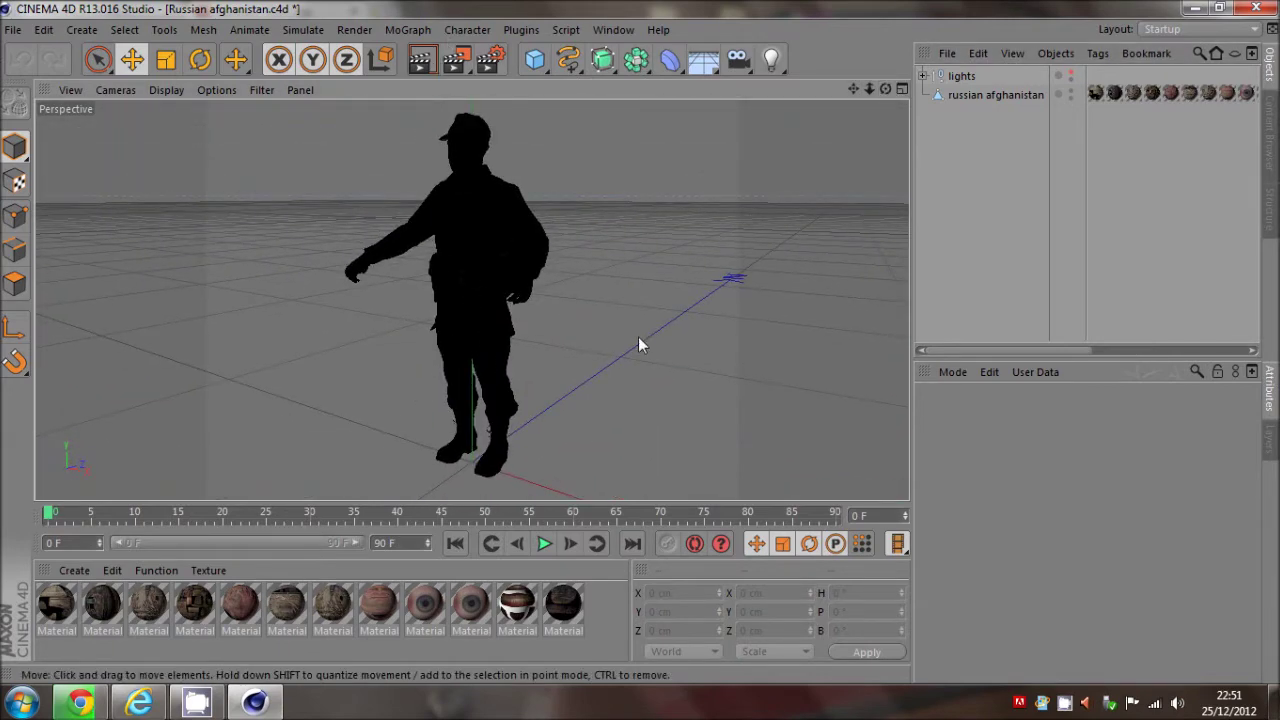
left_click(422, 62)
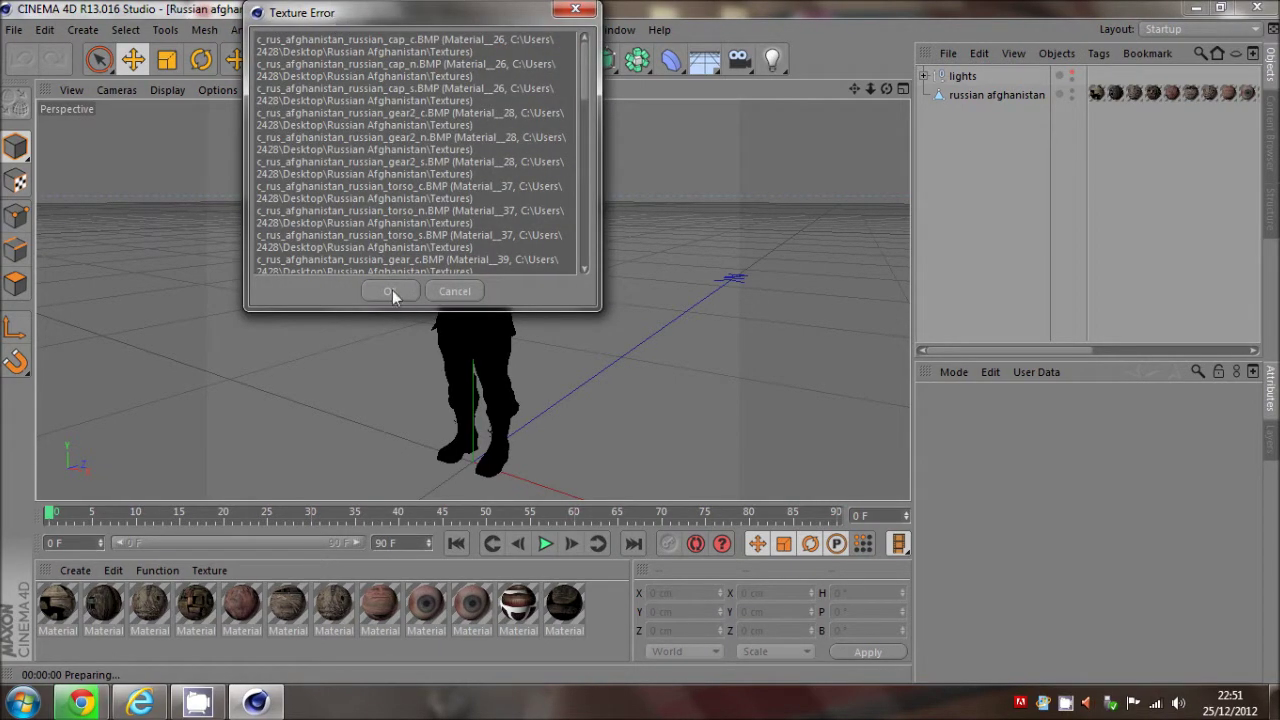
left_click_drag(496, 209, 340, 68)
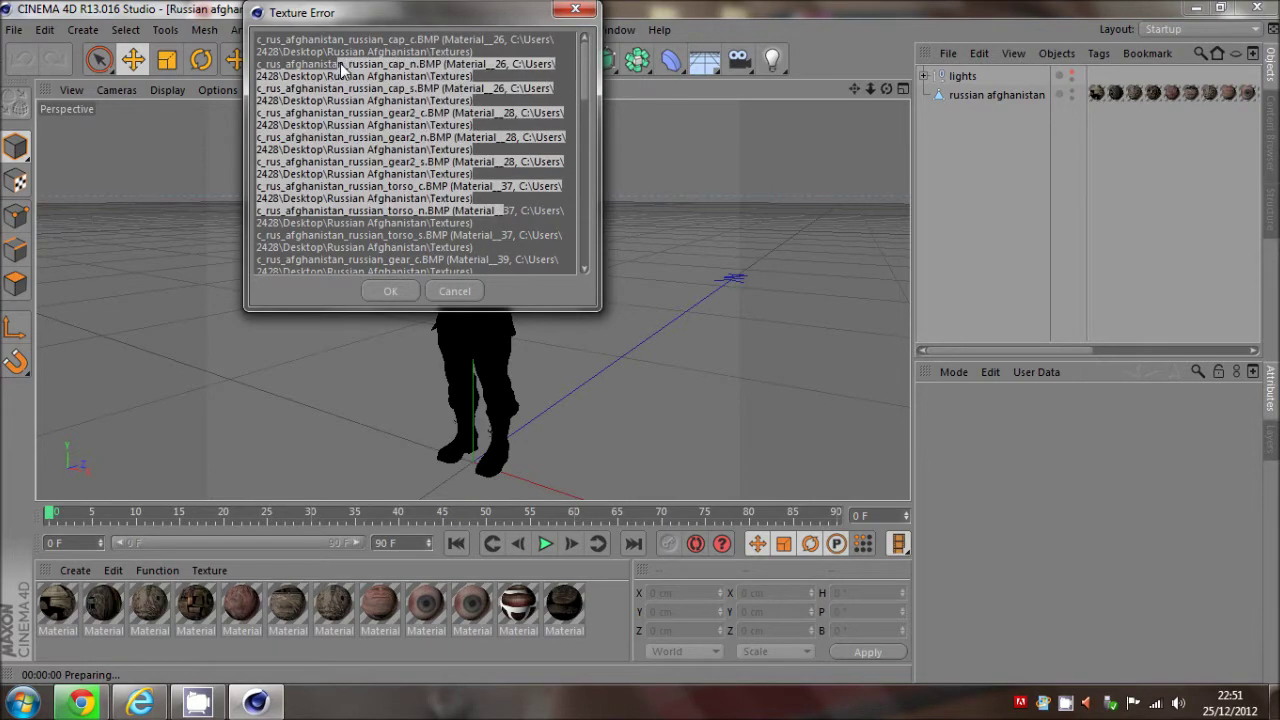
left_click(497, 230)
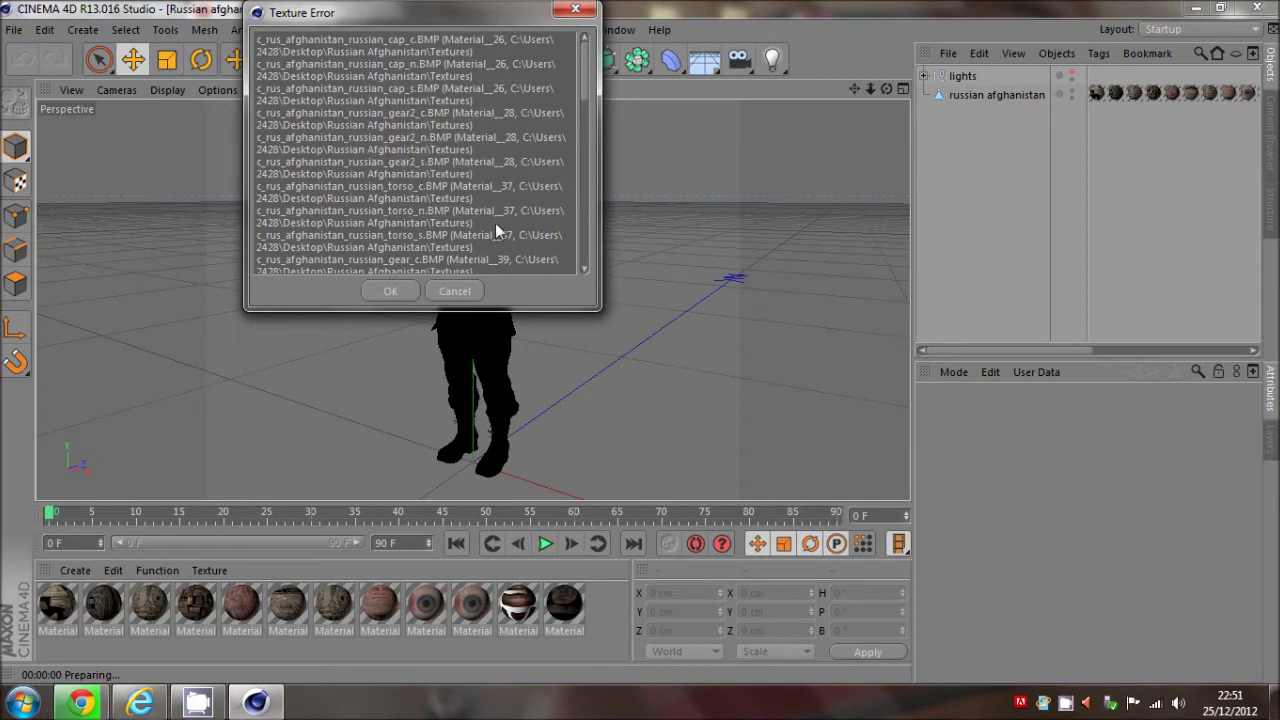
left_click(470, 290)
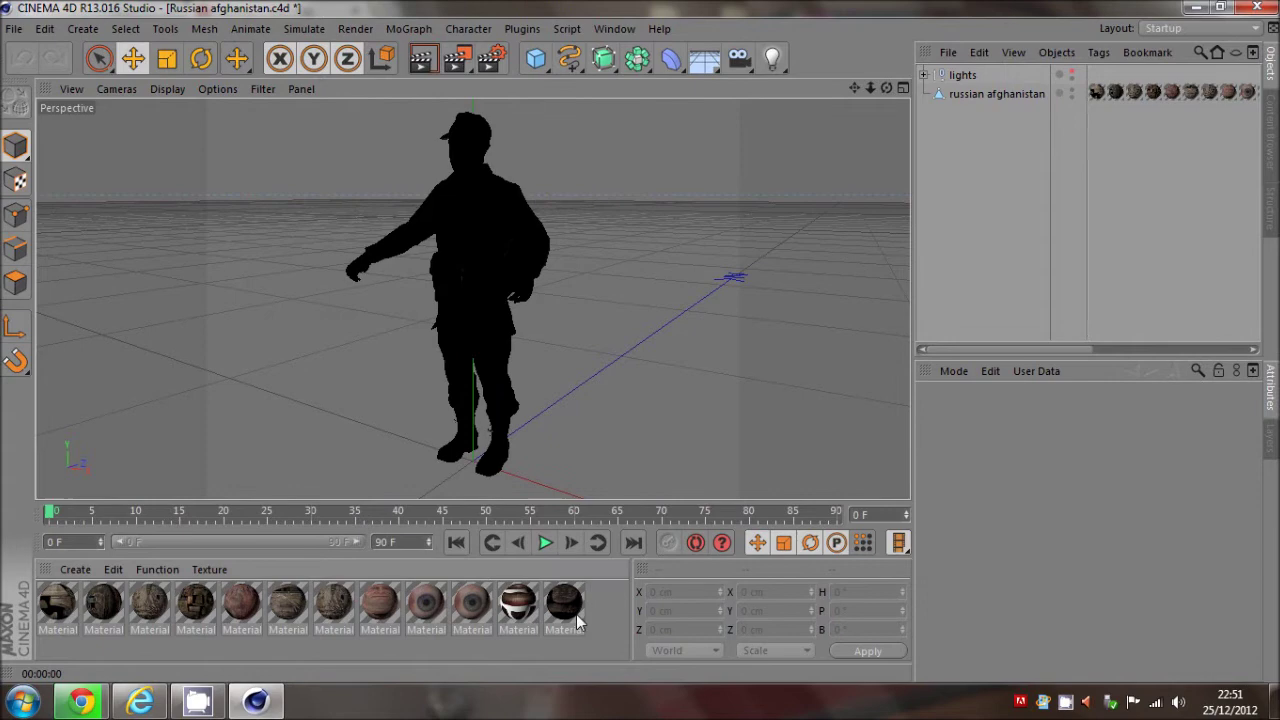
Step: Relink Material__25's Color texture to c_rus_afghanistan_russian_boots_c from the model's Textures folder, without copying it to the project location
double_click(564, 604)
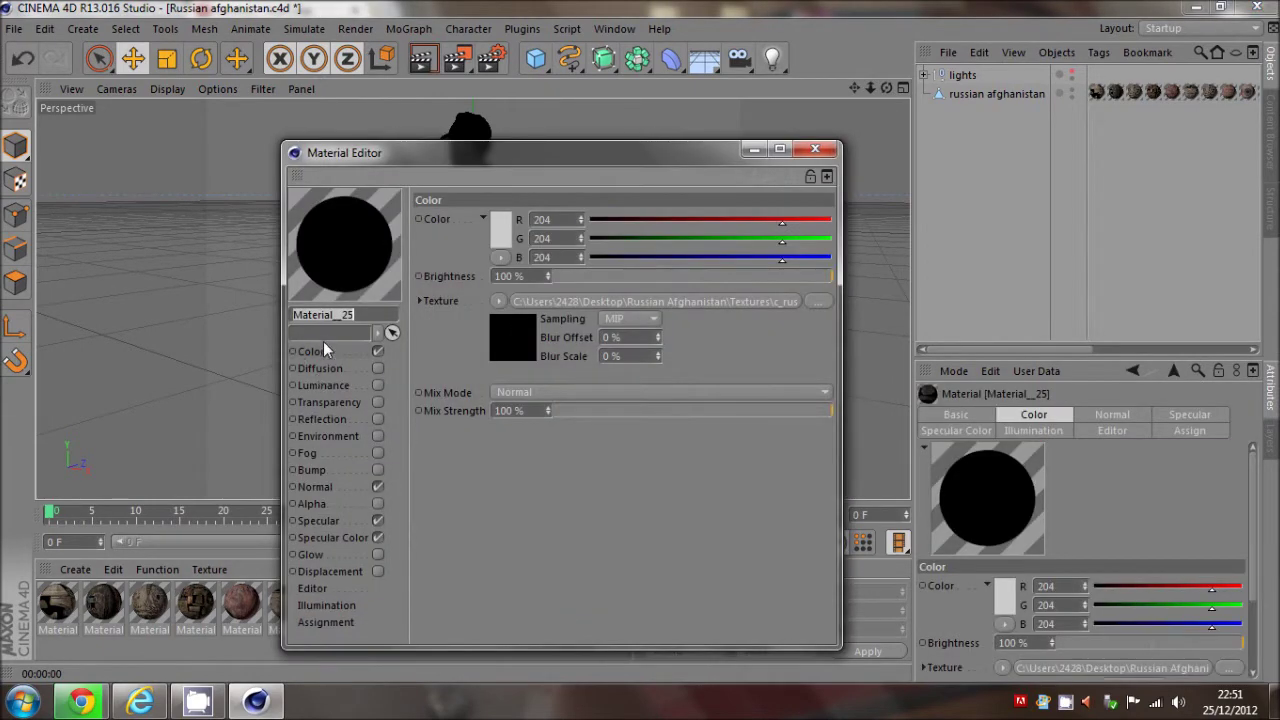
left_click(818, 301)
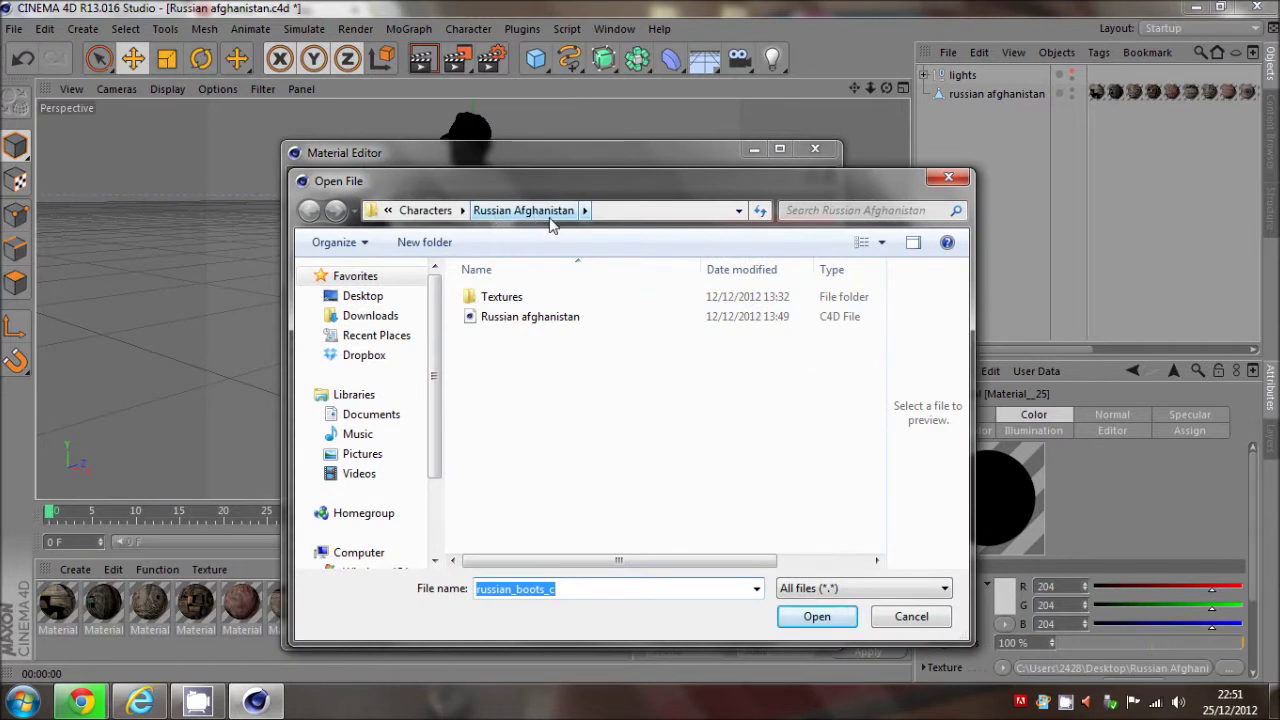
double_click(504, 300)
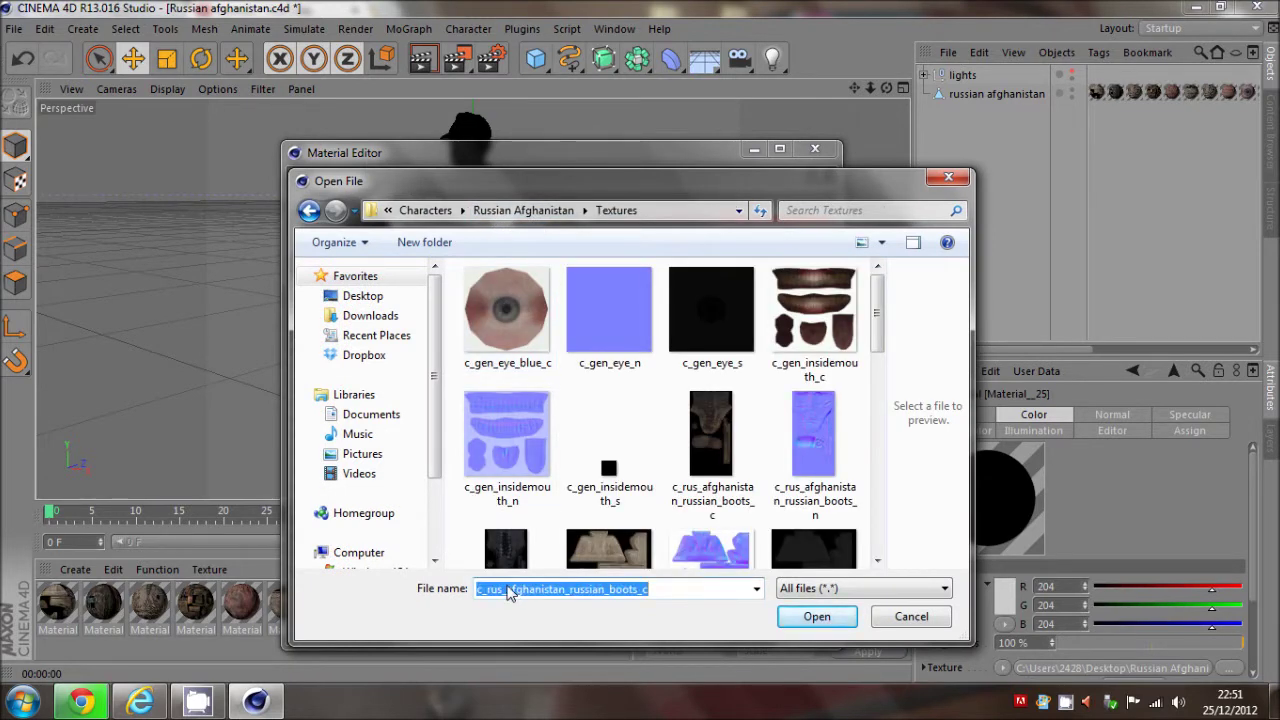
key("Return")
left_click(733, 413)
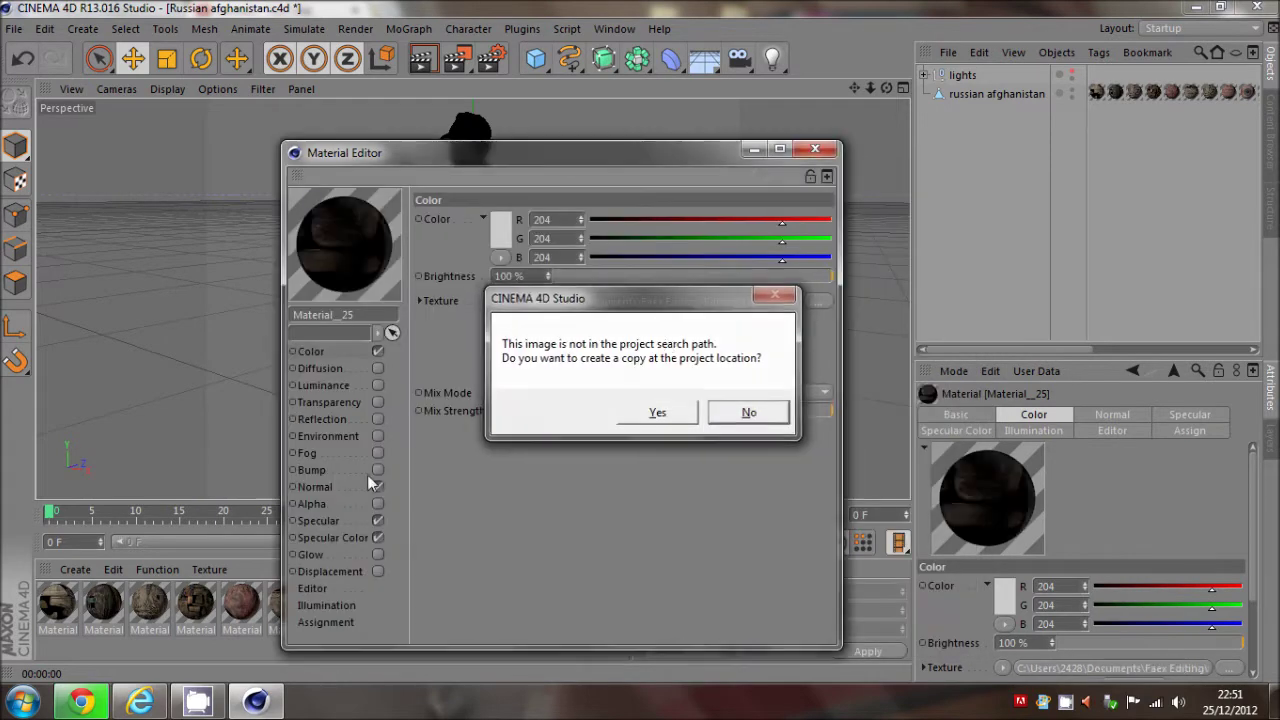
Step: Relink Material__25's Normal texture to c_rus_afghanistan_russian_boots_n from the Textures folder without making a project copy
left_click(318, 487)
left_click(822, 324)
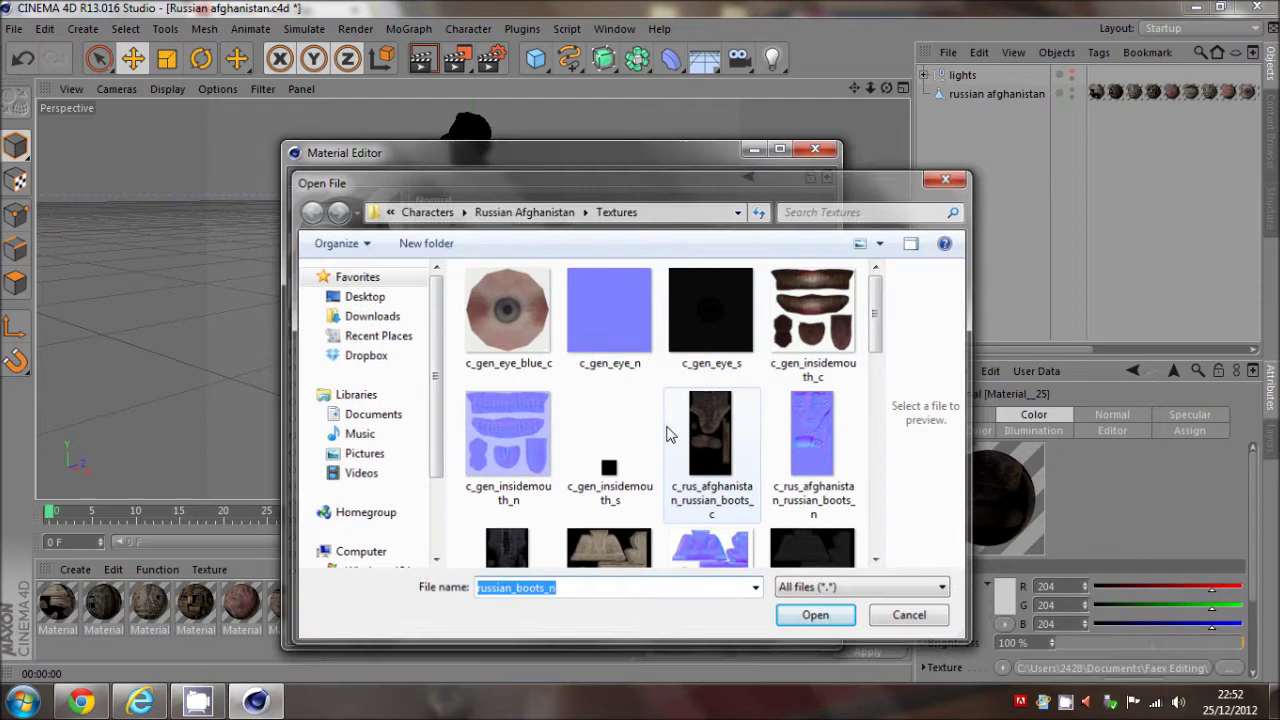
key("Return")
left_click(748, 411)
Step: Relink Material__25's Specular Color texture from the Textures folder without a project copy, and move the Material Editor away from the soldier
left_click(331, 538)
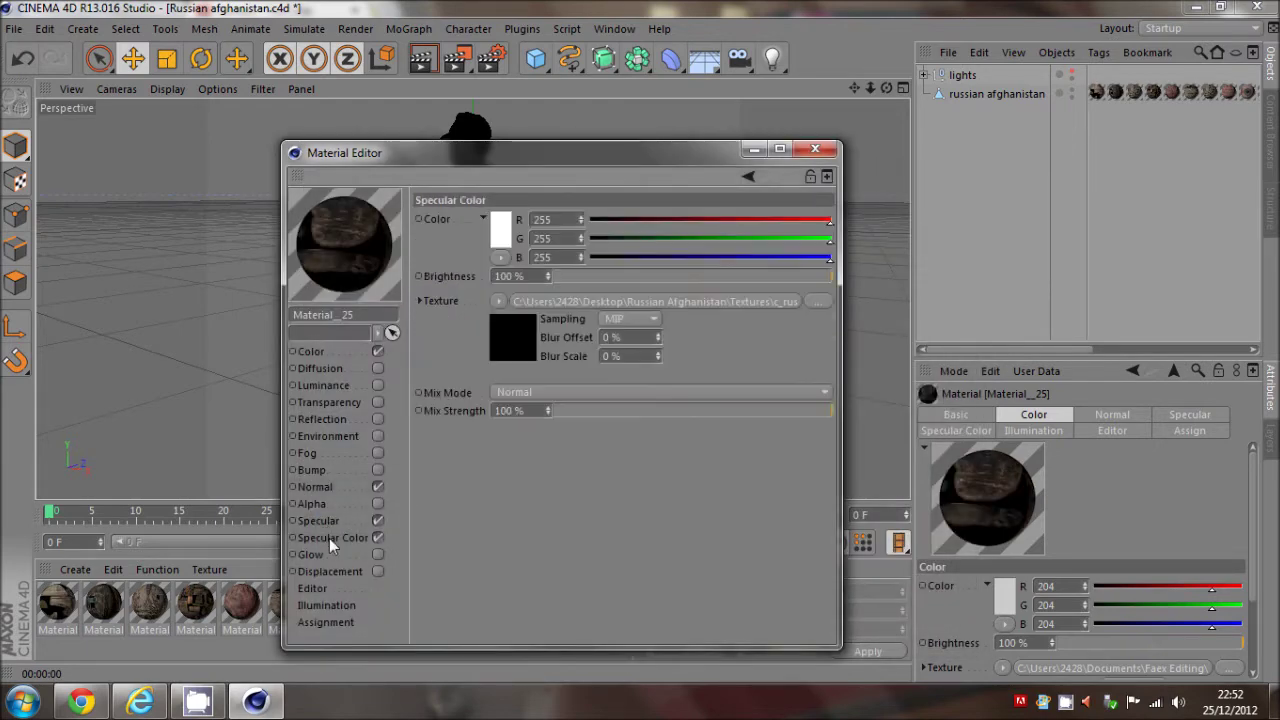
left_click(818, 301)
key("Return")
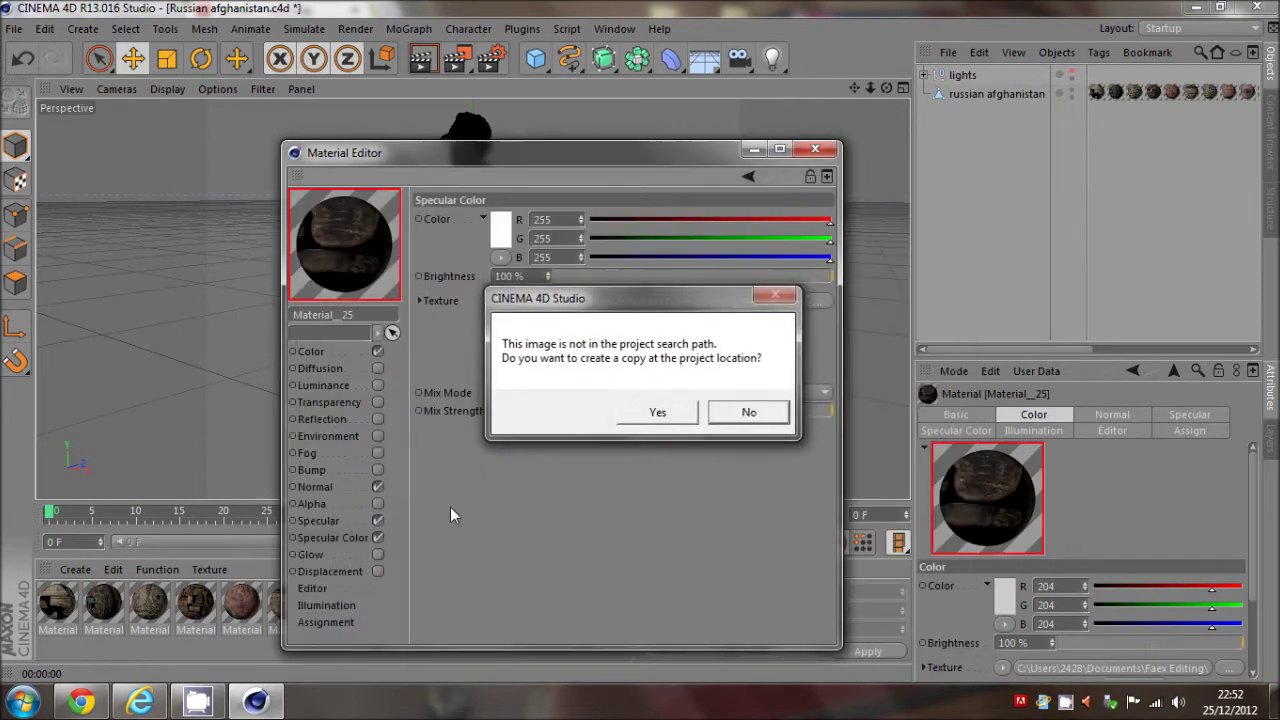
key("Return")
left_click_drag(431, 158, 727, 149)
Step: Relink Material__42's Specular Color texture to its inside-mouth specular map in the Textures folder, without copying it to the project location
left_click(516, 603)
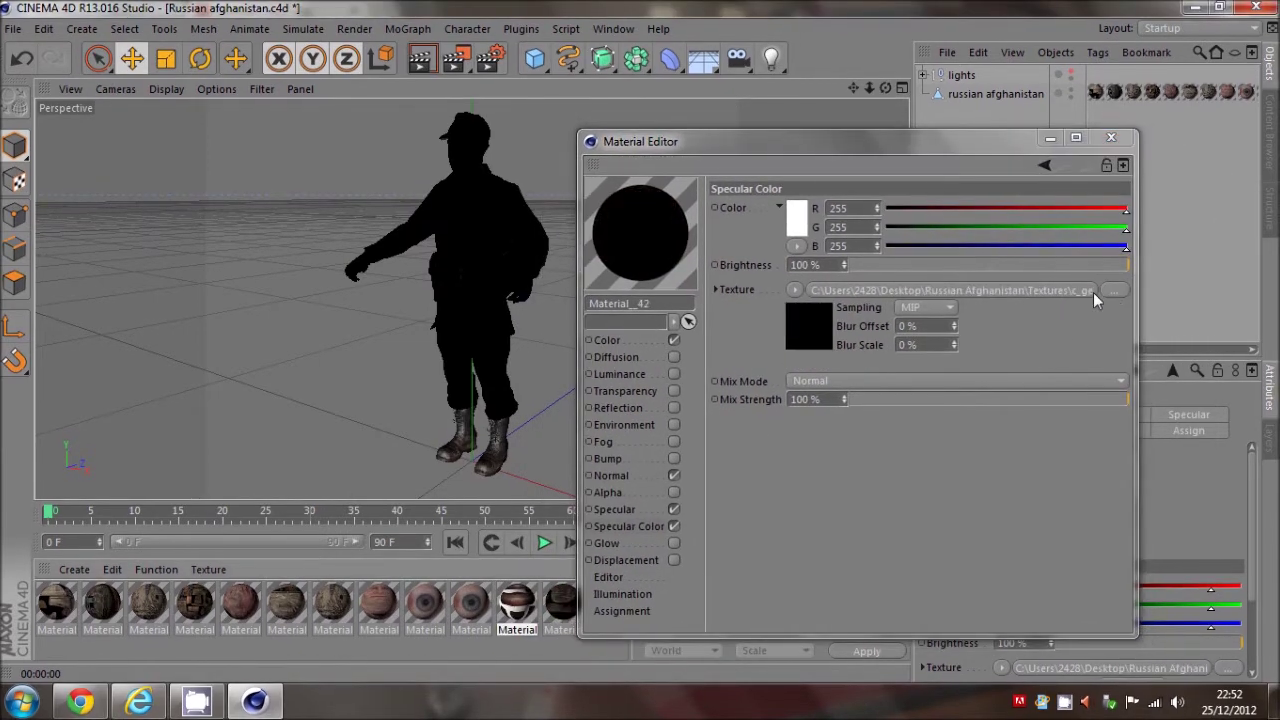
left_click(1106, 290)
double_click(800, 410)
left_click(746, 411)
Step: Relink Material__42's Normal texture to c_gen_insidemouth_n and its Color texture to c_gen_insidemouth_c, without making project copies
left_click(645, 472)
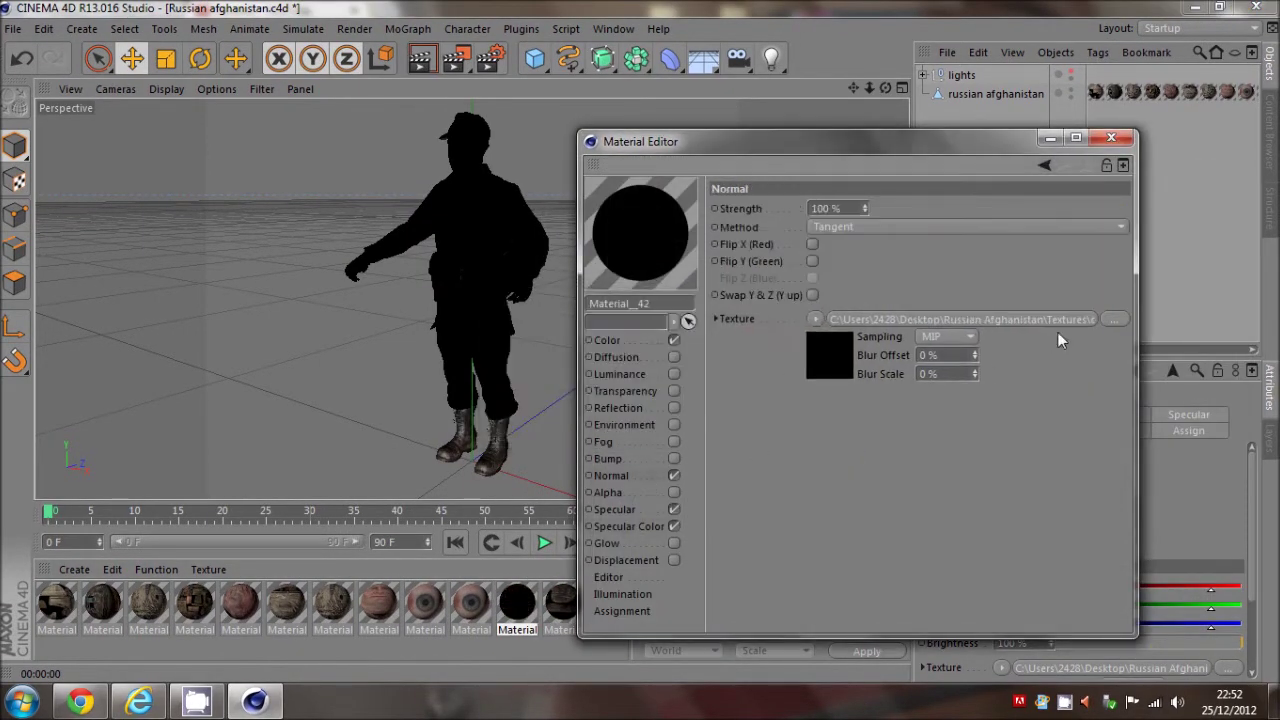
left_click(1110, 319)
double_click(1018, 463)
left_click(748, 411)
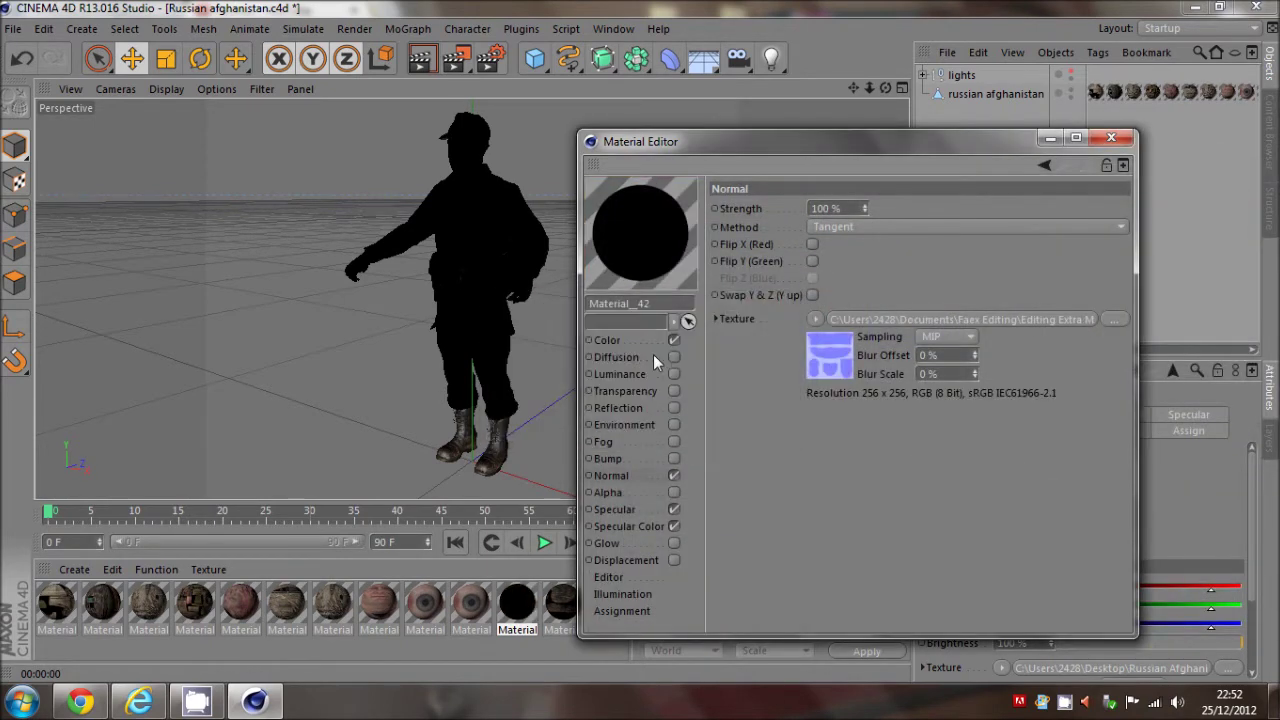
left_click(646, 341)
left_click(1115, 289)
double_click(841, 373)
left_click(746, 411)
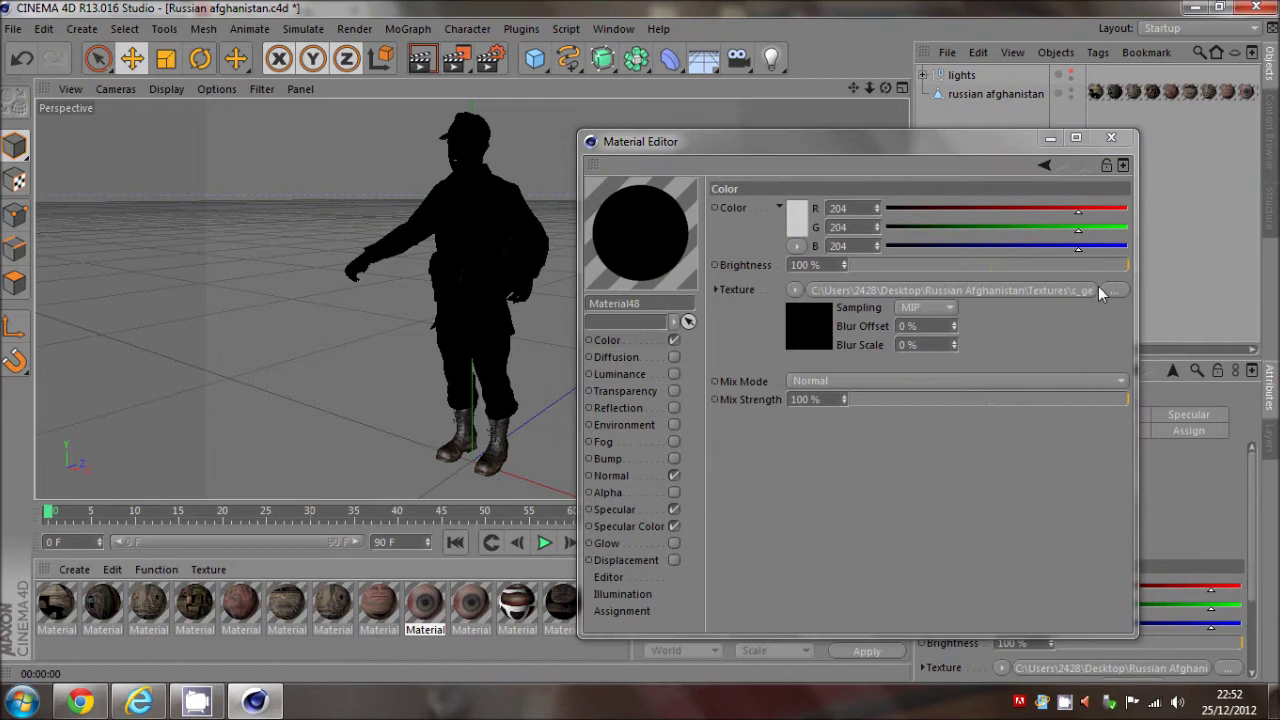
Step: Relink Material48's Color texture to c_gen_eye_blue_c and its Normal texture to c_gen_eye_n, declining the project copies
left_click(1097, 289)
left_click(627, 342)
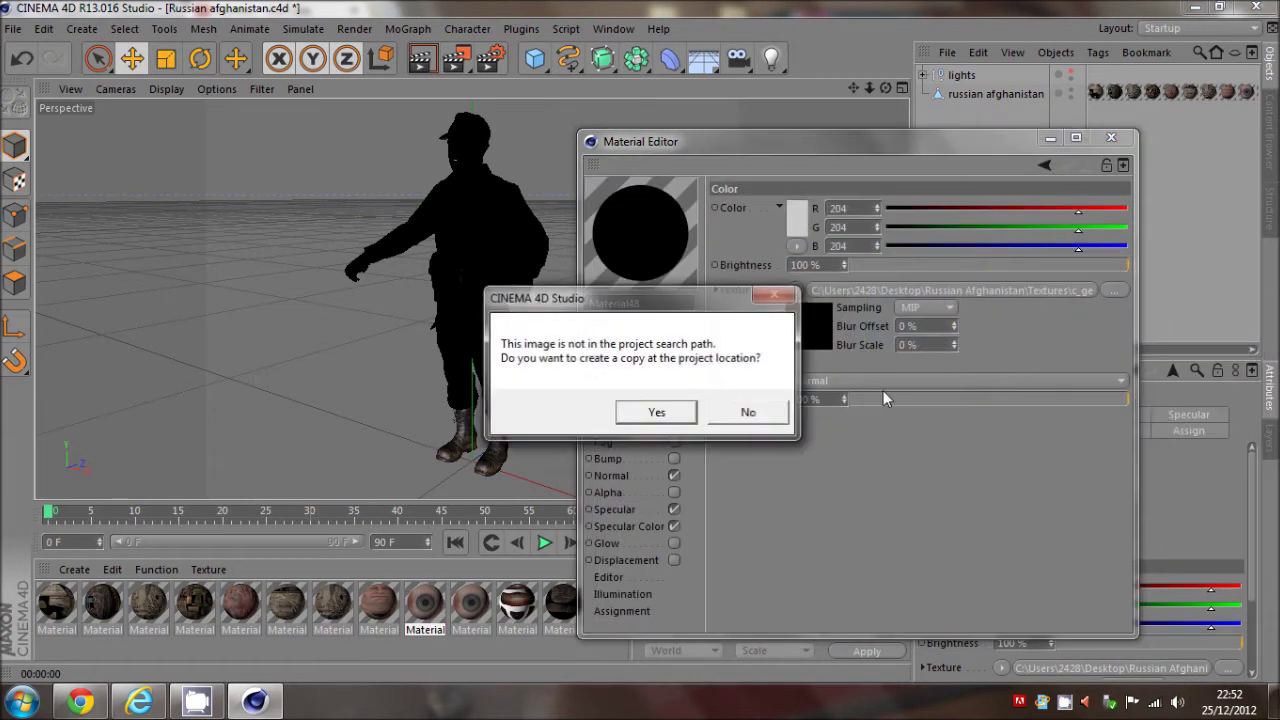
left_click(746, 411)
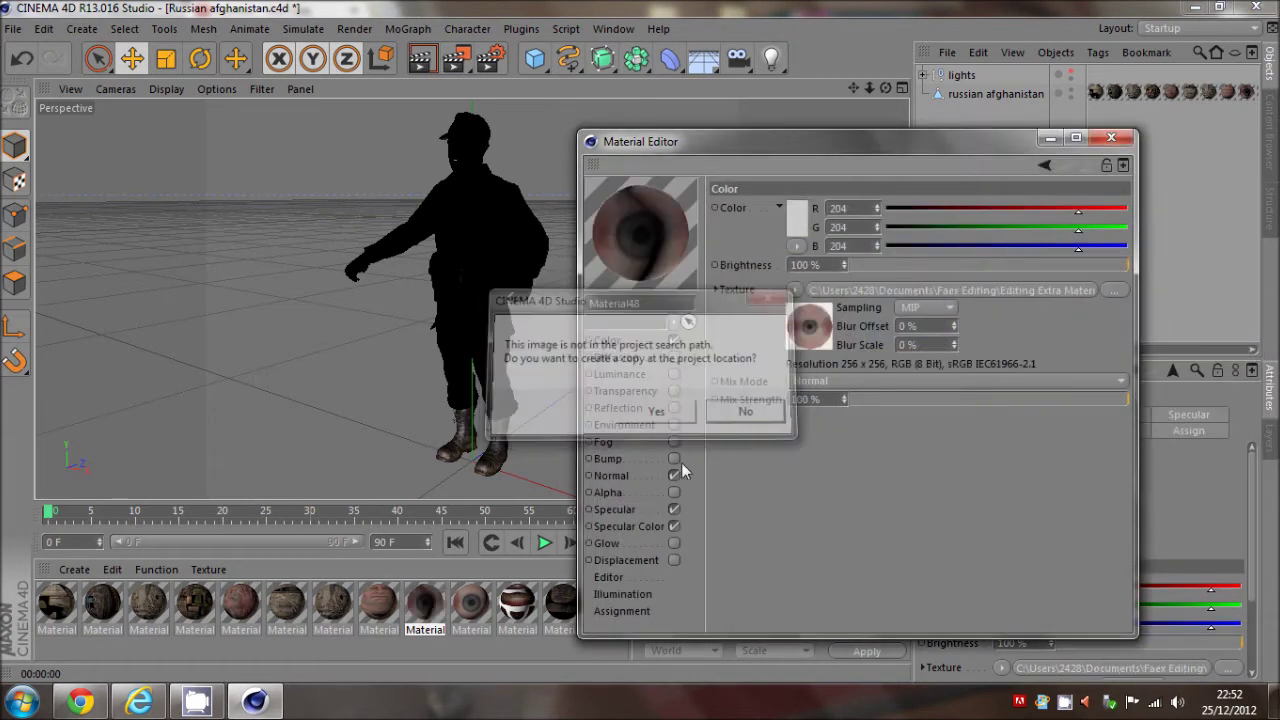
left_click(640, 476)
left_click(1113, 319)
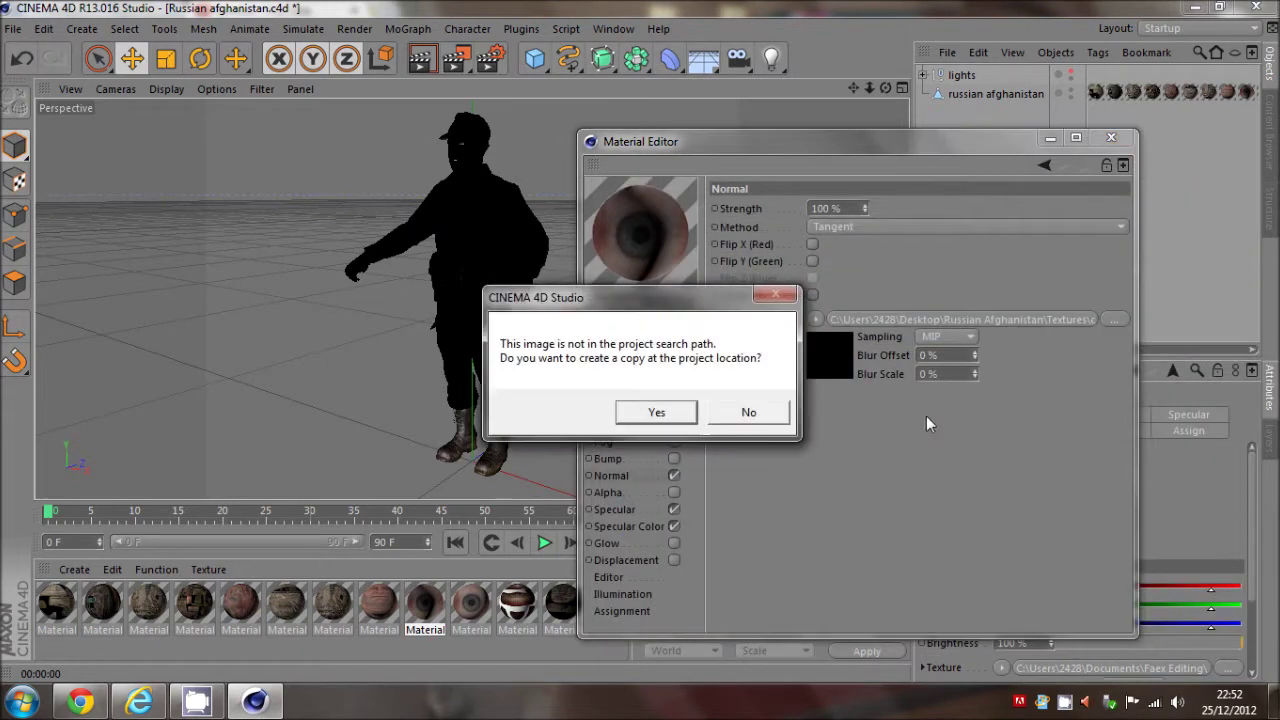
left_click(746, 411)
Step: Relink Material48's Specular Color texture to c_gen_eye_s from the Textures folder without a project copy
left_click(650, 510)
left_click(637, 526)
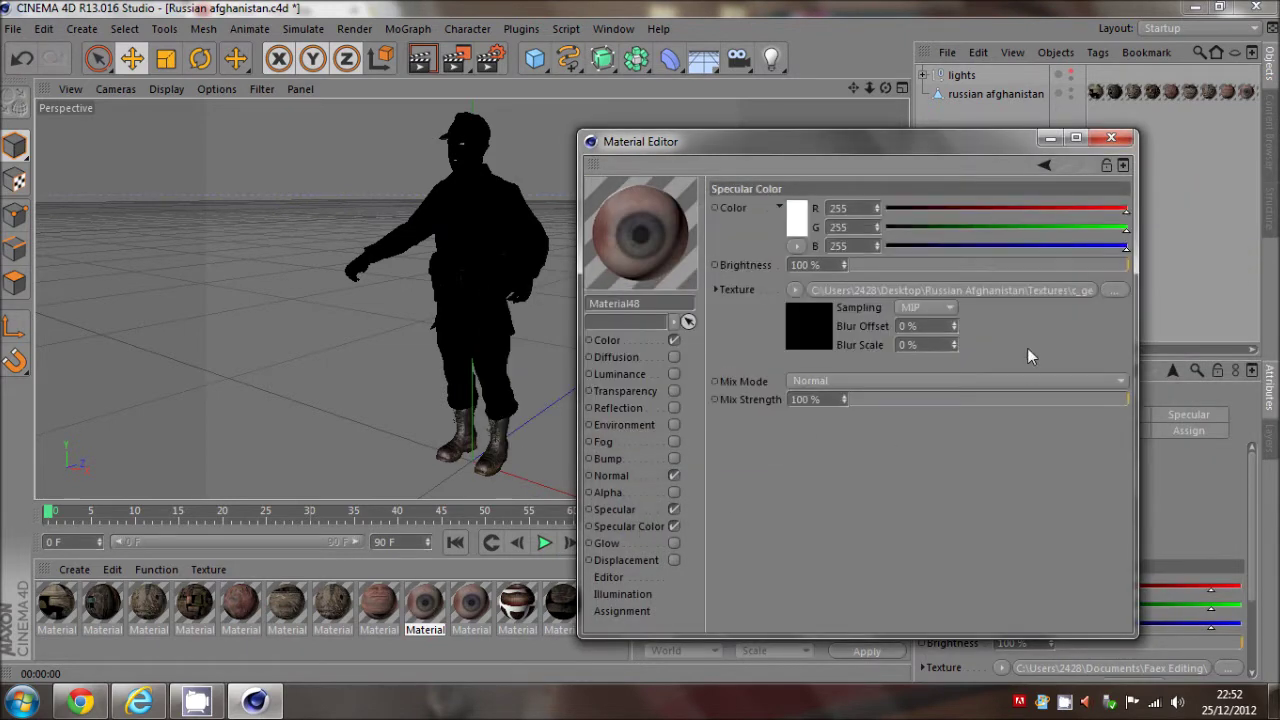
left_click(1117, 291)
double_click(1008, 306)
left_click(746, 411)
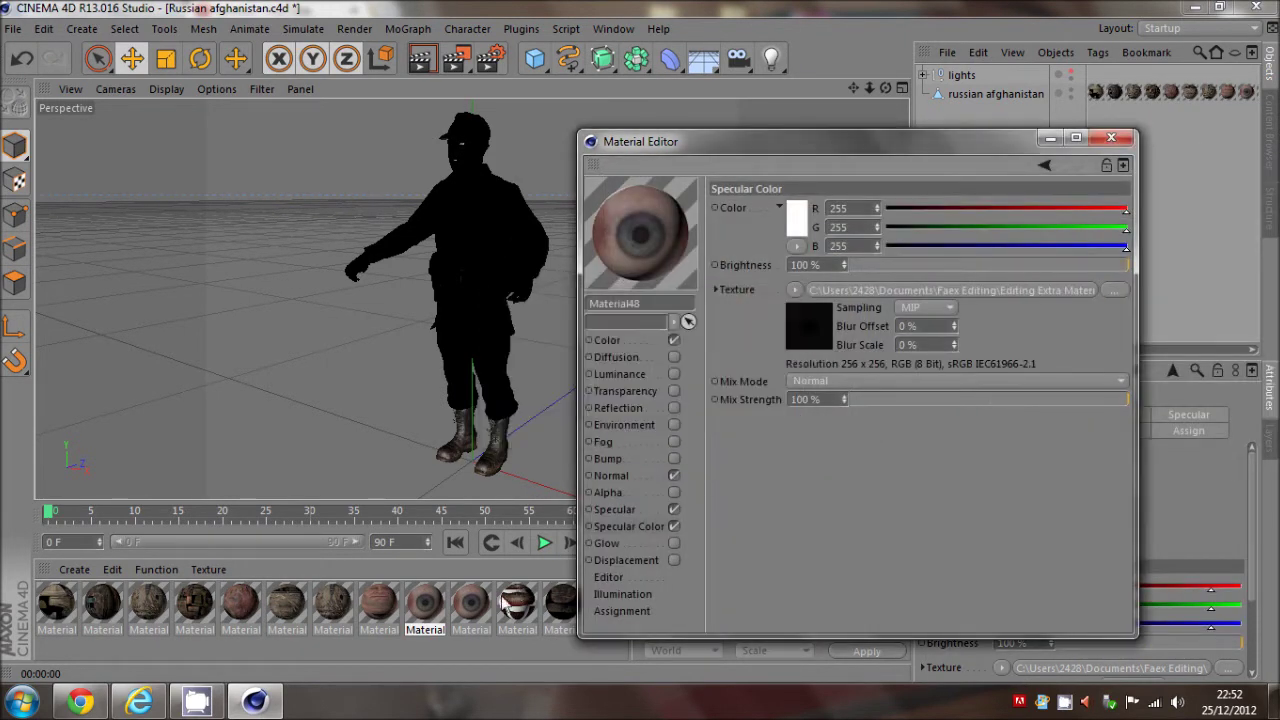
Step: Relink the Specular Color texture of the face material, Material__34, from the Textures folder without a project copy
left_click(391, 597)
left_click(1116, 292)
key("Return")
left_click(749, 413)
Step: Relink the Specular Color and Normal textures of the jacket material, Material__32, from the Textures folder without project copies
left_click(1113, 290)
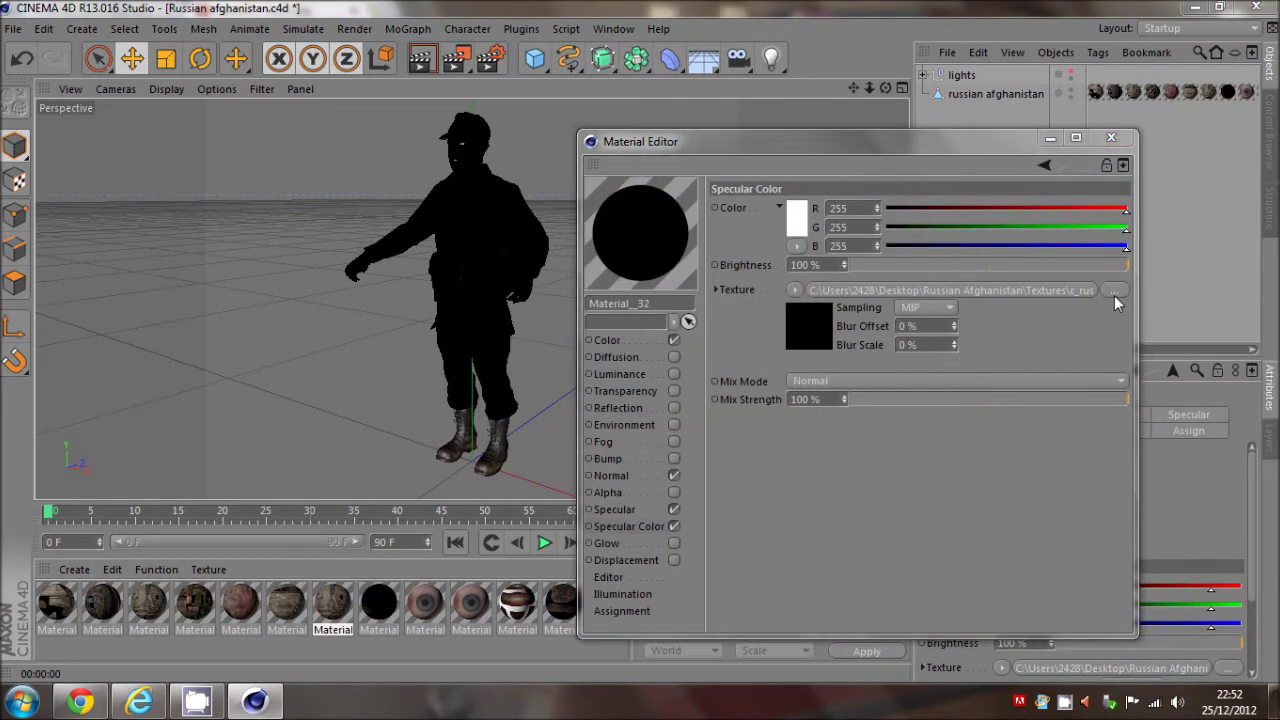
double_click(876, 430)
left_click(747, 411)
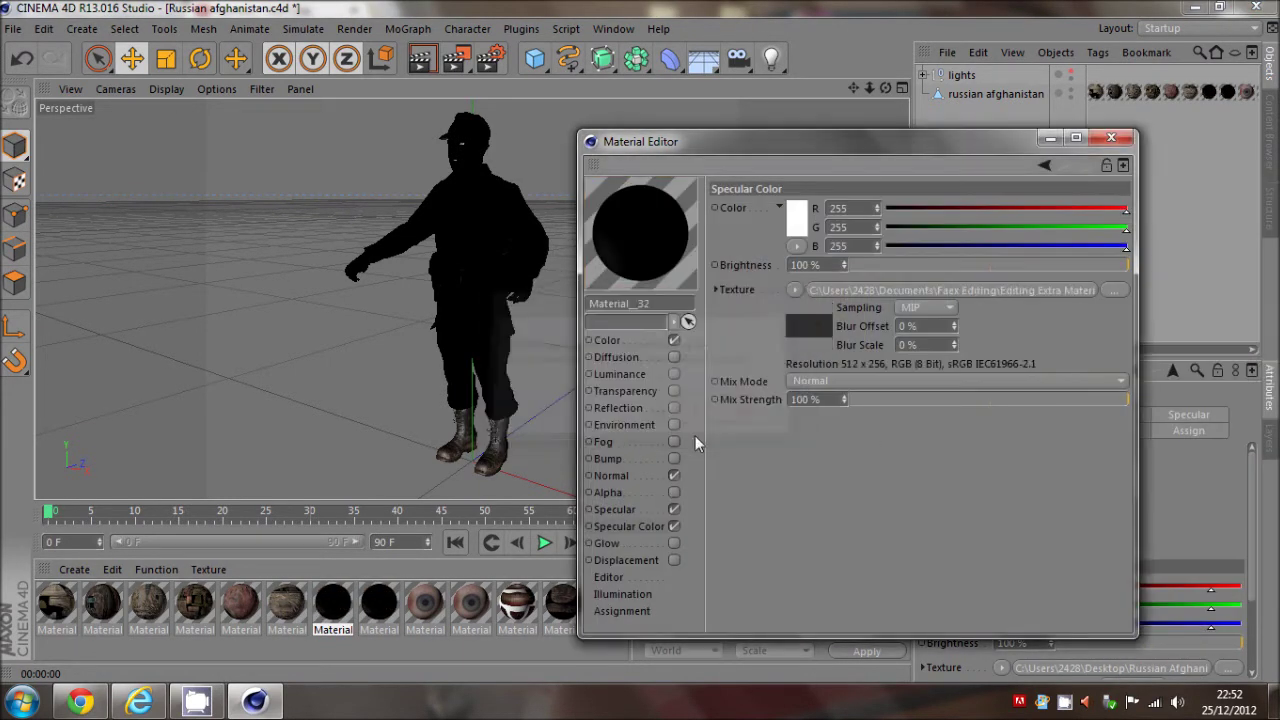
left_click(612, 476)
left_click(1113, 319)
double_click(829, 431)
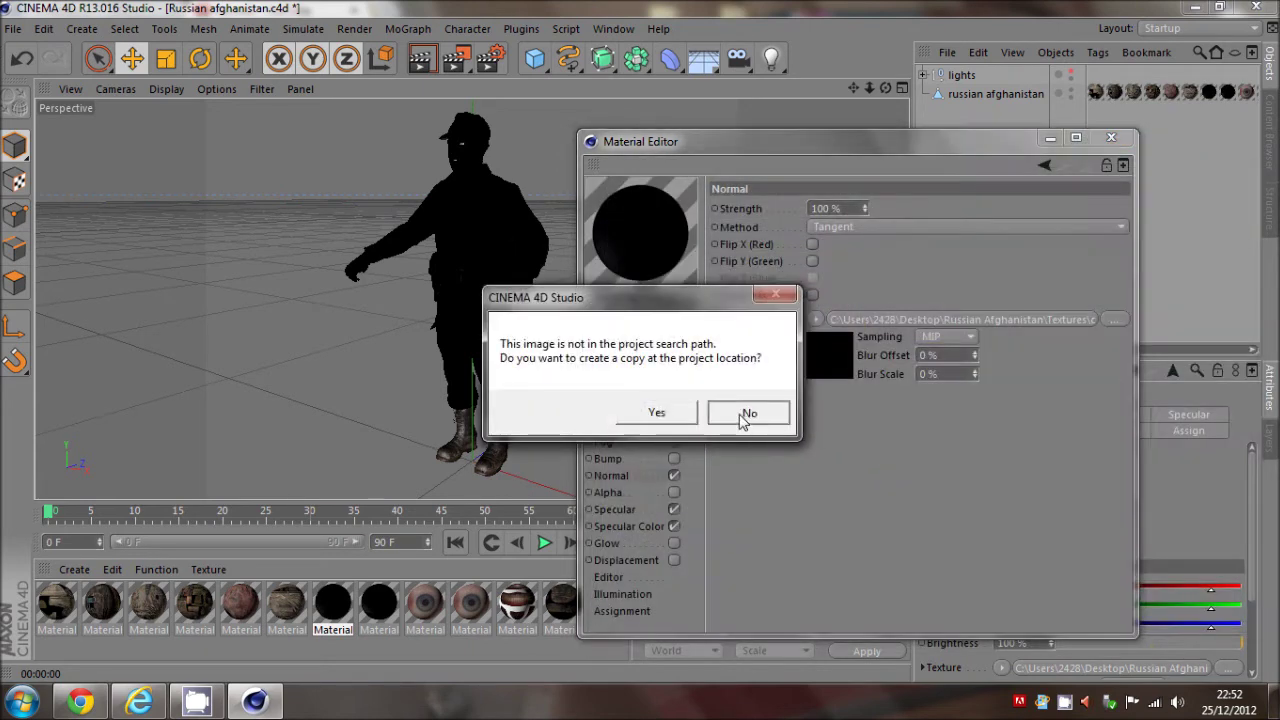
left_click(746, 409)
Step: Review Material__32's Specular Color, Specular and Normal channels for textures that still need relinking
left_click(641, 528)
left_click(1113, 290)
double_click(829, 431)
left_click(746, 411)
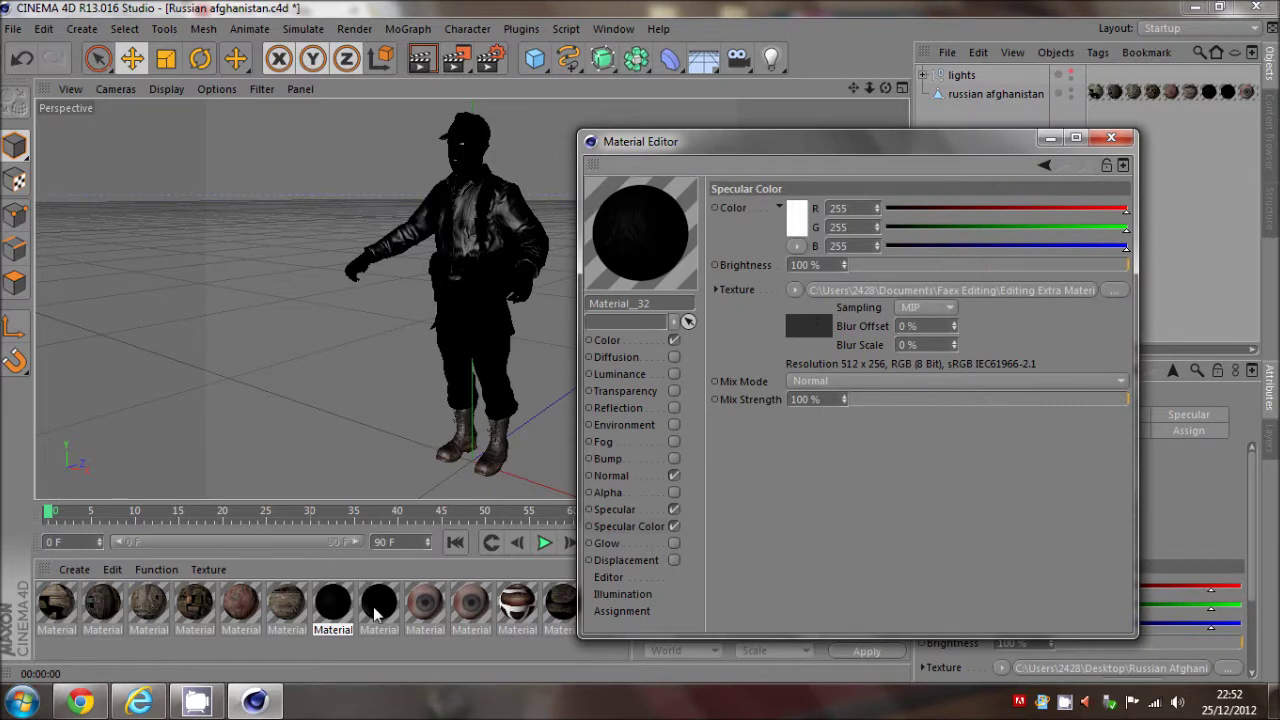
left_click(614, 509)
left_click(612, 476)
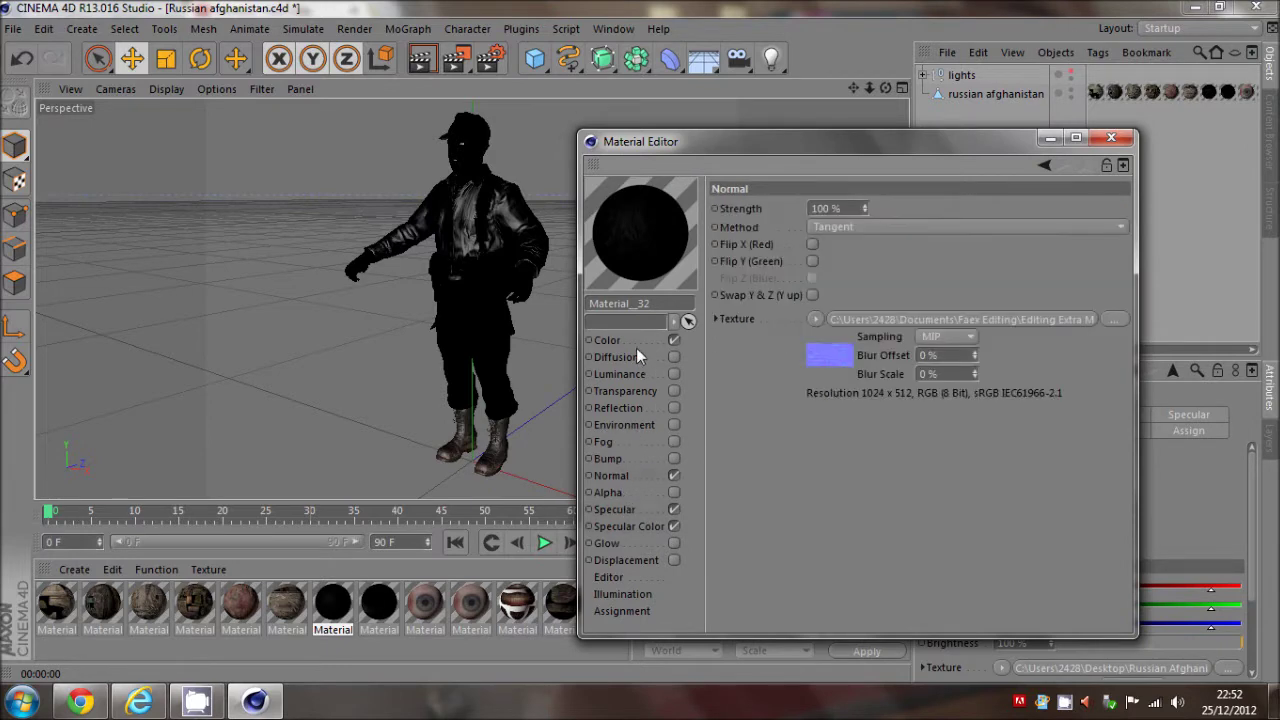
Step: Relink Material__32's Color texture to the jacket's color map in the Textures folder without a project copy
left_click(630, 341)
left_click(1113, 290)
double_click(829, 431)
left_click(746, 411)
Step: Relink Material__34's Color and Normal textures to the face maps in the Textures folder without project copies, and check its Specular Color channel
left_click(379, 603)
left_click(1113, 290)
double_click(829, 431)
left_click(746, 411)
left_click(625, 477)
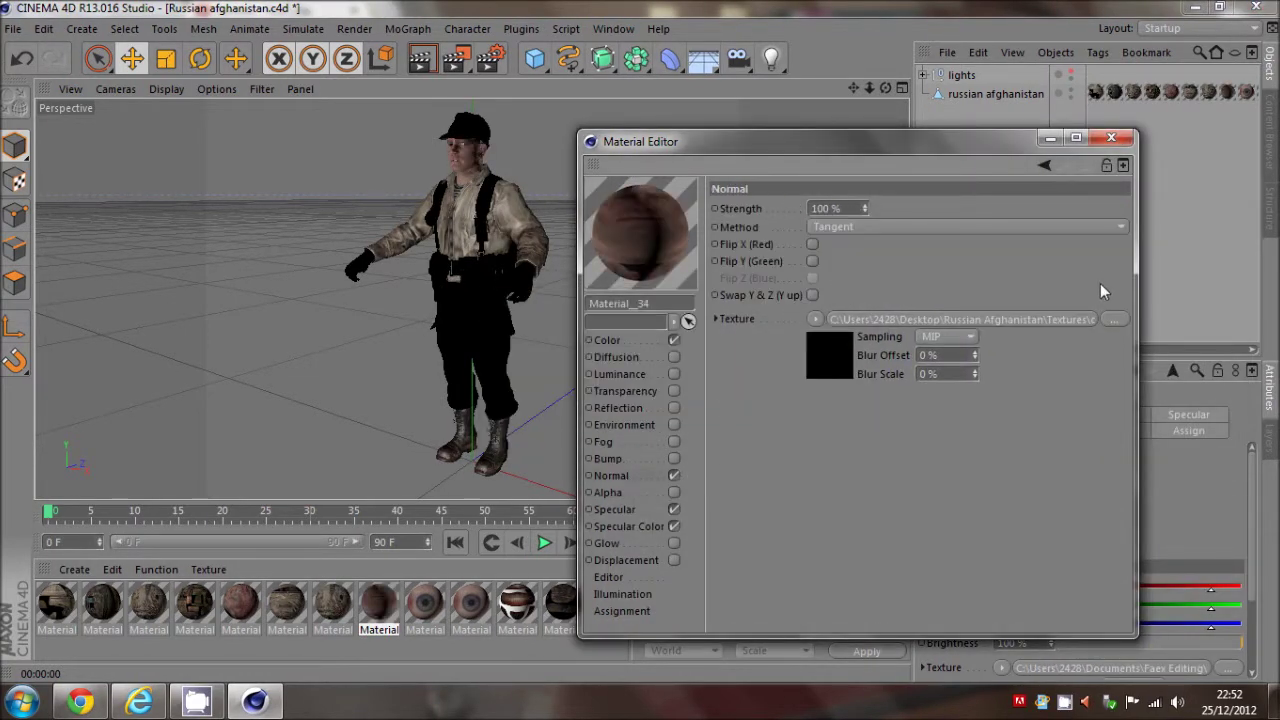
left_click(1079, 318)
double_click(829, 431)
left_click(748, 411)
left_click(649, 526)
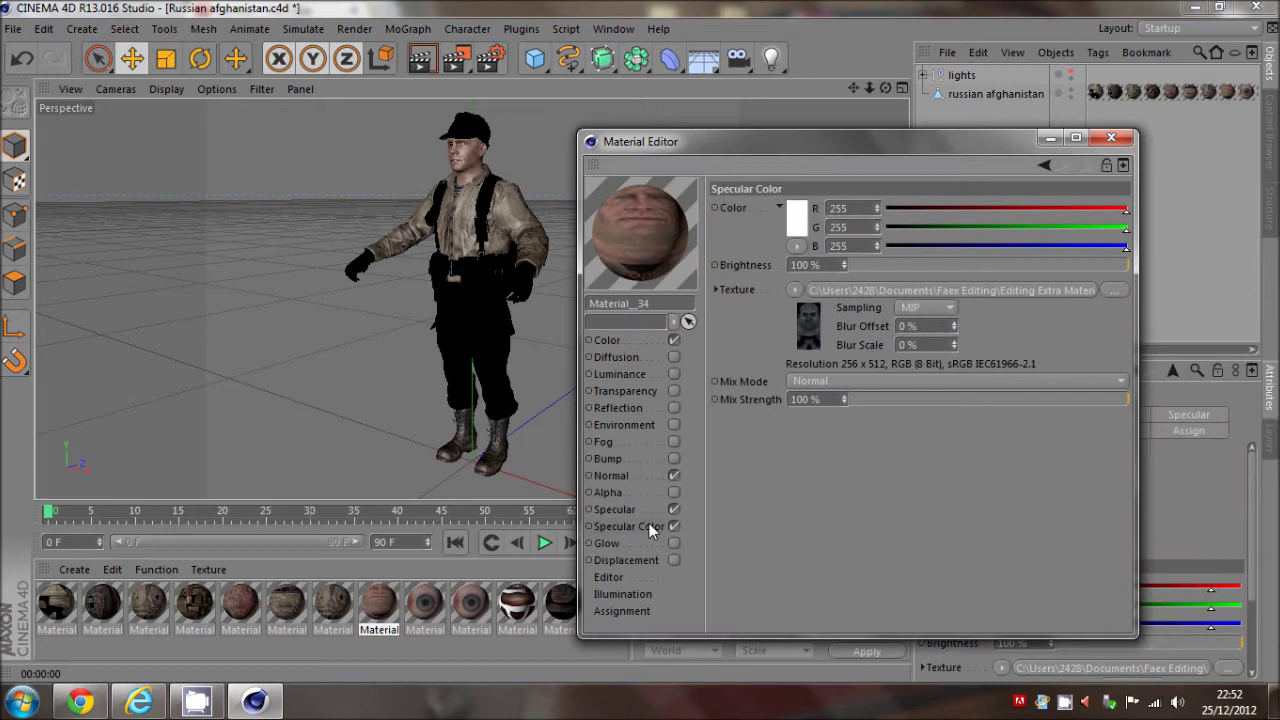
Step: Relink the Specular Color texture of the trousers material, Material__30, from the Textures folder without a project copy
left_click(337, 612)
left_click(287, 612)
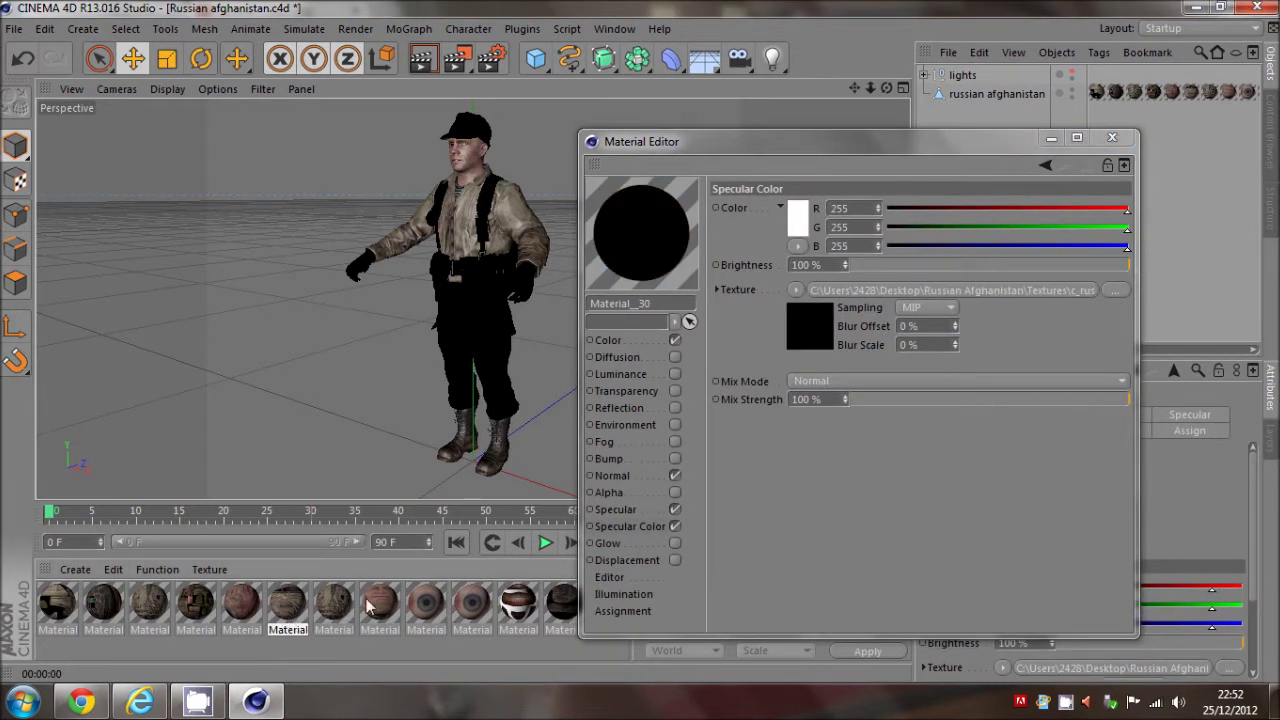
left_click(1119, 290)
double_click(812, 420)
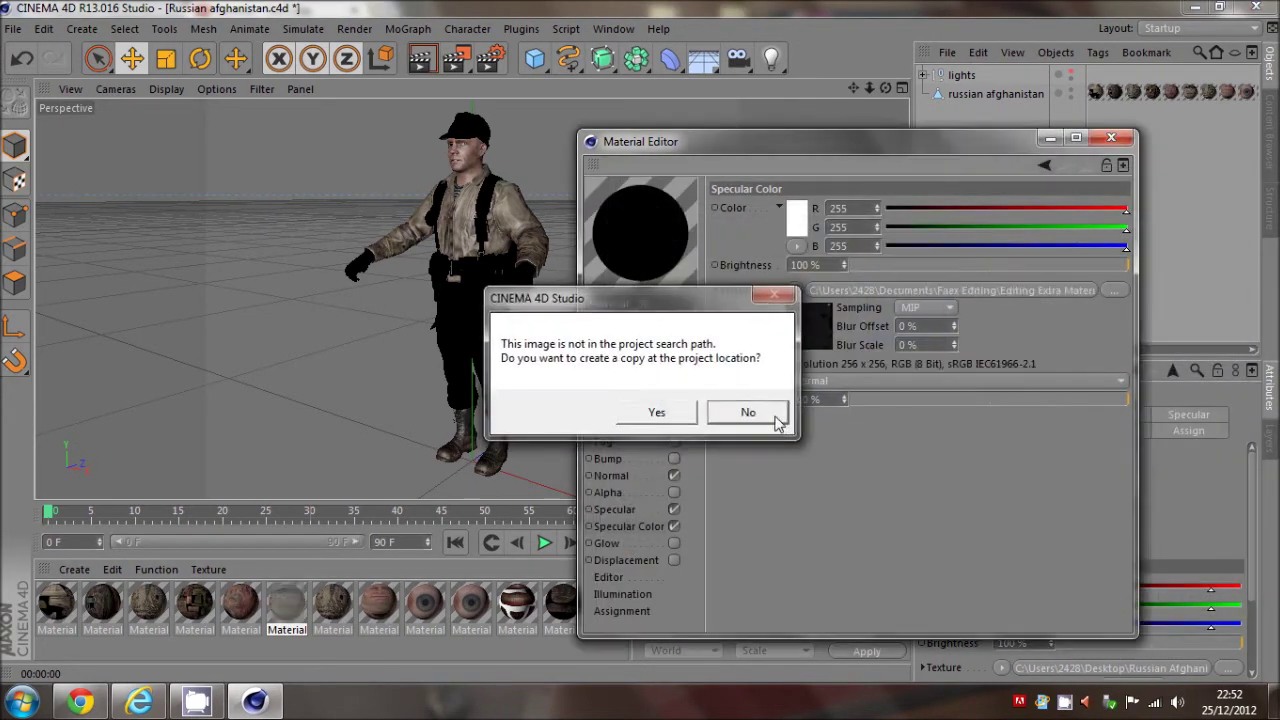
left_click(776, 417)
Step: Relink Material__30's Normal and Color textures to the trousers' maps in the Textures folder without project copies
left_click(645, 476)
left_click(1112, 319)
double_click(801, 394)
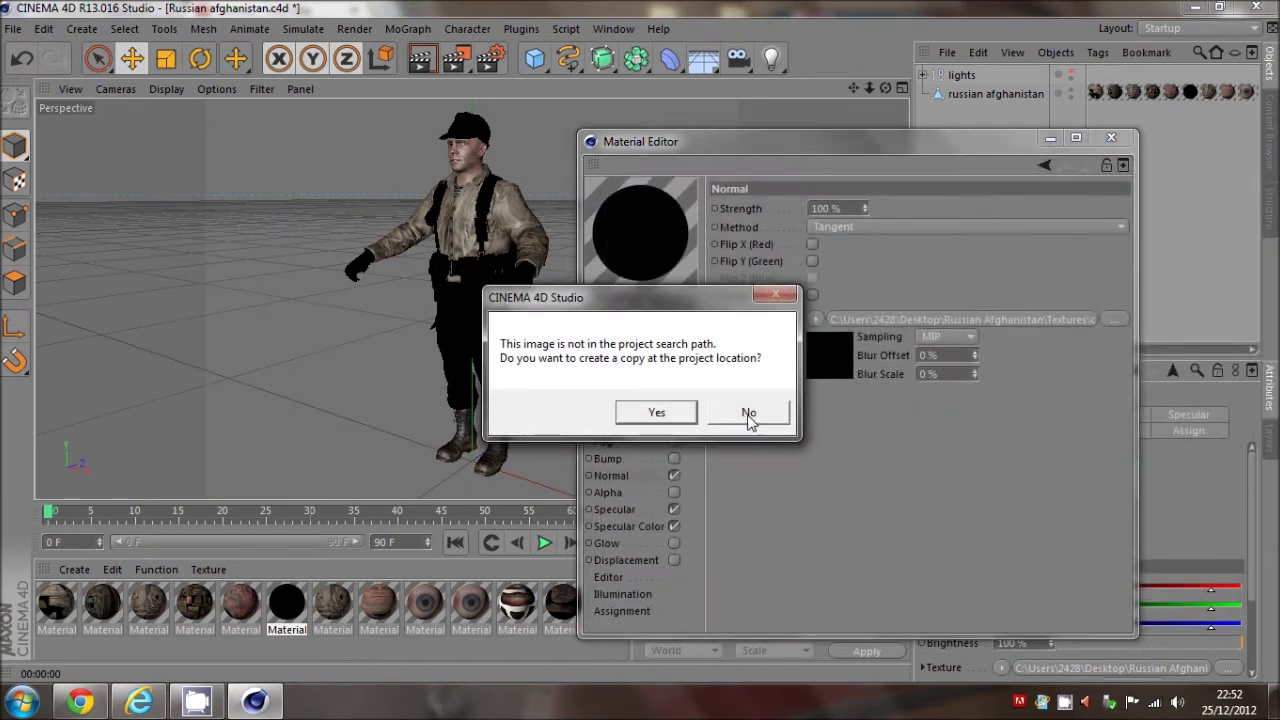
left_click(749, 417)
left_click(607, 340)
left_click(1113, 290)
double_click(789, 409)
left_click(744, 413)
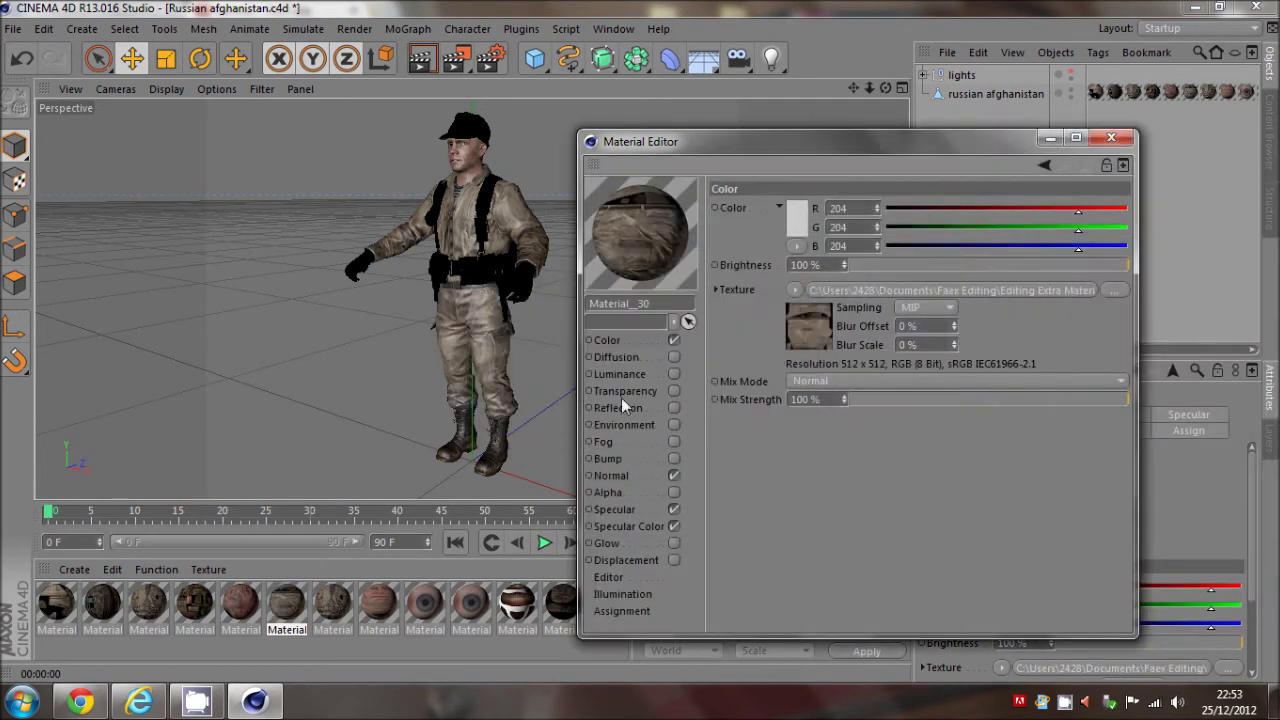
Step: Relink the Color and Normal textures of the hands material, Material__33, from the Textures folder without project copies
left_click(240, 603)
left_click(1114, 290)
double_click(891, 372)
left_click(746, 411)
left_click(611, 475)
left_click(1114, 319)
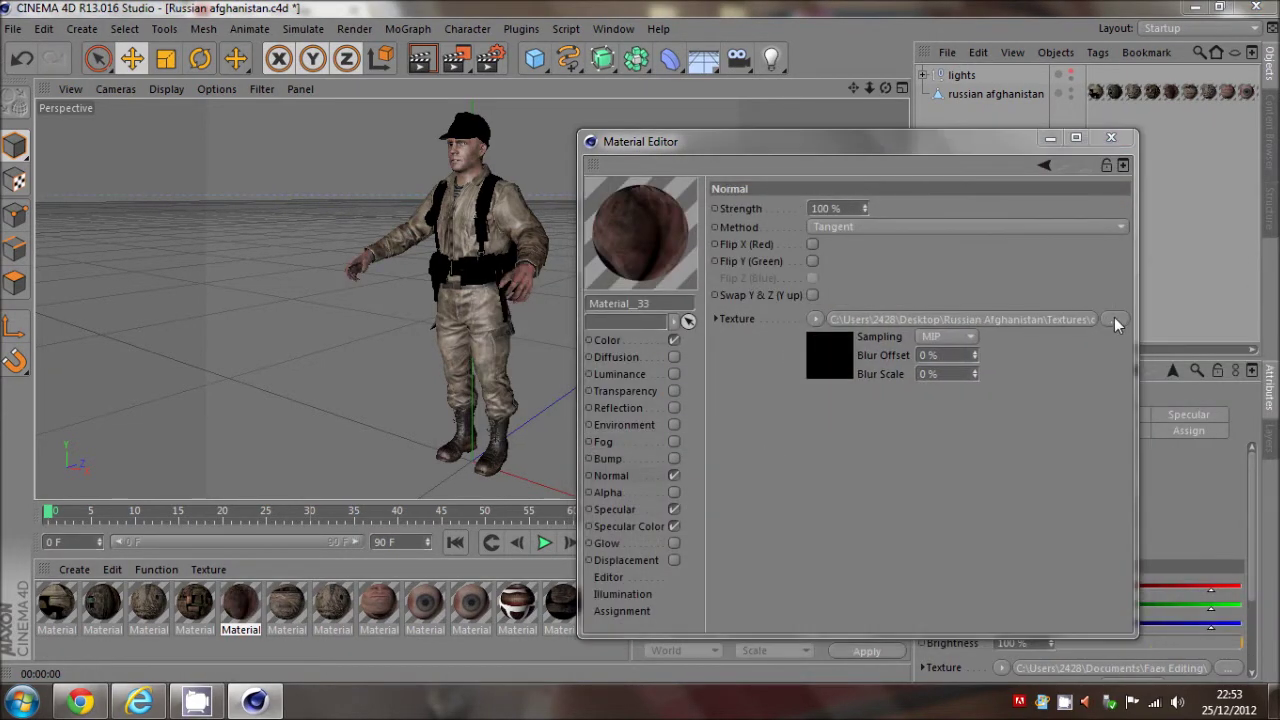
double_click(830, 422)
left_click(748, 412)
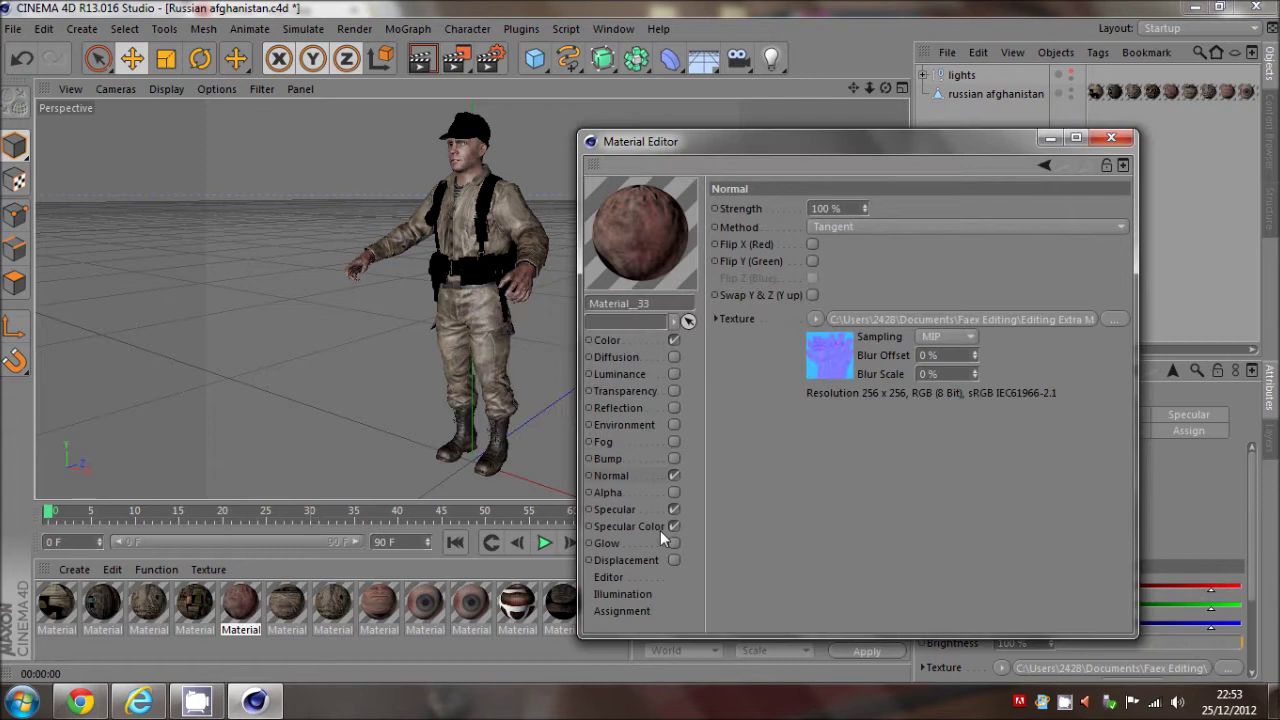
Step: Relink Material__33's Specular Color texture to the hands' specular map without copying it to the project location
left_click(597, 527)
left_click(1121, 290)
double_click(830, 422)
left_click(748, 412)
Step: Relink Material__39's Specular Color texture from the Textures folder, declining the project copy
left_click(193, 608)
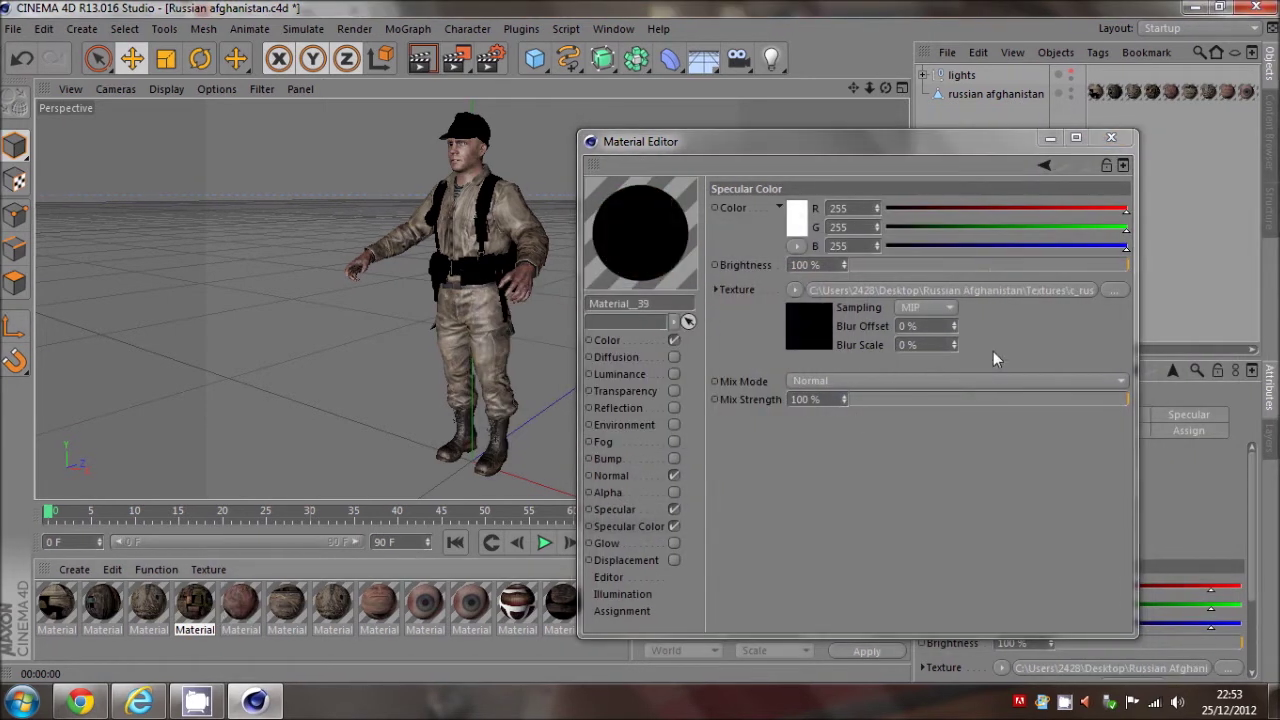
left_click(1113, 290)
double_click(830, 422)
left_click(748, 412)
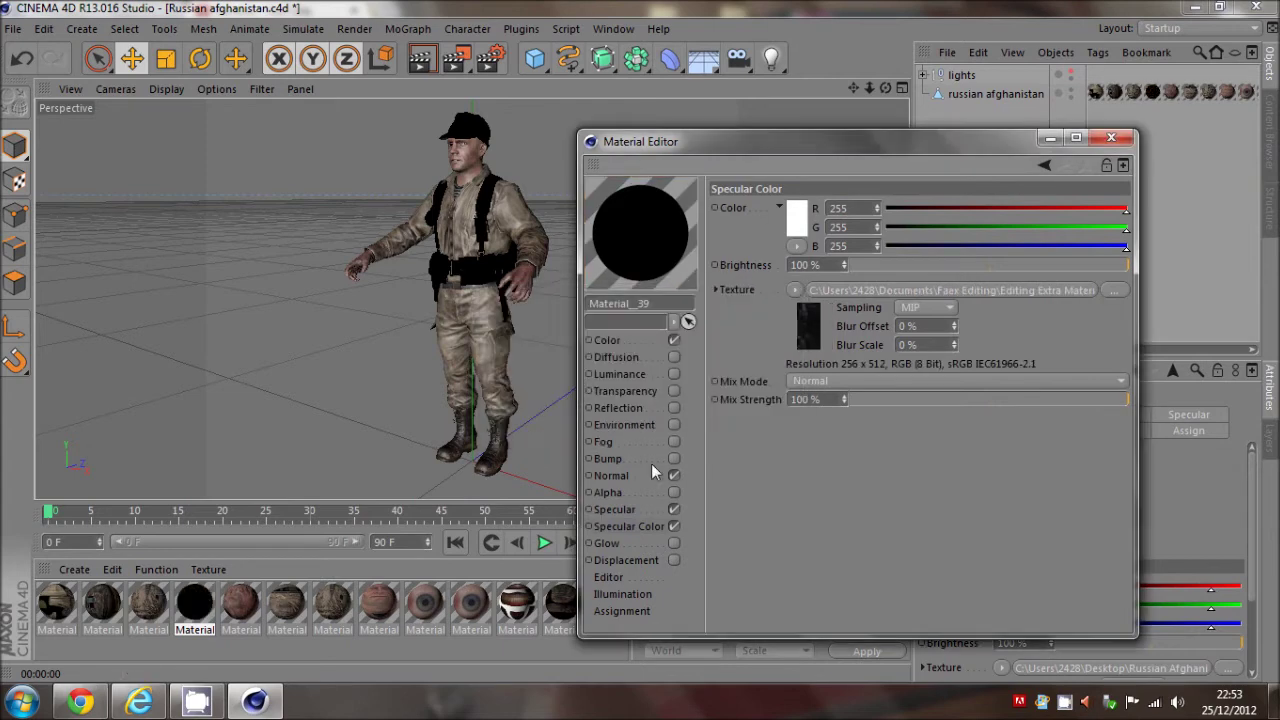
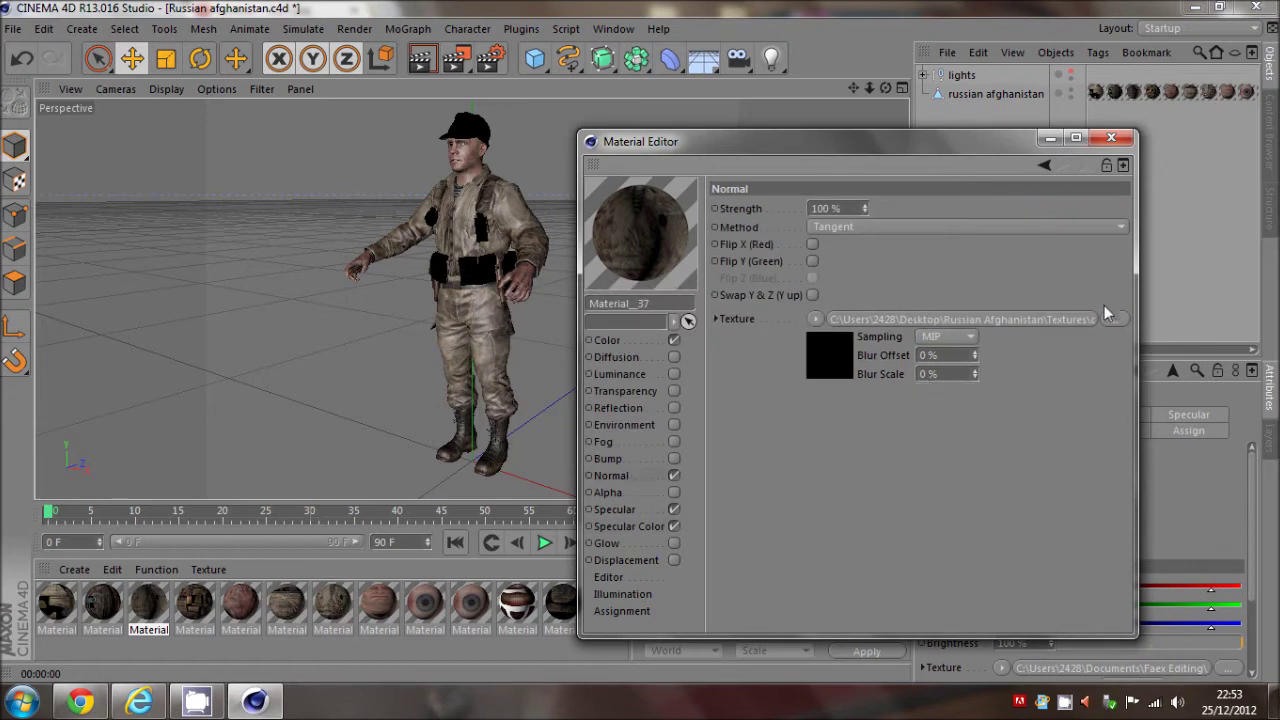
Step: Relink the missing Normal textures of Material__37 and Material__28, the latter to the russian_gear2_n map, without project copies
left_click(1111, 316)
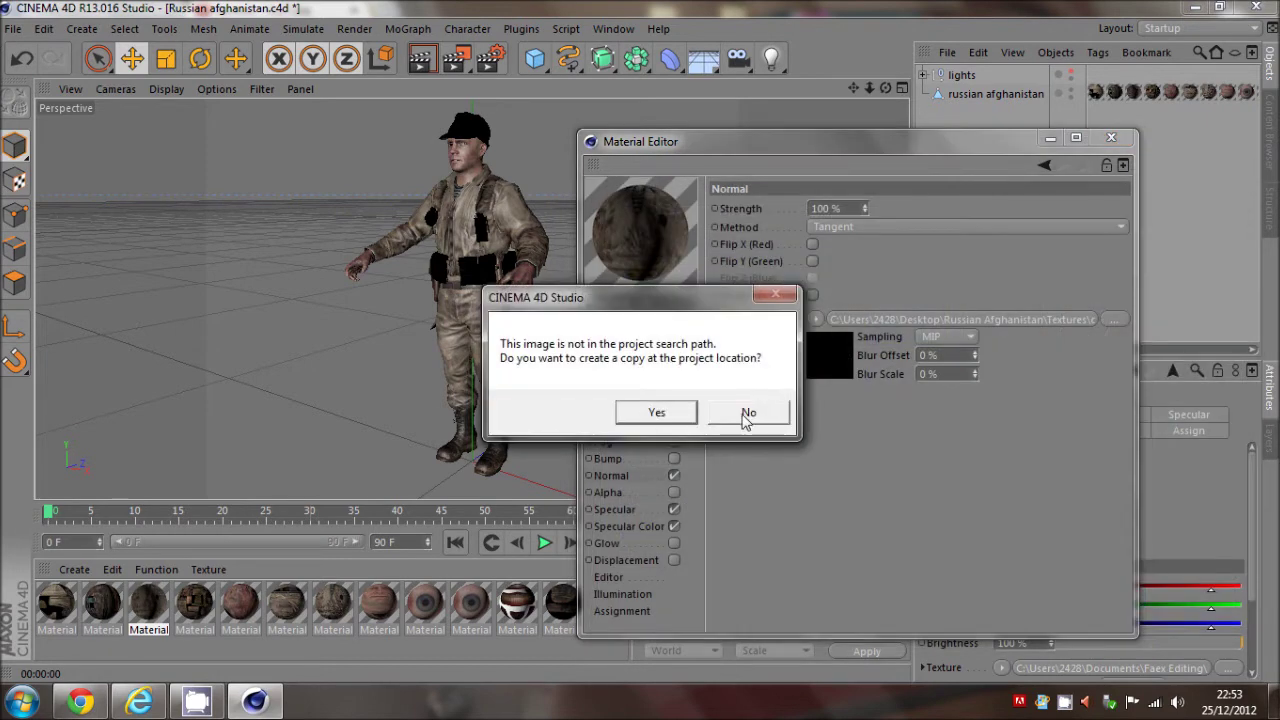
left_click(748, 417)
left_click(106, 605)
left_click(1103, 323)
double_click(849, 413)
left_click(746, 411)
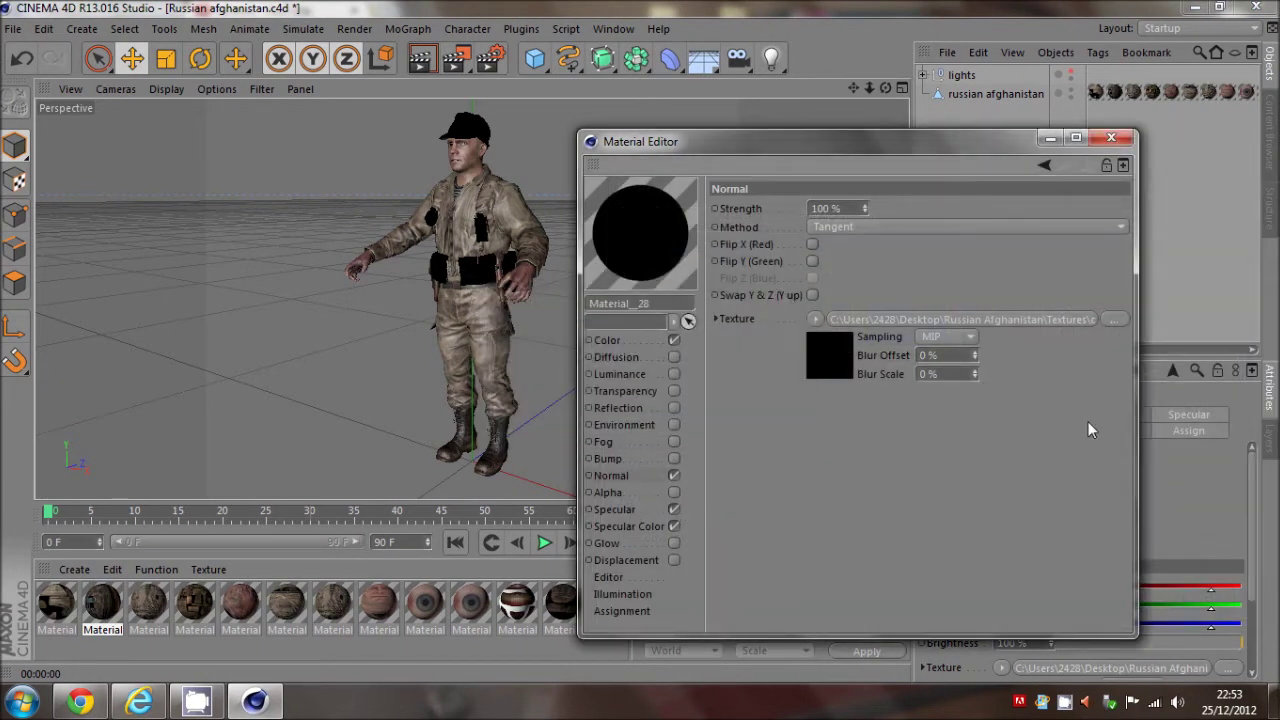
Step: Relink Material__28's Specular Color texture to its gear specular map in the Textures folder without a project copy
left_click(629, 526)
left_click(1111, 298)
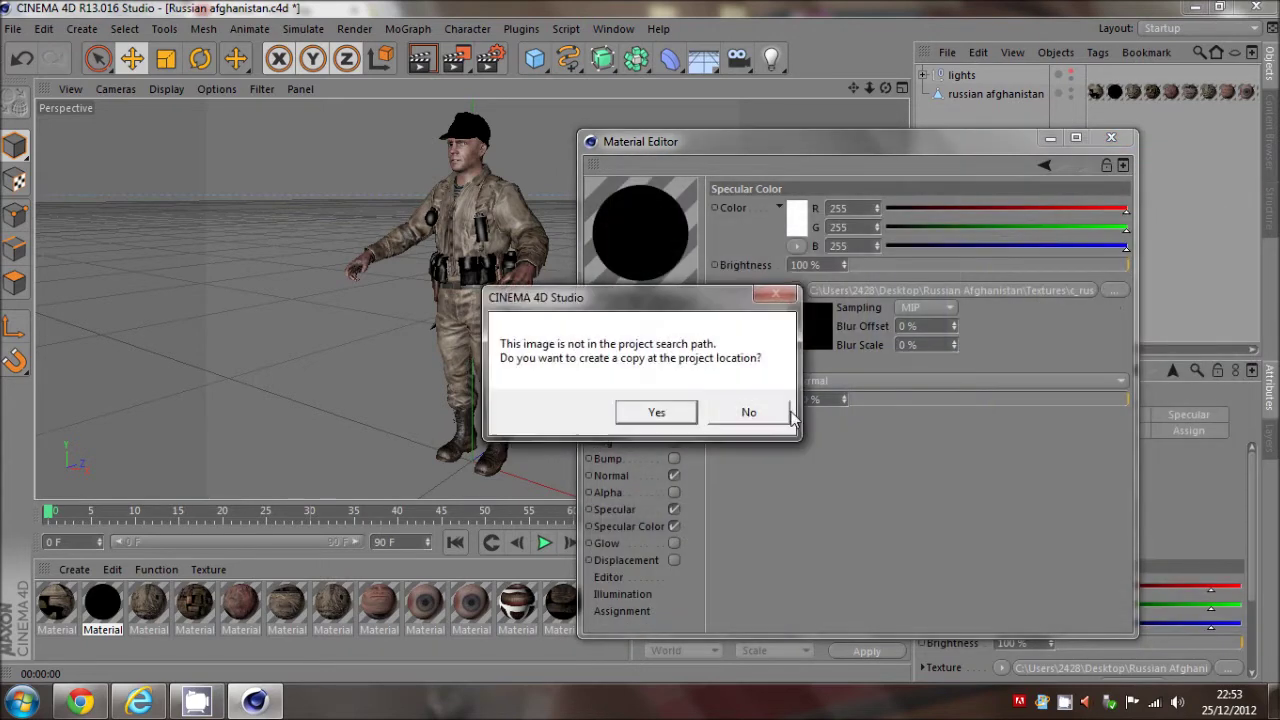
left_click(746, 411)
left_click(612, 477)
left_click(1113, 319)
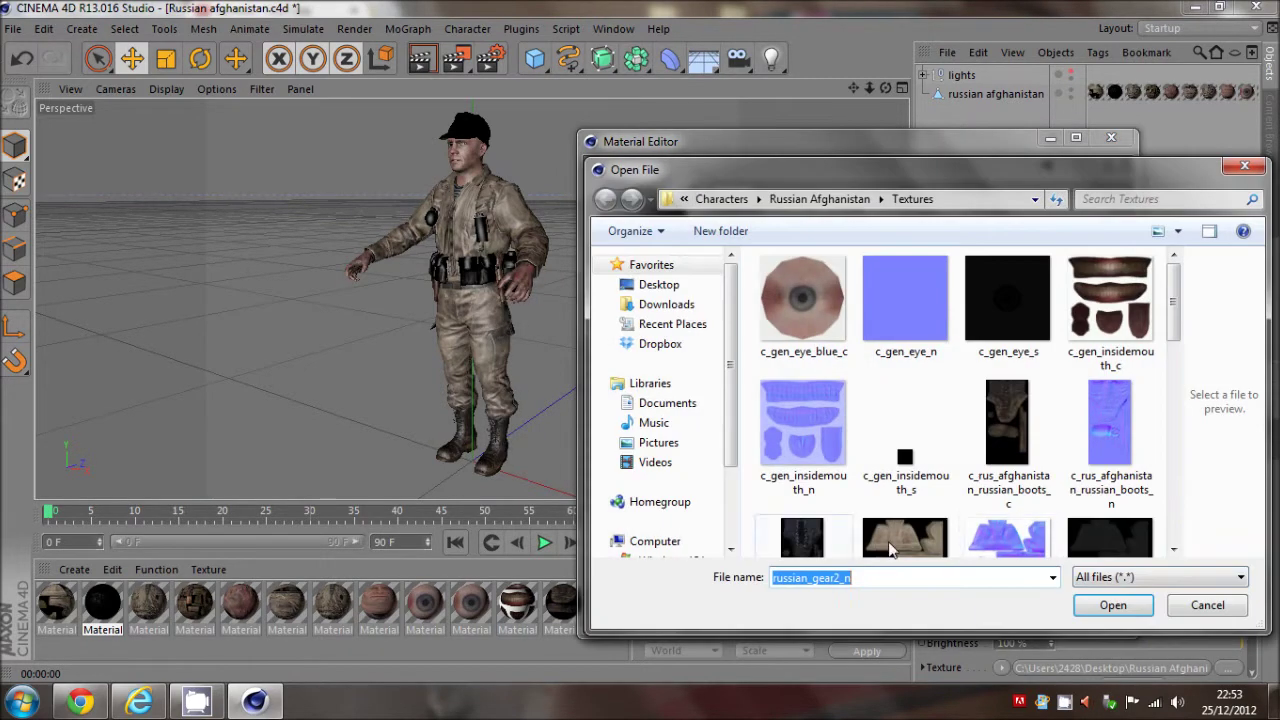
left_click(1205, 607)
left_click(637, 526)
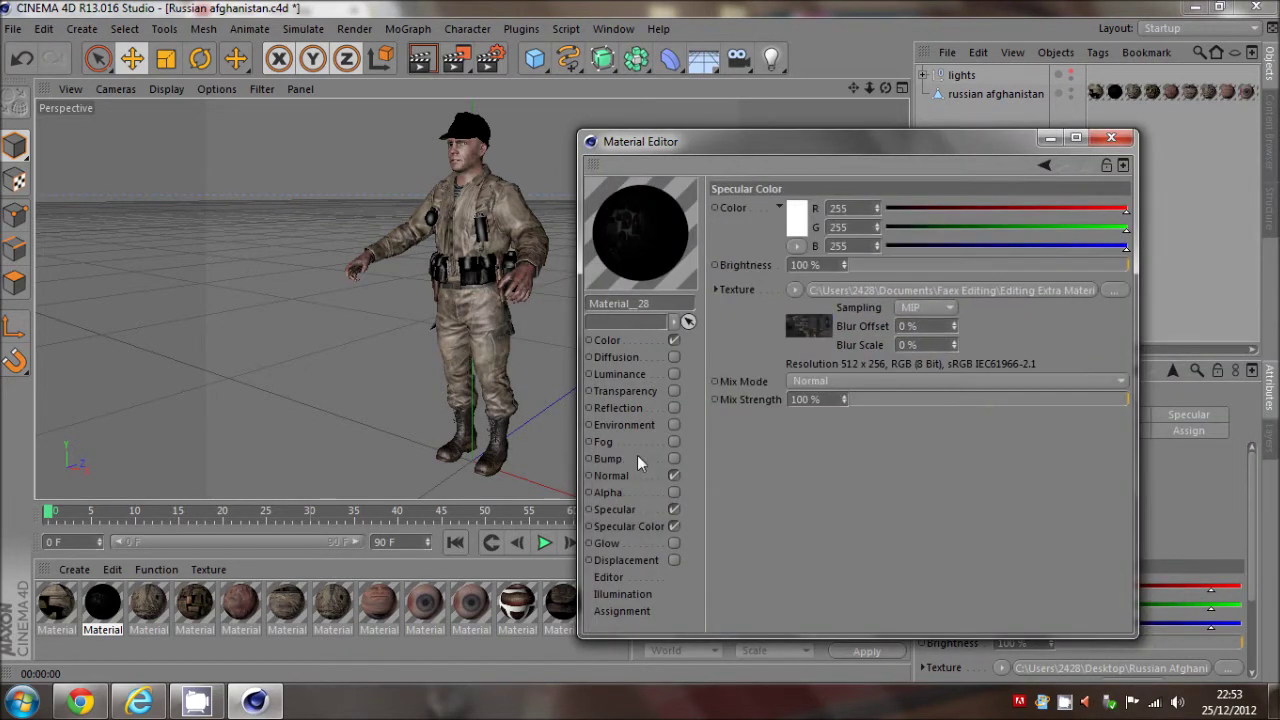
Step: Relink Material__28's Color texture to the belt gear's color map in the Textures folder without a project copy
left_click(655, 341)
left_click(1121, 290)
double_click(1052, 303)
left_click(746, 410)
Step: Relink the Color and Specular Color textures of the cap material, Material__26, from the Textures folder without project copies
left_click(57, 603)
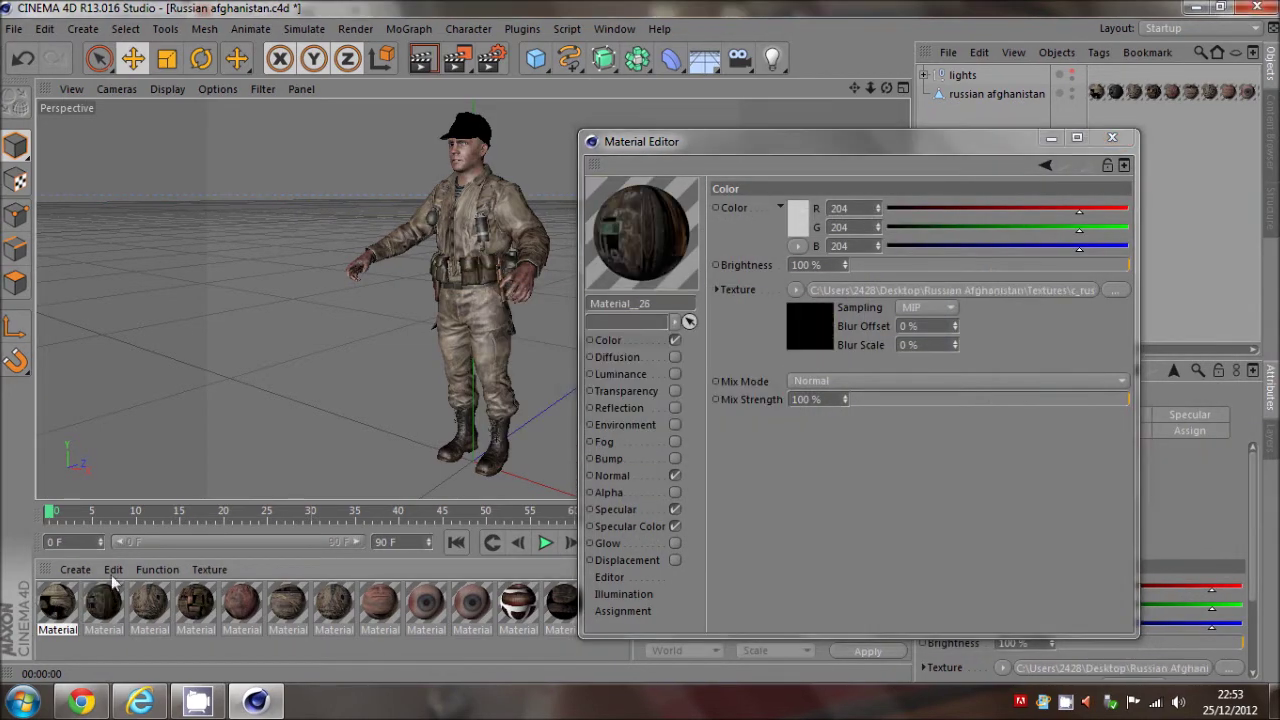
left_click(1109, 290)
double_click(1017, 303)
left_click(746, 410)
left_click(647, 527)
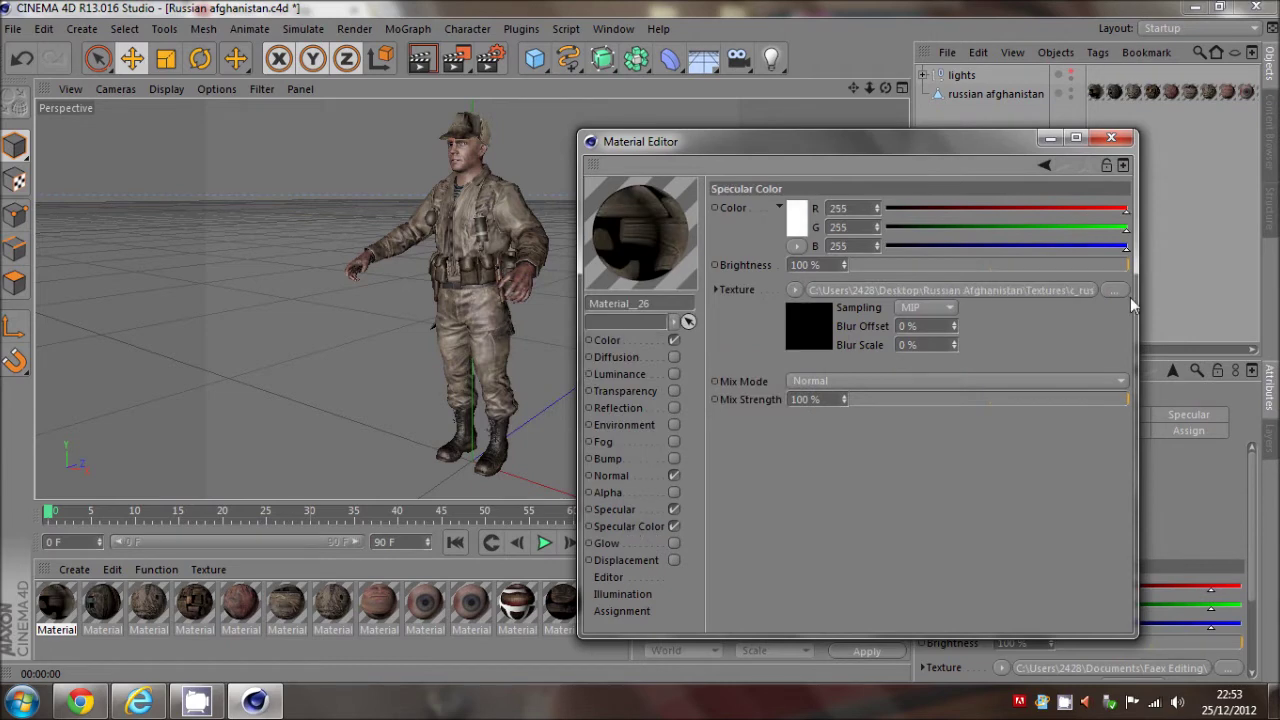
left_click(1114, 291)
double_click(852, 433)
left_click(748, 412)
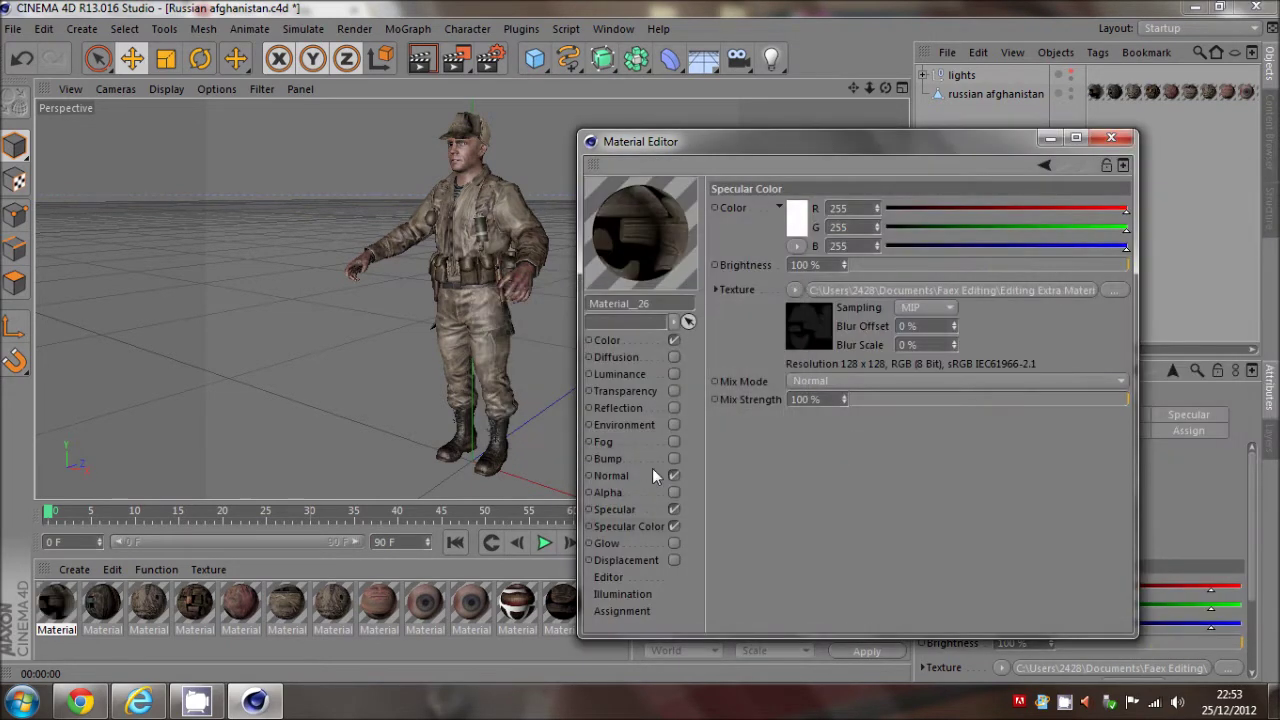
Step: Relink Material__26's Normal texture from the Textures folder without a project copy and close the Material Editor
left_click(611, 475)
left_click(1113, 319)
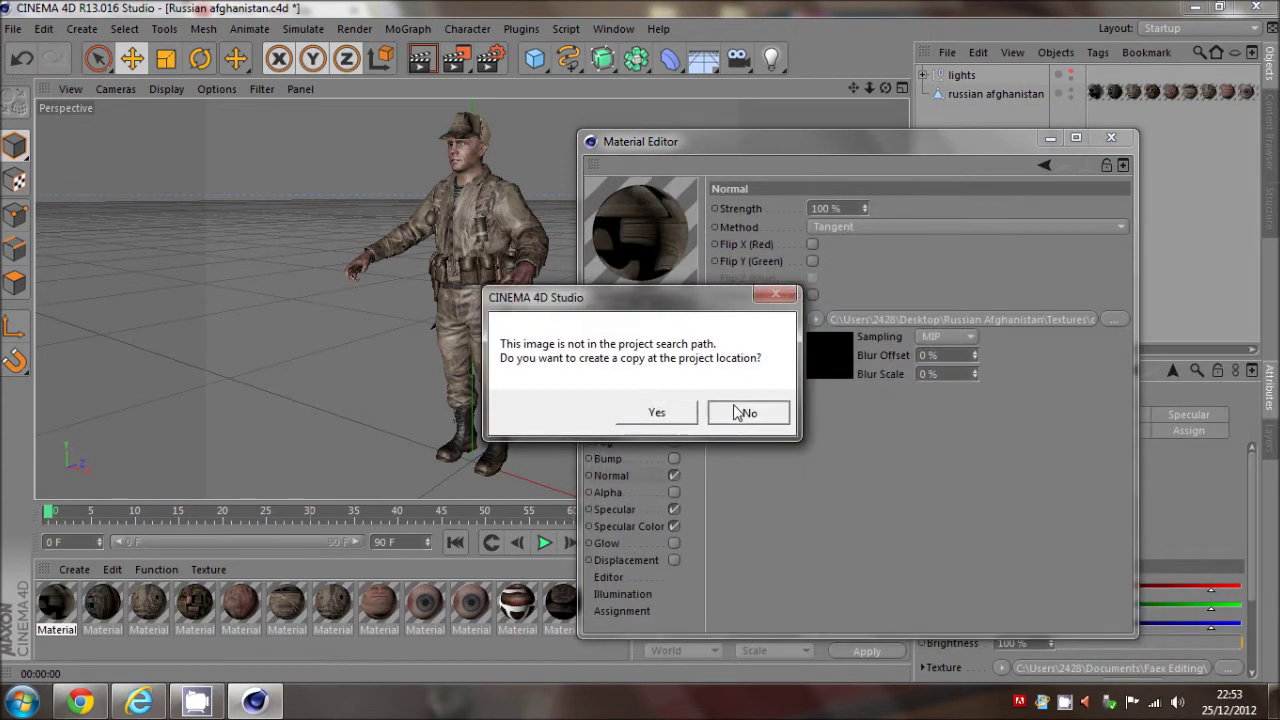
left_click(738, 410)
left_click(1110, 138)
Step: Test-render the soldier from the front to check for missing textures, and cancel the render at the texture report
left_click_drag(885, 89, 640, 342)
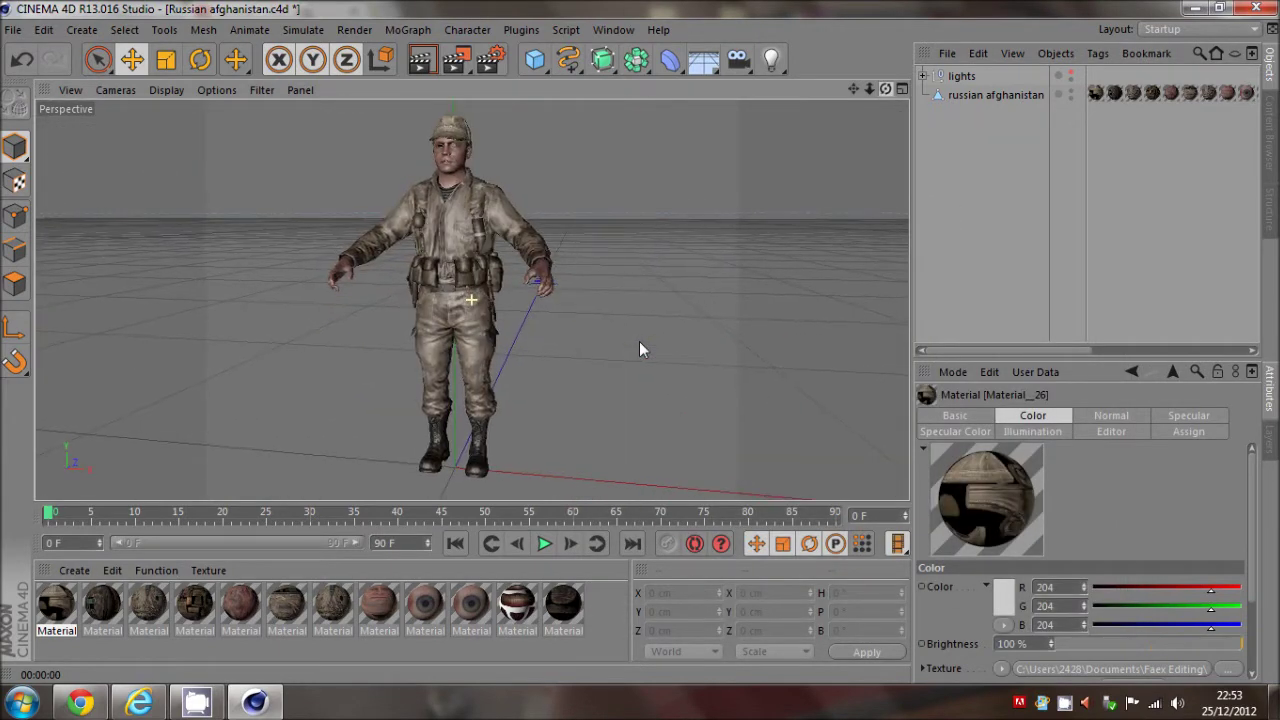
left_click(420, 59)
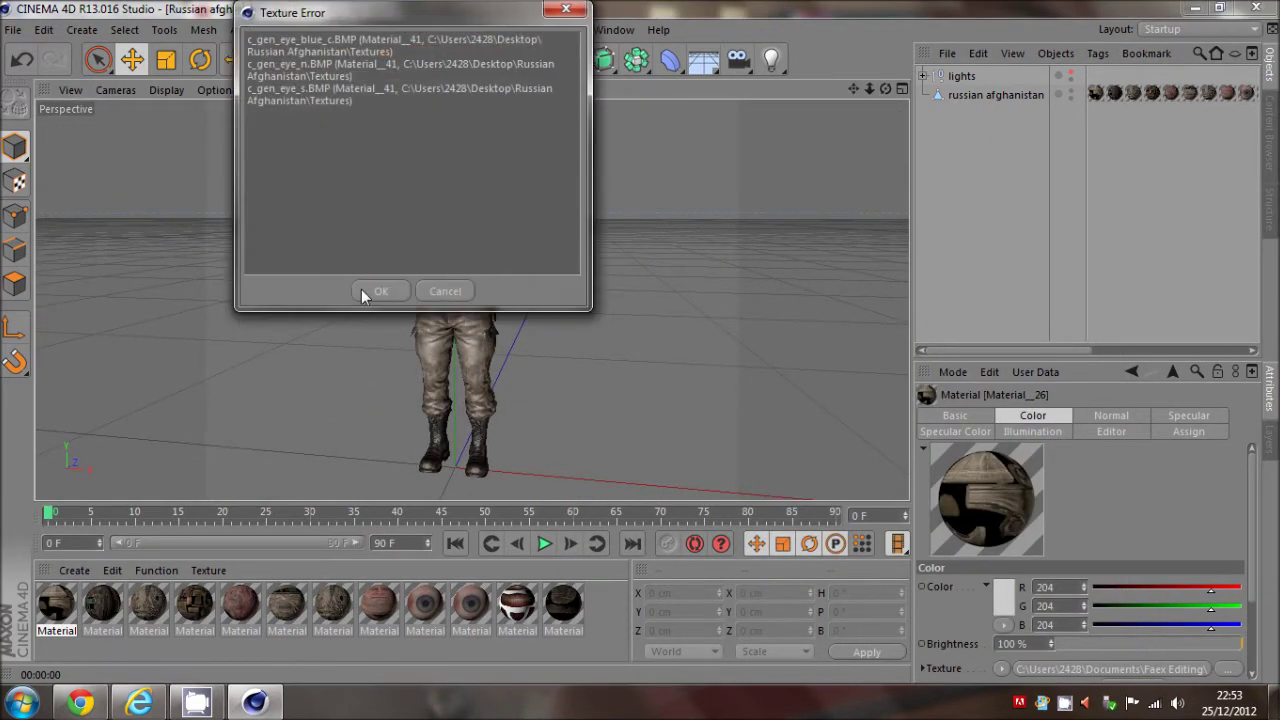
left_click(445, 290)
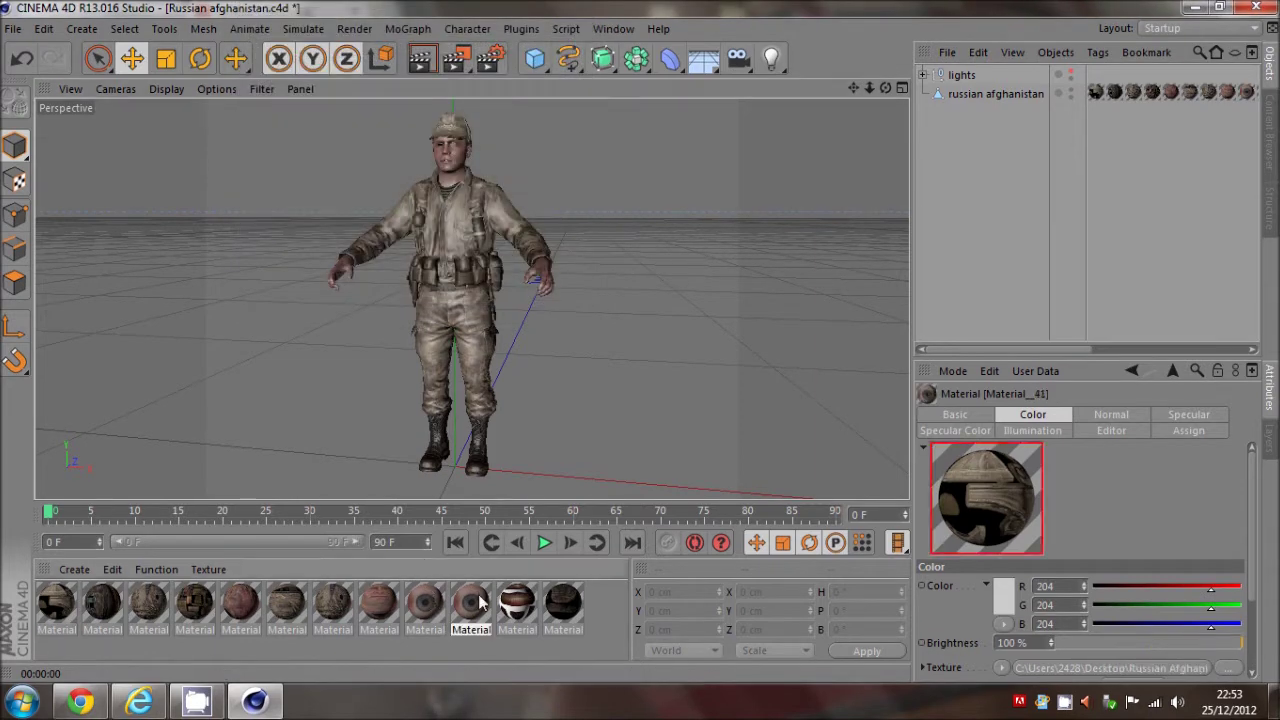
Step: Relink the Normal texture of the eye material, Material__41, from the Textures folder and close the Material Editor
double_click(468, 603)
left_click(808, 302)
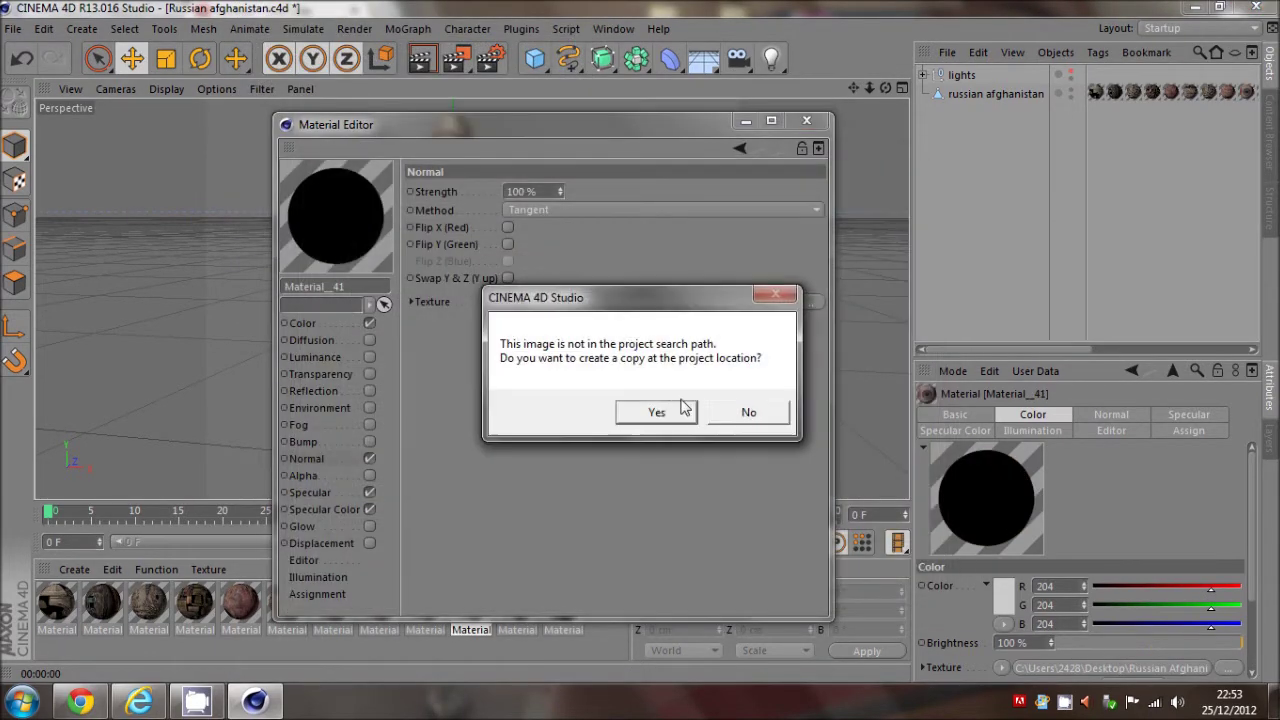
left_click(655, 411)
left_click(808, 122)
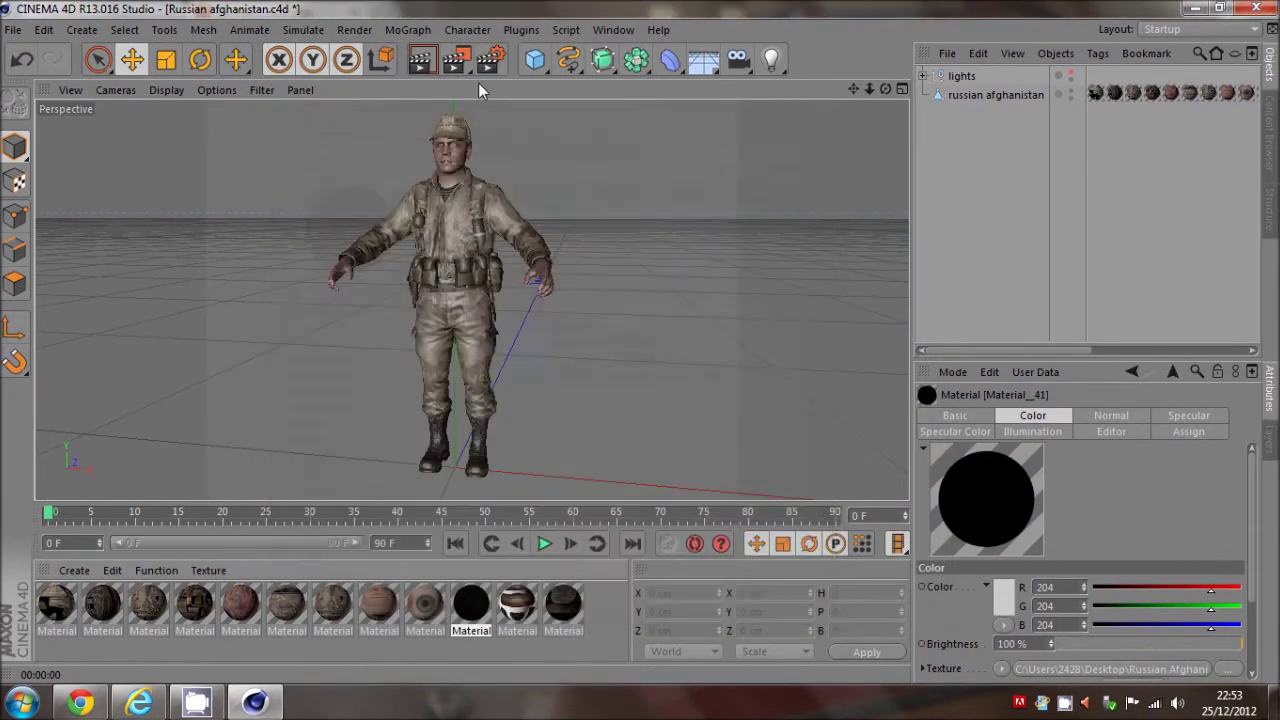
Step: Render the view again to check which of Material__41's textures are still missing, and dismiss the texture report
left_click(424, 64)
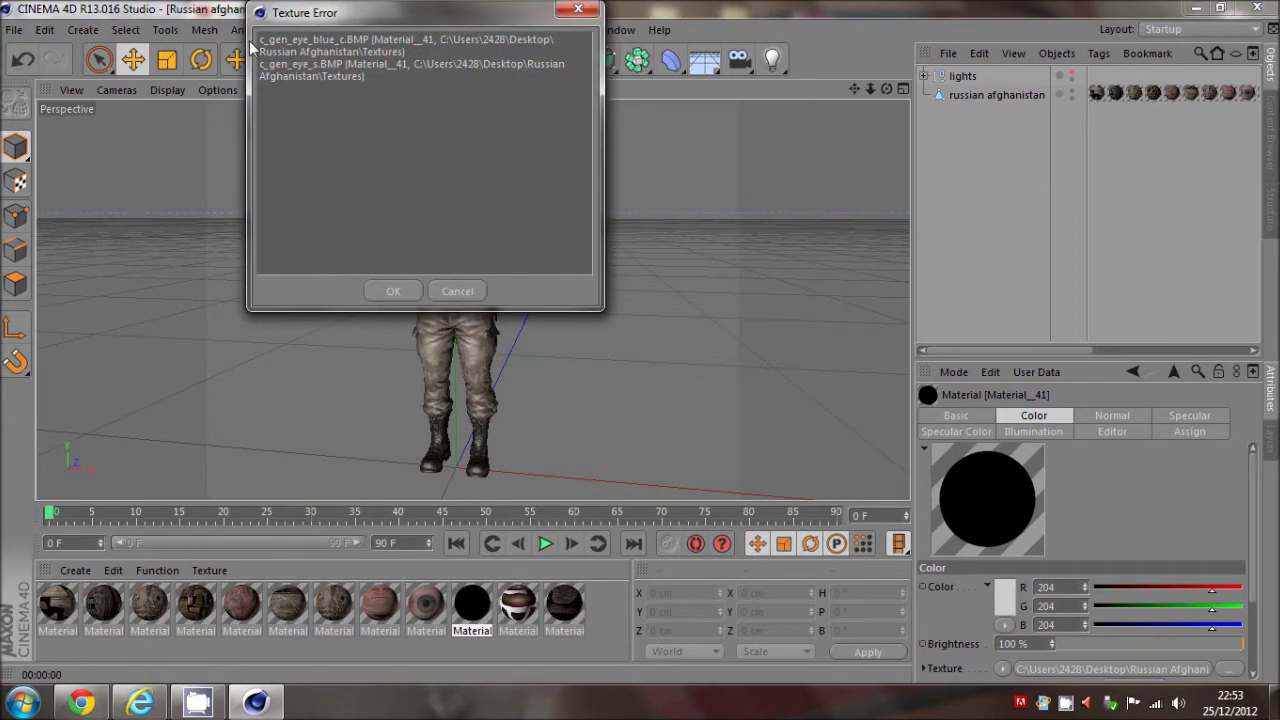
double_click(302, 40)
left_click(410, 292)
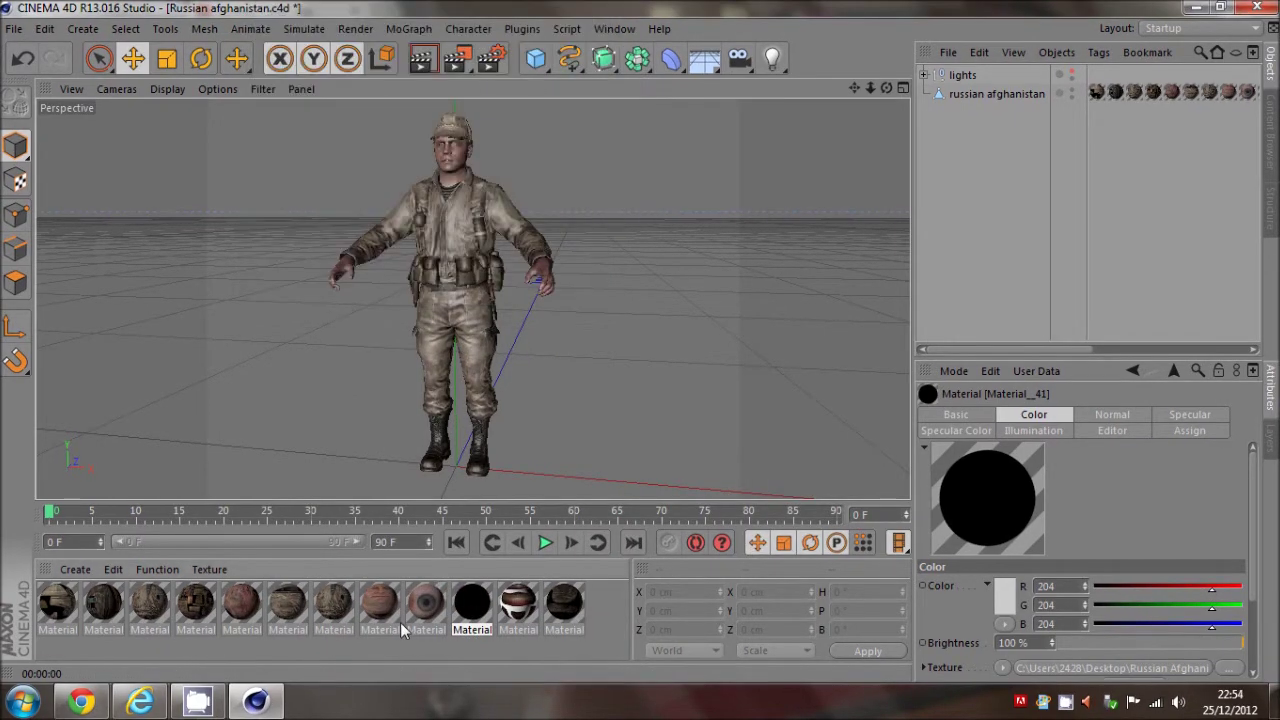
Step: Relink Material__41's Color texture to the eye's color map in the Textures folder without a project copy
double_click(470, 605)
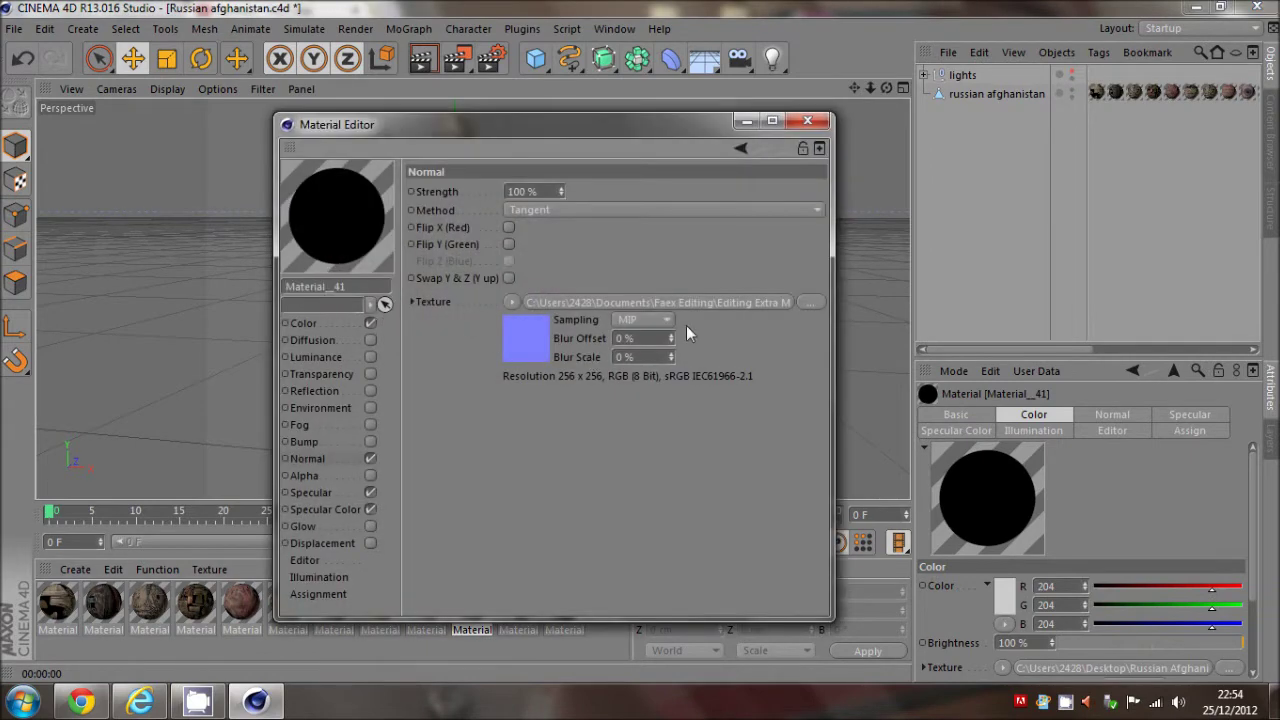
left_click(805, 275)
double_click(608, 378)
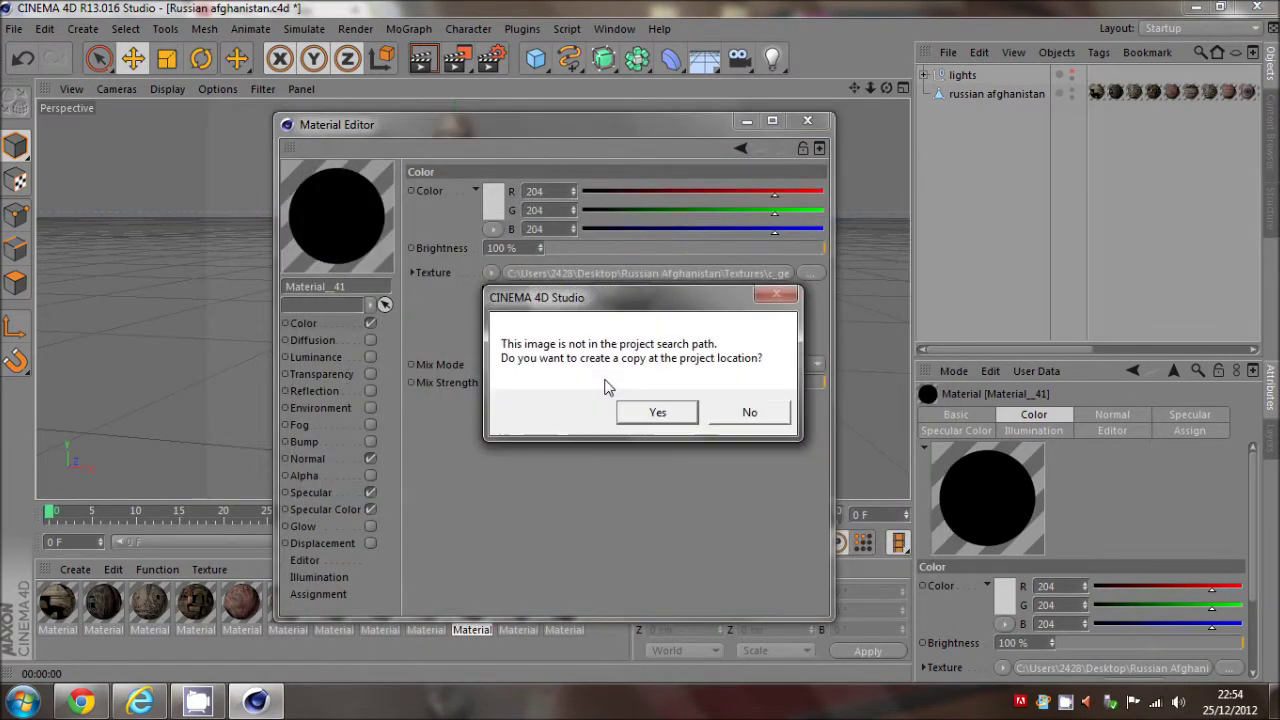
left_click(732, 414)
Step: Relink Material__41's Specular Color texture from the Textures folder without a project copy, and check its Normal and Color channels
left_click(330, 510)
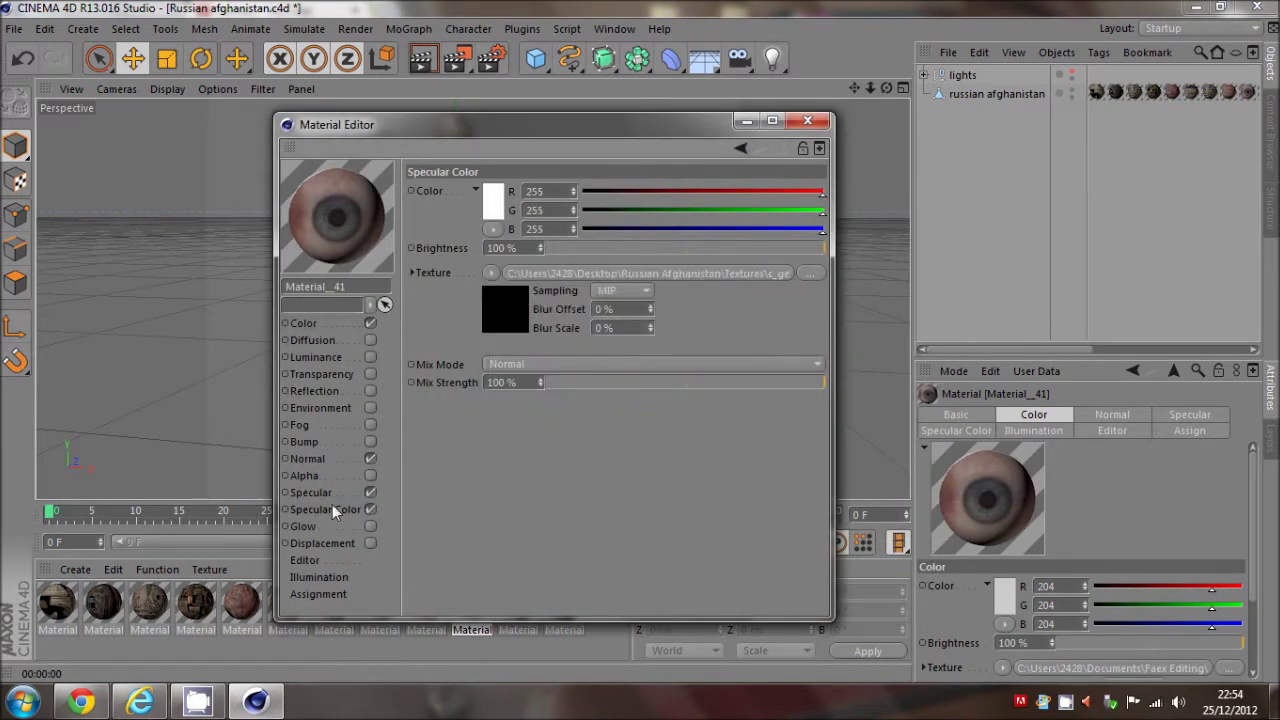
left_click(805, 273)
double_click(748, 304)
left_click(743, 409)
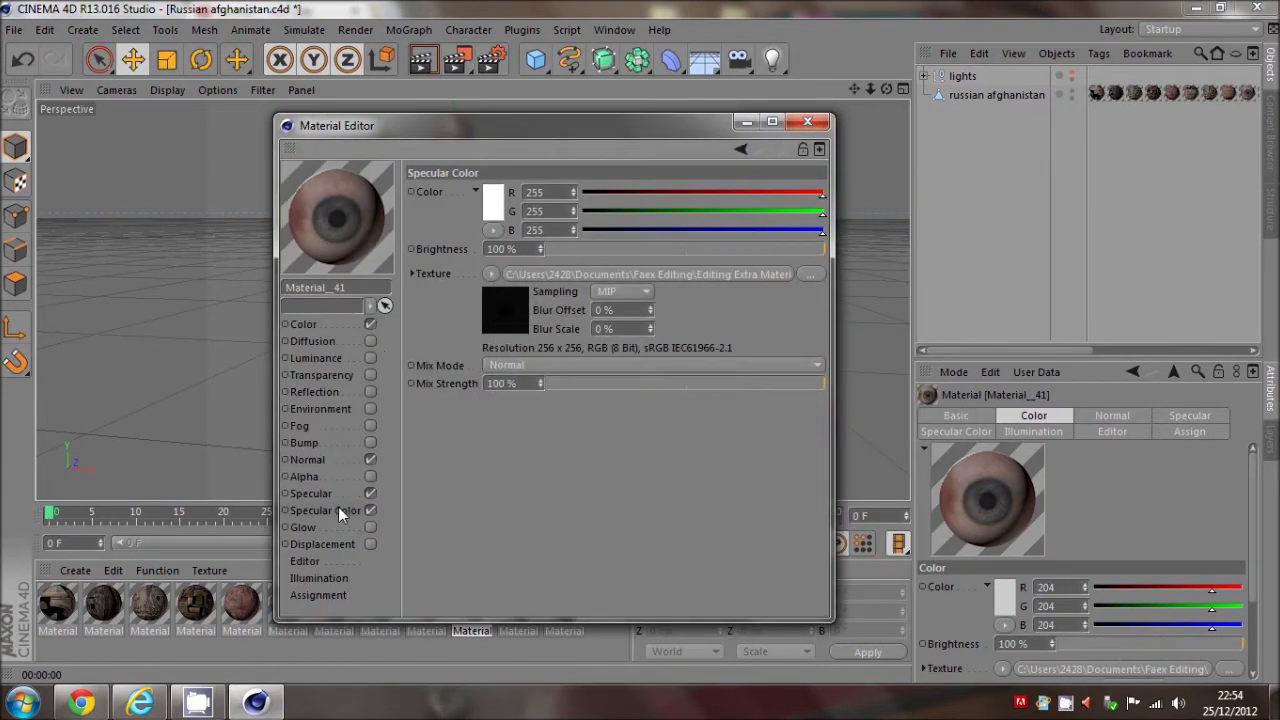
left_click(810, 273)
double_click(731, 283)
left_click(746, 411)
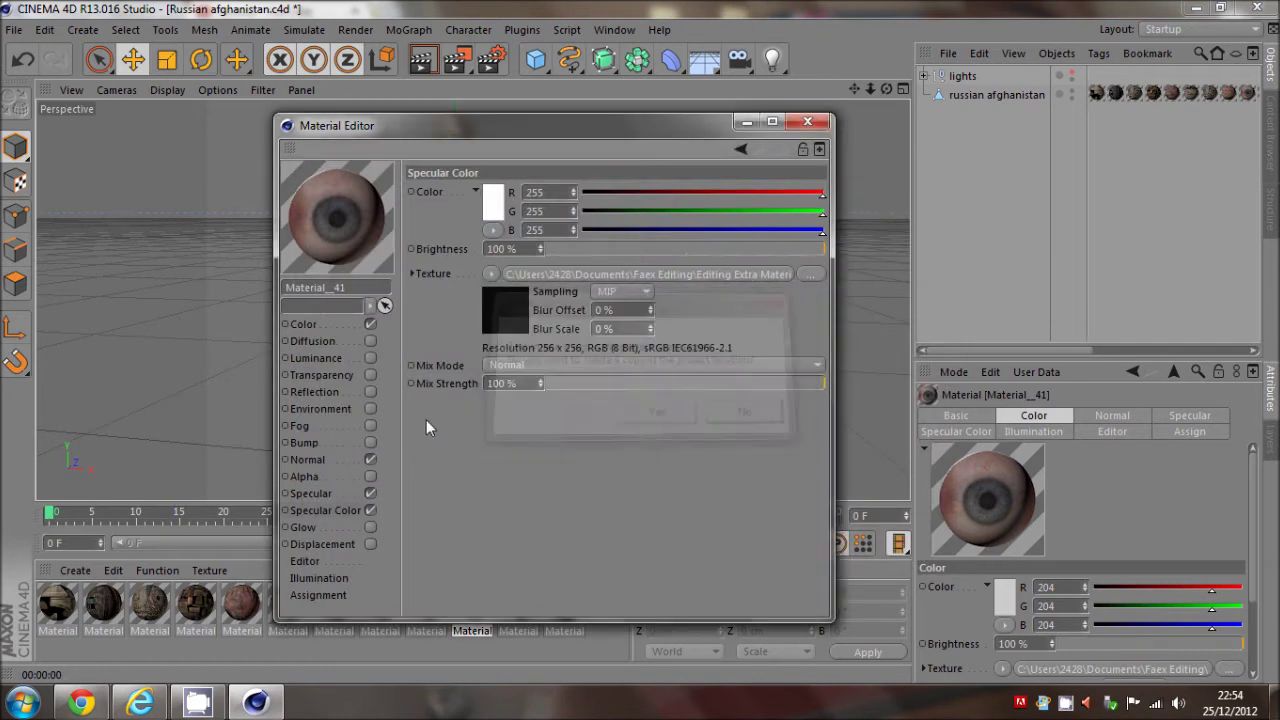
left_click(352, 459)
left_click(305, 324)
left_click(807, 122)
Step: Render the soldier with the lights group, and compare it with a render where the group's render visibility is off
left_click(418, 62)
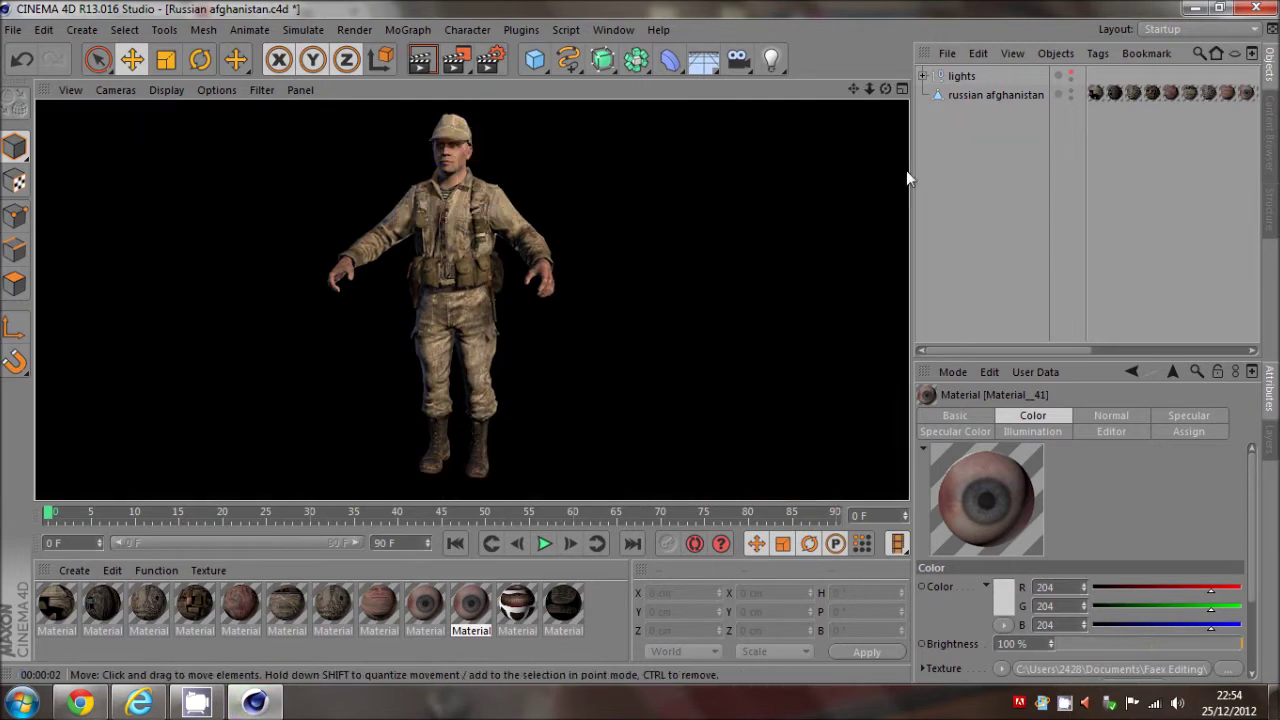
left_click(1069, 81)
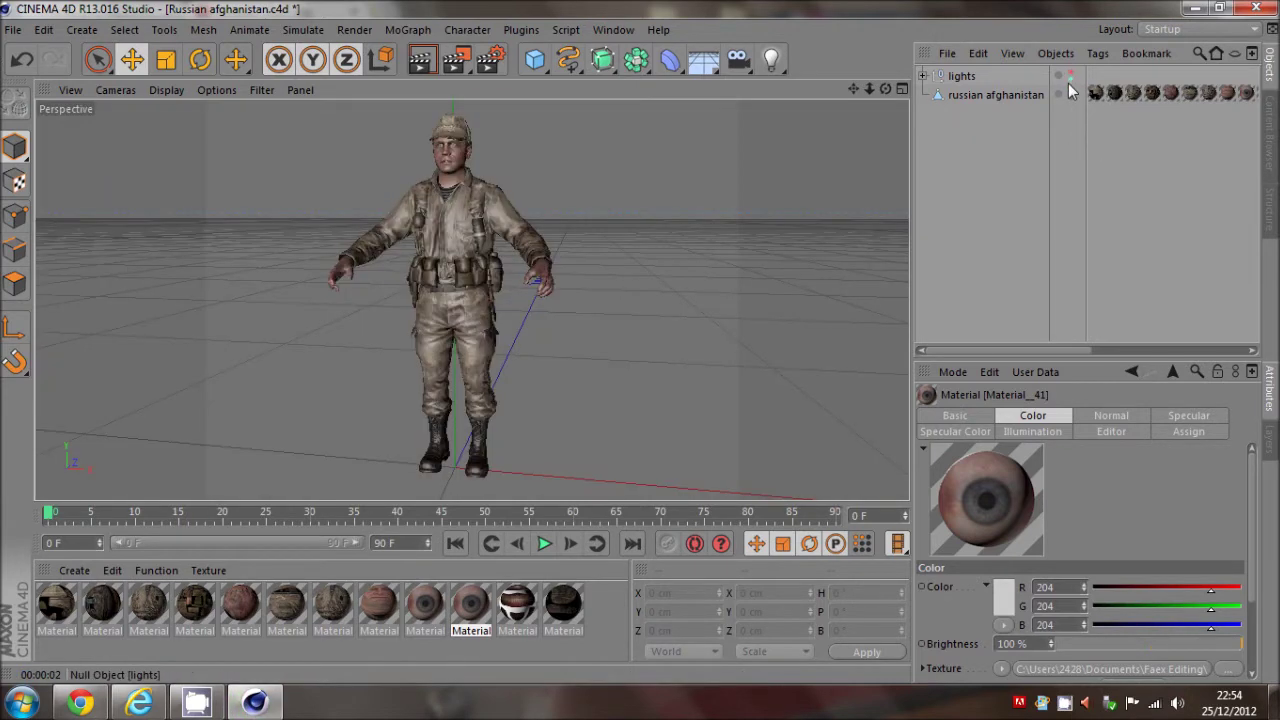
left_click(420, 60)
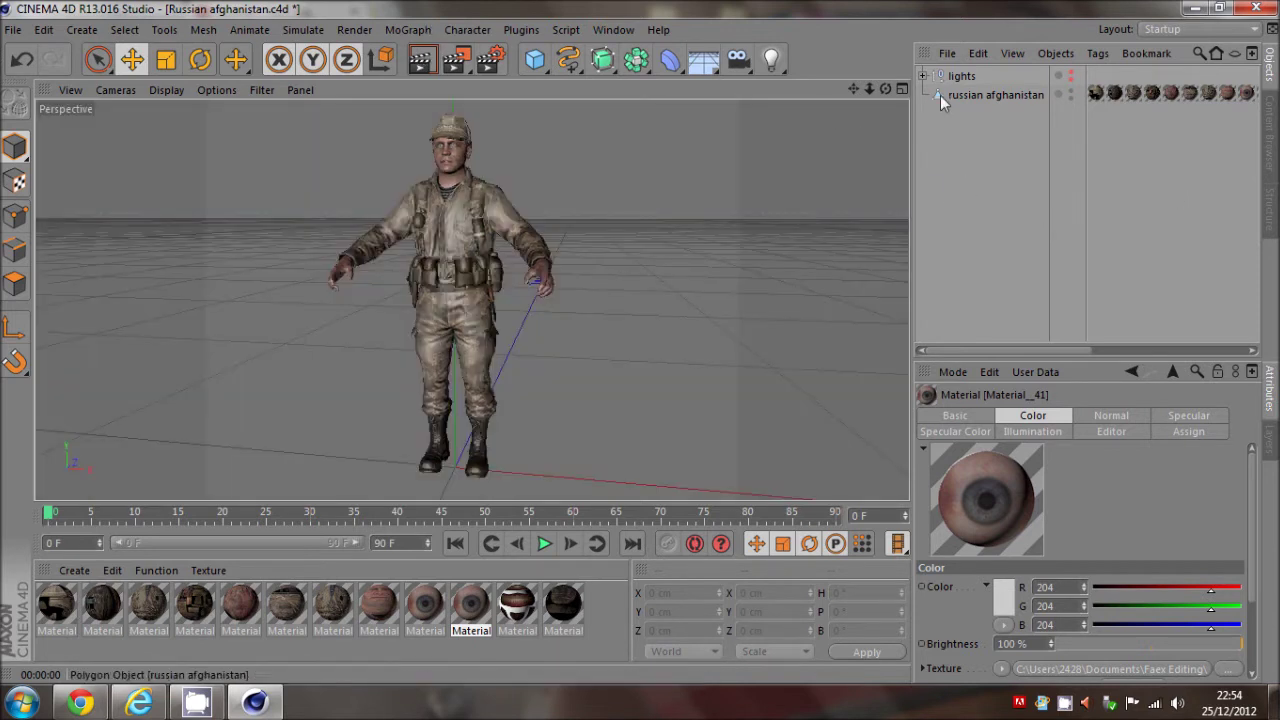
Step: Delete the lights group from the scene, leaving the russian afghanistan object
left_click(955, 78)
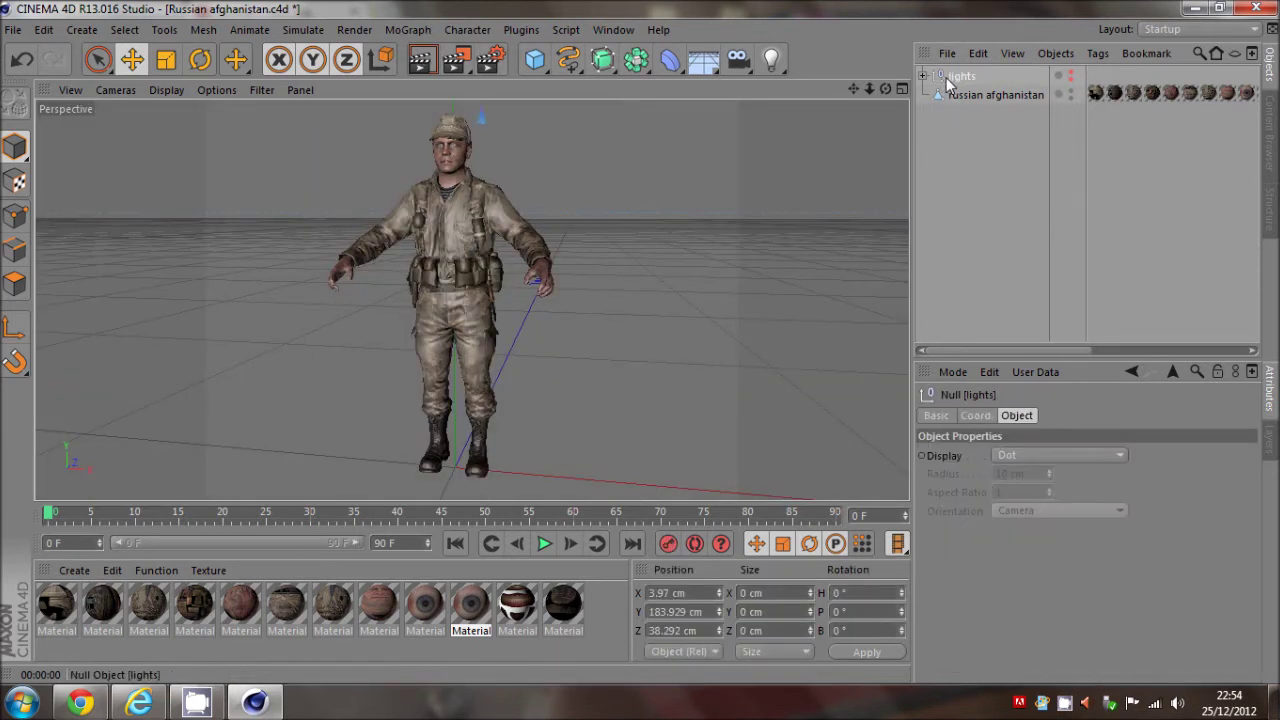
key("Delete")
left_click_drag(883, 90, 857, 89)
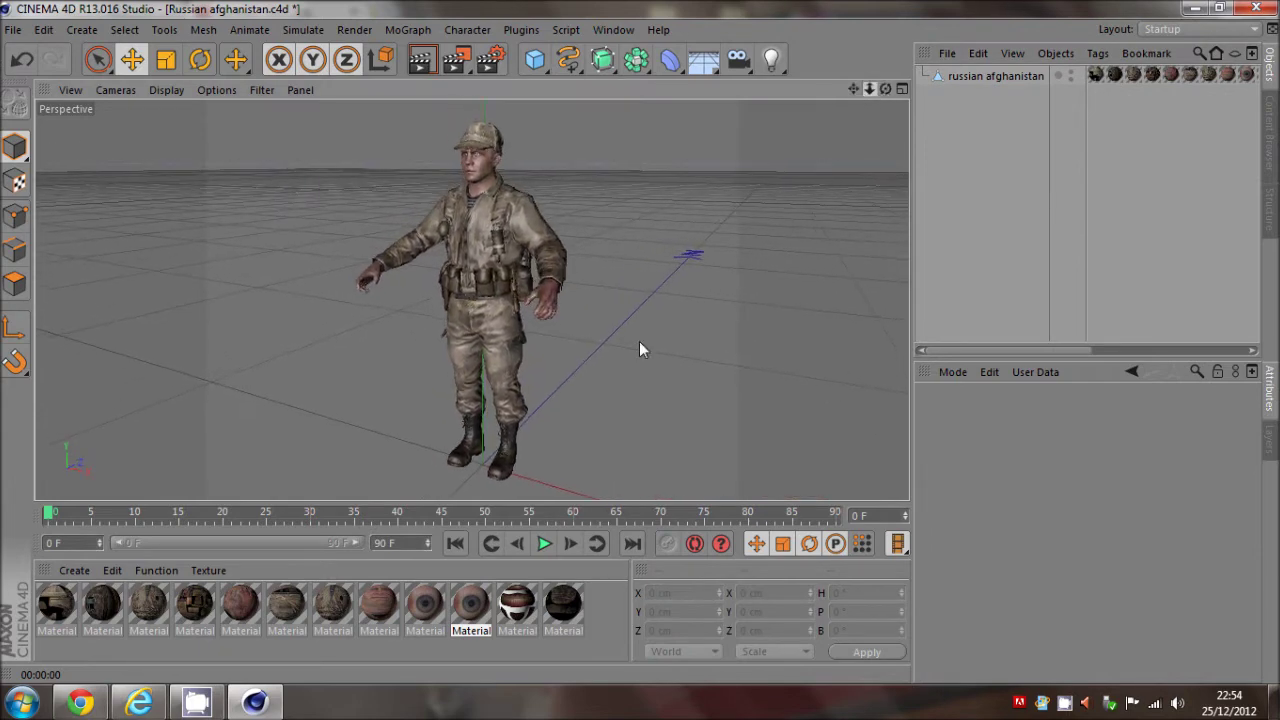
left_click(990, 77)
left_click(976, 142)
left_click_drag(885, 89, 639, 341)
mouse_move(885, 89)
left_mouse_down()
mouse_move(640, 344)
mouse_move(865, 87)
mouse_move(640, 349)
mouse_move(883, 92)
left_mouse_up()
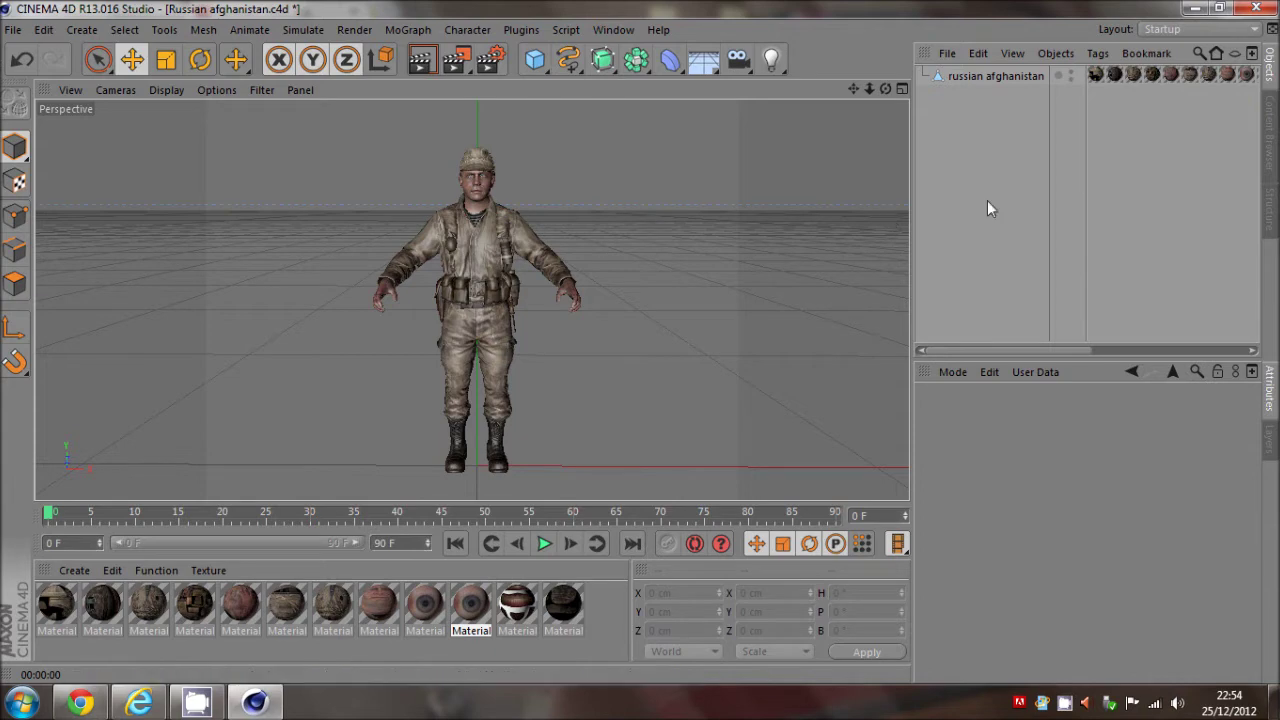
left_click(986, 74)
left_click(942, 205)
Step: Switch to the YouTube uploads page in Chrome, search the uploads for "rigging", and look through the matching tutorials
left_click(79, 702)
scroll(666, 157, "up", 1)
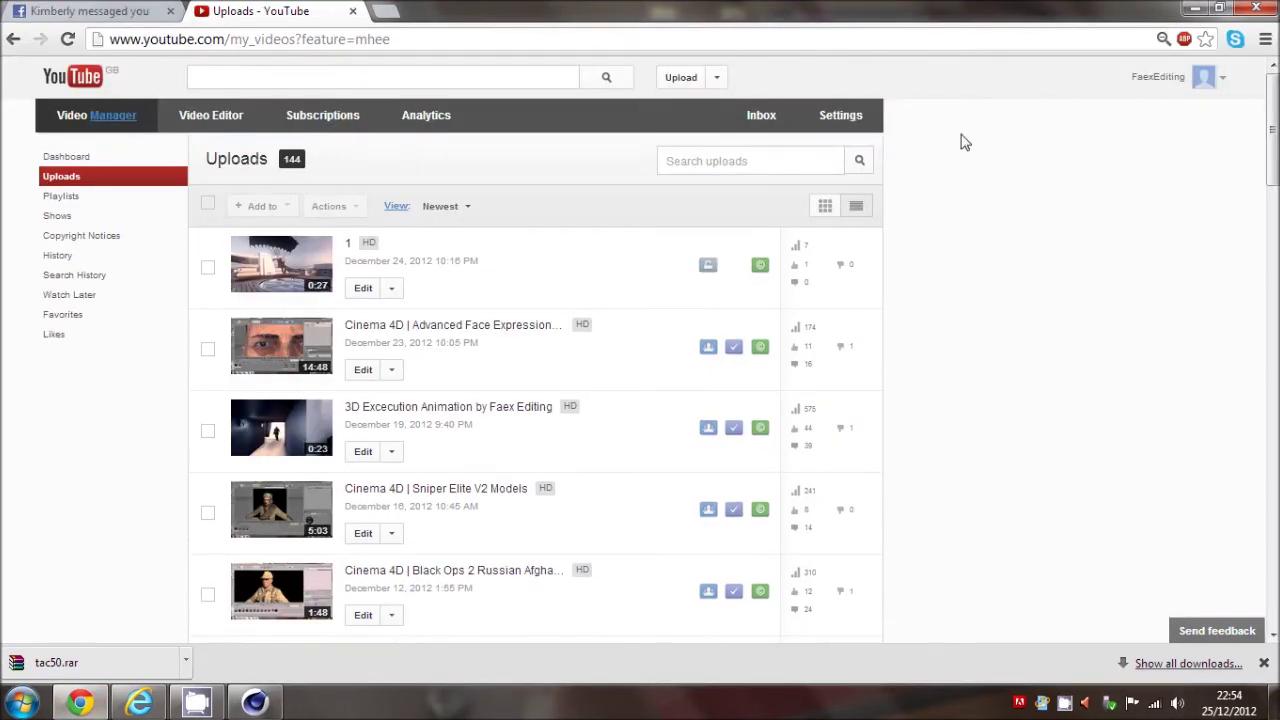
left_click(766, 160)
type("rigging")
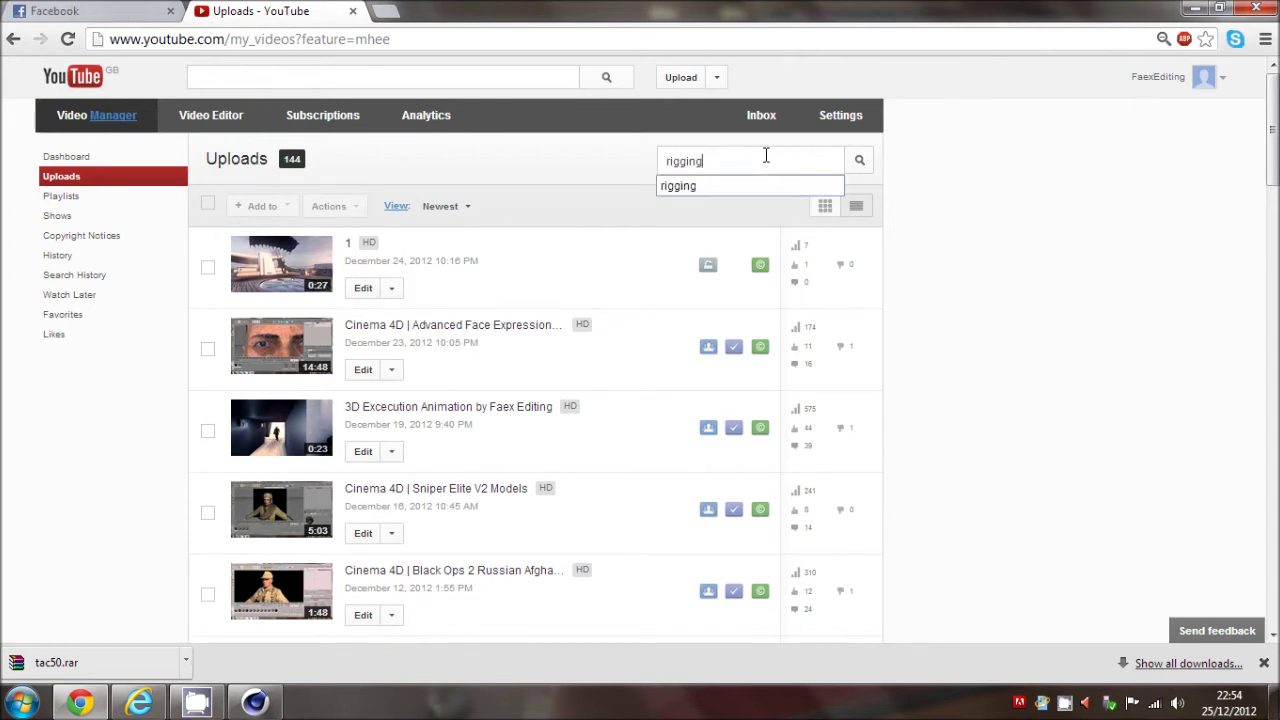
key("Return")
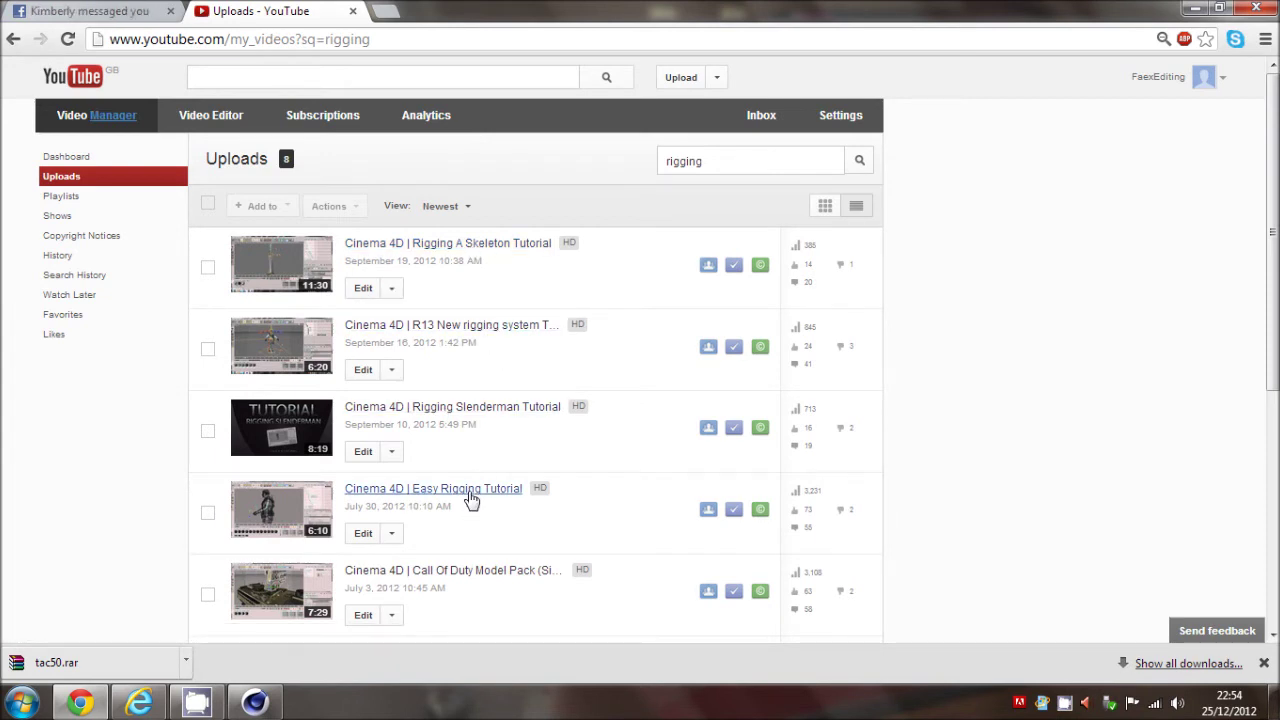
scroll(470, 500, "down", 4)
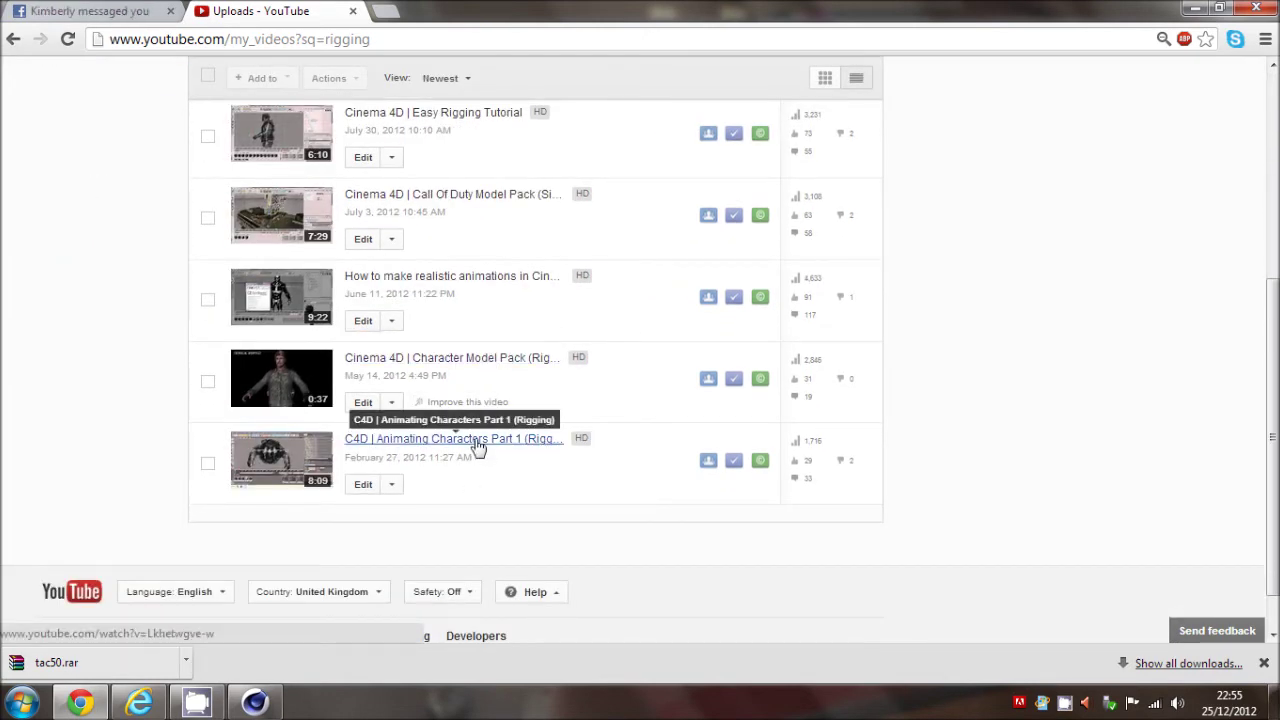
scroll(512, 445, "up", 3)
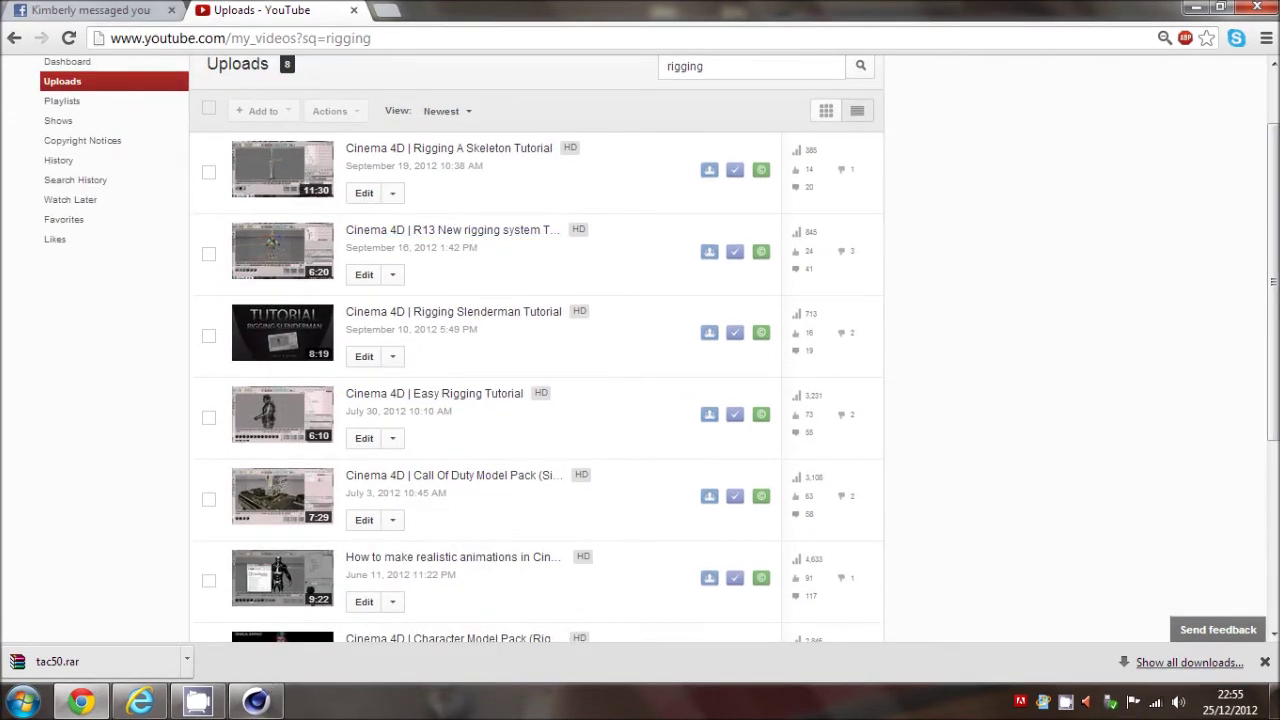
left_click(255, 702)
left_click(12, 30)
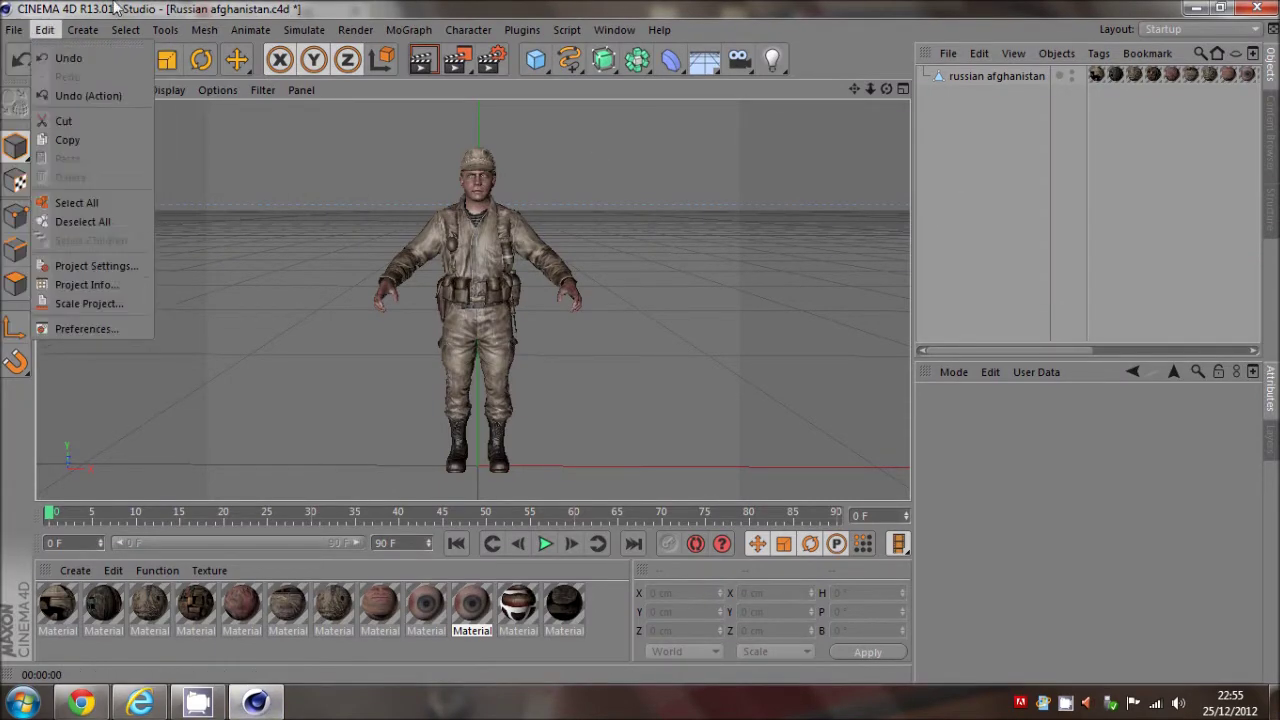
left_click(77, 12)
Step: Return to the YouTube uploads page in Chrome and search the uploads for "skeleton"
left_click(80, 703)
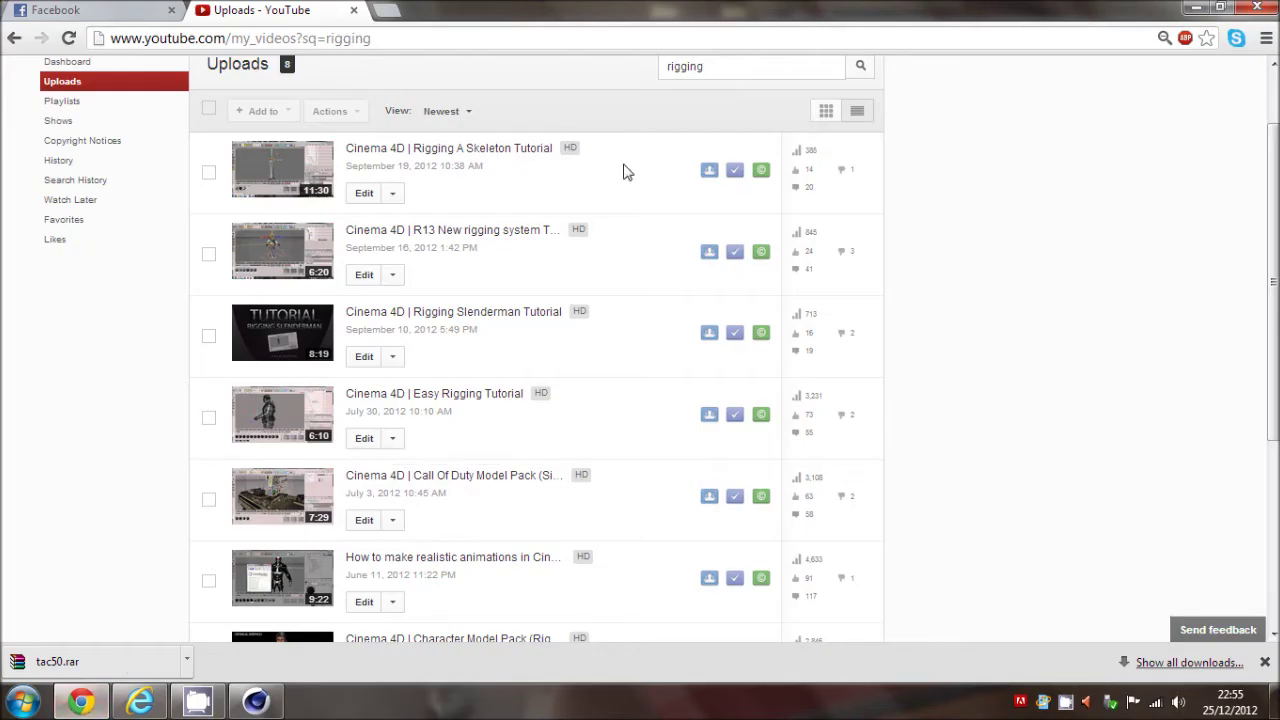
double_click(714, 69)
type("skelet")
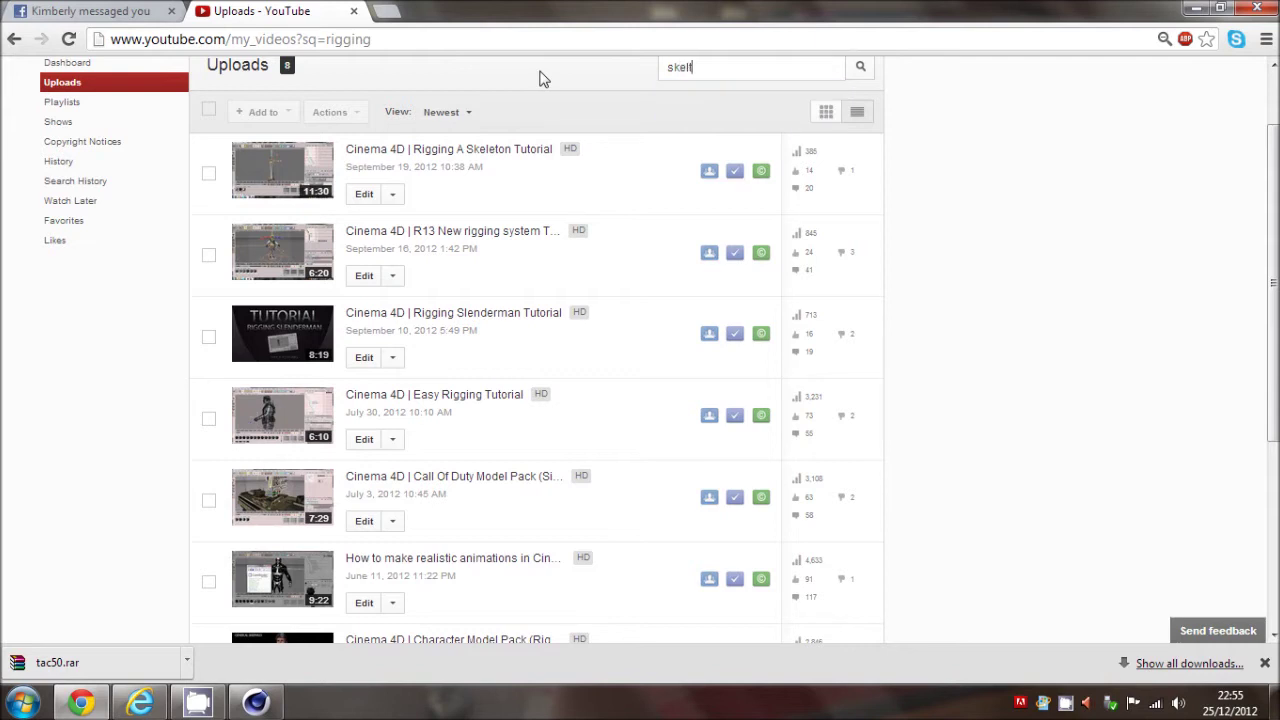
type("on")
key("Return")
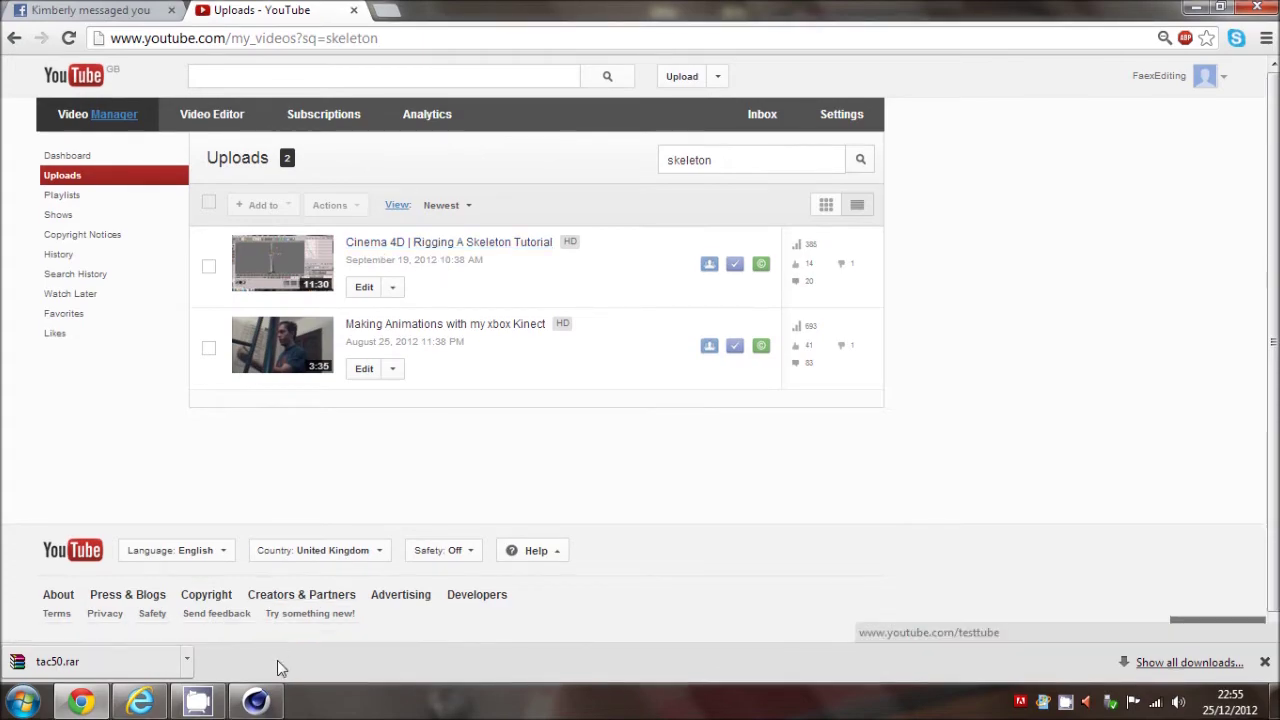
Step: Switch back to CINEMA 4D and enlarge the Front view with the whole soldier wireframe framed
left_click(256, 702)
left_click_drag(885, 89, 642, 330)
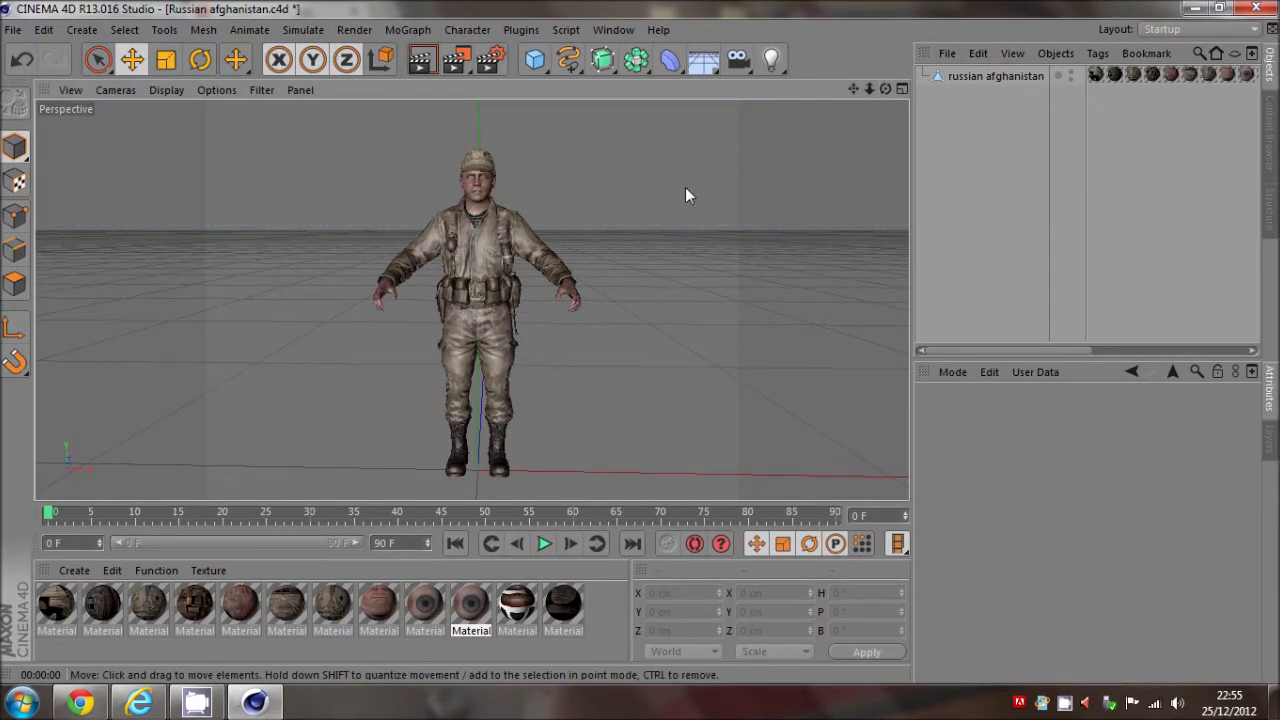
middle_click(603, 280)
middle_click(599, 376)
mouse_move(639, 341)
left_mouse_down()
mouse_move(866, 90)
mouse_move(639, 341)
left_mouse_up()
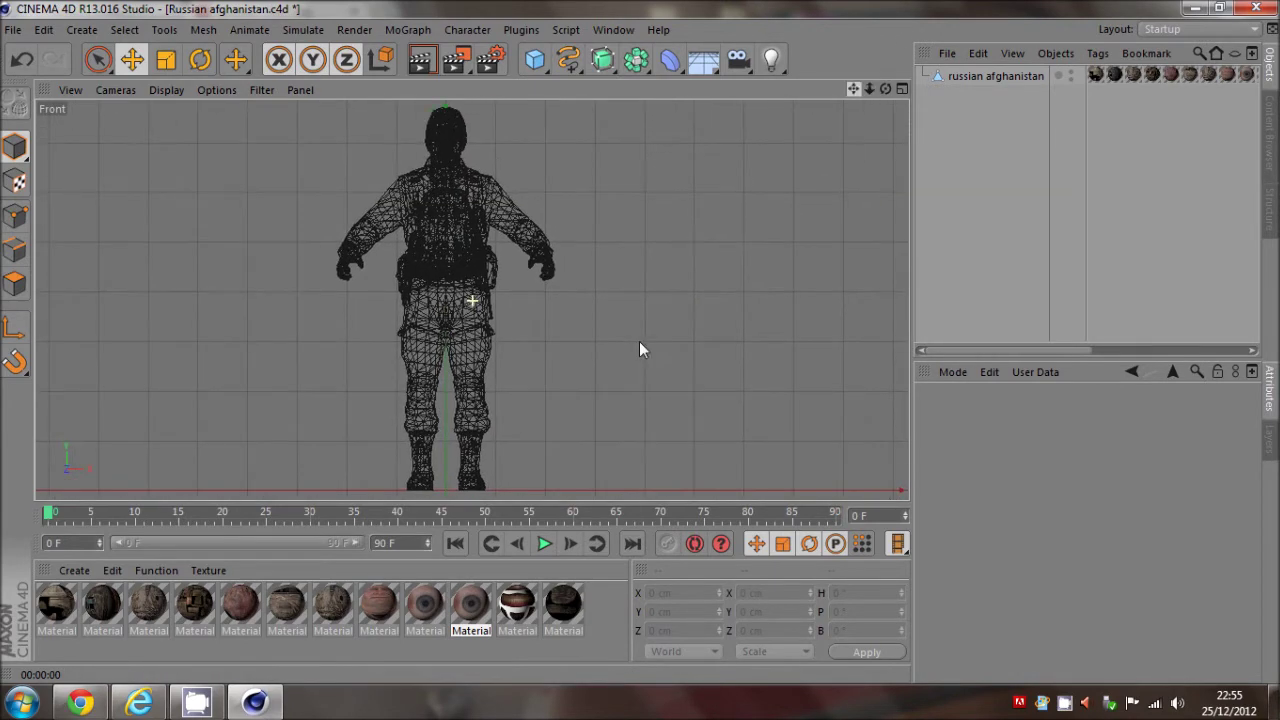
Step: Place the first joint at the centre of the soldier's pelvis with the Joint Tool, keeping IK Chain at None and Root Null on
left_click(482, 30)
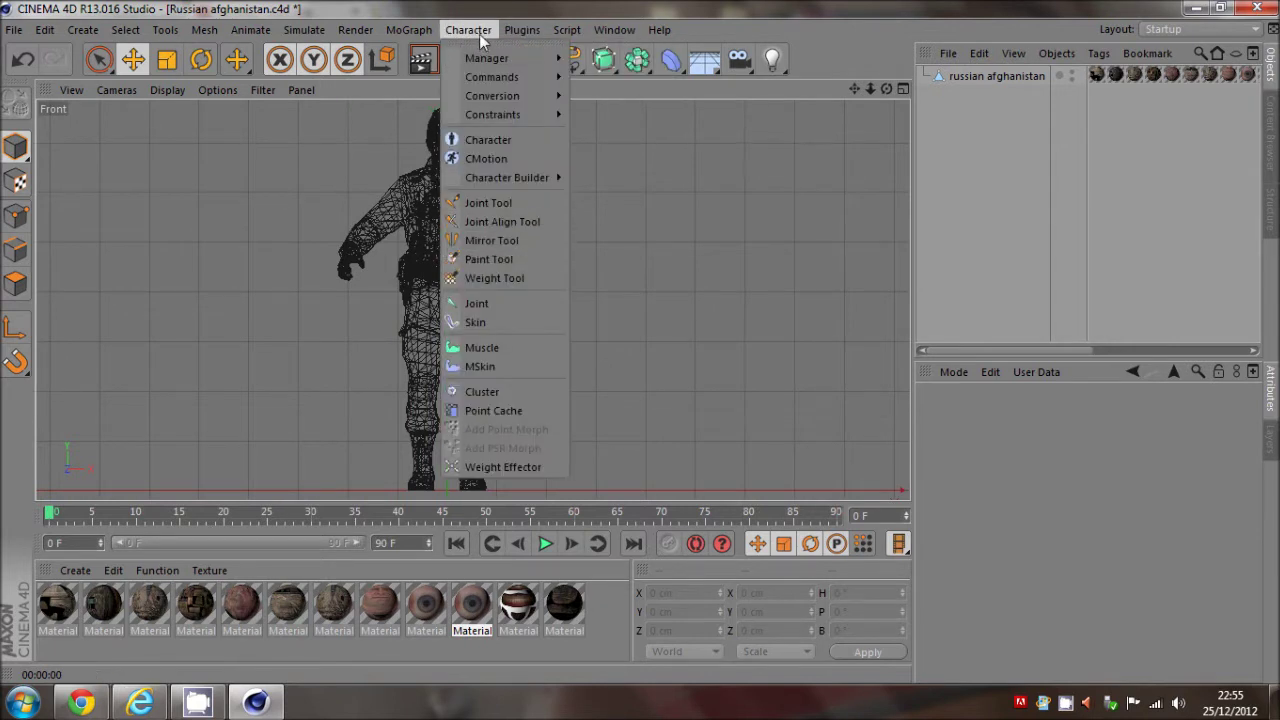
left_click(487, 203)
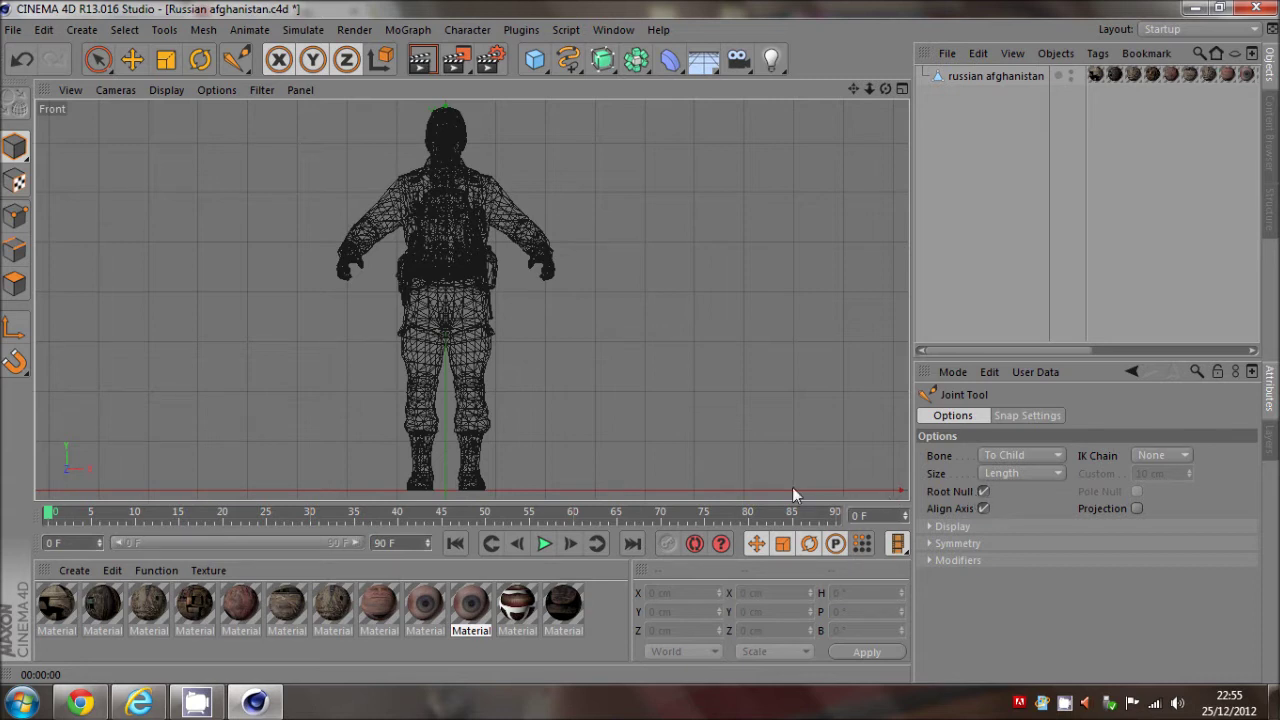
left_click(1152, 456)
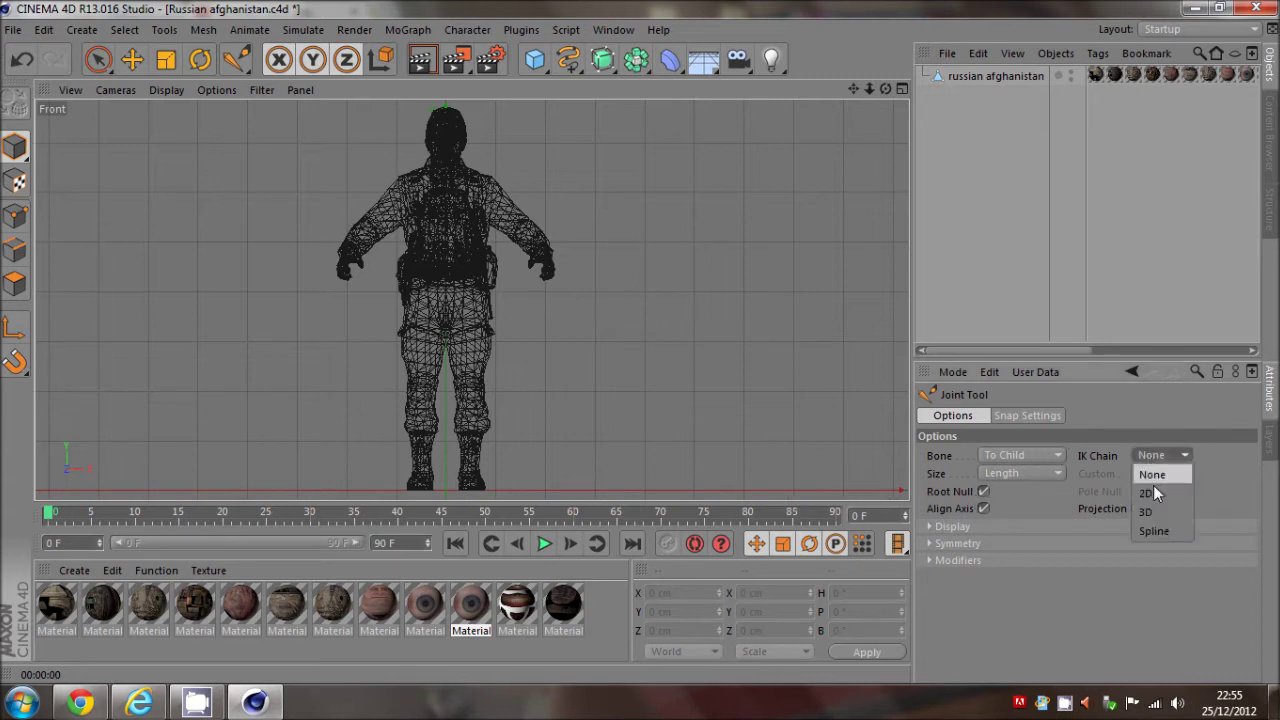
left_click(1039, 15)
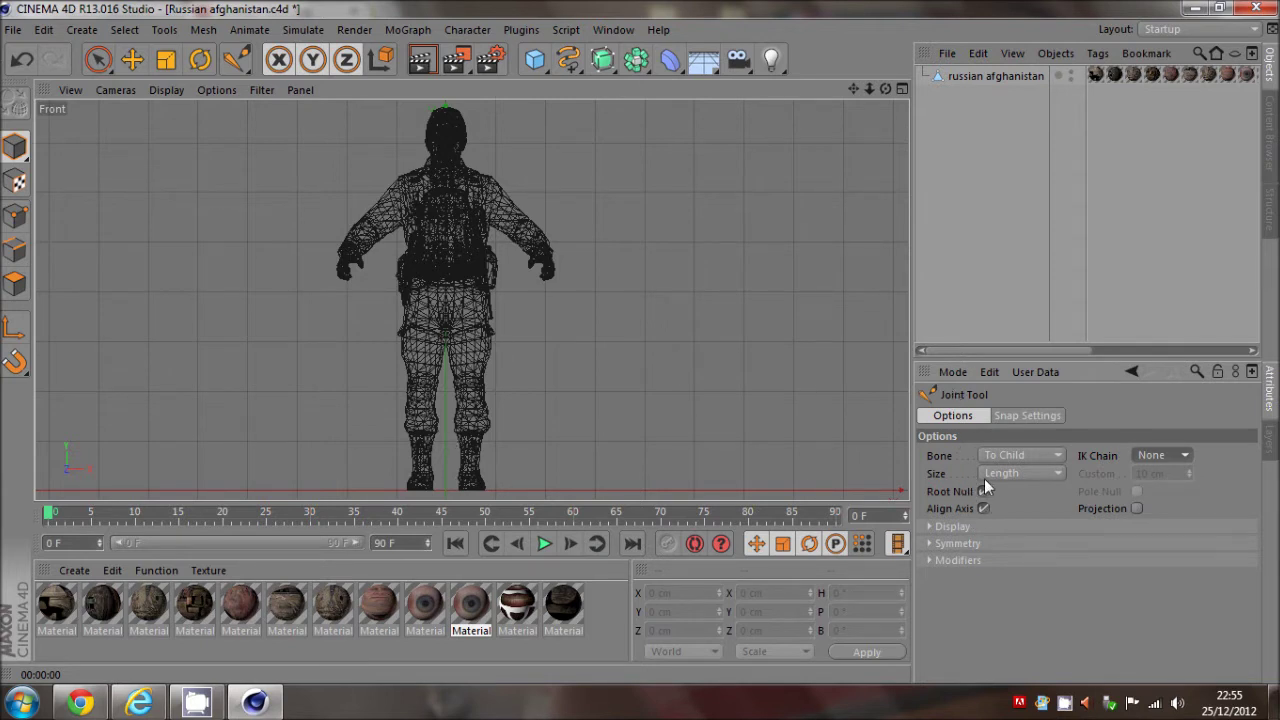
left_click(445, 318, "ctrl")
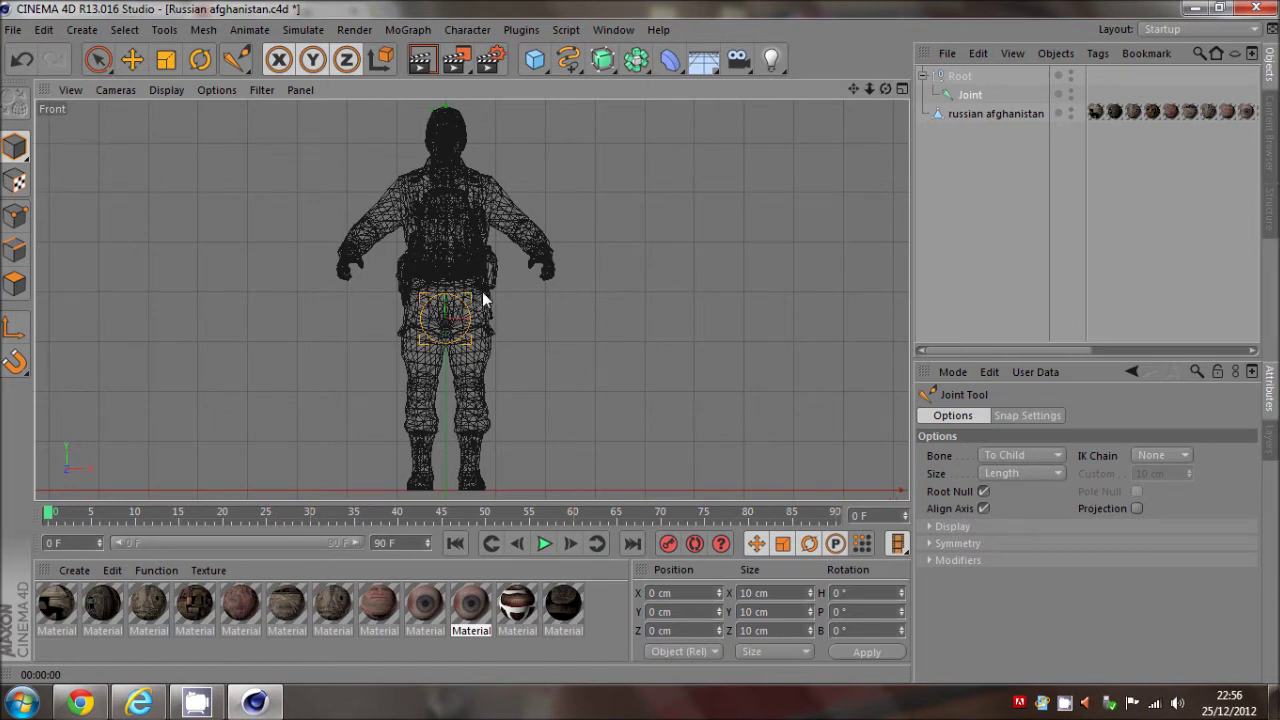
Step: Extend the chain from the pelvis joint straight up the spine and neck to the top of the head with five joints
left_click_drag(476, 237, 446, 290, "ctrl")
left_click_drag(446, 286, 446, 175, "ctrl")
left_click(446, 112, "ctrl")
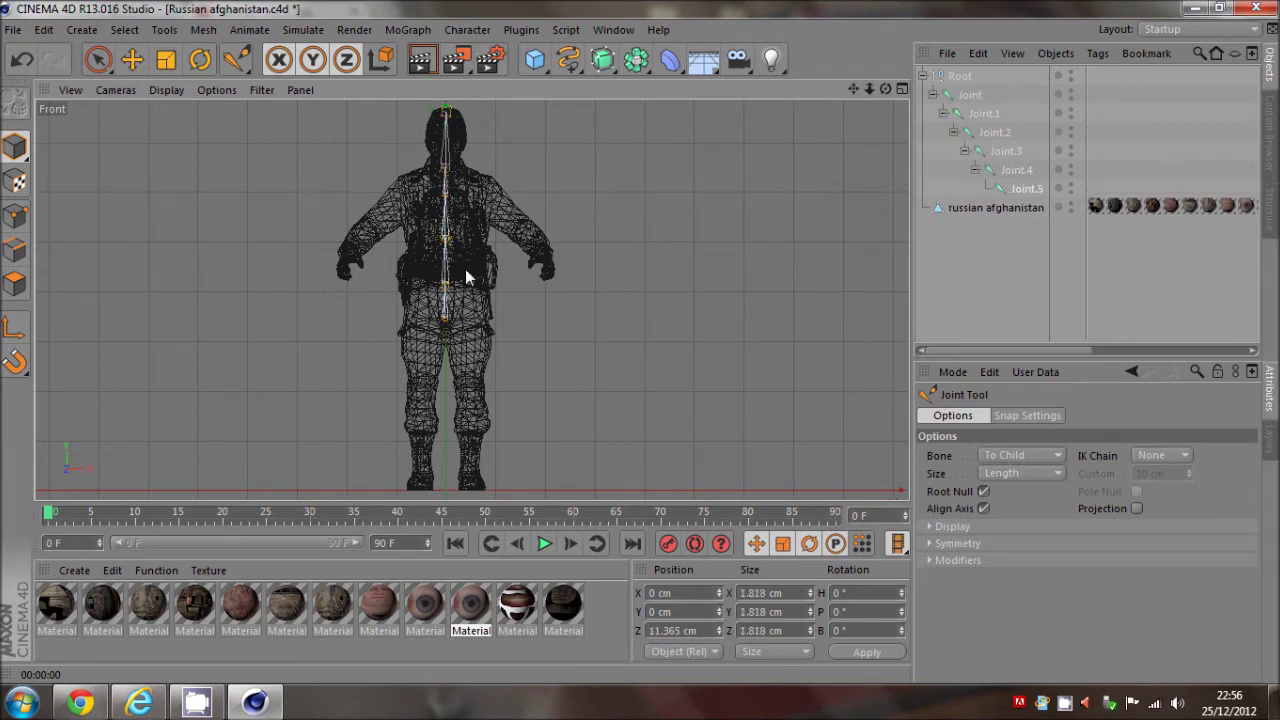
Step: In the Right view, move the head-top joint forward about 1.3 cm and the neck joint forward about 0.8 cm to fit the mesh
middle_click(465, 270)
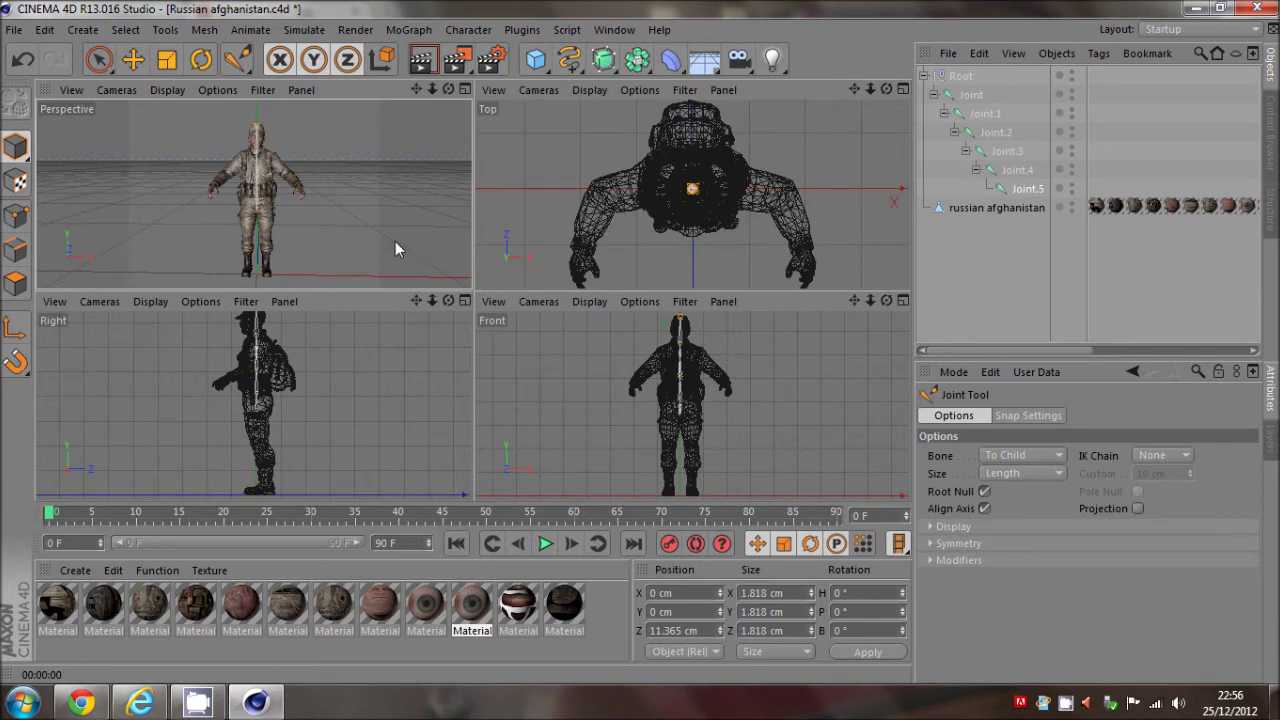
middle_click(333, 211)
middle_click(560, 228)
scroll(560, 228, "up", 1)
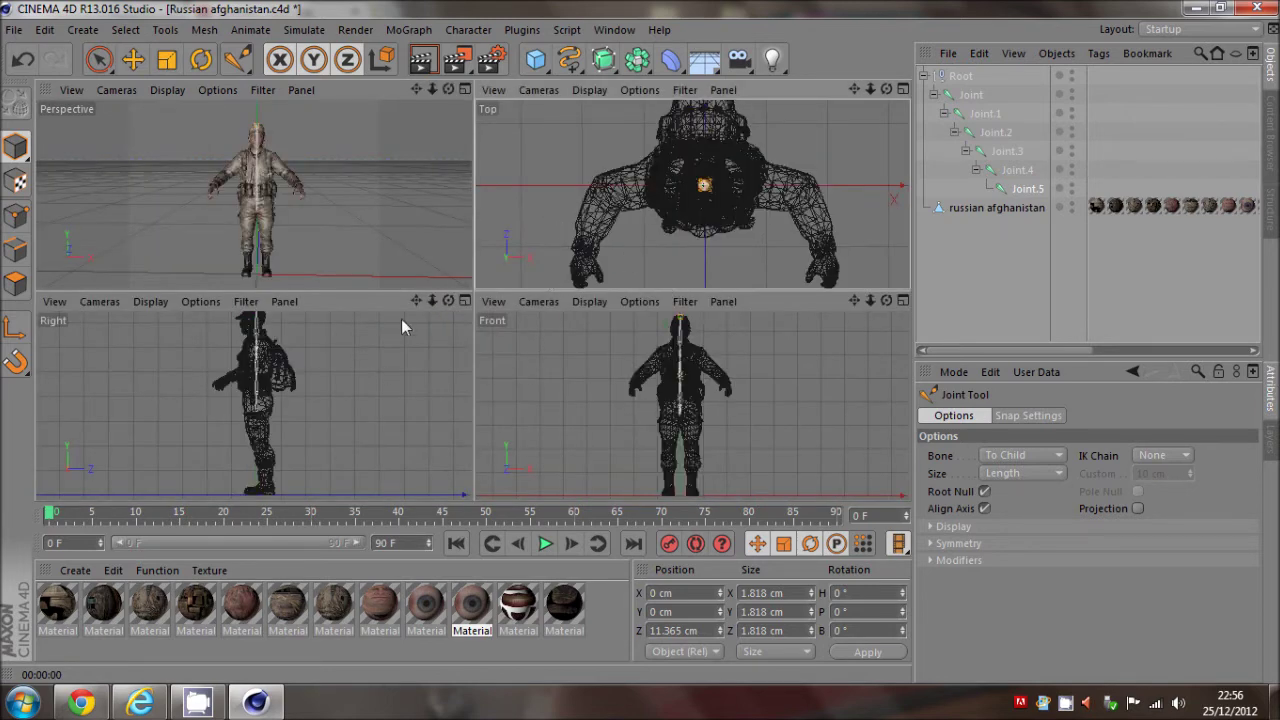
middle_click(352, 413)
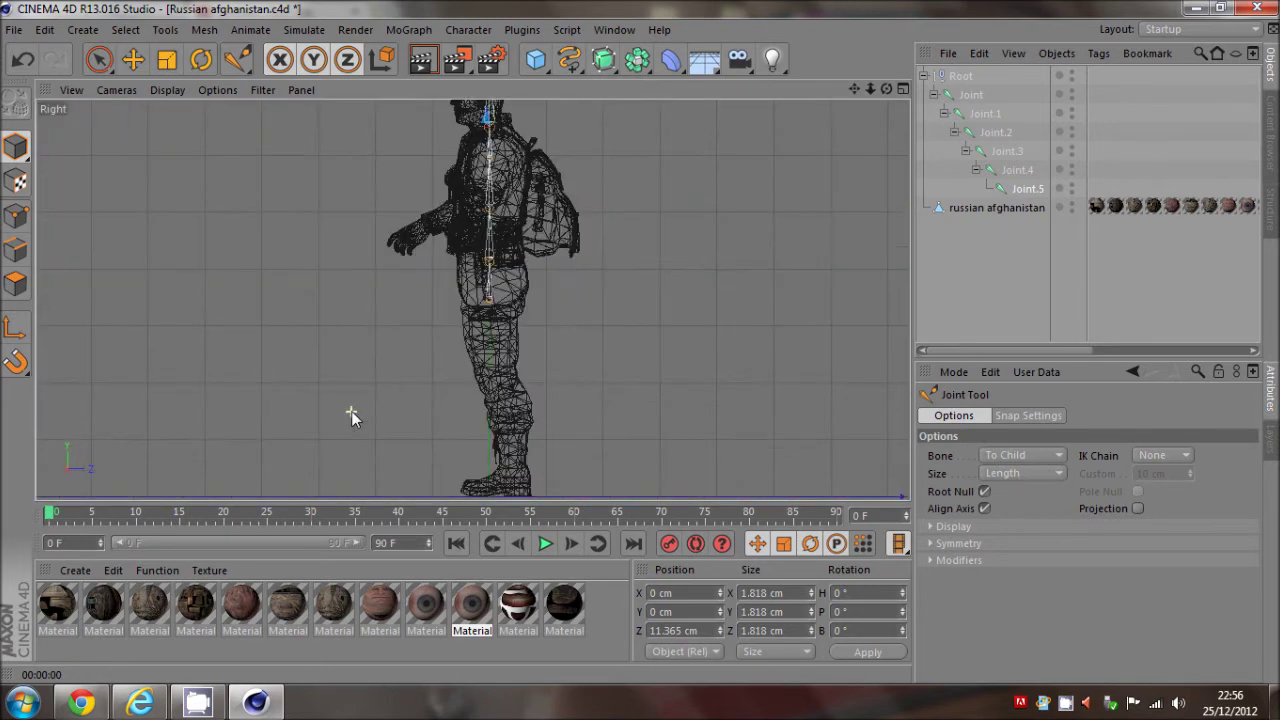
left_click_drag(855, 92, 855, 167)
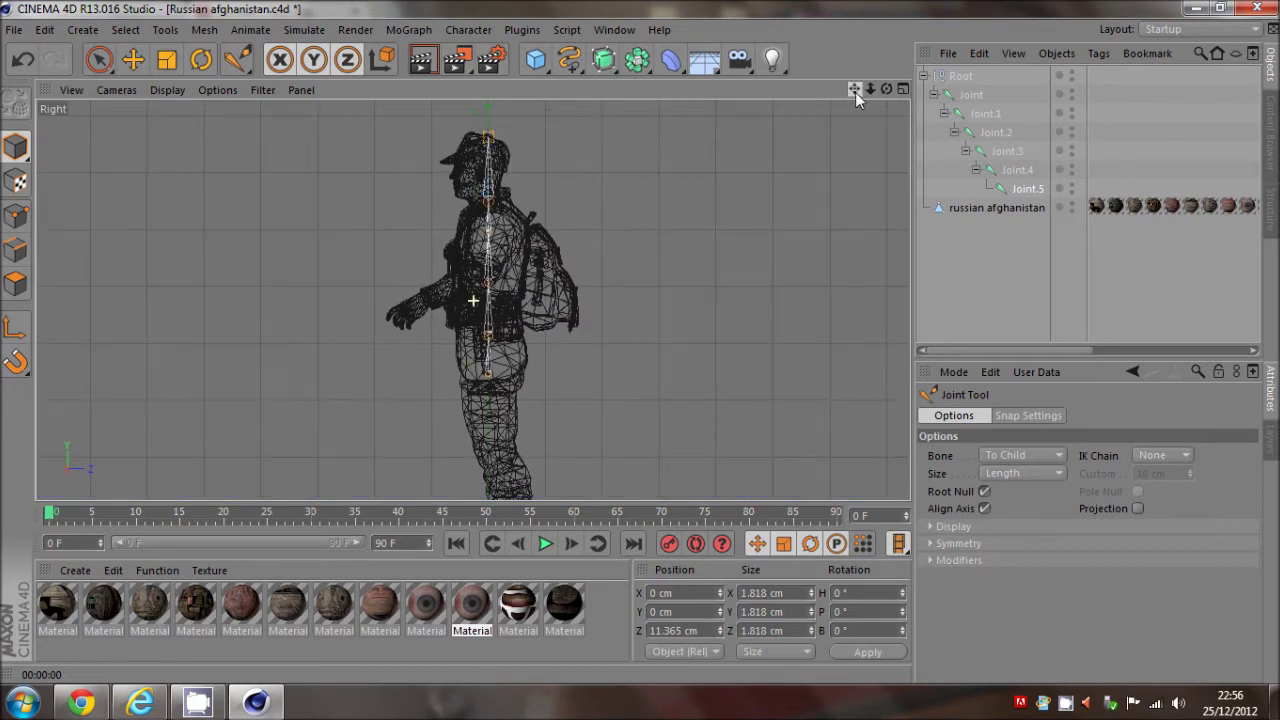
left_click(140, 64)
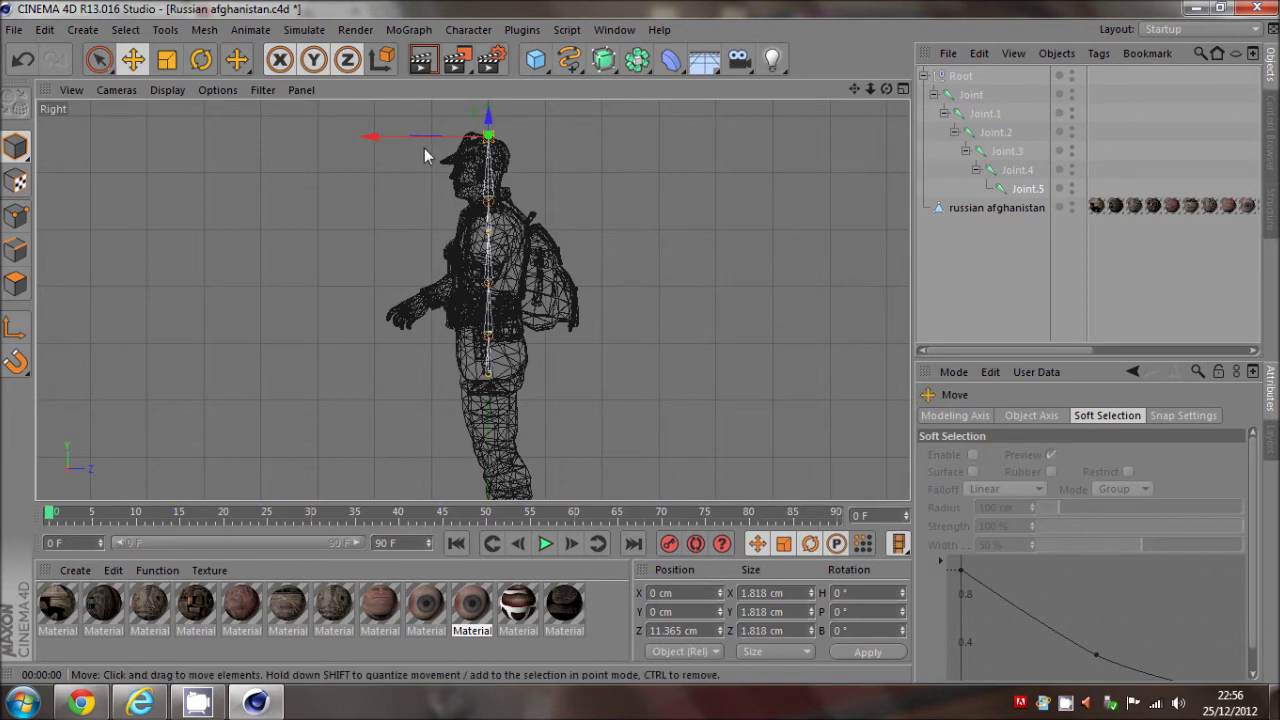
left_click_drag(417, 143, 408, 139)
scroll(494, 168, "up", 3)
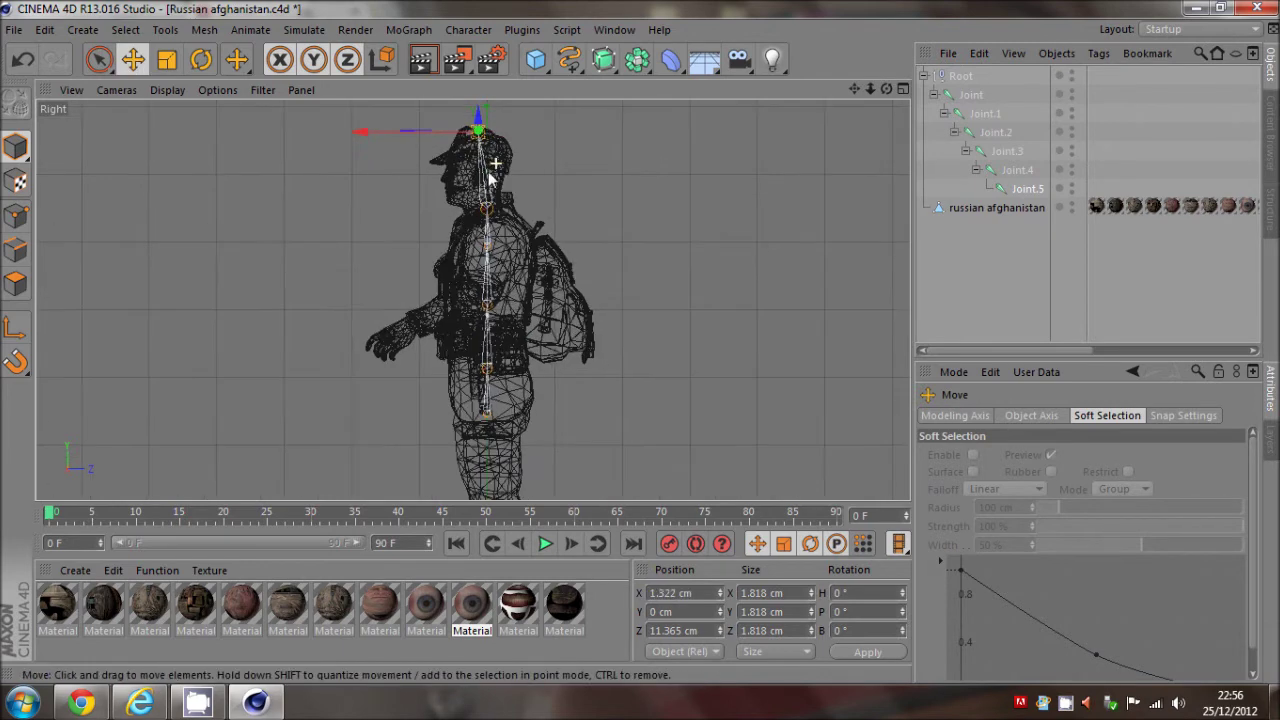
left_click(1005, 170)
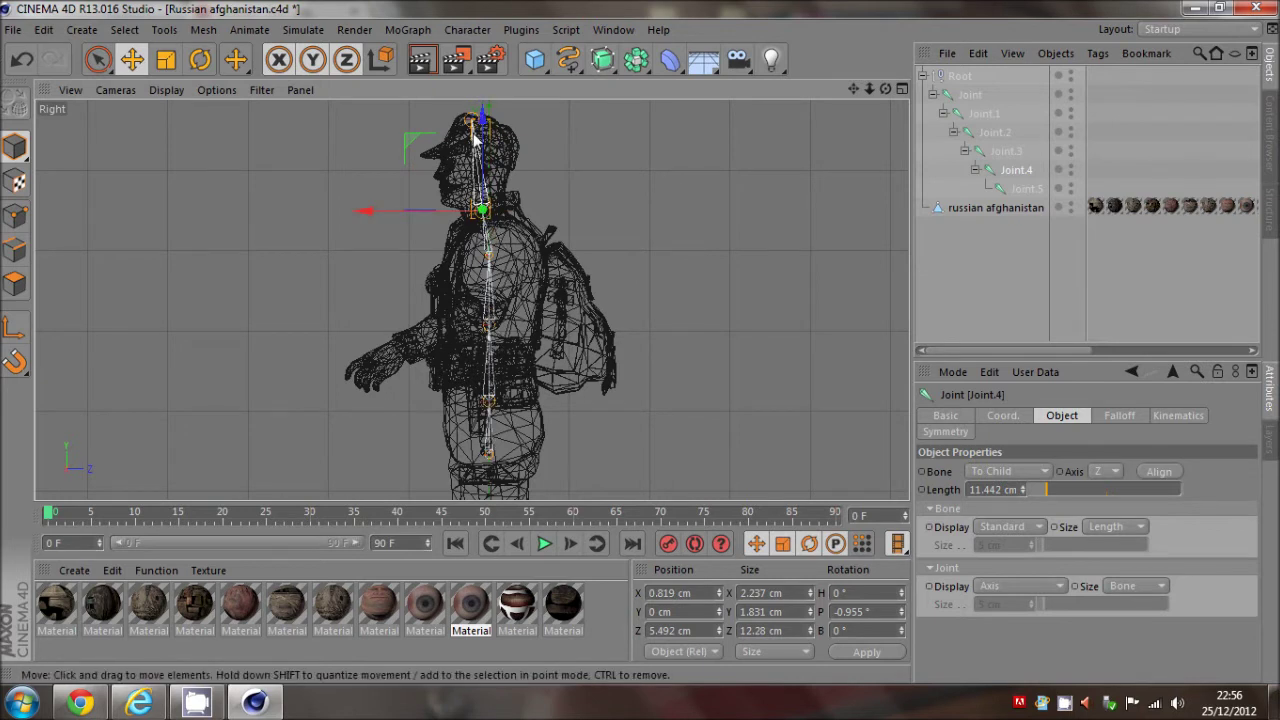
left_click(948, 283)
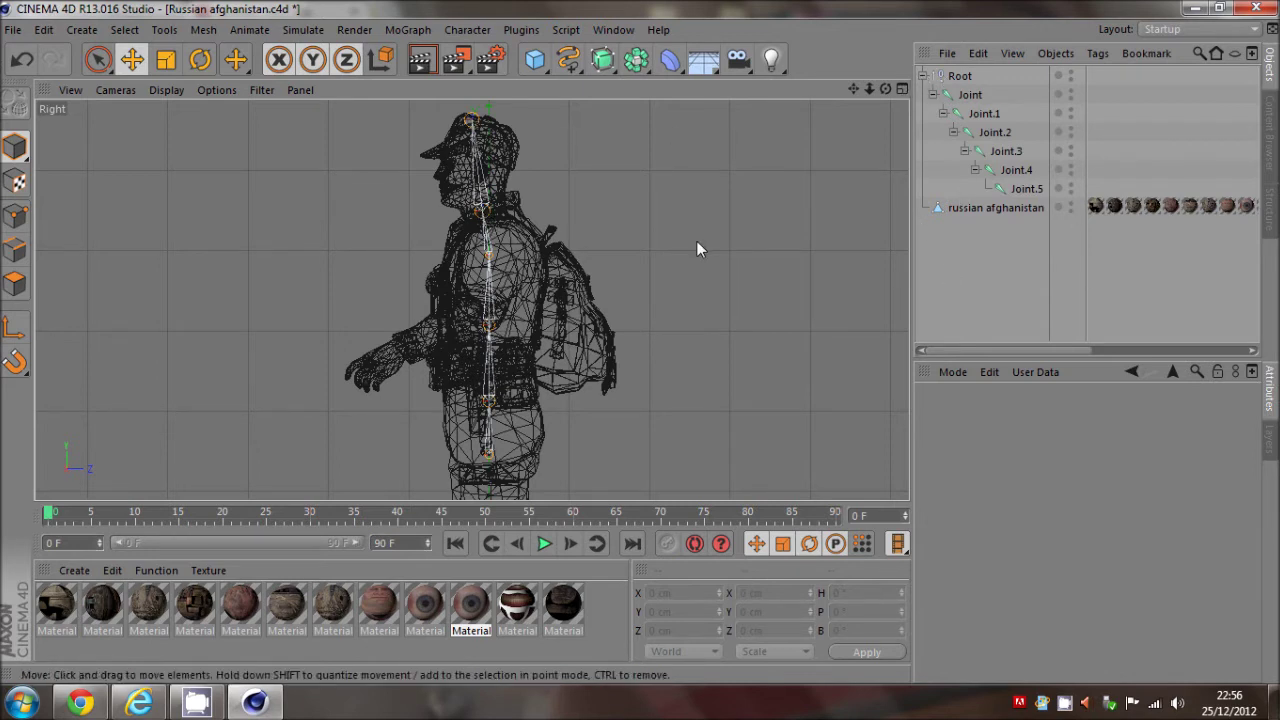
Step: Select the pelvis joint, activate the Joint Tool with Root Null off, and return to the enlarged Front view
left_click(970, 94)
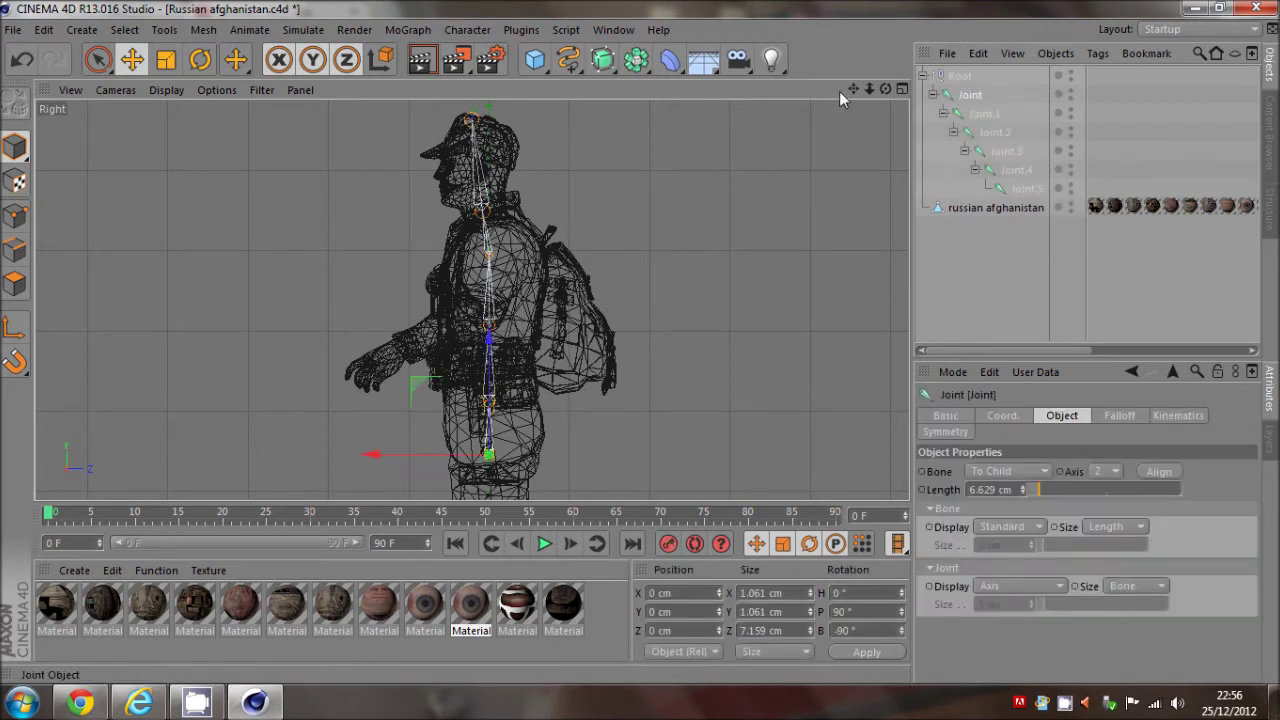
left_click(240, 64)
left_click(278, 111)
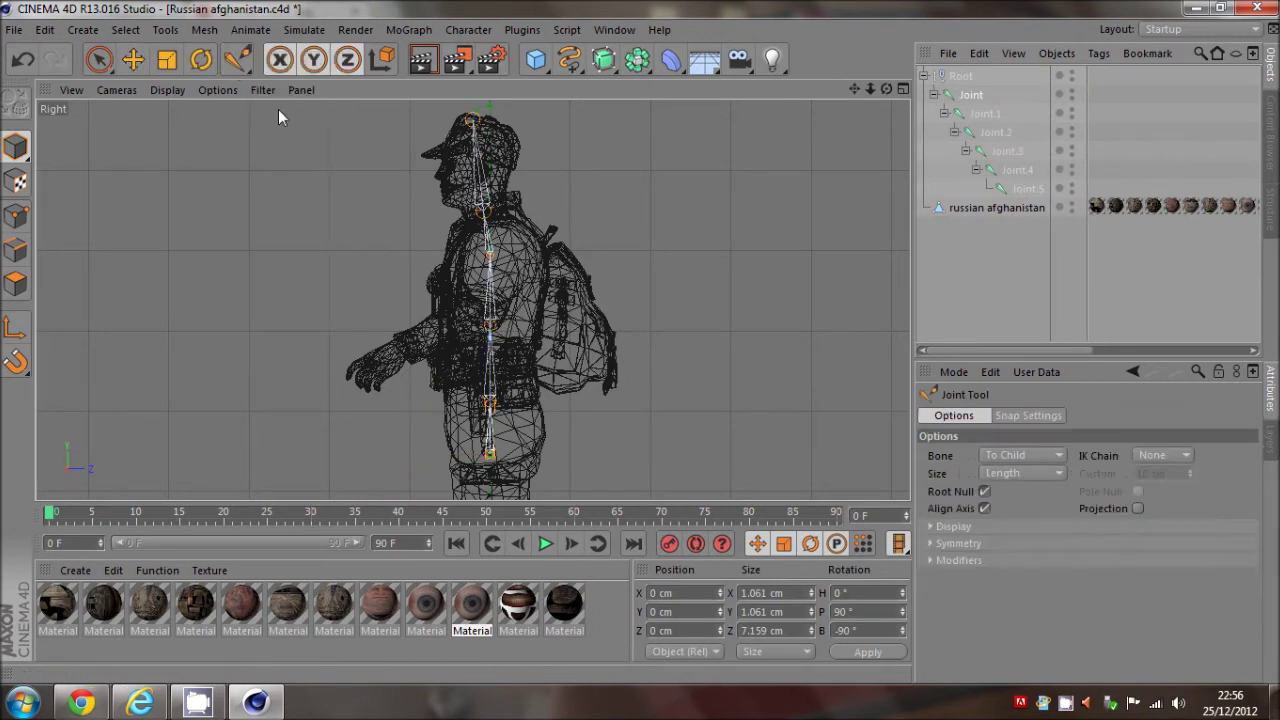
left_click(466, 30)
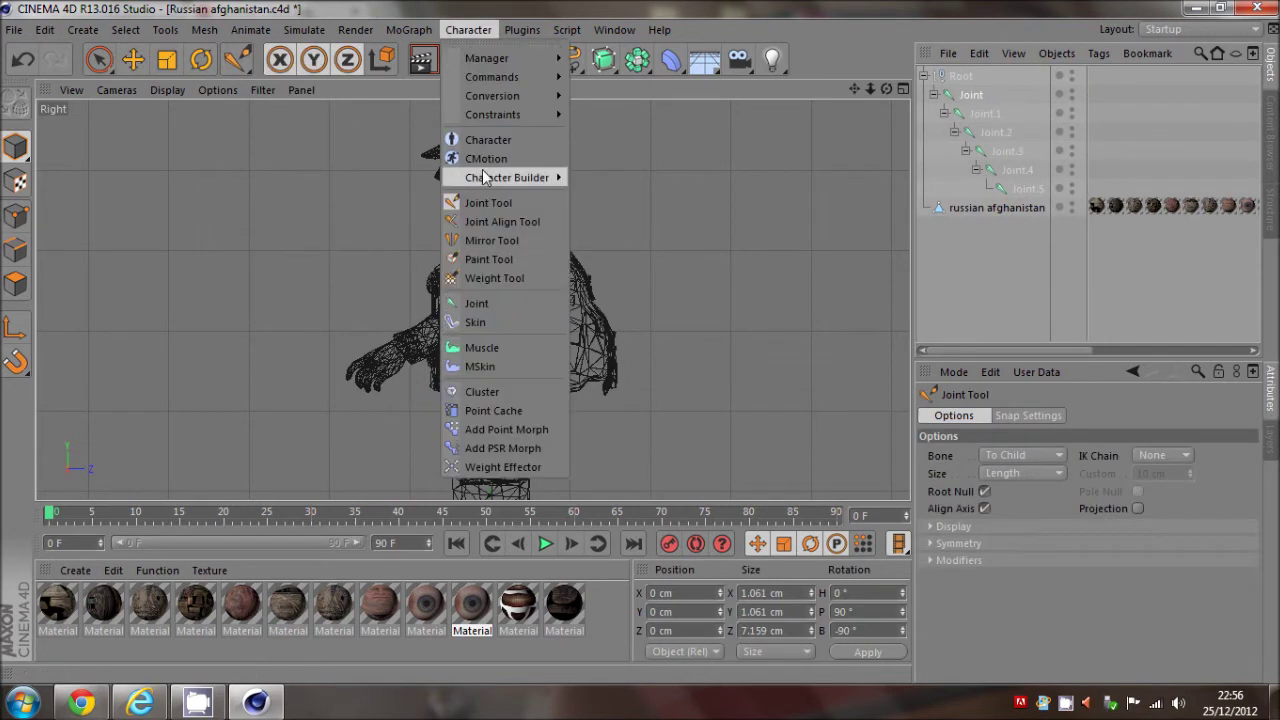
left_click(752, 9)
left_click(984, 491)
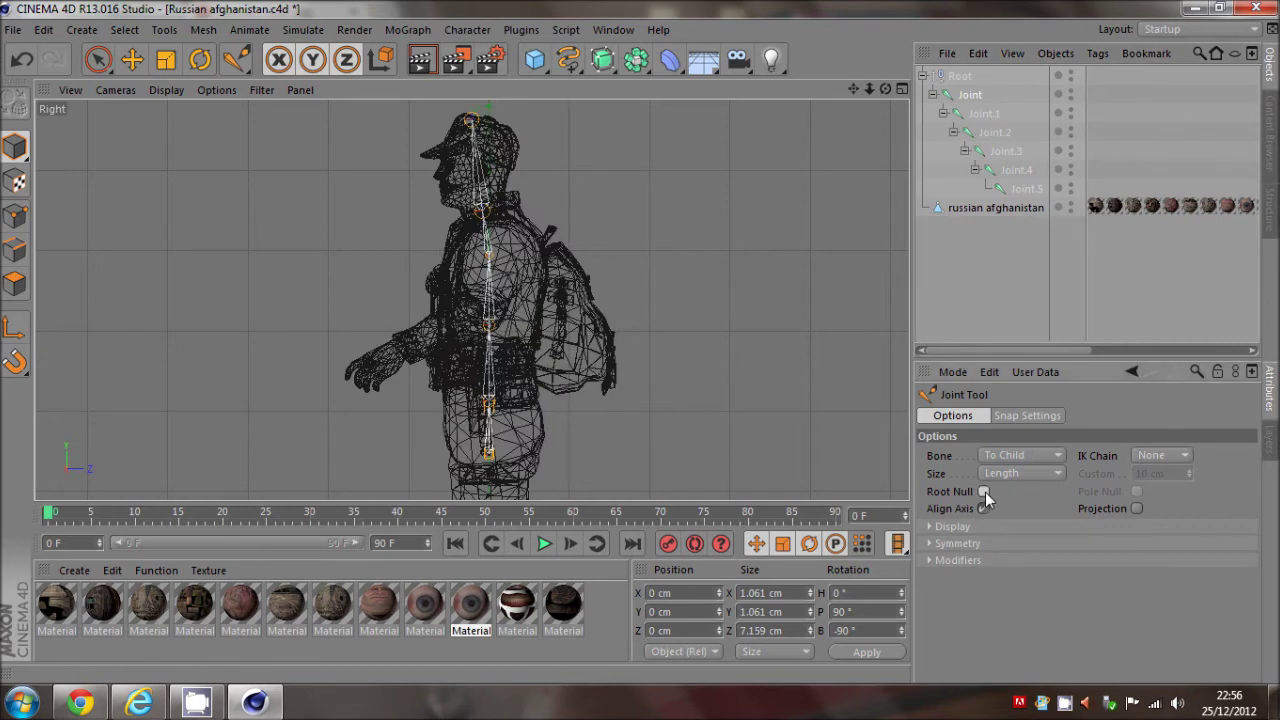
middle_click(649, 268)
middle_click(348, 243)
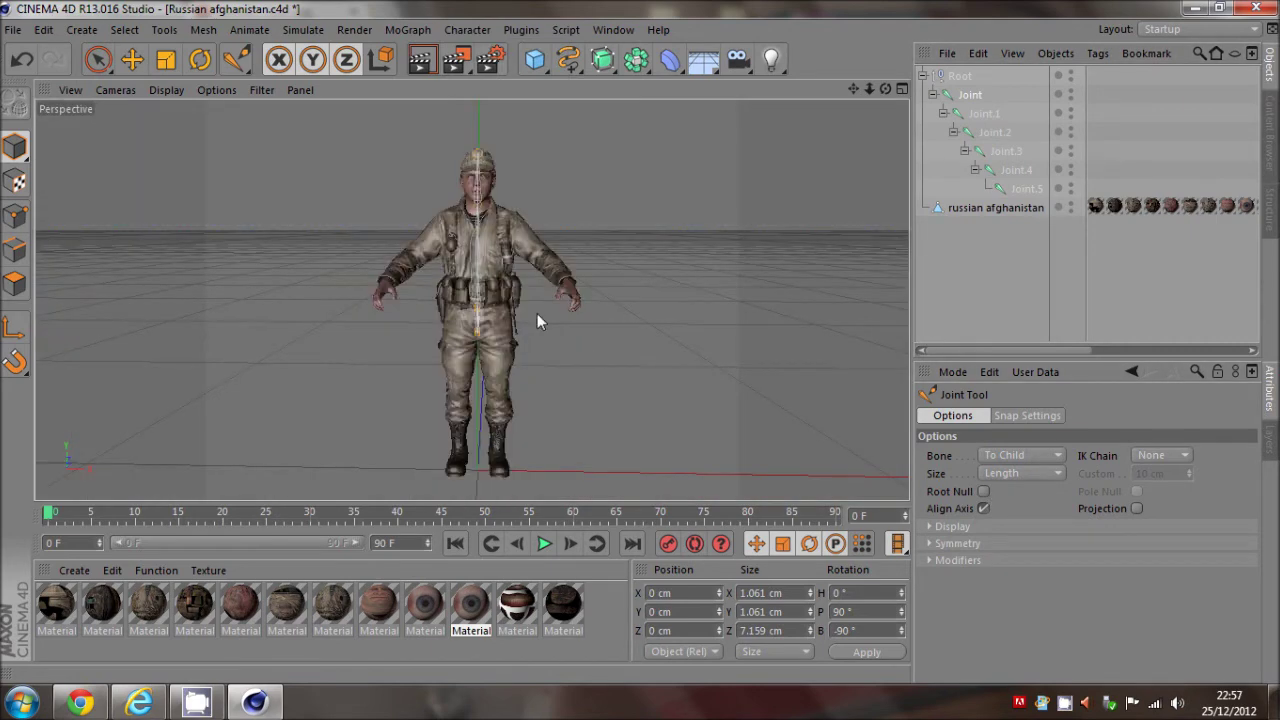
middle_click(500, 368)
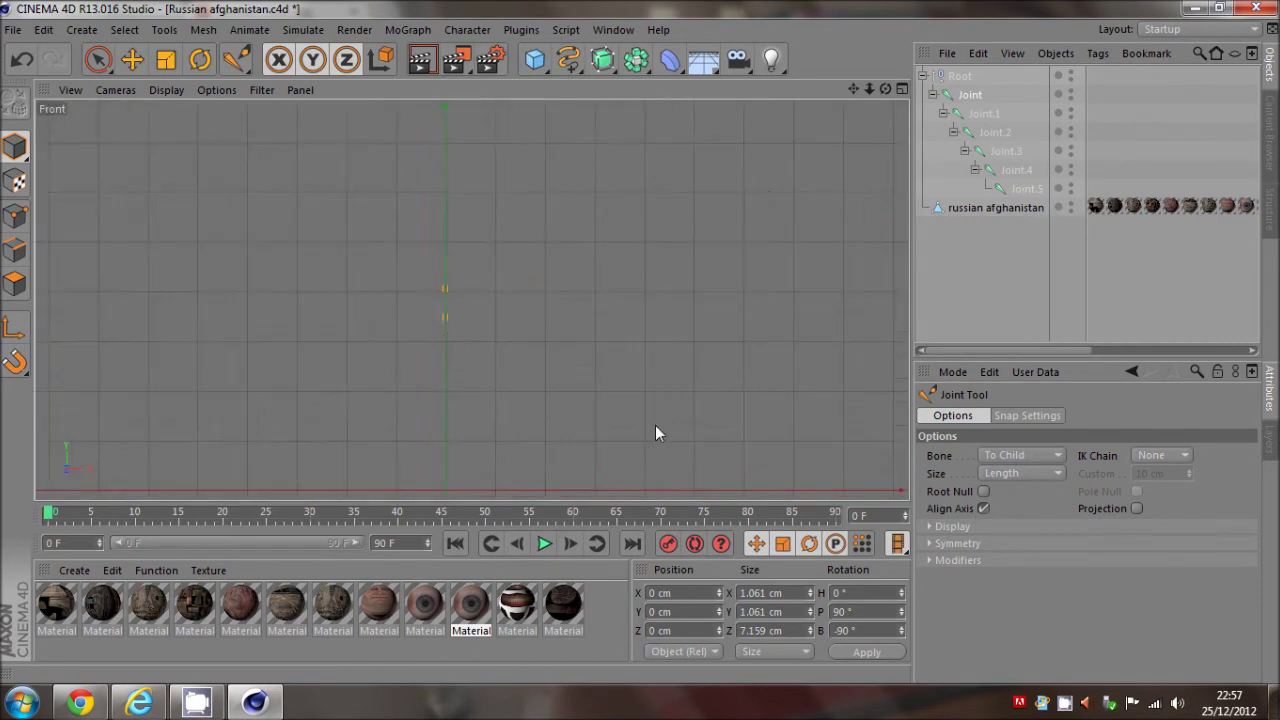
middle_click(671, 429)
Step: Try placing a test joint beside the soldier with Root Null off and on, undoing each placement
left_click(630, 192, "ctrl")
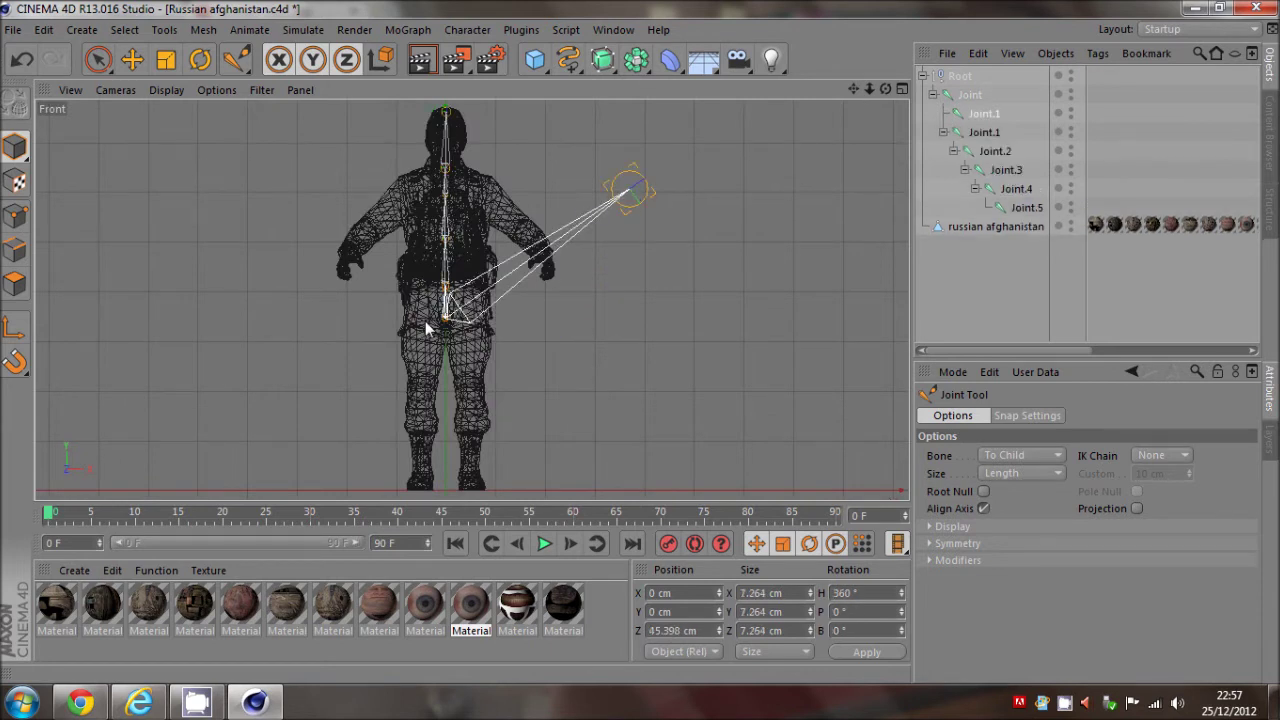
key("ctrl+z")
left_click(983, 491)
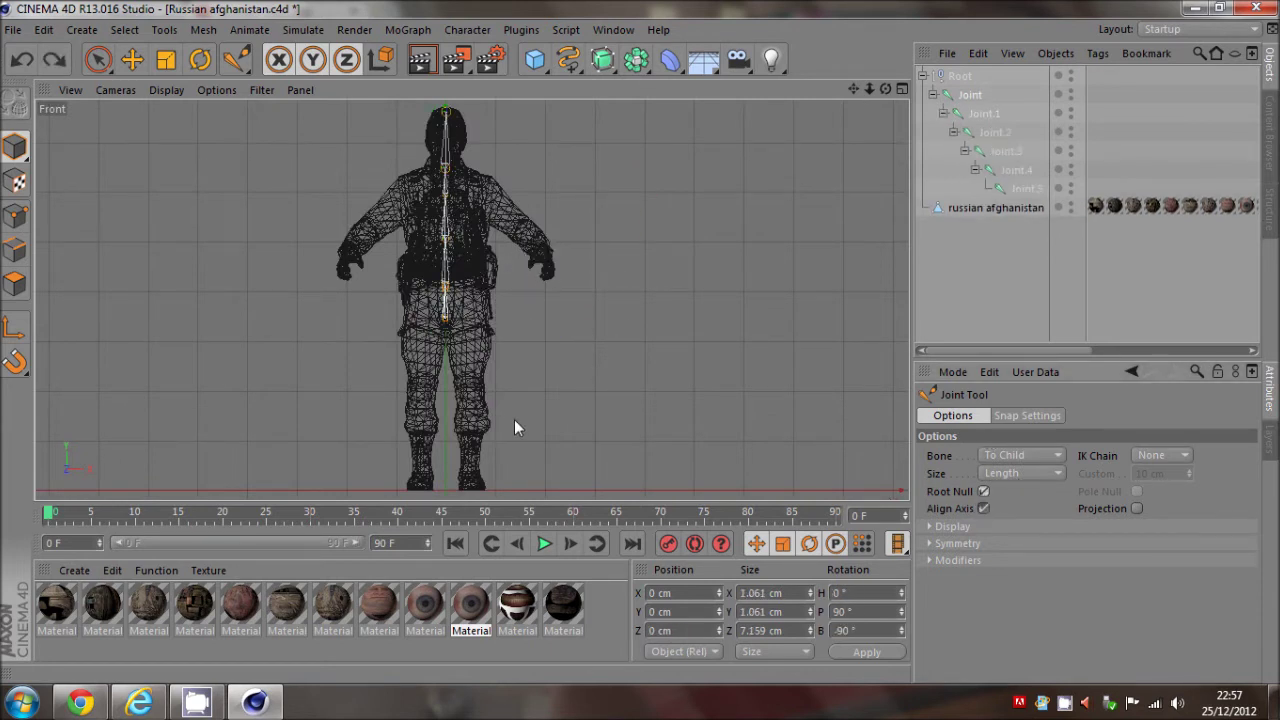
left_click(649, 240, "ctrl")
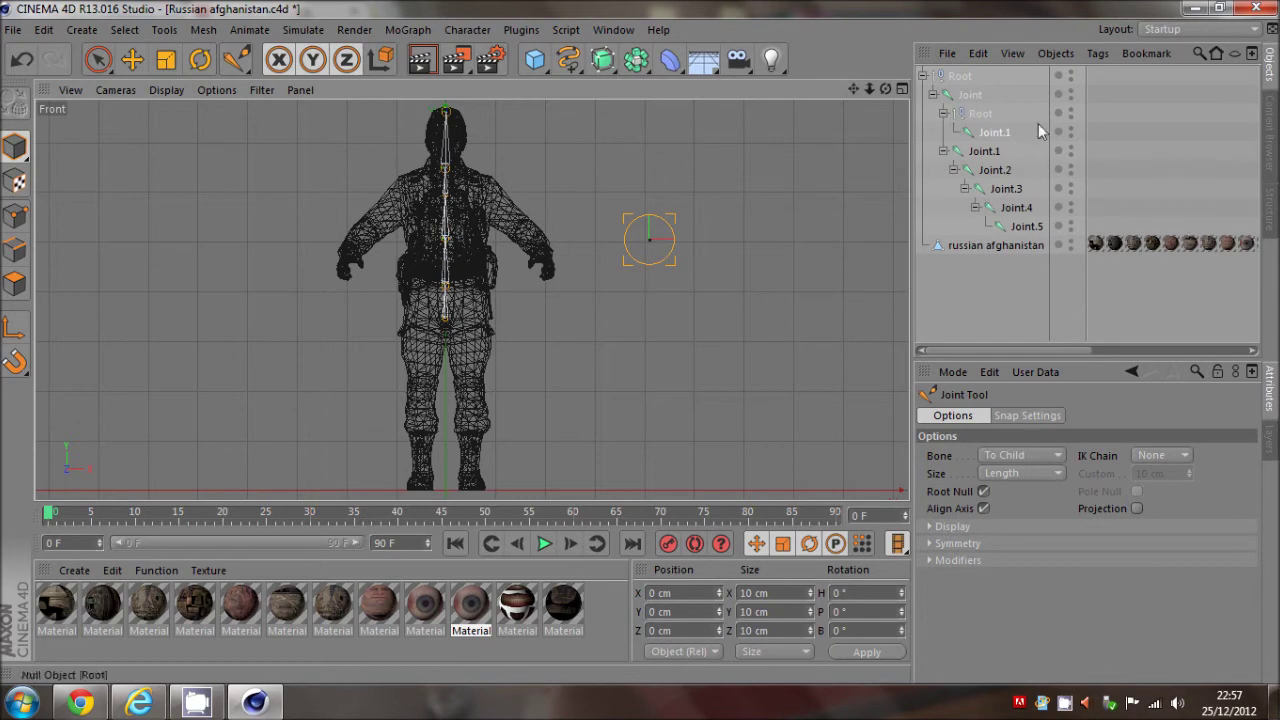
key("ctrl+z")
left_click(983, 491)
Step: Set the Joint Tool's Symmetry to Draw, with the soldier's pelvis and legs framed in the Front view
scroll(452, 322, "up", 4)
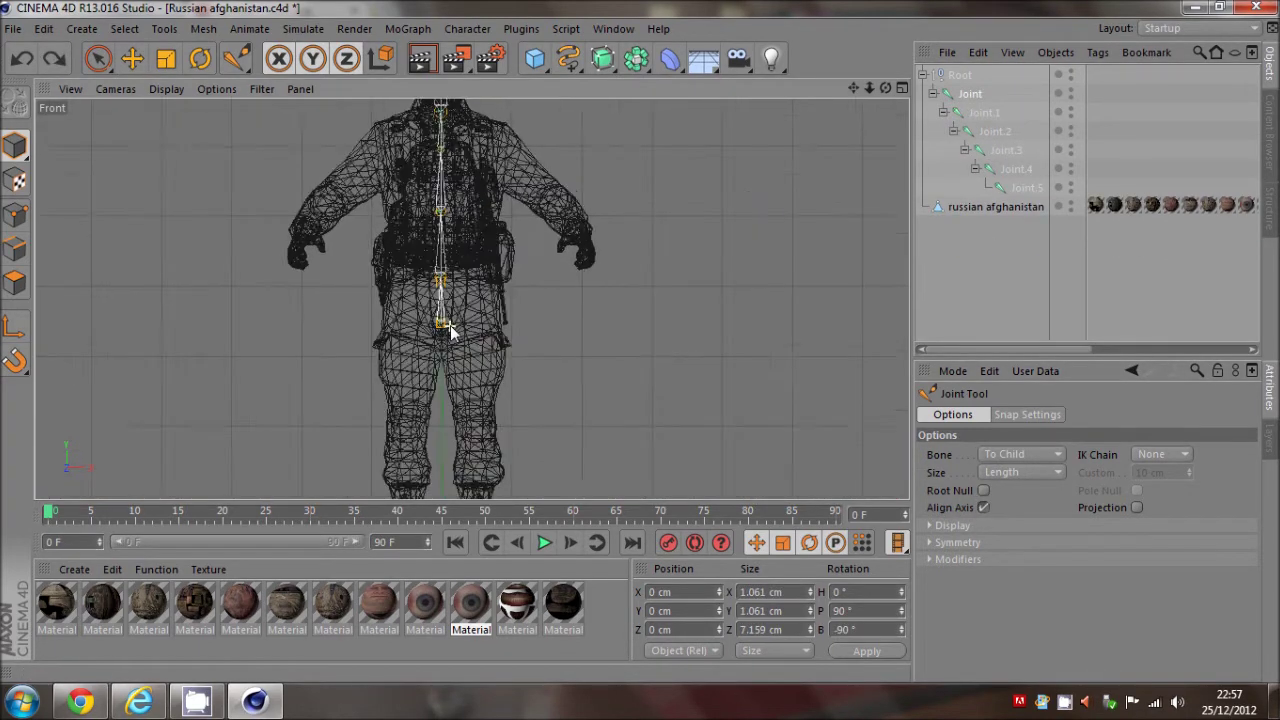
left_click_drag(854, 89, 520, 174)
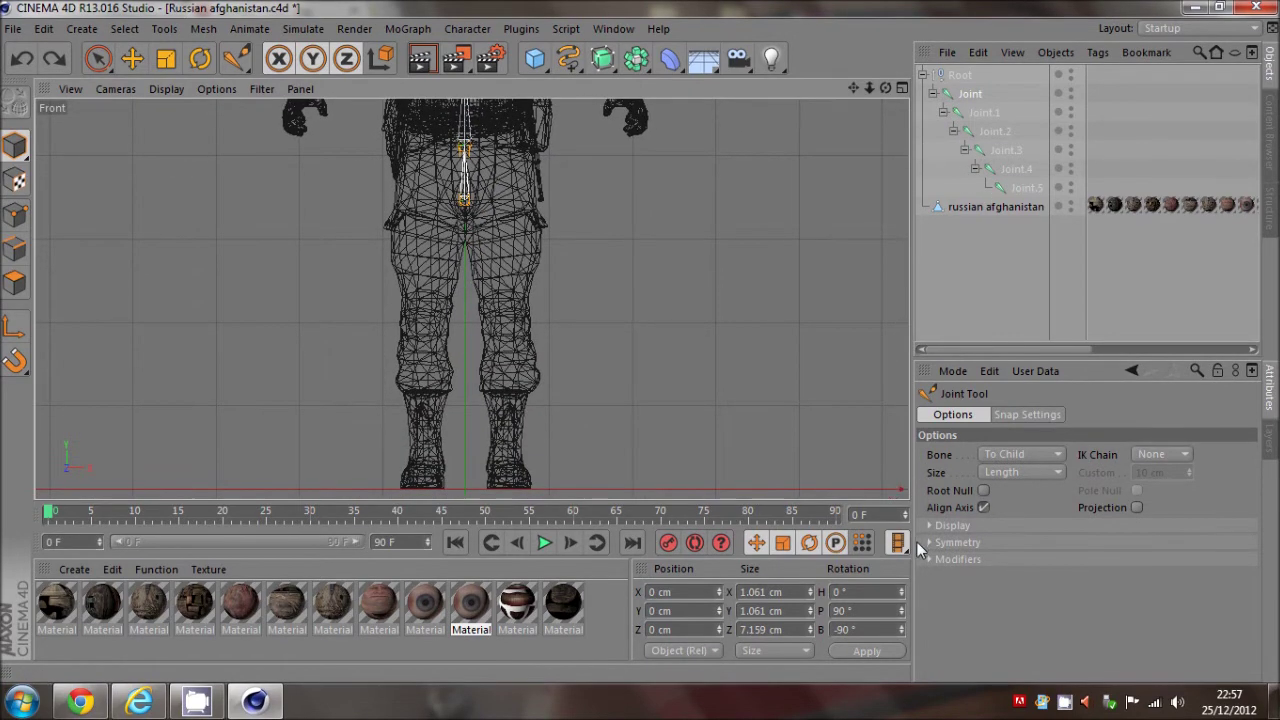
left_click(930, 543)
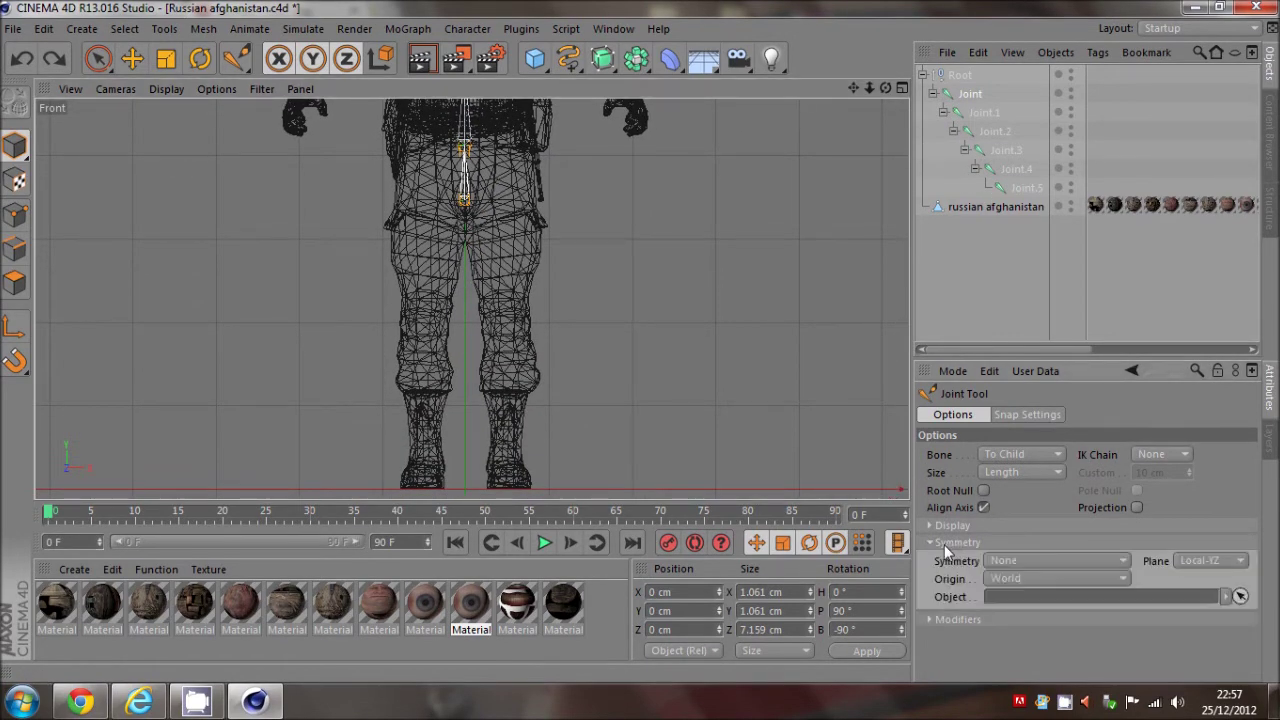
left_click(1035, 562)
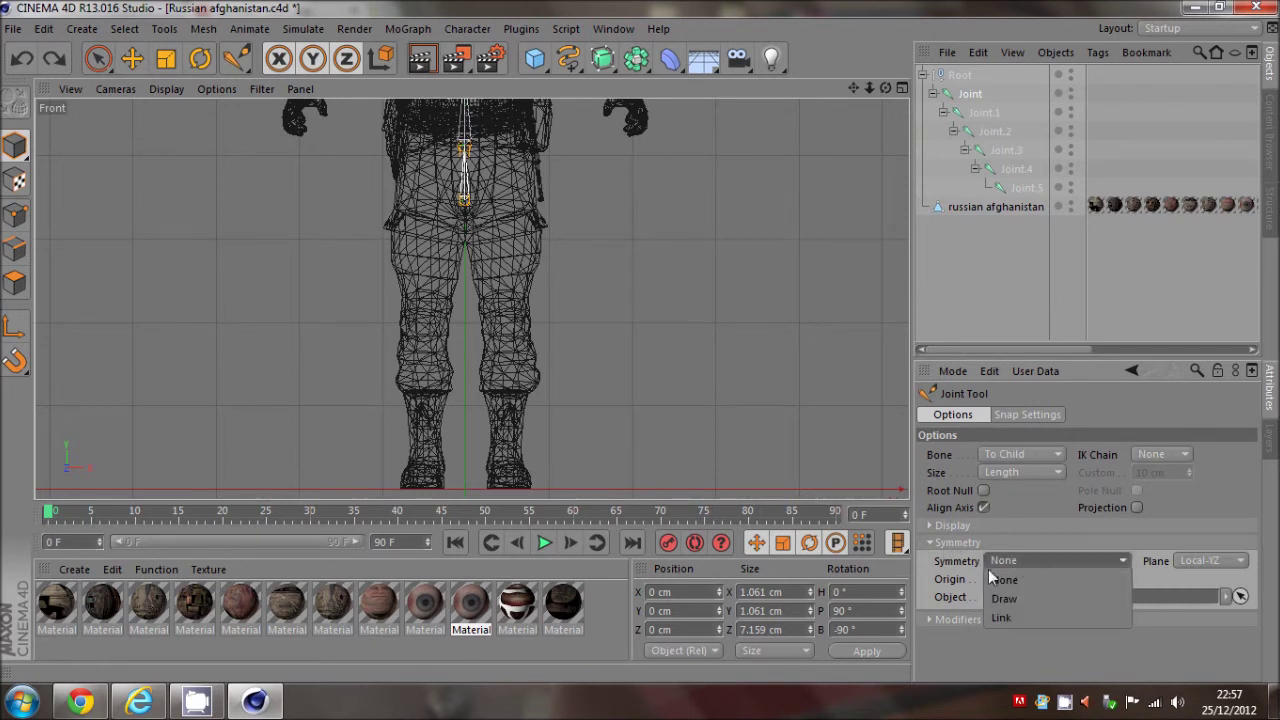
left_click(1001, 600)
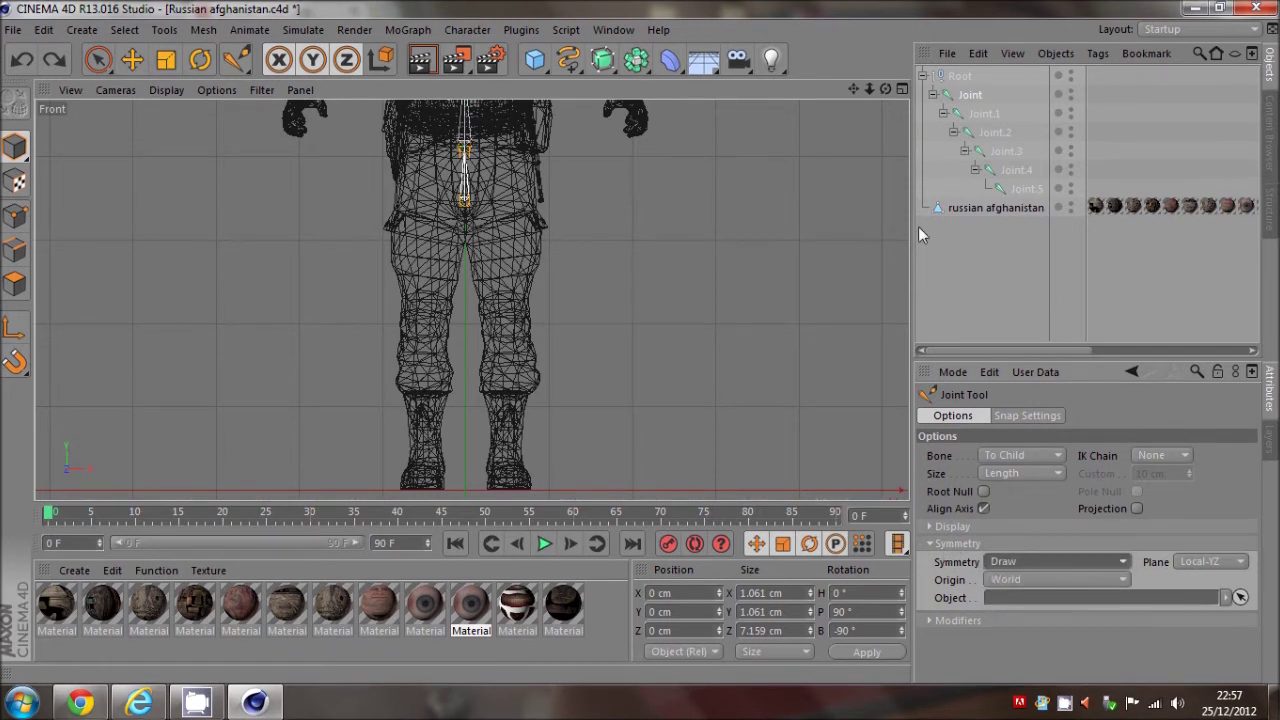
Step: From the pelvis joint, place mirrored hip joints, knee joints about 16 cm below them, and foot joints about 17 cm below the knees
left_click(968, 97)
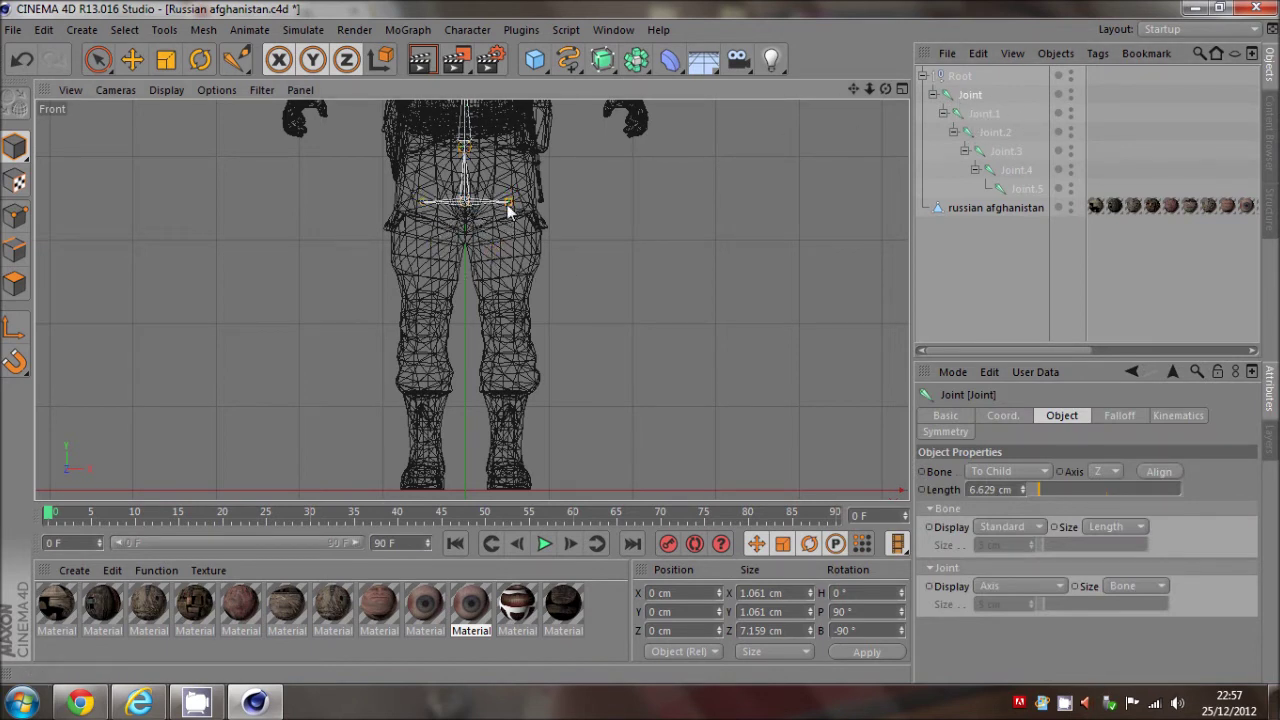
left_click(508, 203, "ctrl")
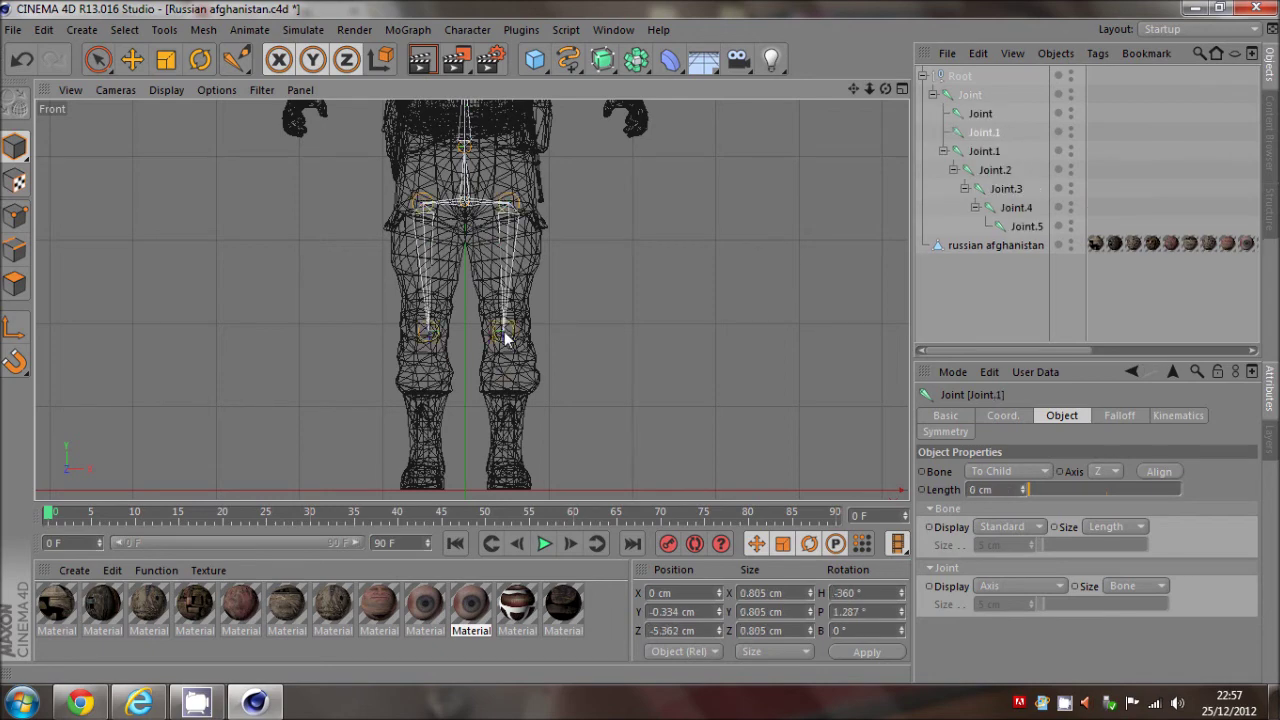
left_click(506, 337, "ctrl")
left_click(508, 481, "ctrl")
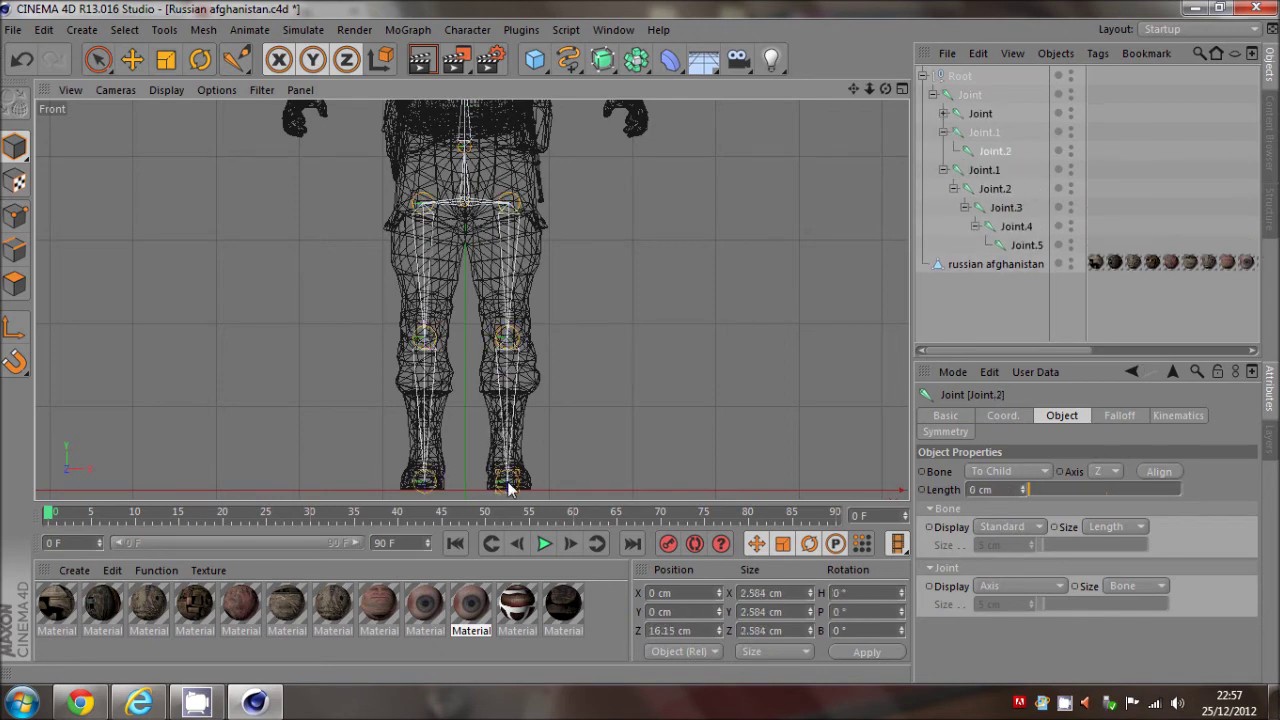
Step: In the Right view, move the first leg's knee joint back about 1.2 cm and its foot joint back about 3.7 cm to the heel
middle_click(508, 487)
middle_click(317, 390)
left_click_drag(854, 88, 636, 319)
left_click(132, 62)
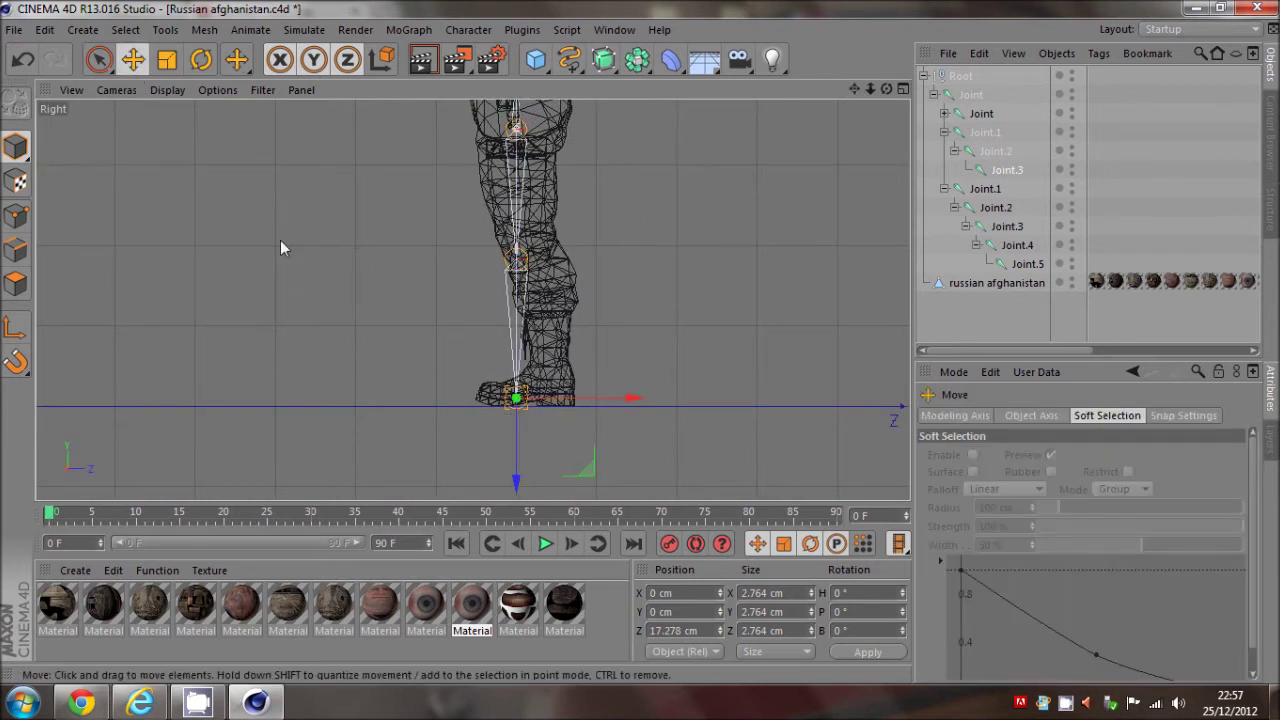
left_click(995, 152)
left_click_drag(586, 260, 601, 268)
key("ctrl+z")
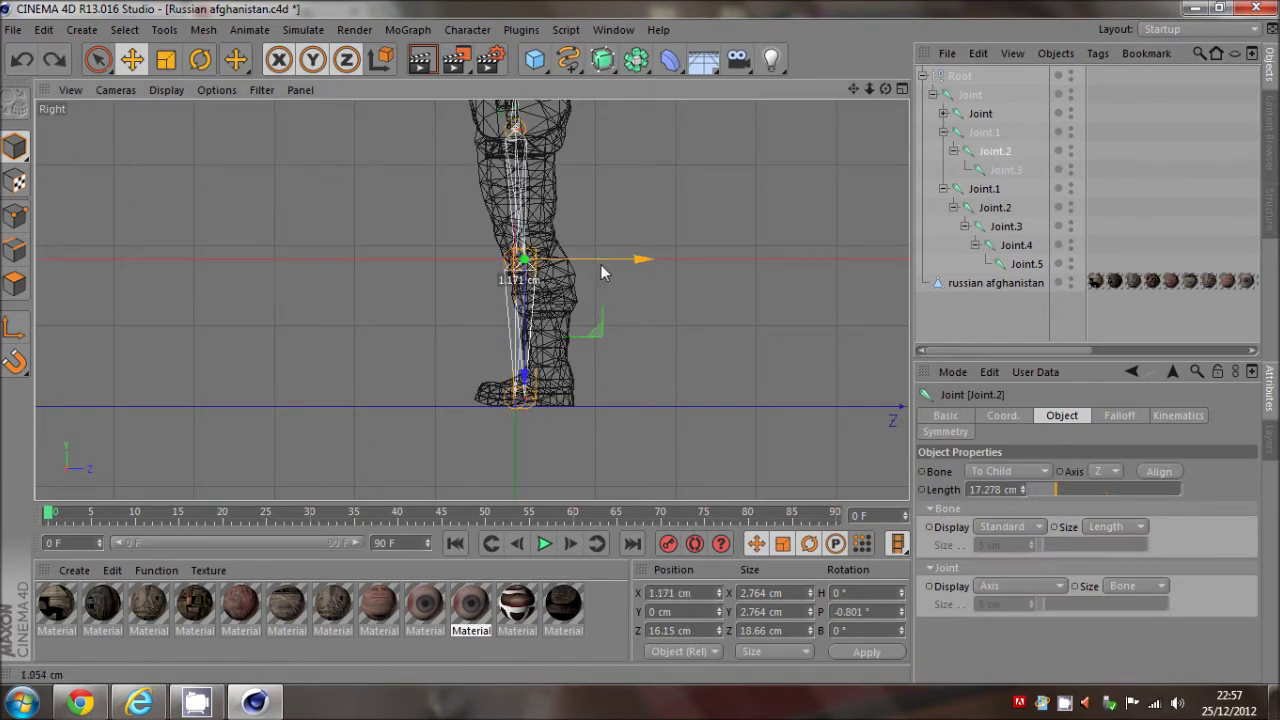
left_click(985, 172)
left_click_drag(564, 399, 596, 397)
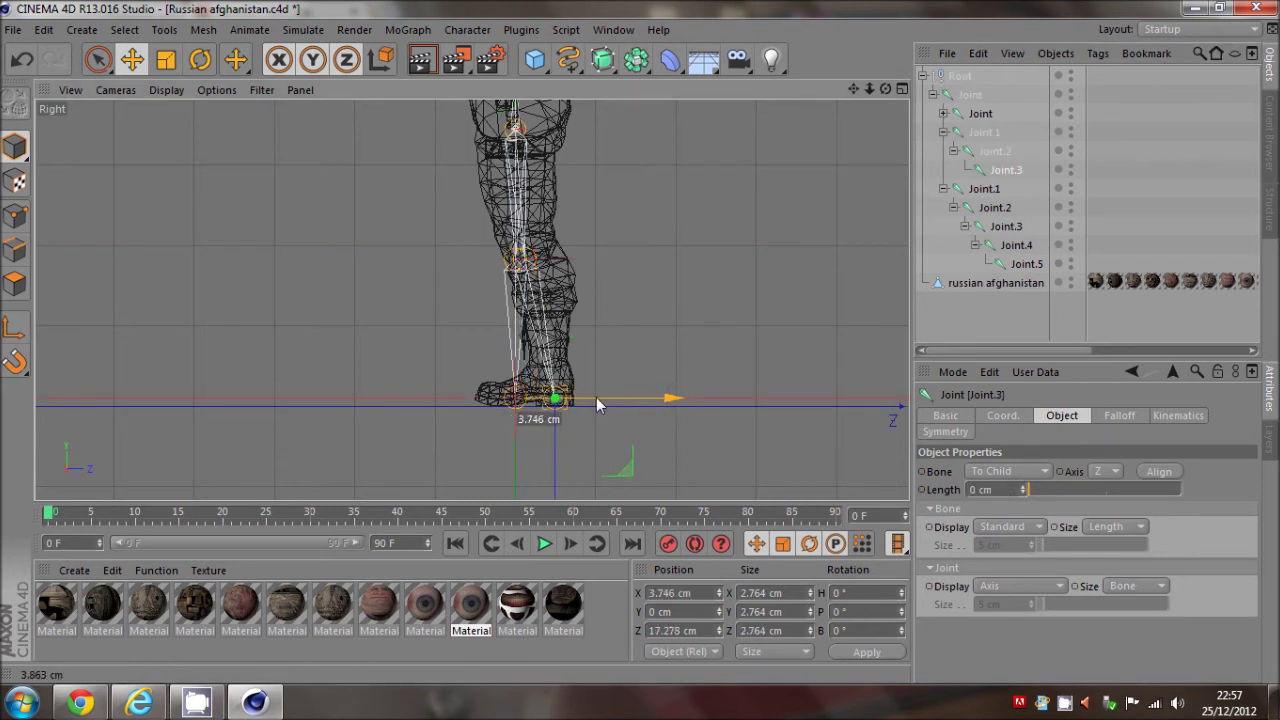
Step: Move the mirrored leg's knee joint back about 1.2 cm and its foot joint back about 3.6 cm to match the first leg
left_click(942, 115)
left_click(990, 132)
left_click_drag(568, 266, 563, 272)
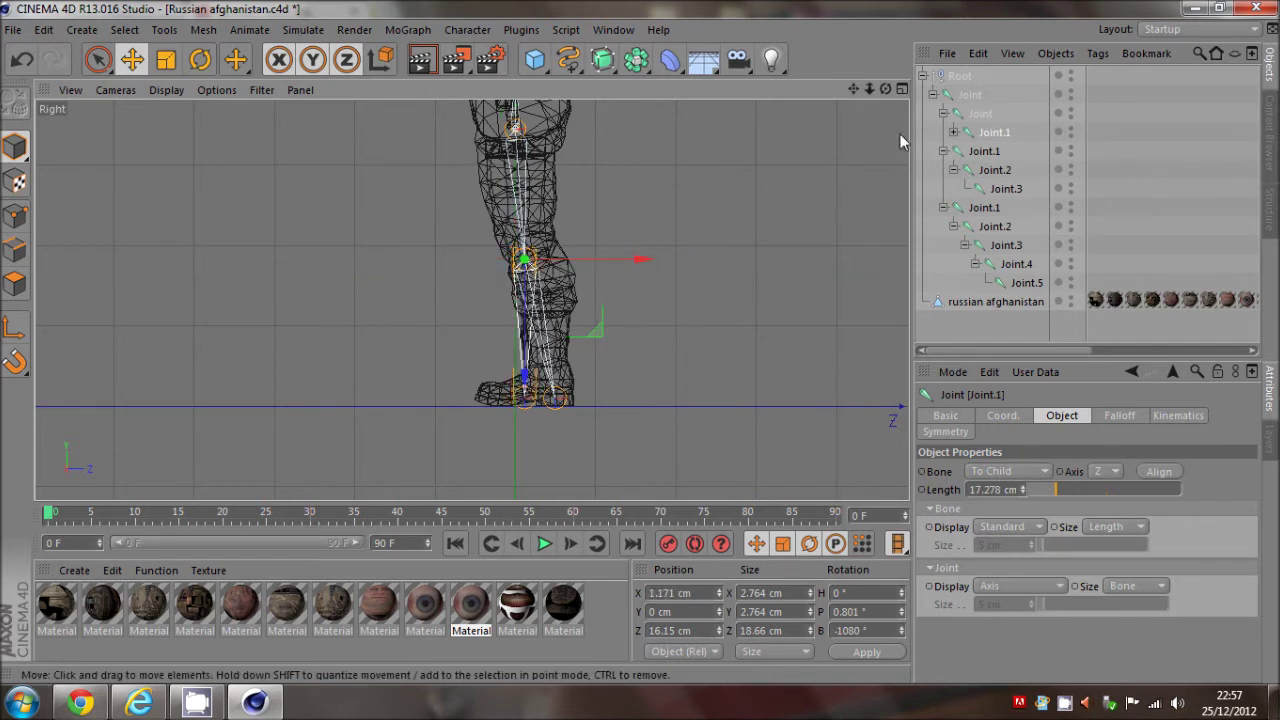
left_click(953, 132)
left_click(1004, 151)
left_click_drag(580, 400, 609, 403)
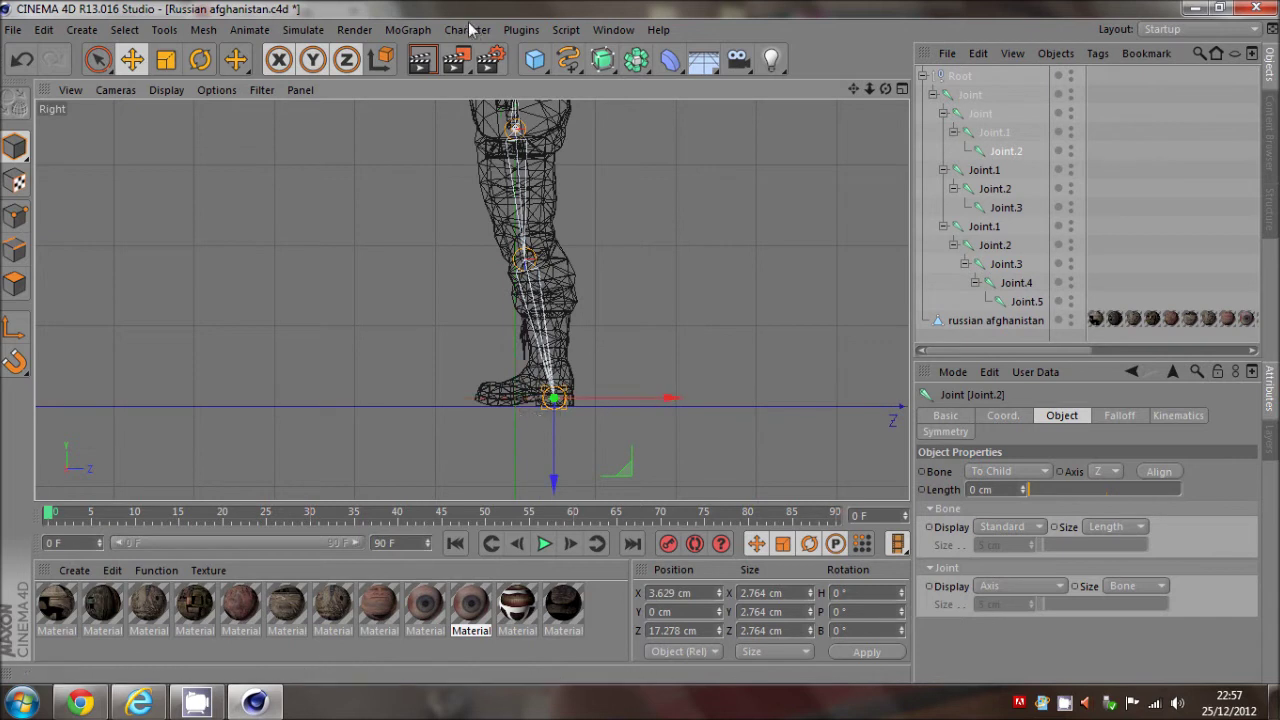
Step: With the Joint Tool, add a mid-foot joint about 7.3 cm forward of the heel joint and a toe joint about 3.4 cm further
left_click(467, 29)
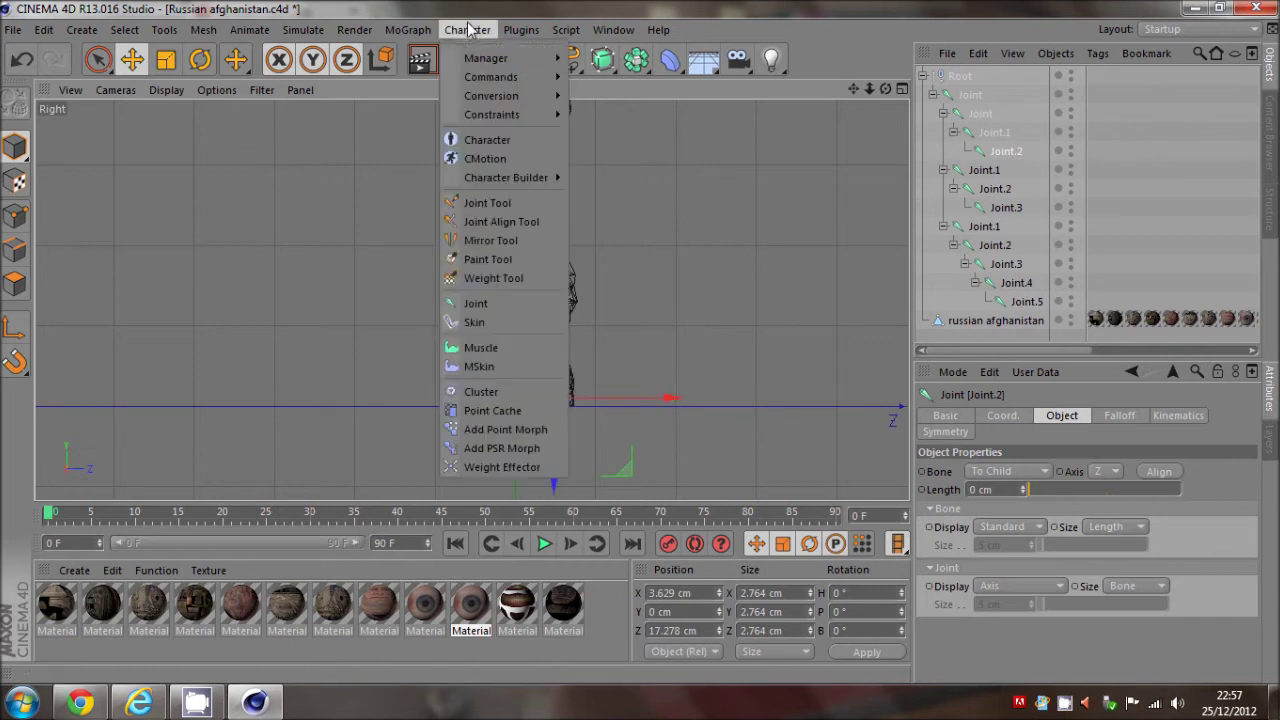
left_click(490, 203)
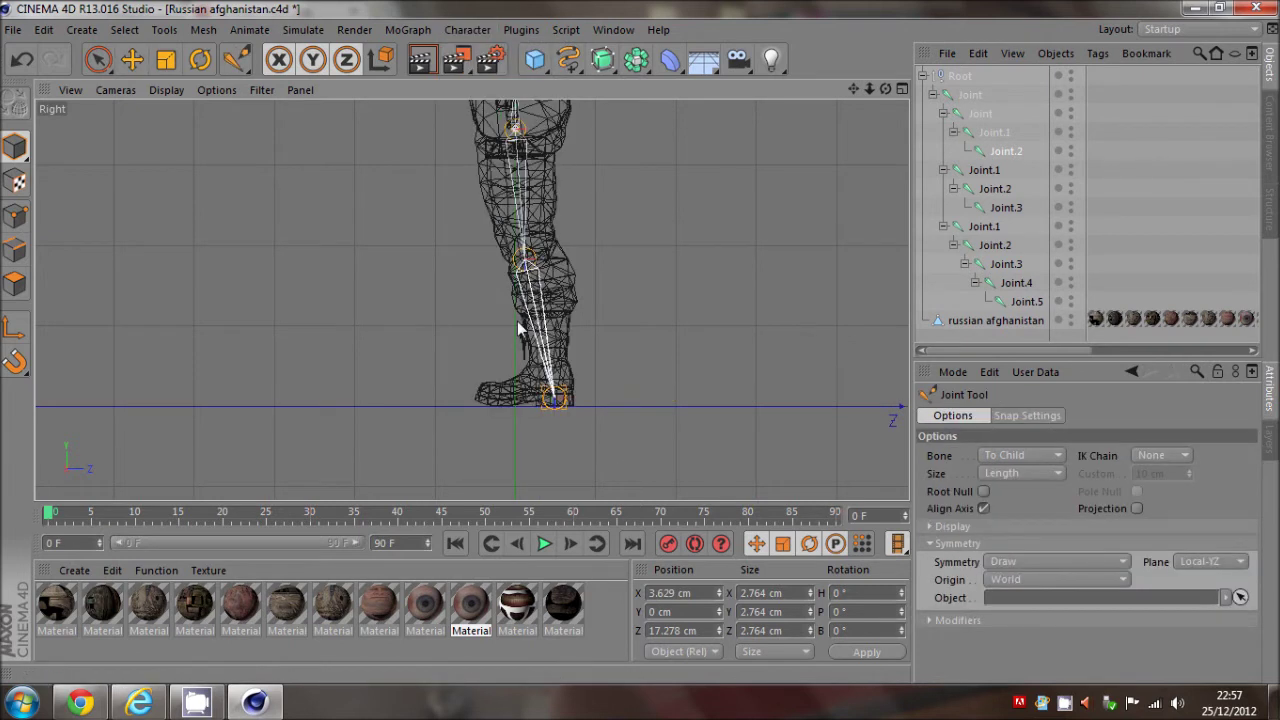
left_click(512, 402, "ctrl")
scroll(511, 402, "up", 4)
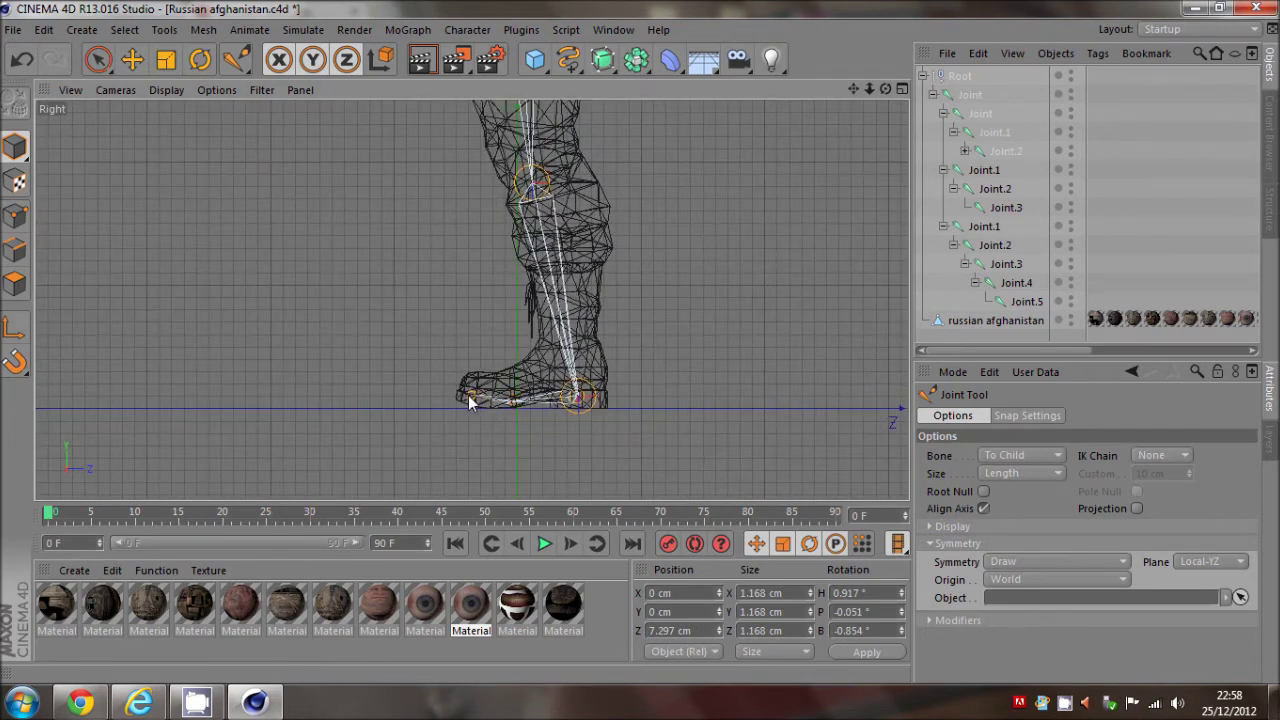
left_click(470, 399, "ctrl")
left_click(131, 59)
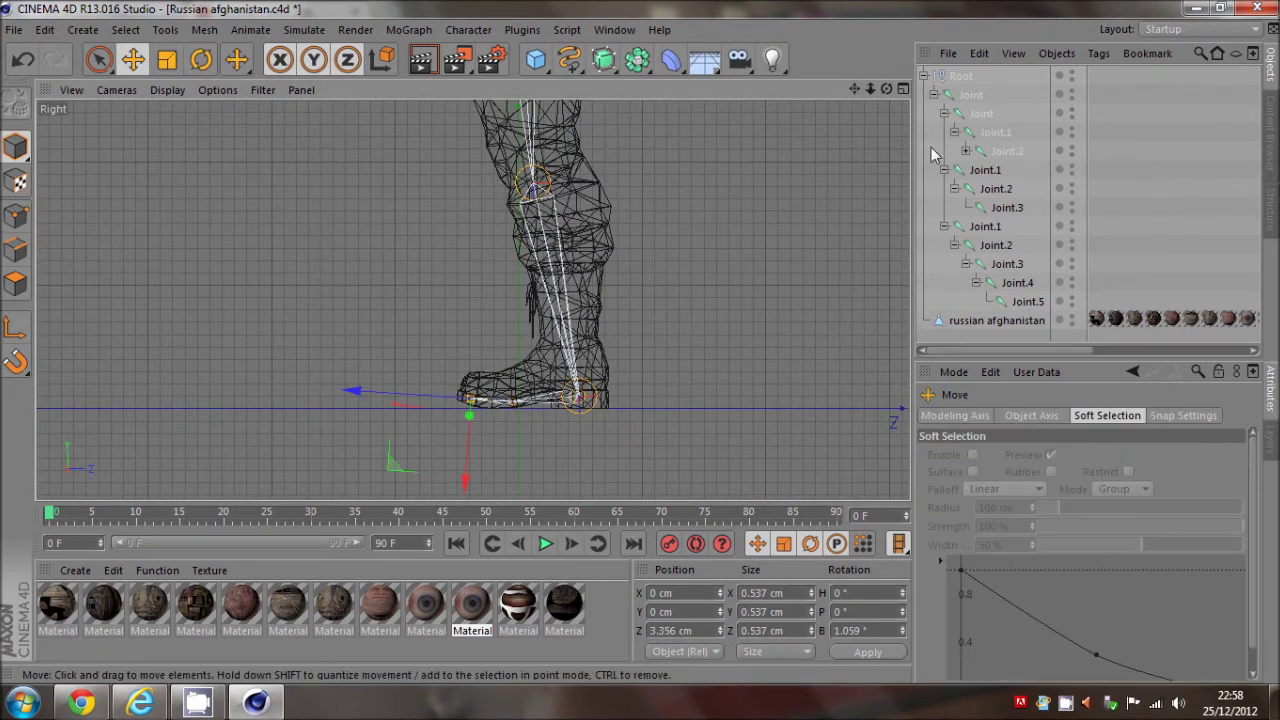
Step: Delete the duplicate mid-foot and toe joint chain parented under the first leg's foot joint
left_click(994, 155)
left_click_drag(586, 412, 583, 413)
left_click(1007, 209)
middle_click(352, 222)
middle_click(352, 222)
scroll(483, 457, "up", 6)
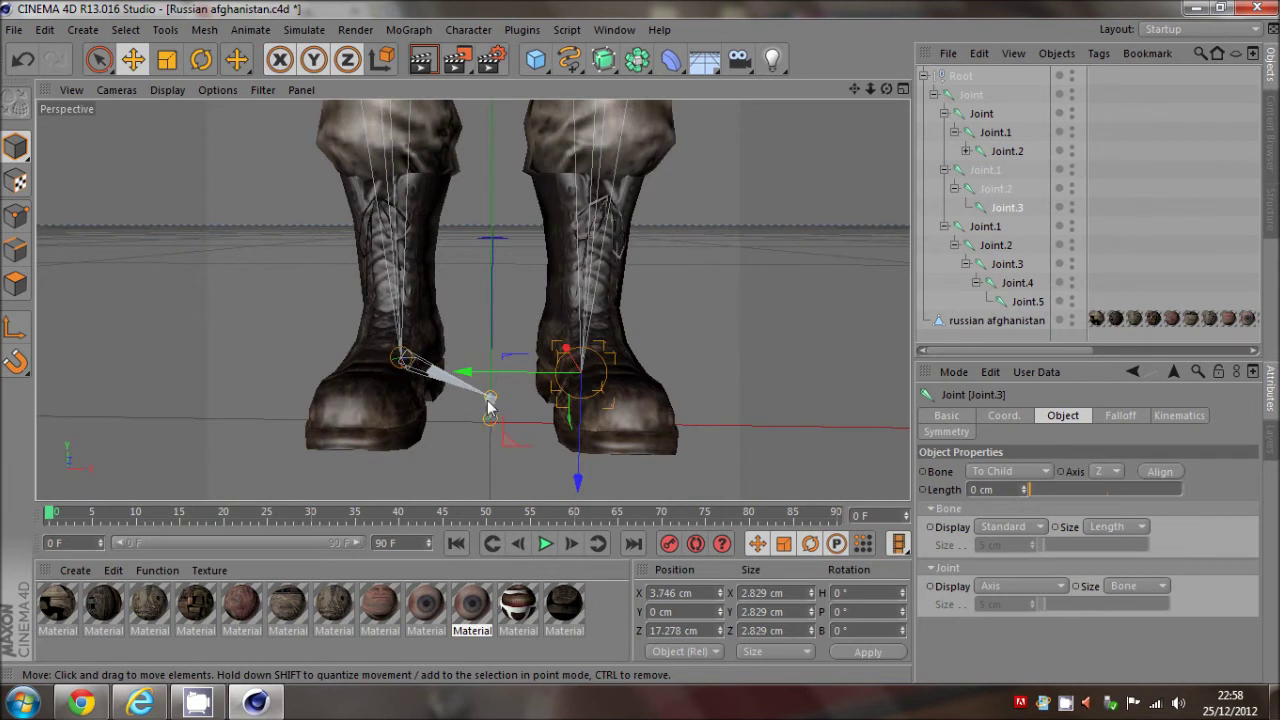
left_click(1003, 153)
left_click(994, 133)
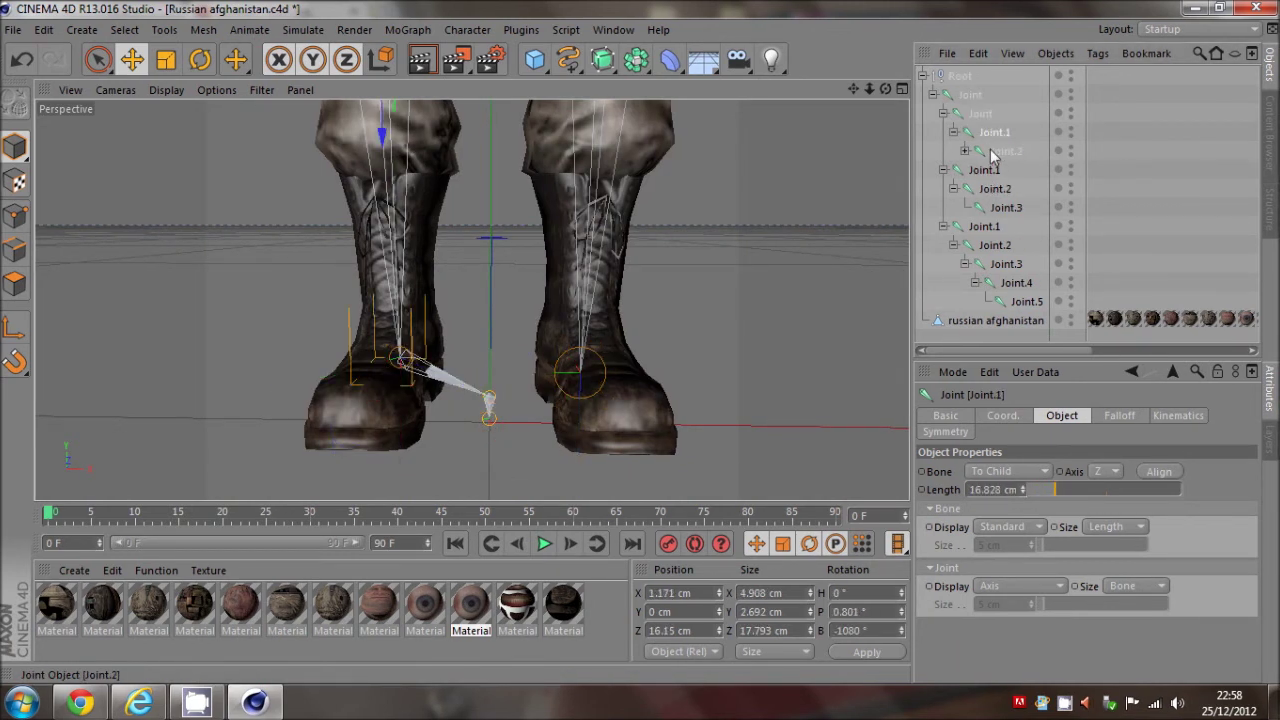
left_click(969, 150)
left_click(965, 150)
left_click(1018, 170)
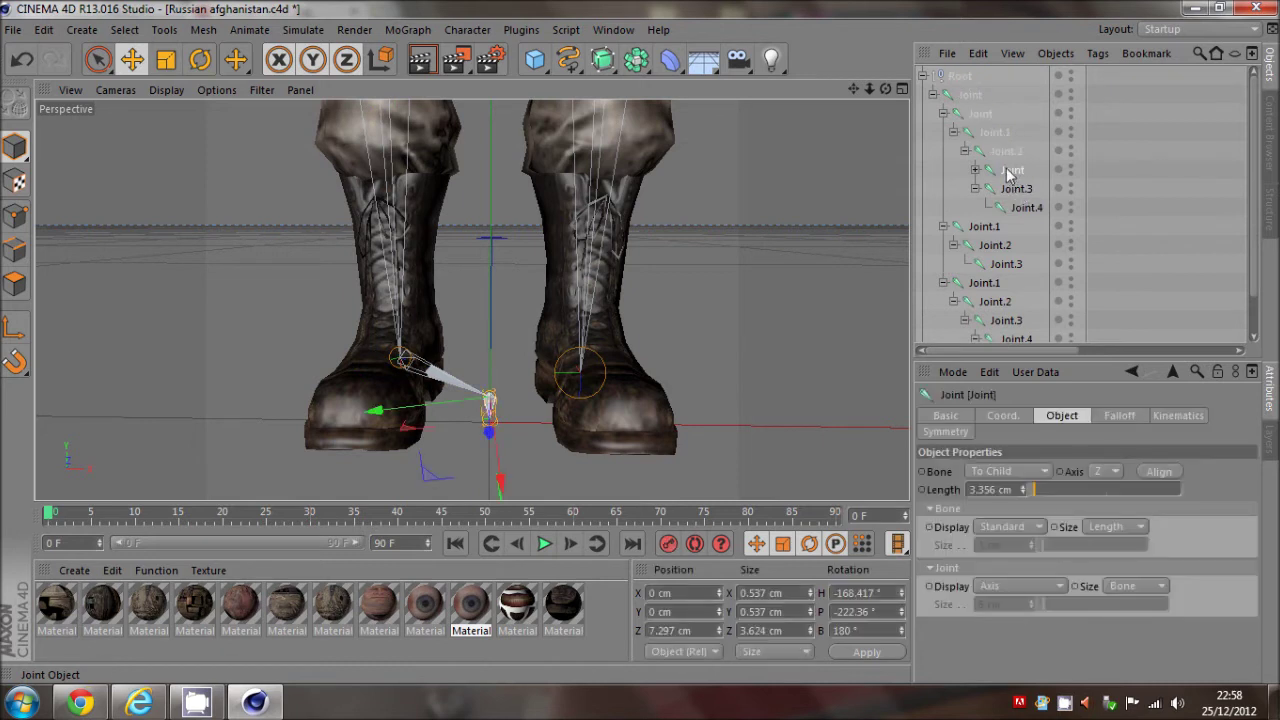
left_click(1005, 192)
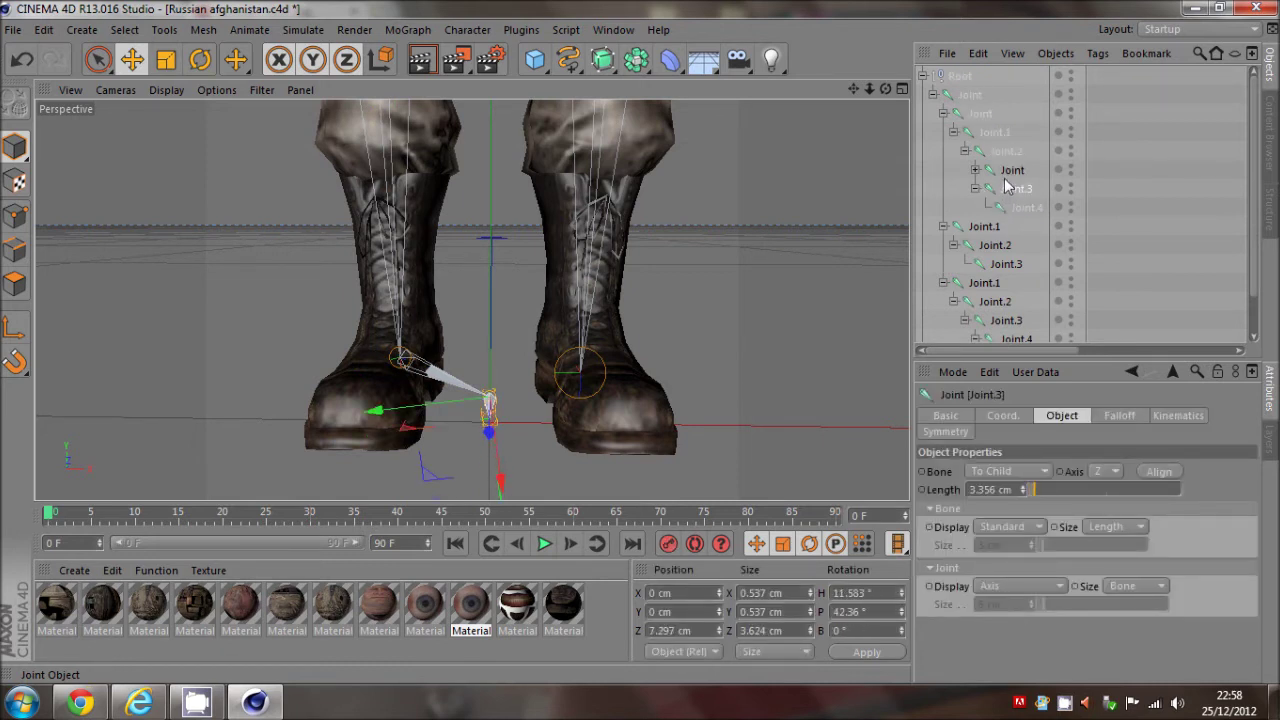
left_click_drag(1007, 187, 1008, 187)
Step: In the Front view, move the first leg's mid-foot and toe joint chain sideways from the centre line into its boot
left_click(1011, 172)
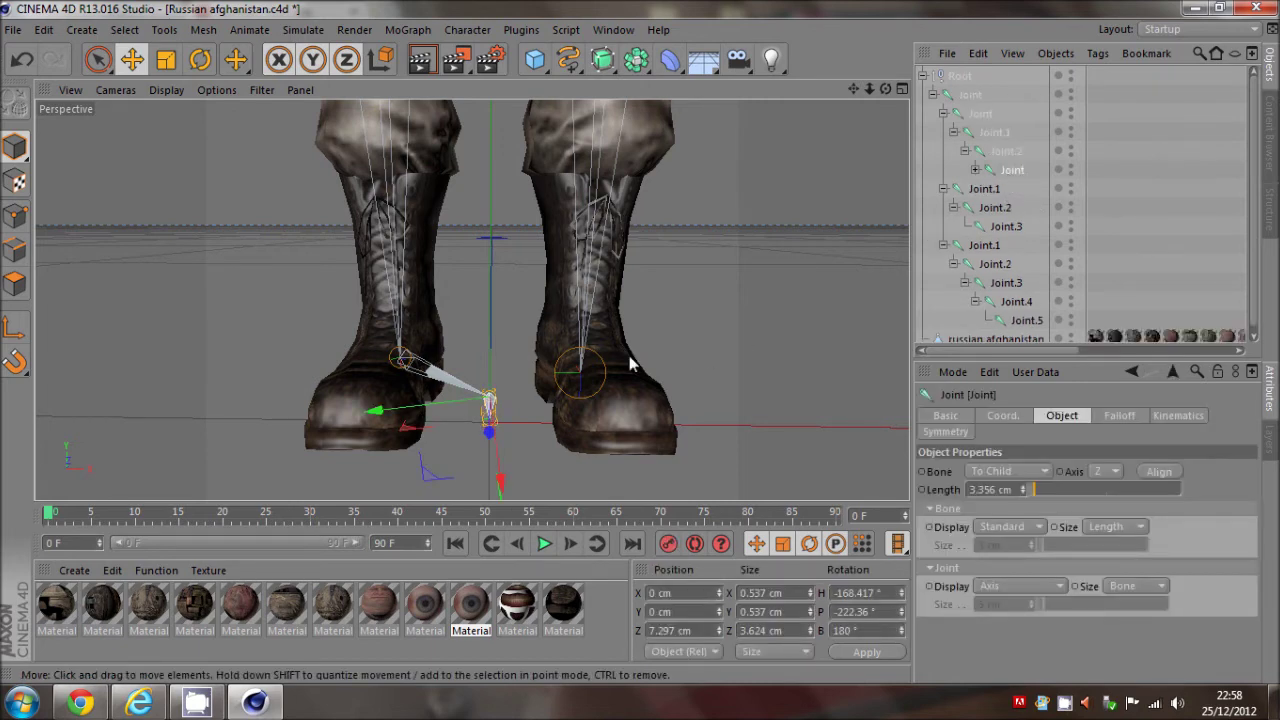
middle_click(538, 395)
middle_click(644, 417)
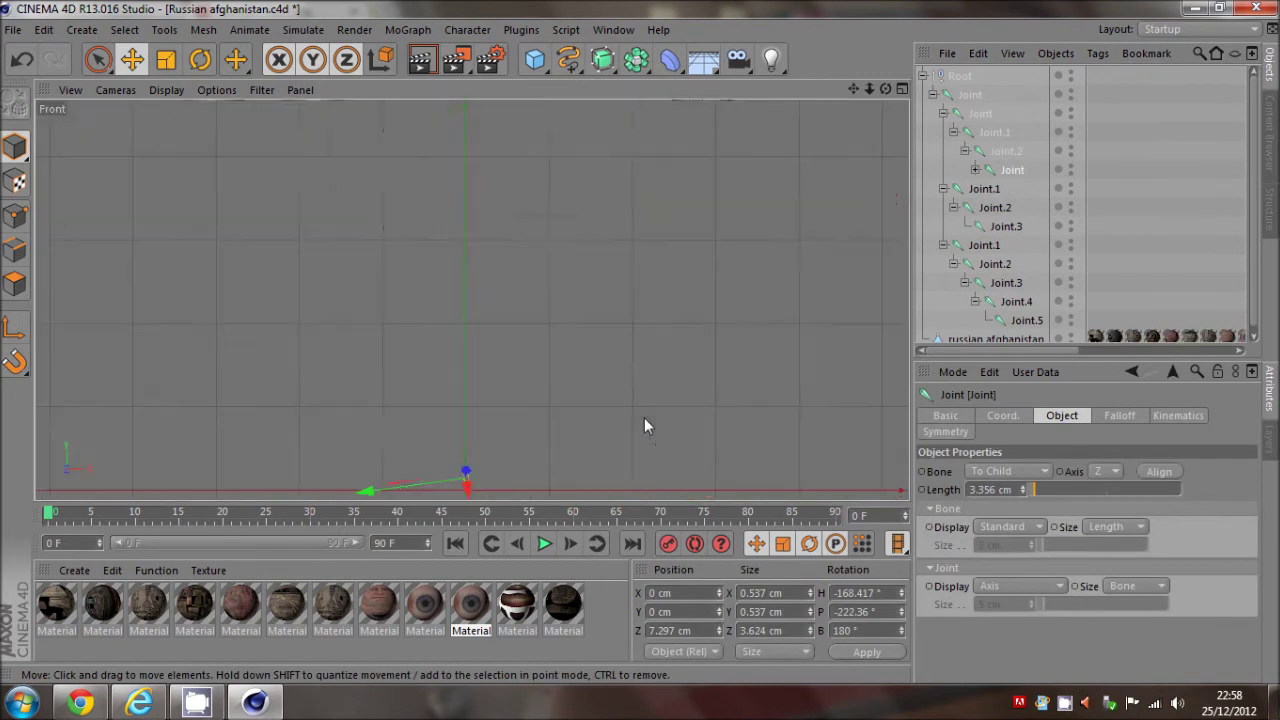
middle_click_drag(625, 389, 654, 298, "alt")
left_click_drag(615, 418, 539, 423)
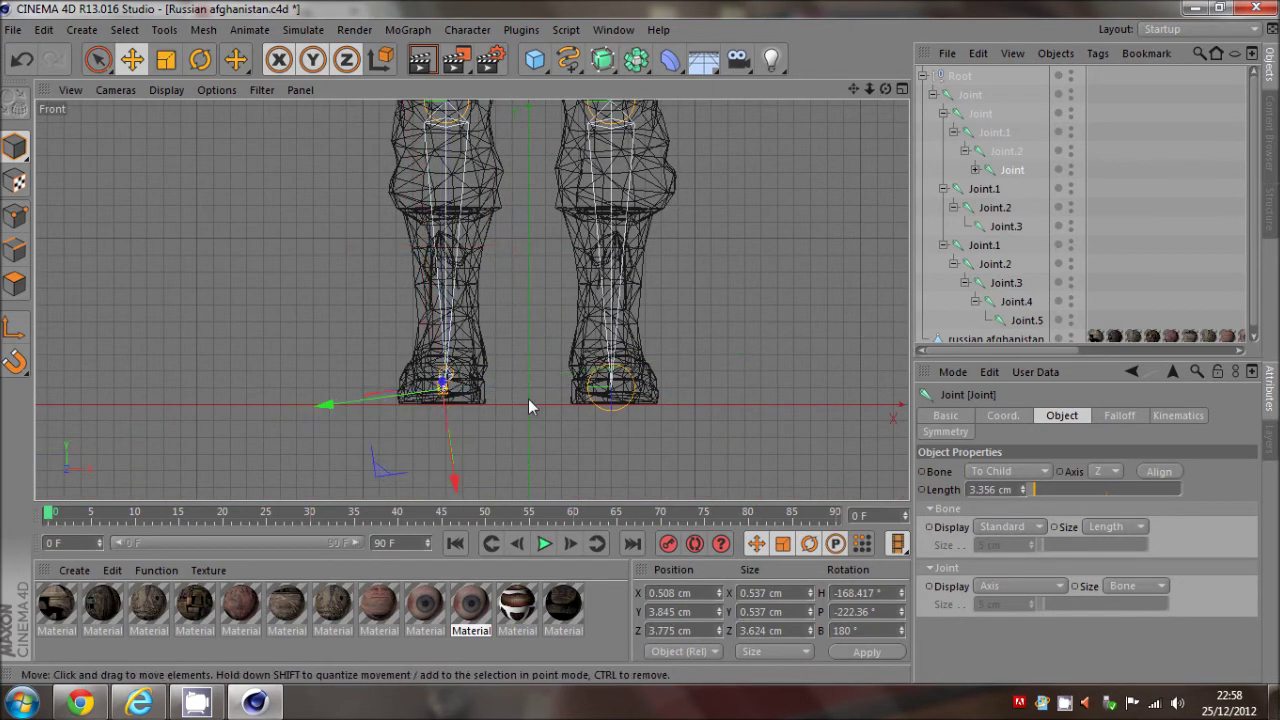
middle_click(528, 398)
middle_click(450, 275)
left_click(1114, 284)
Step: With the Joint Tool's symmetry set to None, add a mid-foot joint about 7.4 cm forward of the second heel and a toe joint about 3.3 cm further
middle_click(479, 380)
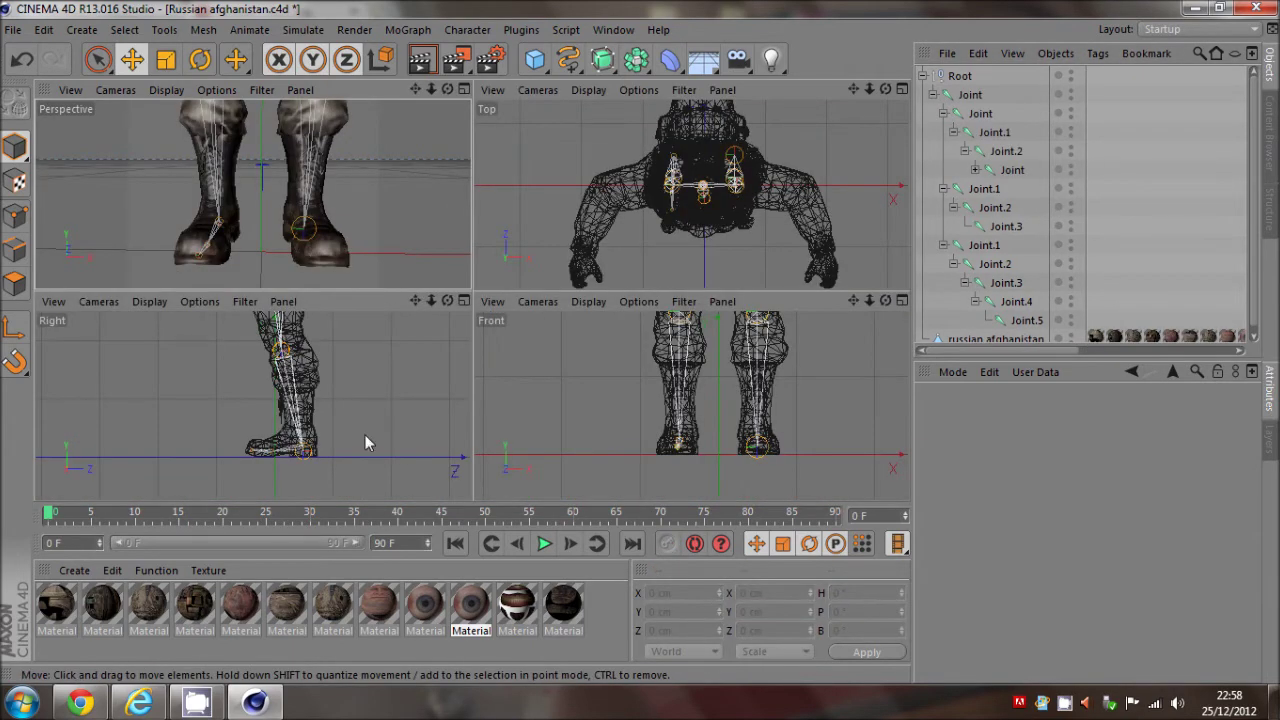
middle_click(365, 435)
left_click(1006, 226)
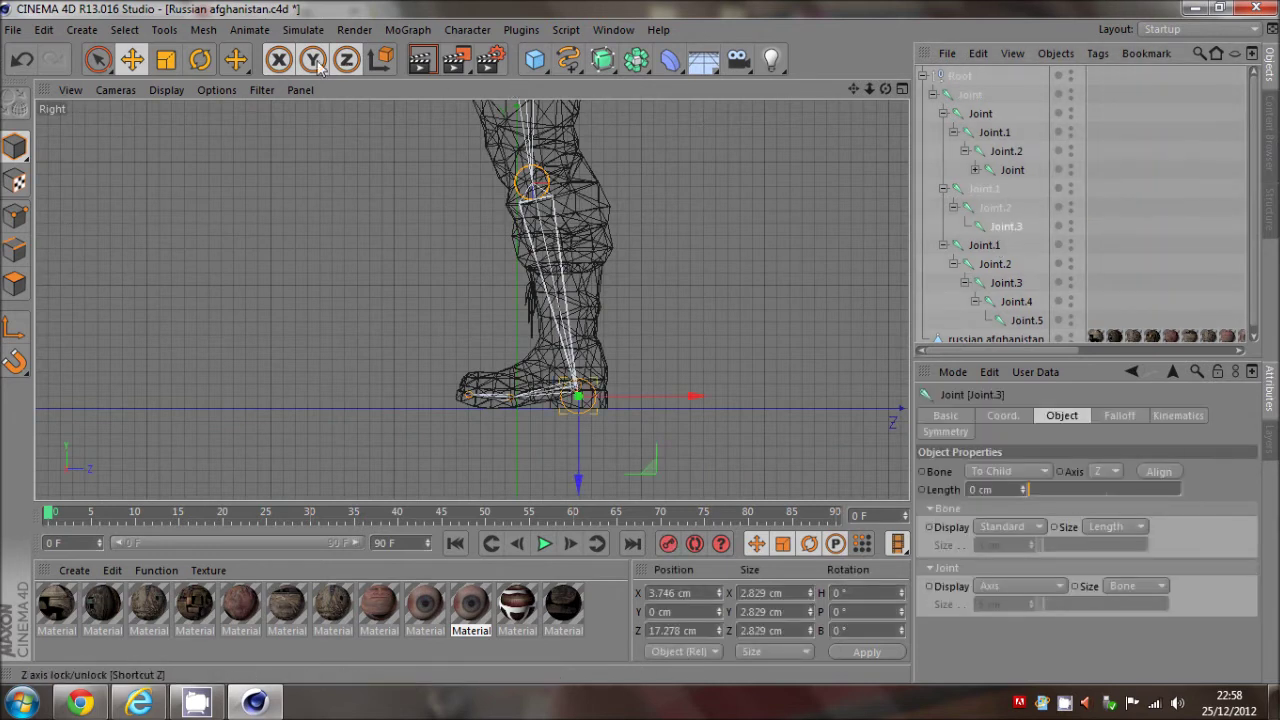
left_click_drag(236, 59, 339, 207)
left_click(304, 112)
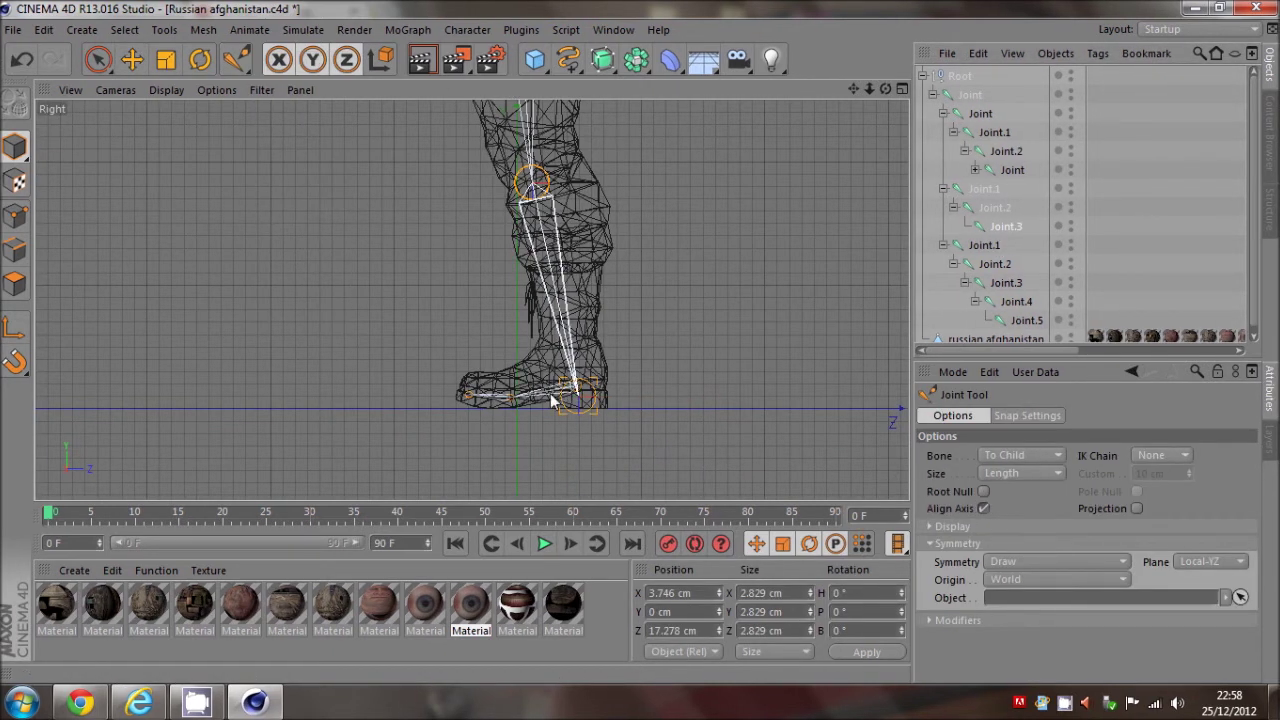
left_click(1055, 561)
left_click(1005, 569)
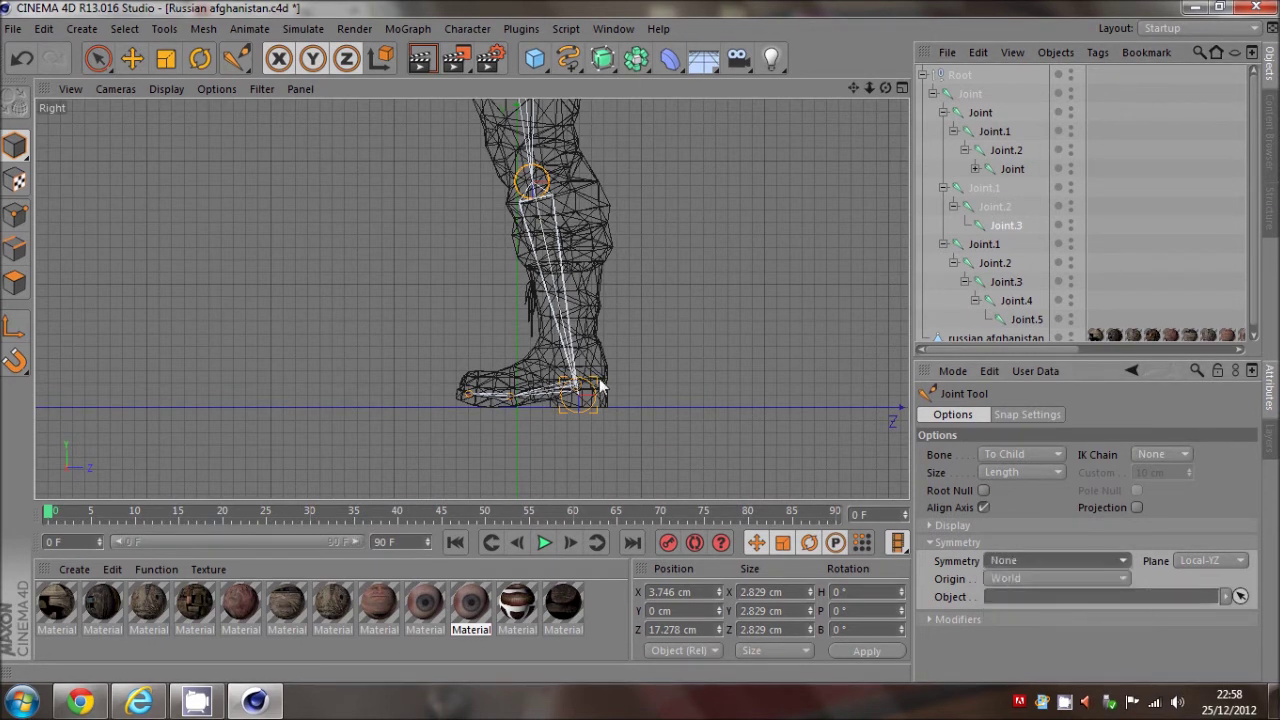
left_click(510, 397, "ctrl")
Step: In the Front view, move the second leg's mid-foot and toe joint chain about 5.2 cm sideways into its boot
middle_click(476, 397)
middle_click(374, 220)
left_click(1008, 265)
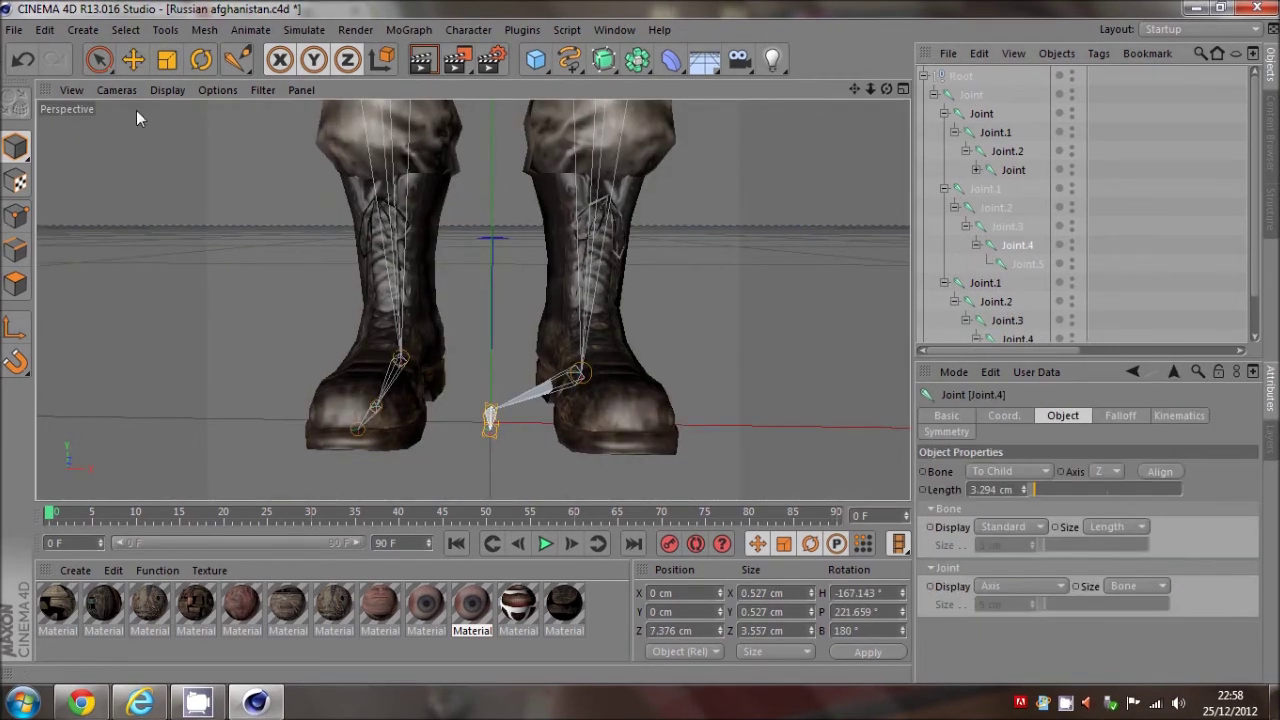
left_click(132, 59)
middle_click(349, 337)
middle_click(547, 430)
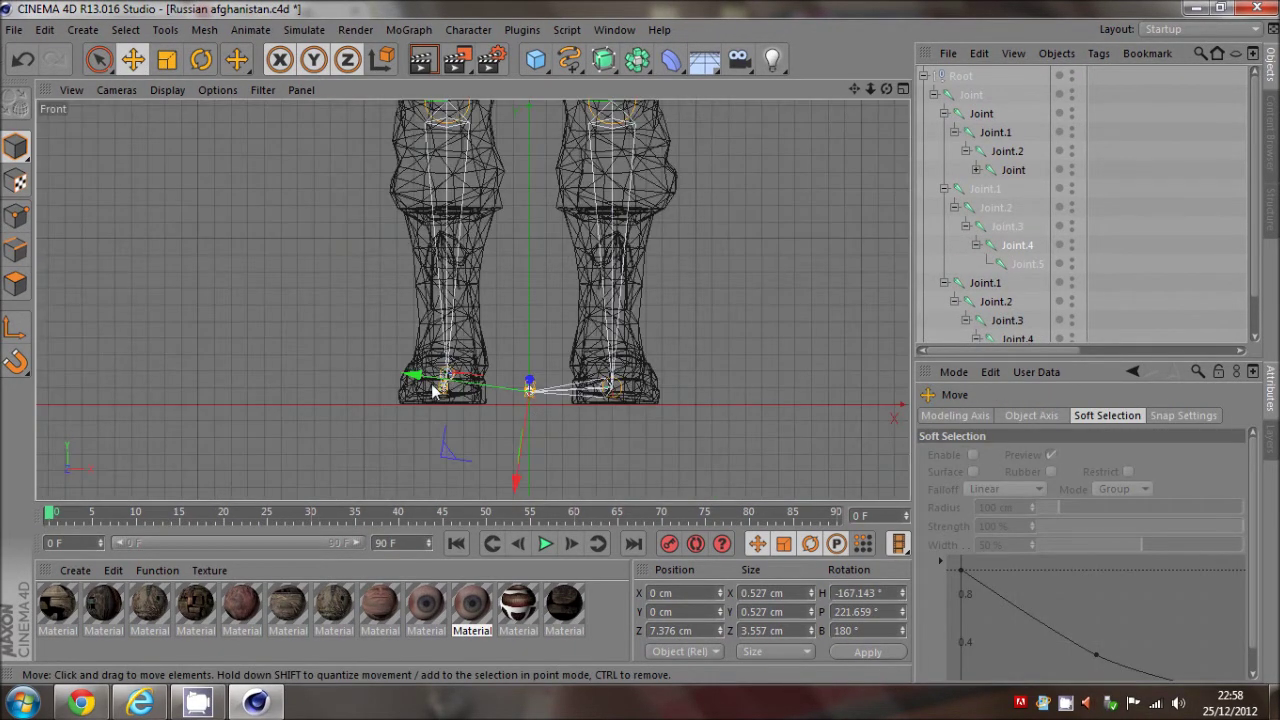
left_click_drag(586, 455, 681, 453)
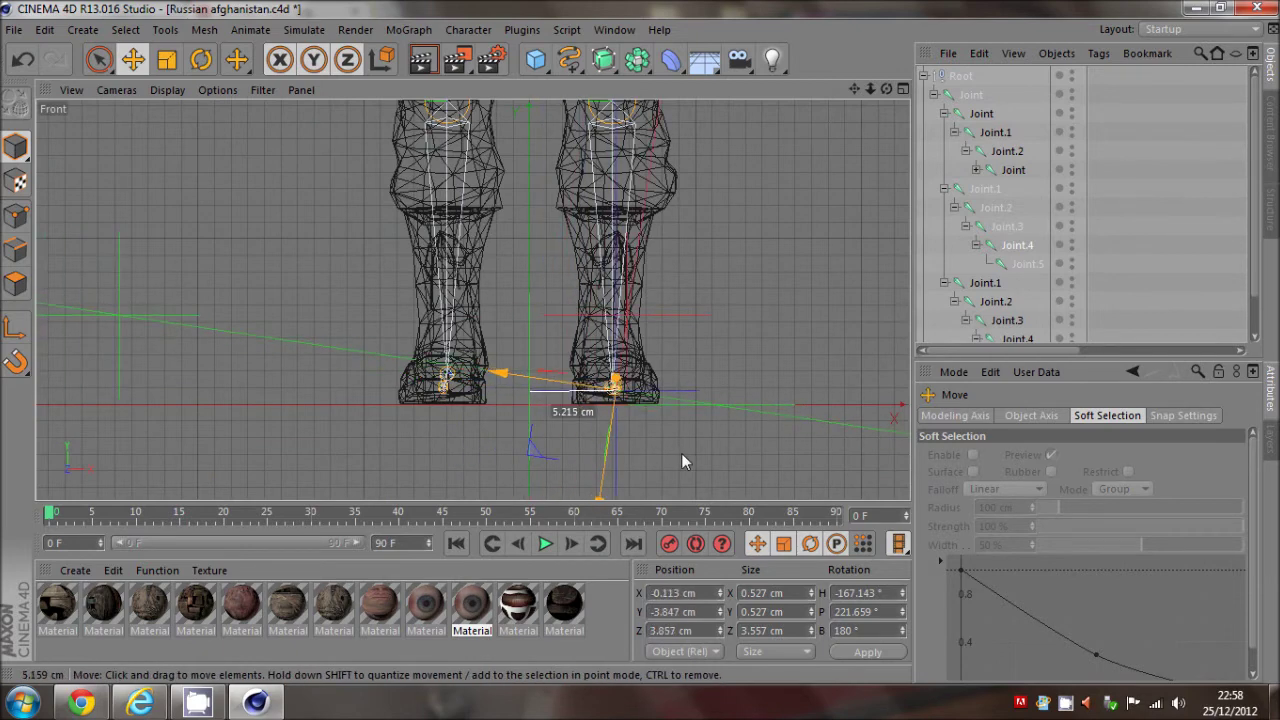
middle_click(497, 374)
middle_click(420, 262)
left_click(855, 207)
Step: Frame the soldier's upper body in the Front view and collapse the two leg joint chains in the hierarchy
left_click_drag(867, 90, 639, 341)
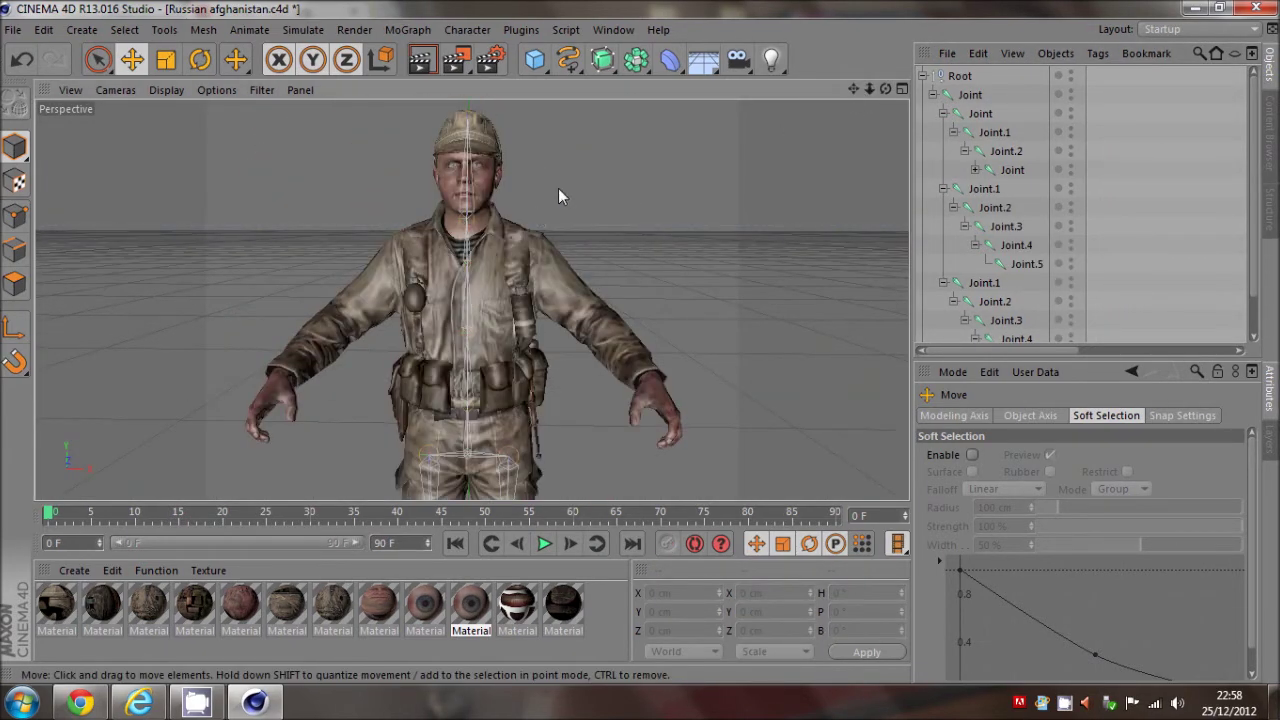
middle_click(558, 188)
middle_click(626, 396)
left_click_drag(853, 89, 639, 341)
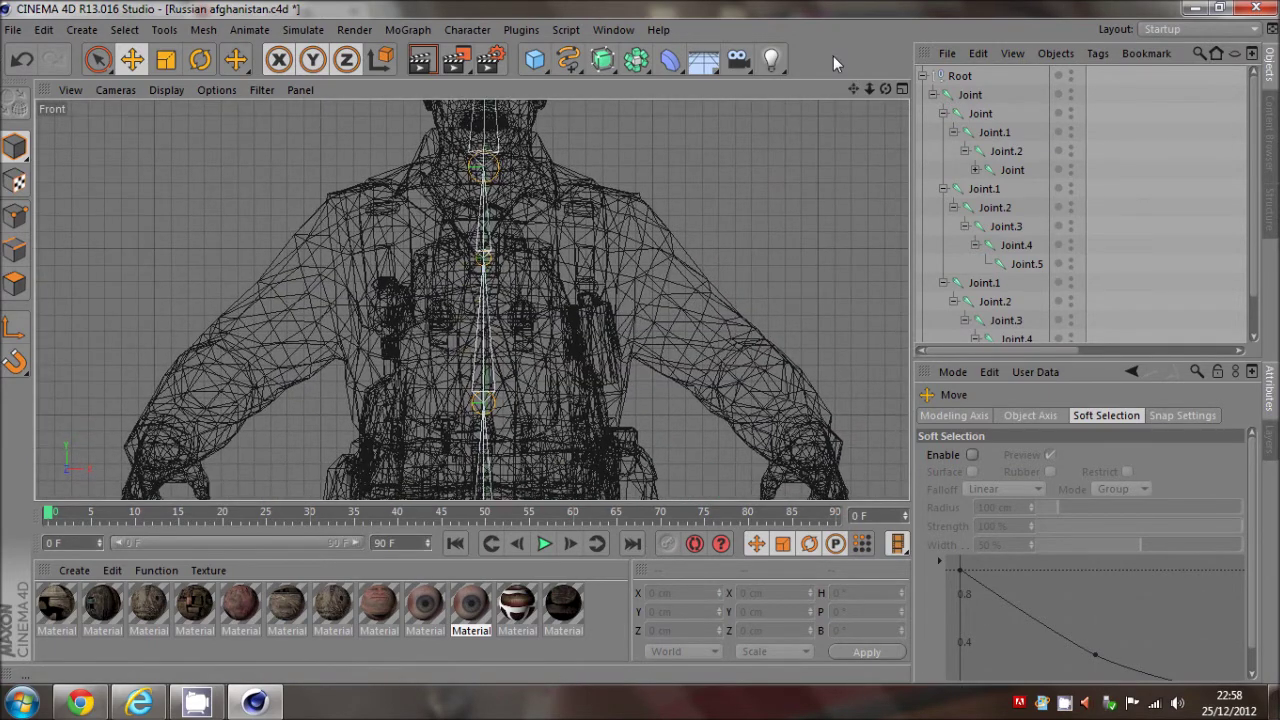
left_click(483, 262)
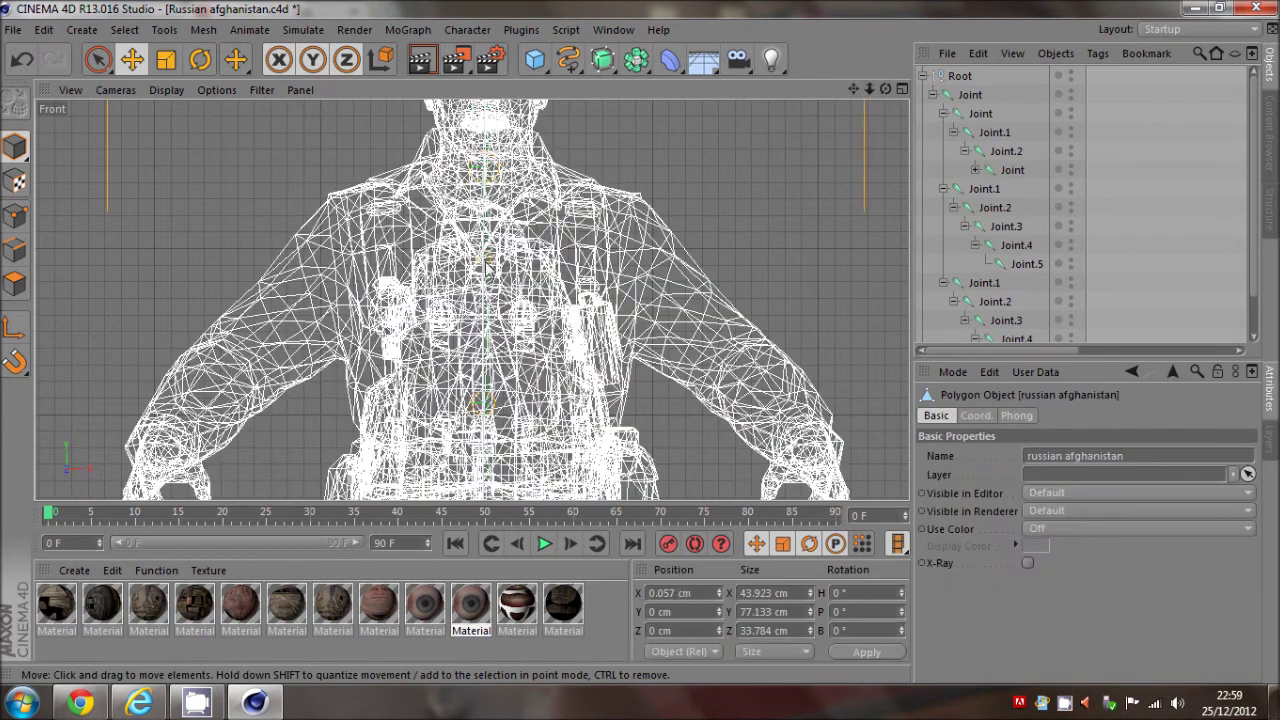
left_click(1134, 273)
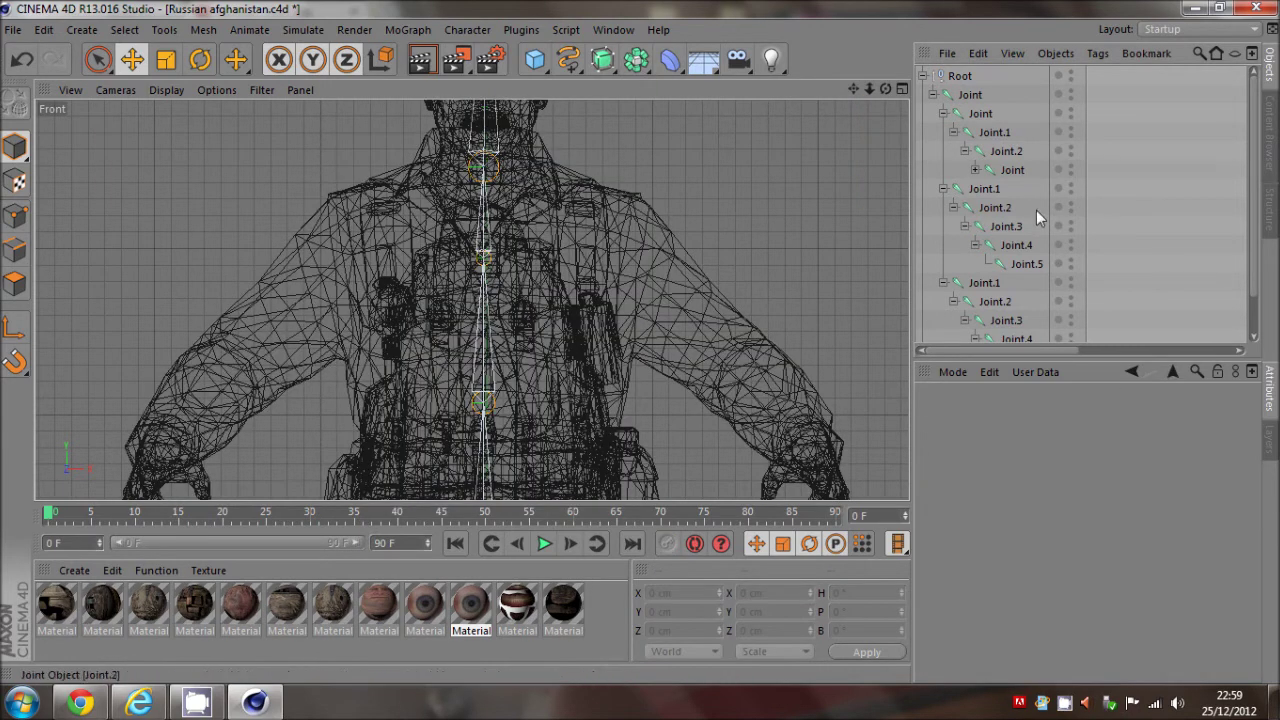
left_click(943, 113)
left_click(943, 132)
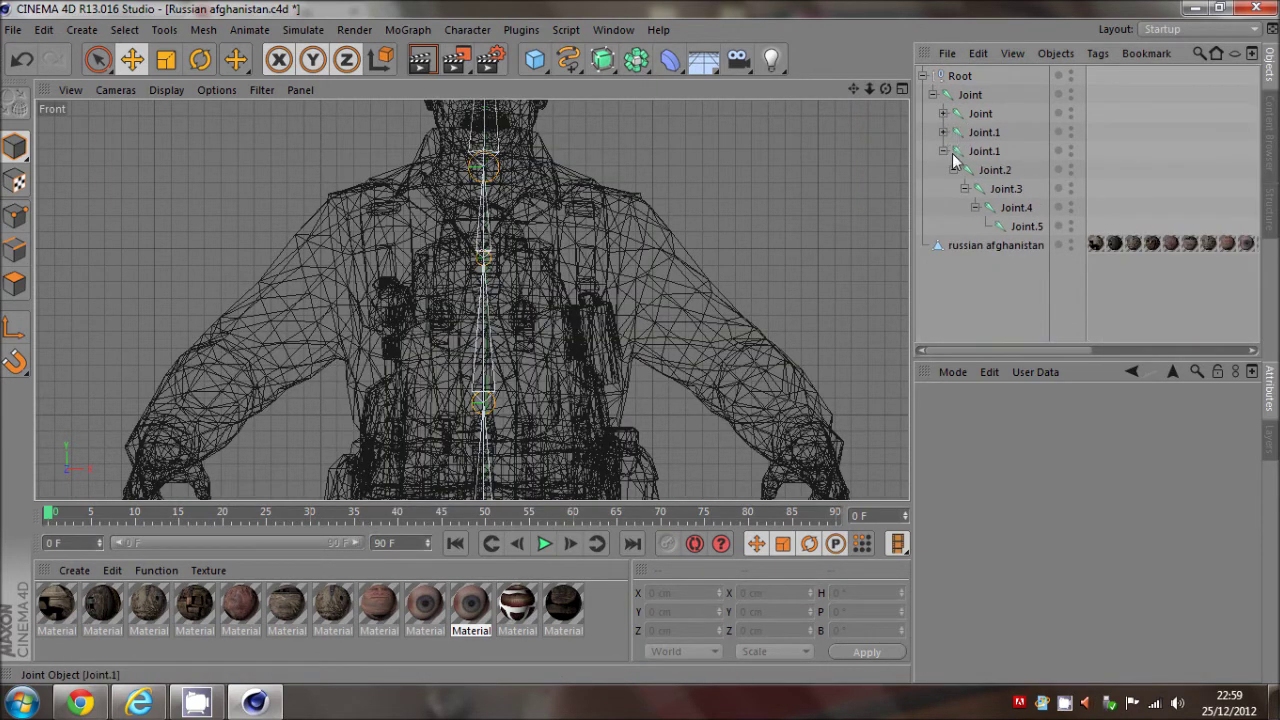
Step: From the chest joint, use Joint Tool symmetry Draw to place mirrored shoulder joints, elbows about 12.25 cm further and wrists about 6.7 cm beyond
left_click(1000, 188)
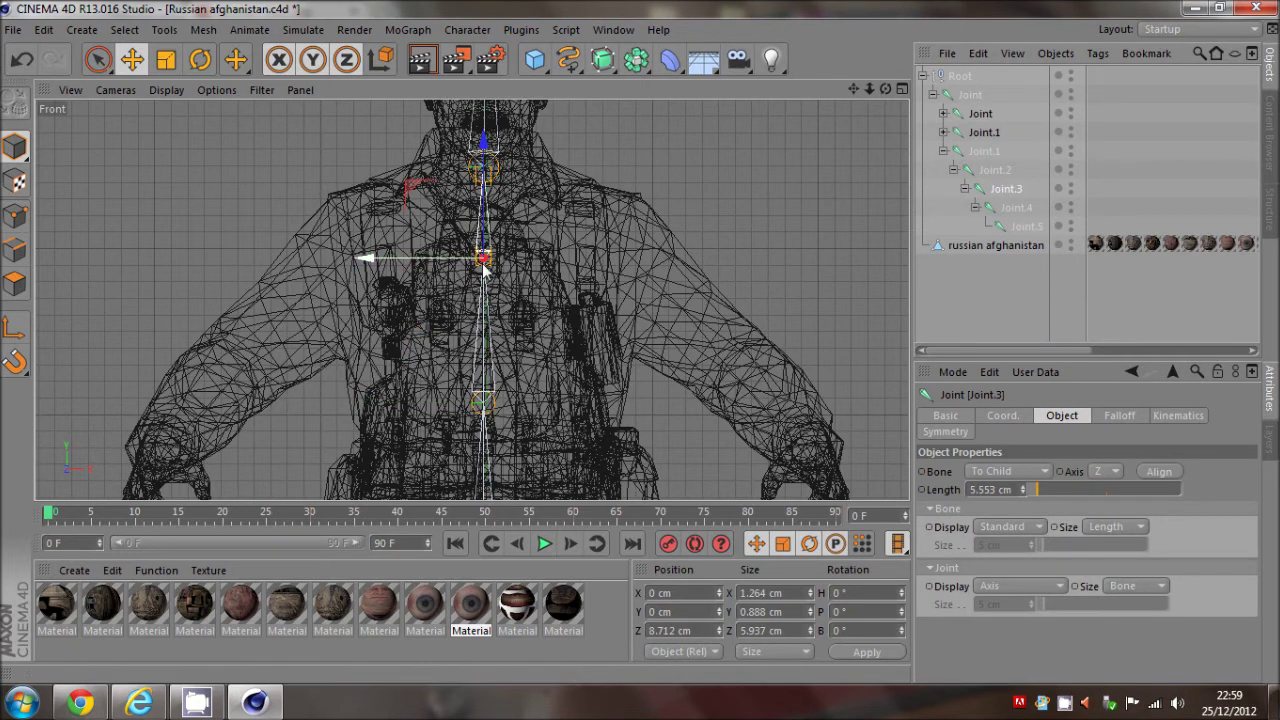
left_click_drag(236, 59, 305, 116)
left_click(1055, 561)
left_click(1000, 590)
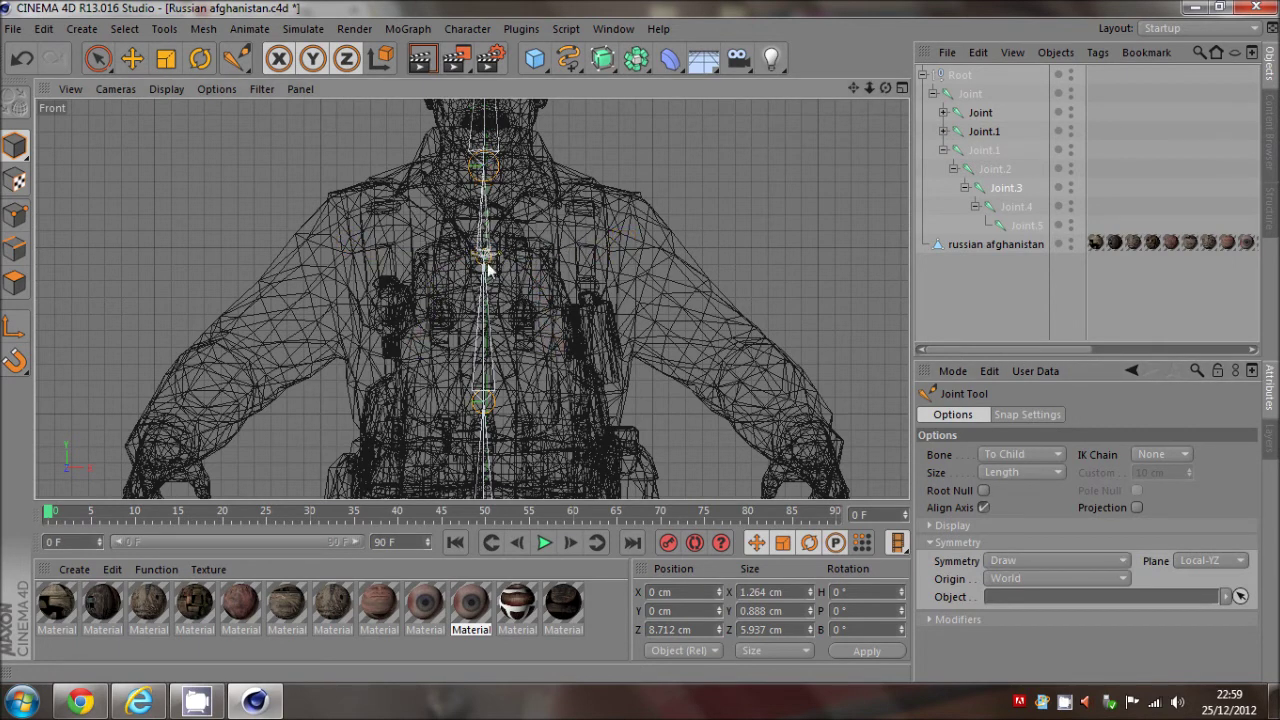
left_click(627, 230, "ctrl")
left_click(751, 380, "ctrl")
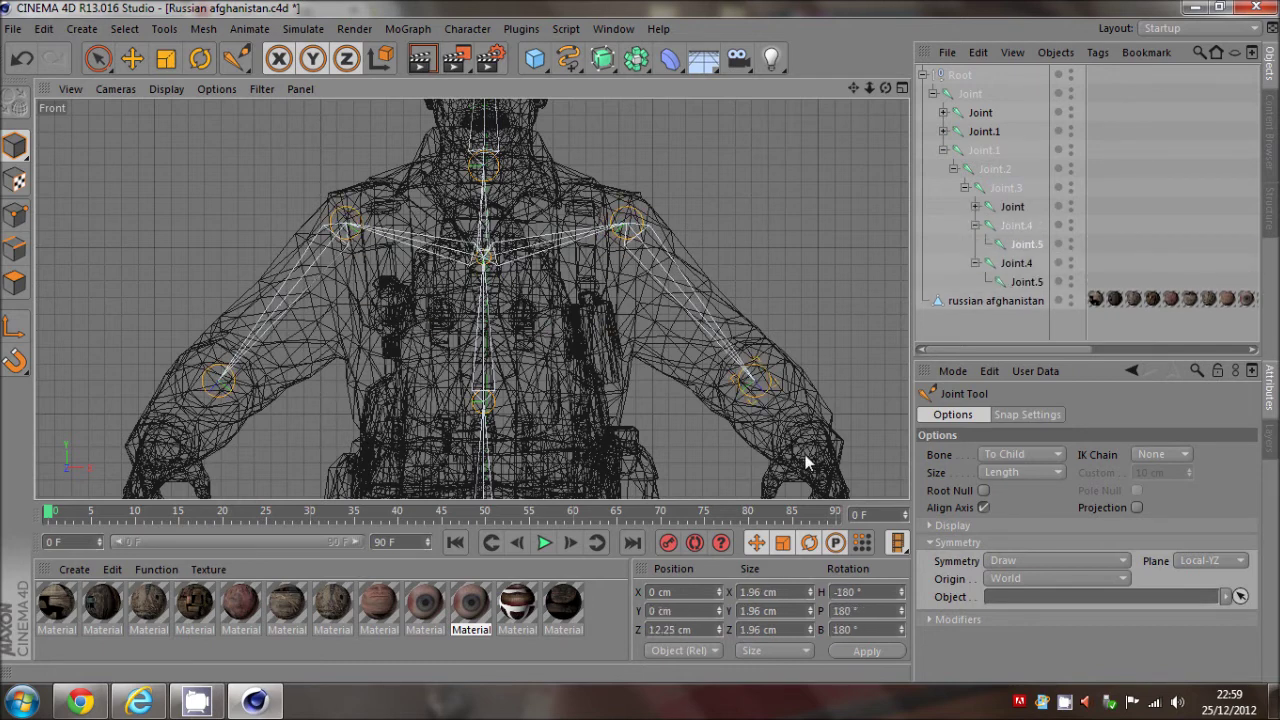
left_click(816, 471, "ctrl")
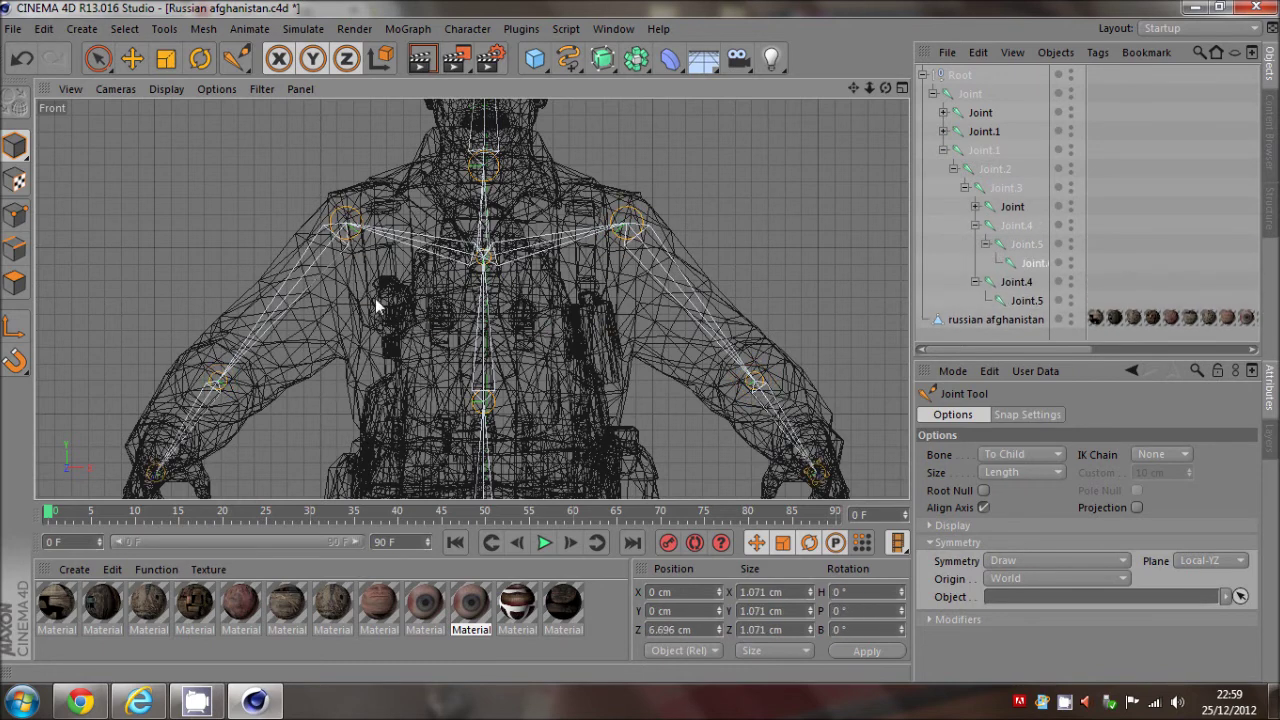
Step: In the Top view, move the first arm's elbow joint slightly forward and its wrist joint about 9.5 cm forward to follow the forearm
middle_click(465, 245)
middle_click(617, 213)
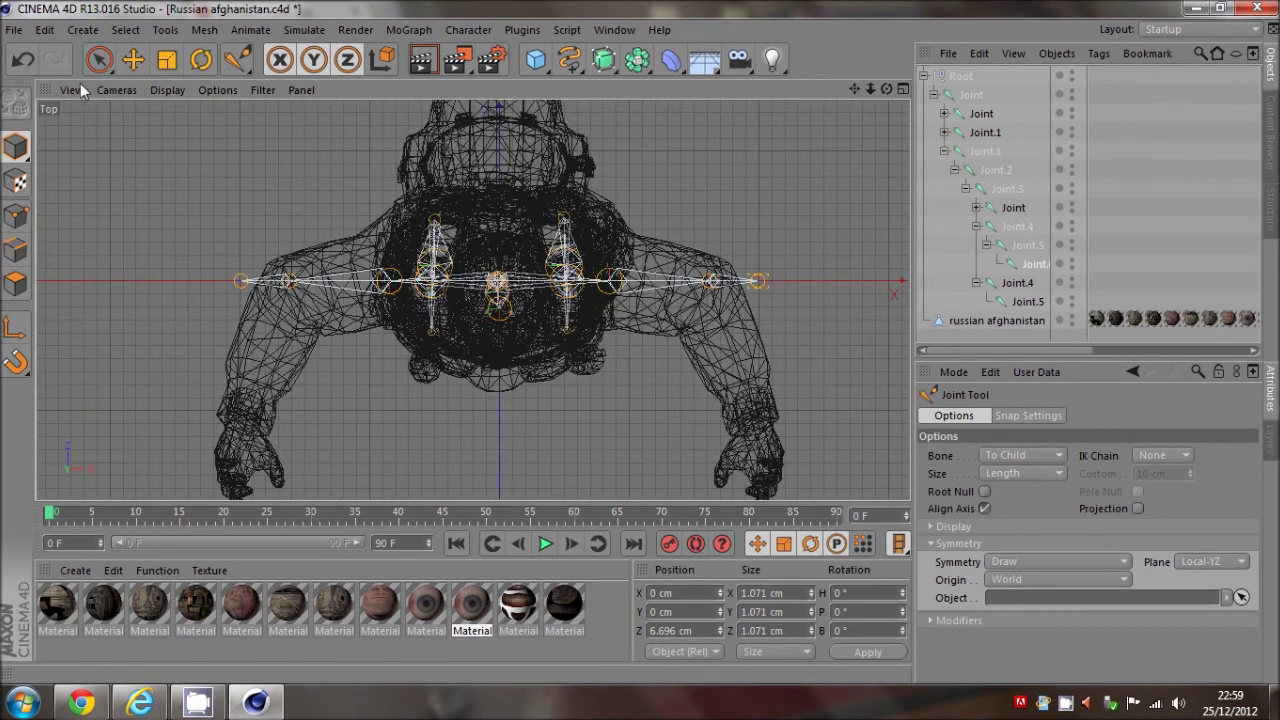
left_click(132, 58)
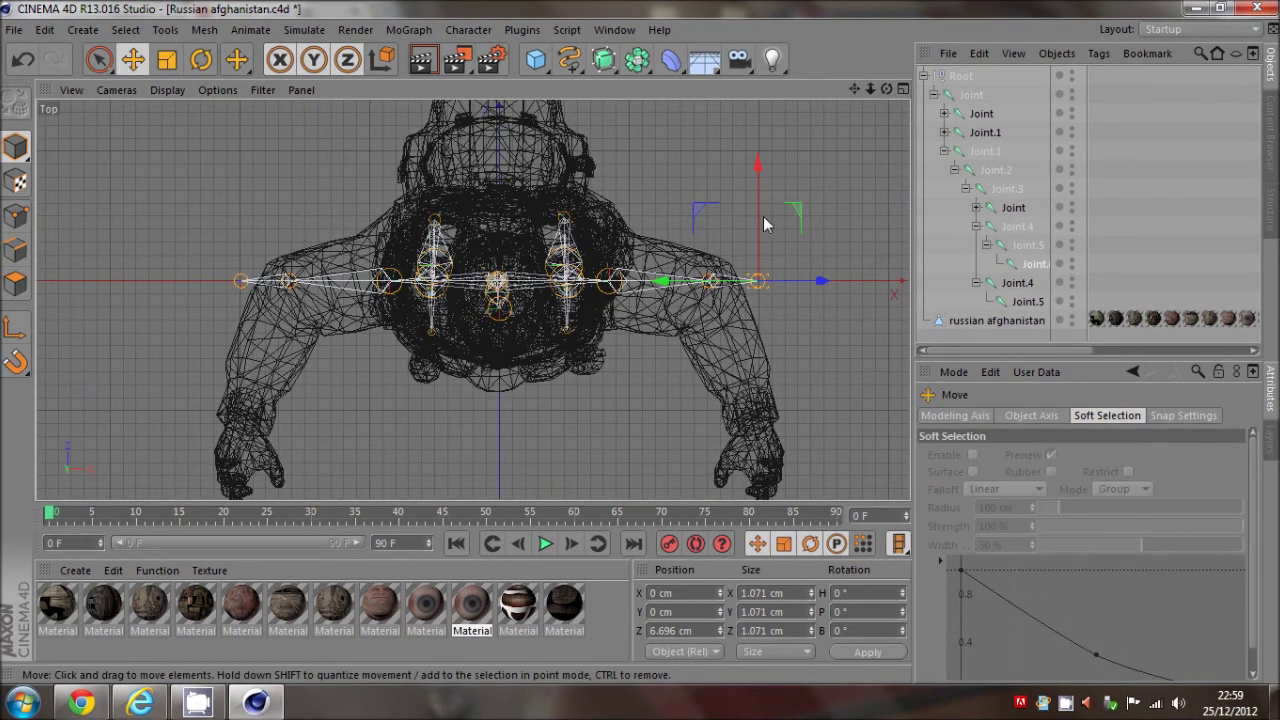
left_click(1015, 247)
left_click_drag(712, 234, 767, 368)
left_click(1030, 264)
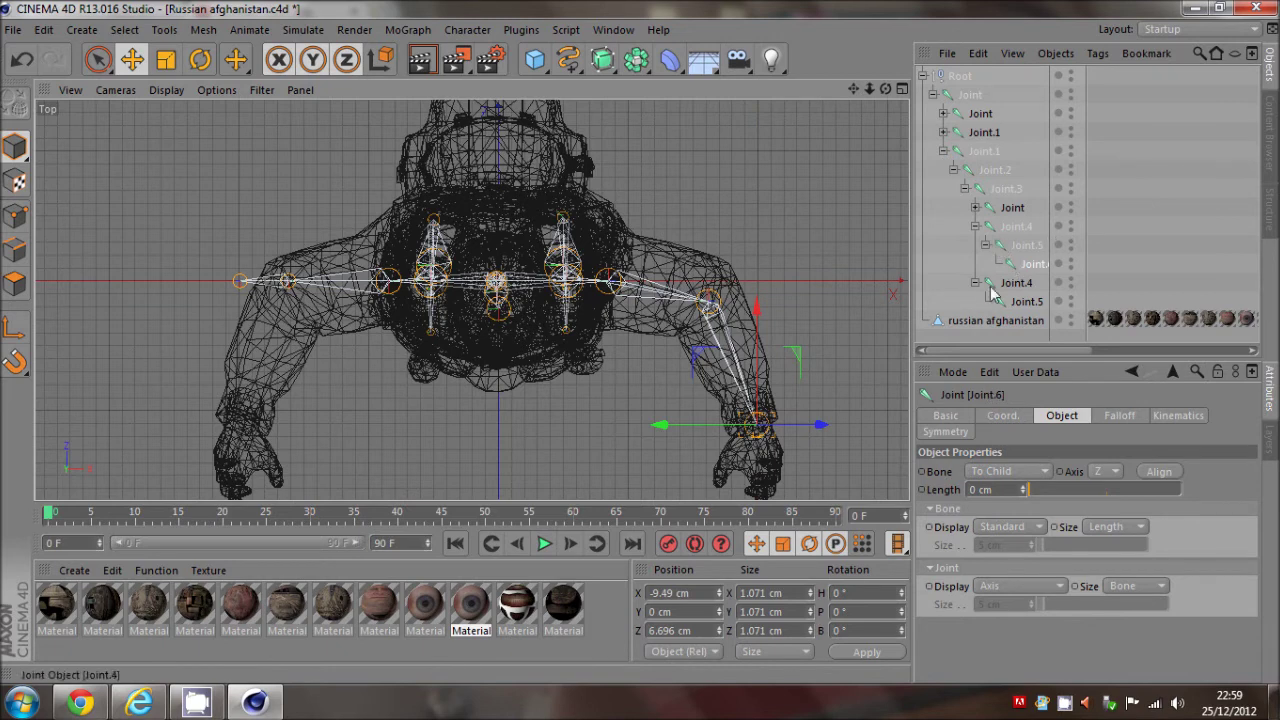
Step: Move the opposite arm's elbow joint slightly forward and its wrist joint about 10.1 cm forward to follow the forearm
left_click(976, 227)
left_click(975, 207)
left_click(1027, 226)
left_click_drag(291, 366, 291, 379)
left_click(987, 234)
left_click(986, 226)
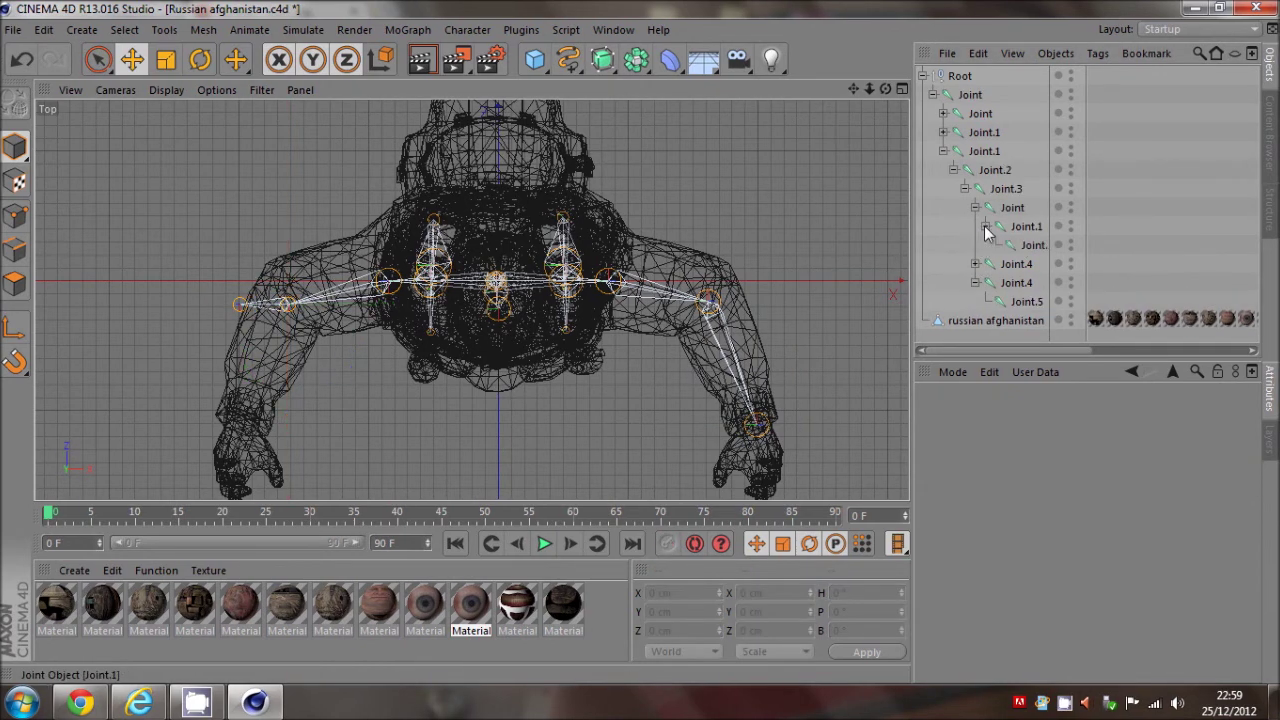
left_click(1017, 241)
left_click_drag(240, 398, 243, 531)
middle_click(378, 220)
middle_click(352, 237)
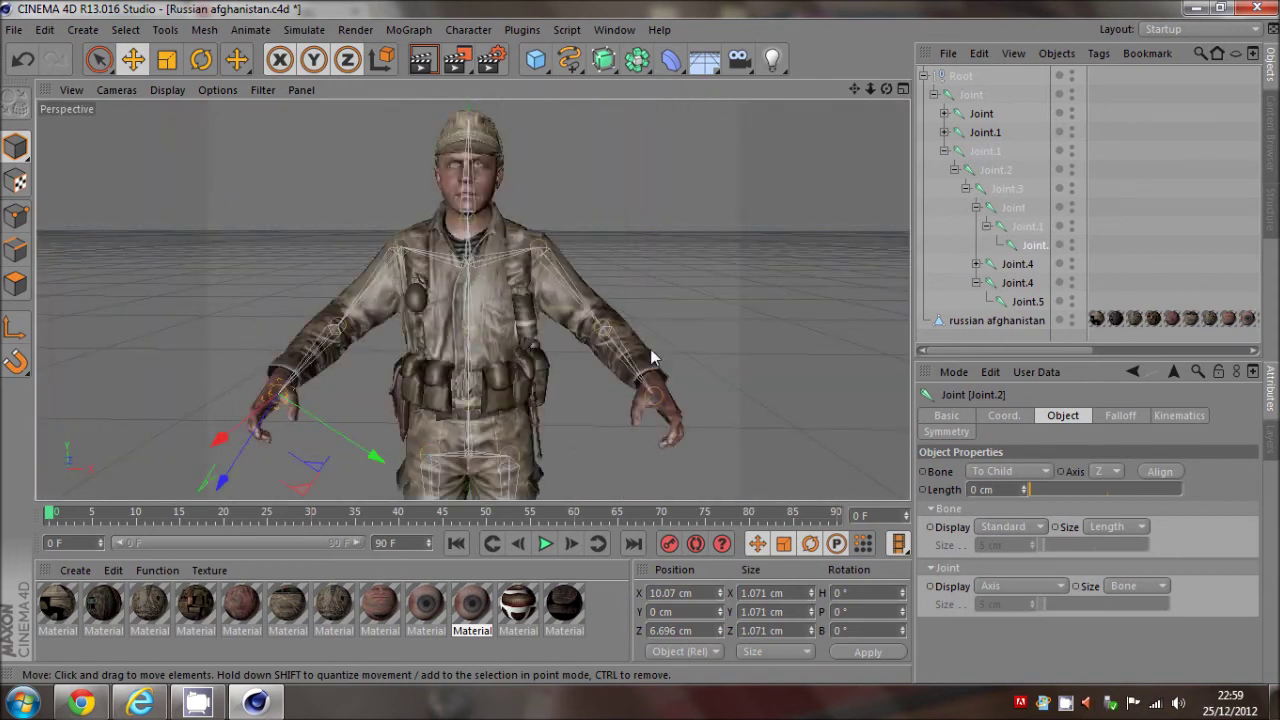
left_click(1152, 258)
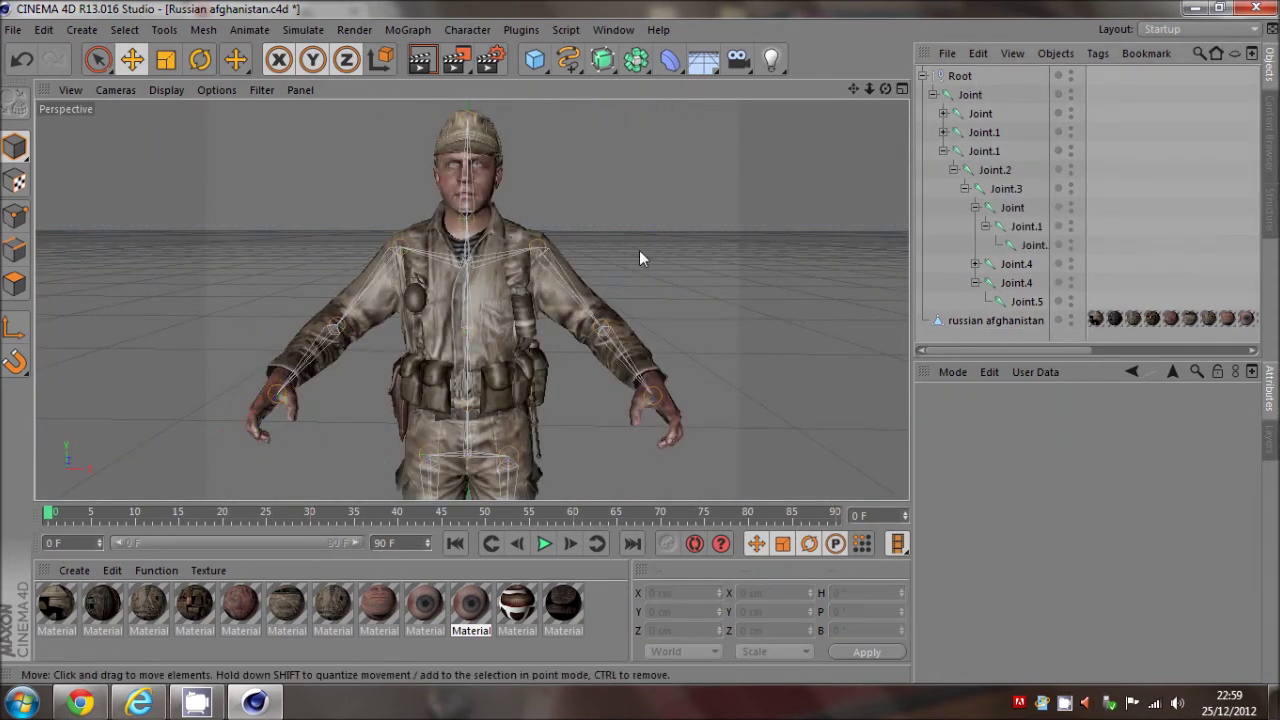
Step: Collapse the spine and arm chain and parent the Root null under the russian afghanistan mesh
left_click(976, 283)
left_click_drag(641, 345, 640, 340, "alt")
left_click(944, 152)
left_click(958, 78)
left_click_drag(981, 173, 980, 173)
left_click(998, 243)
Step: Select the Root with all its child joints plus the russian afghanistan mesh, and bind the mesh to the joints
left_click(971, 94)
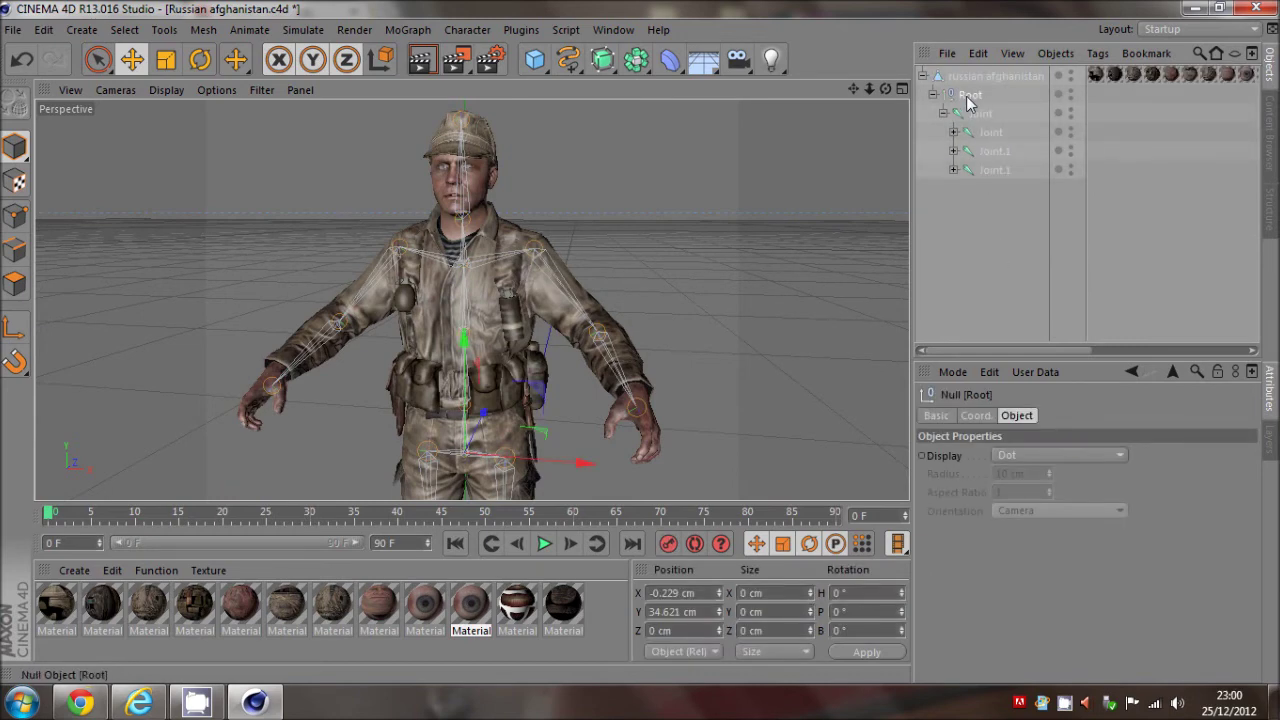
right_click(968, 98)
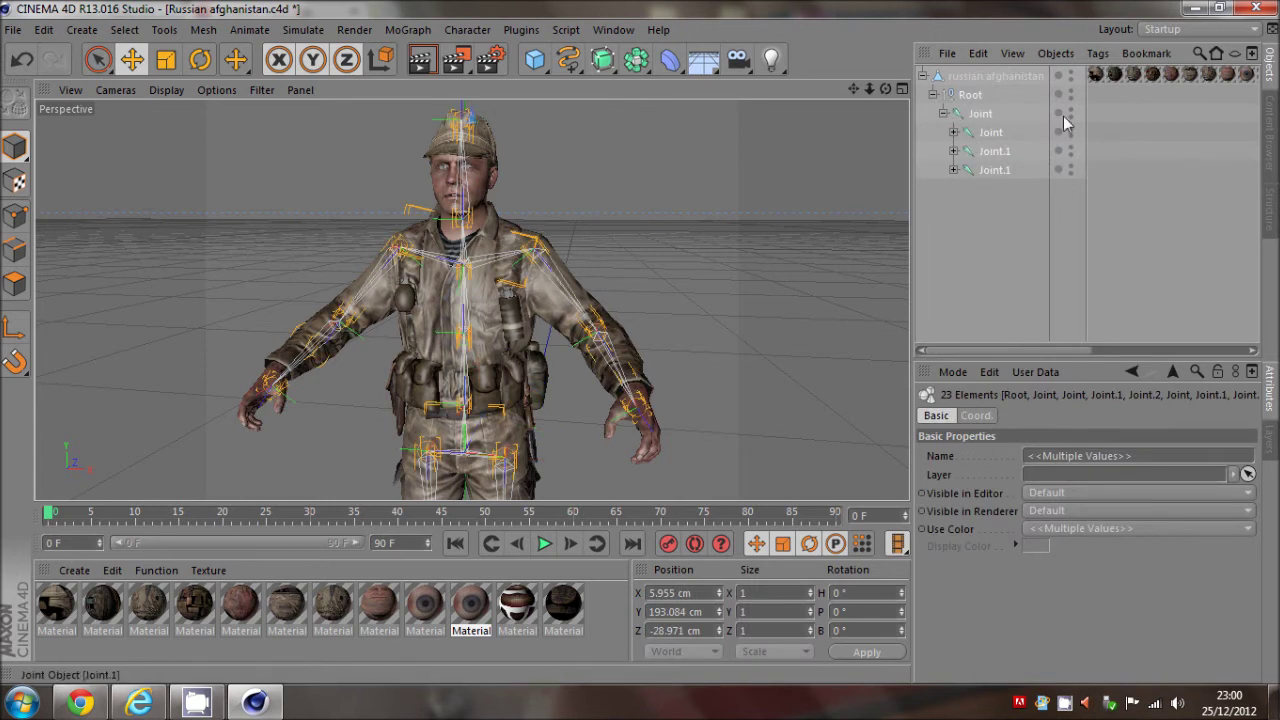
left_click(990, 76, "shift")
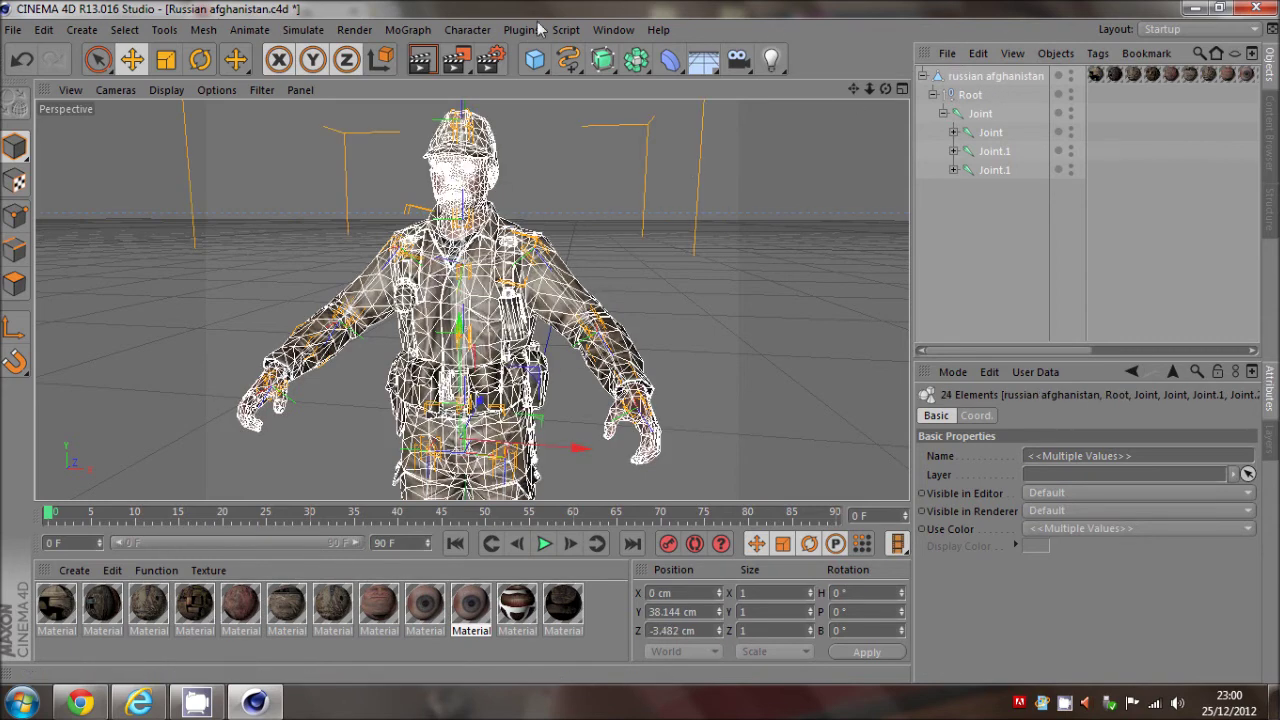
left_click(467, 30)
mouse_move(485, 78)
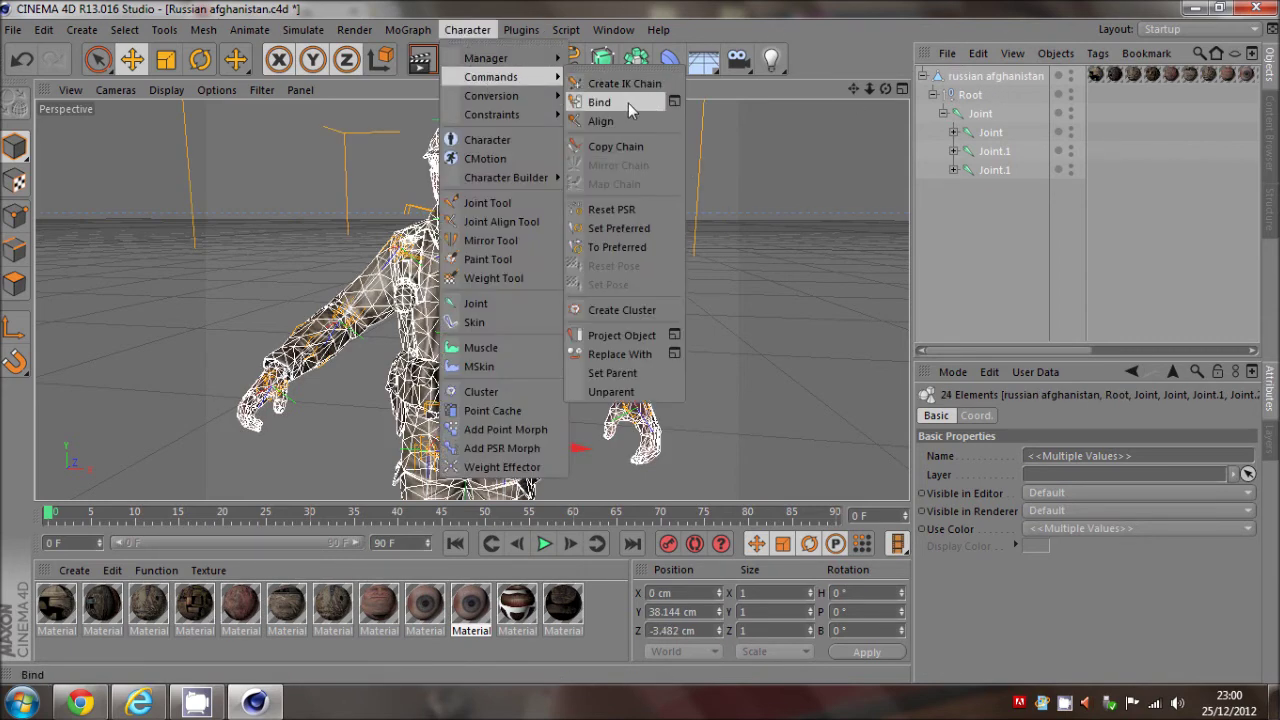
left_click(600, 102)
left_click(1018, 285)
Step: Test the binding by moving the hip joint of the soldier's right leg outward, and undo the move
scroll(524, 230, "down", 3)
scroll(540, 232, "up", 1)
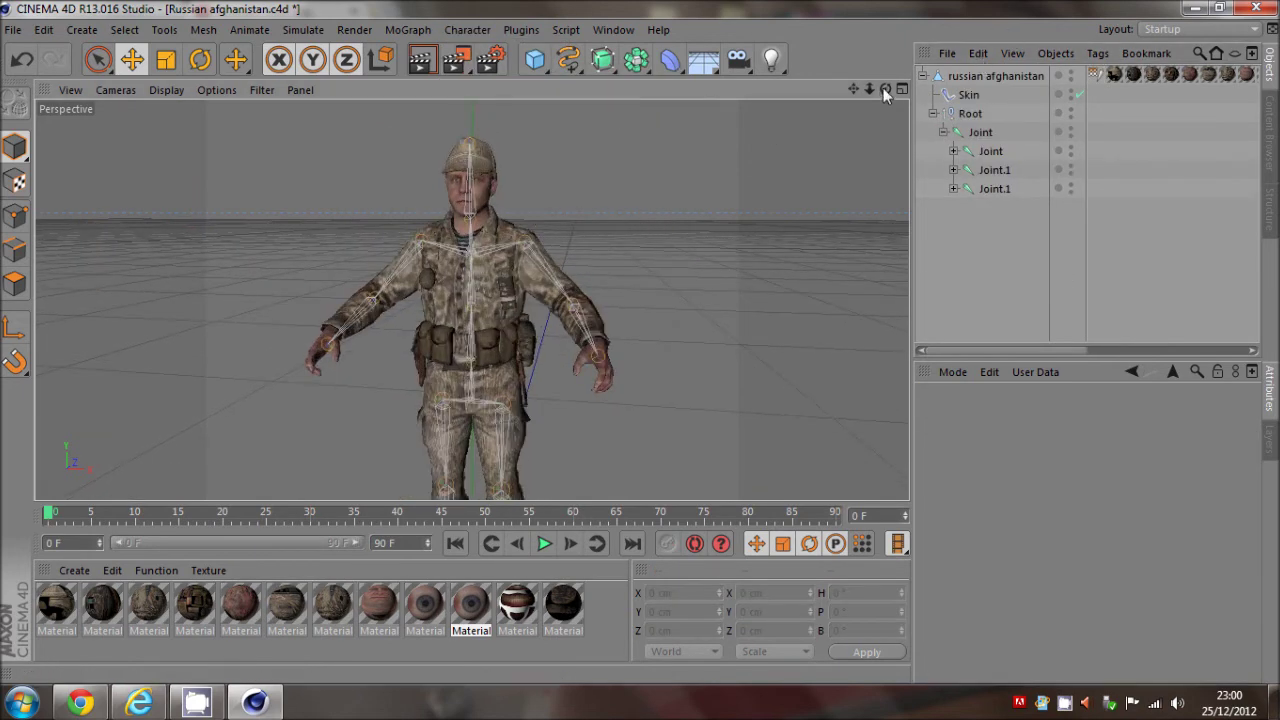
left_click_drag(885, 90, 913, 112)
left_click(990, 151)
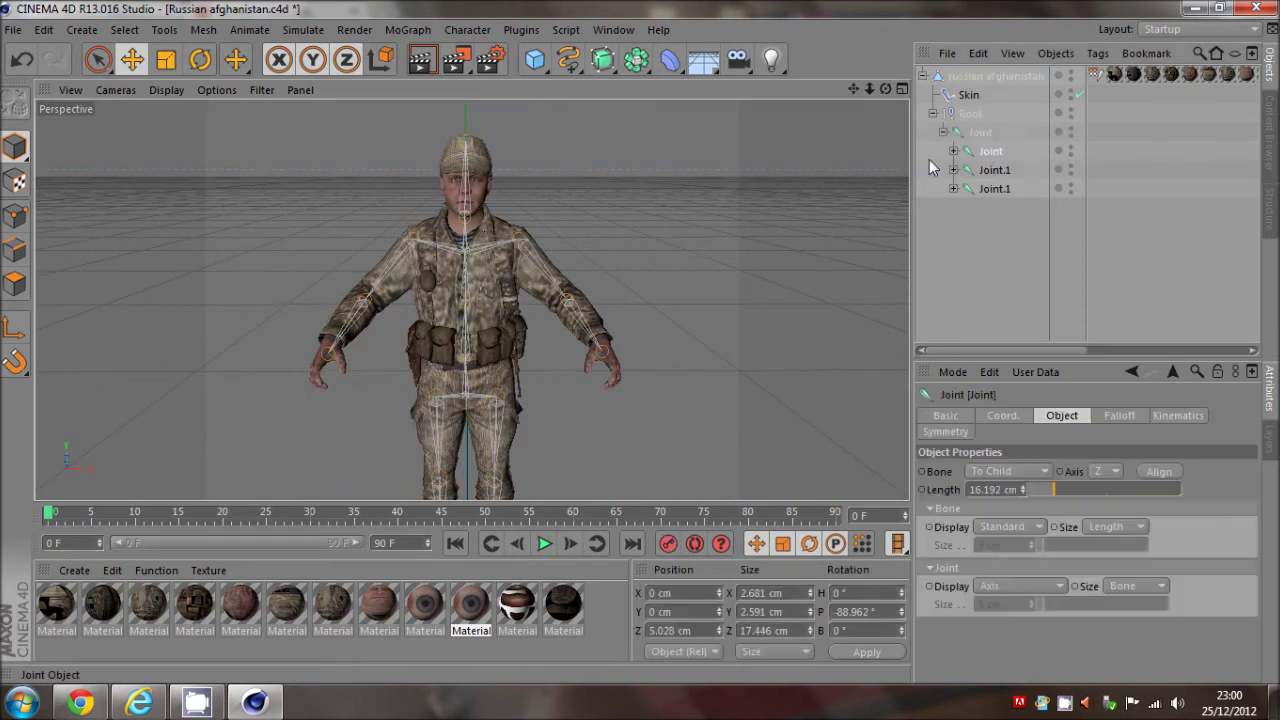
left_click_drag(371, 399, 318, 404)
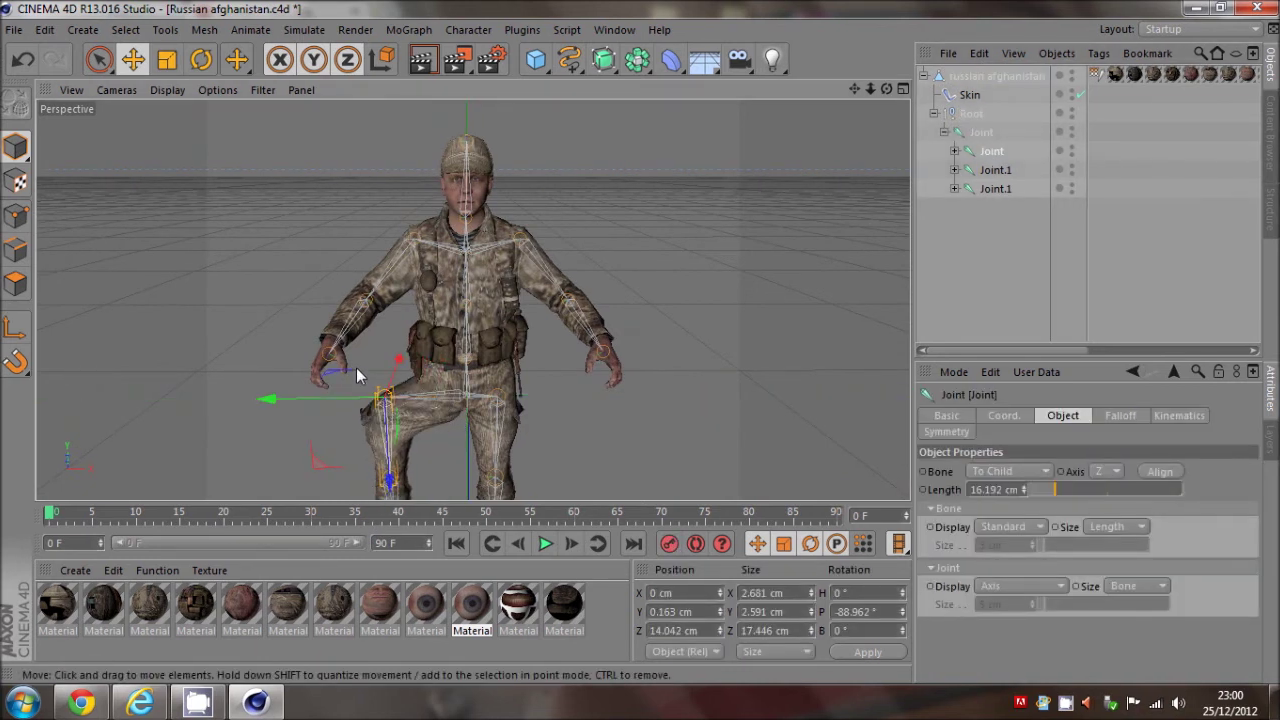
key("ctrl+z")
Step: Rotate the hip joint of the soldier's right leg to about H 82.3°, P -82.3°, B 82.2°, and clear the selection
middle_click_drag(641, 342, 677, 200, "alt")
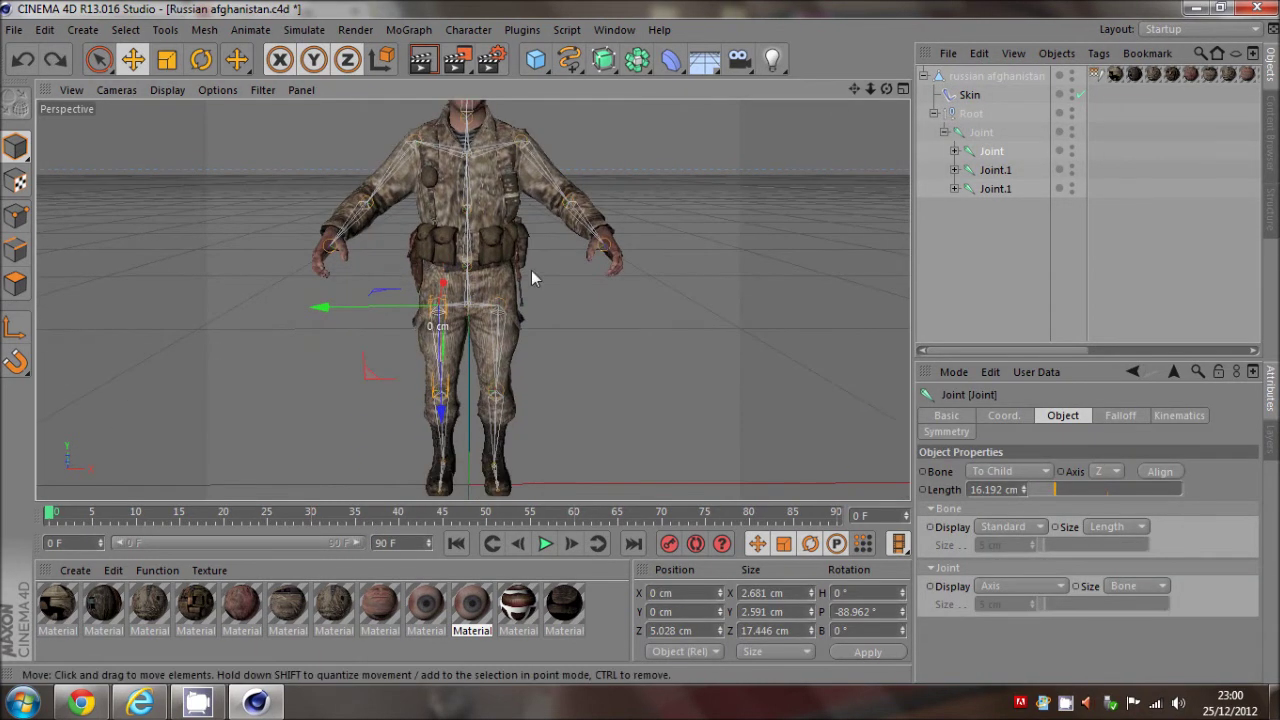
left_click(133, 59)
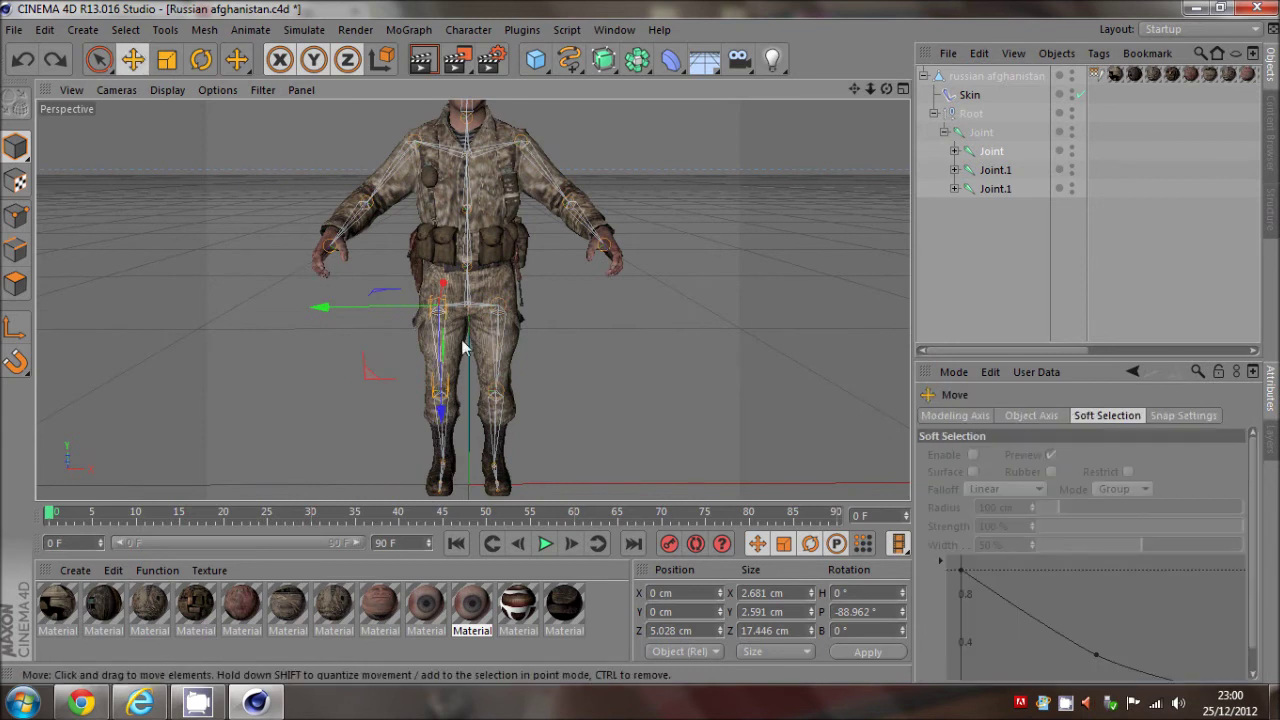
key("r")
left_click_drag(412, 323, 420, 262)
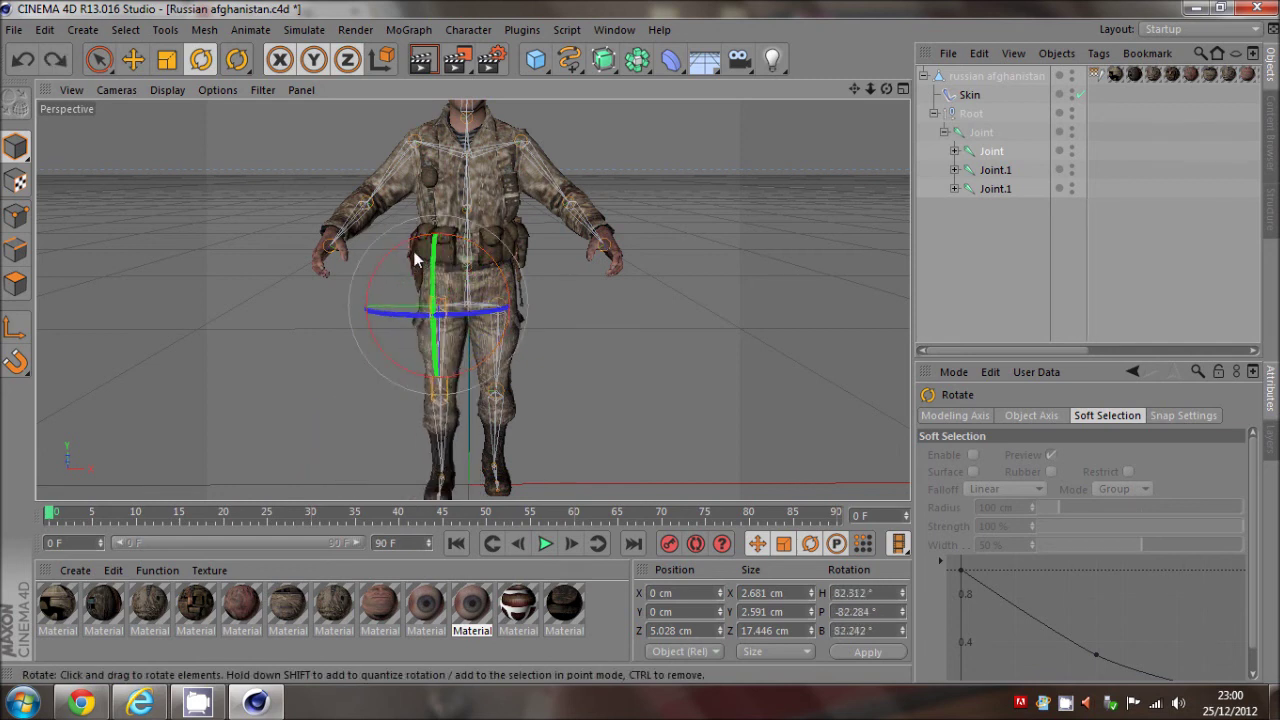
left_click(992, 246)
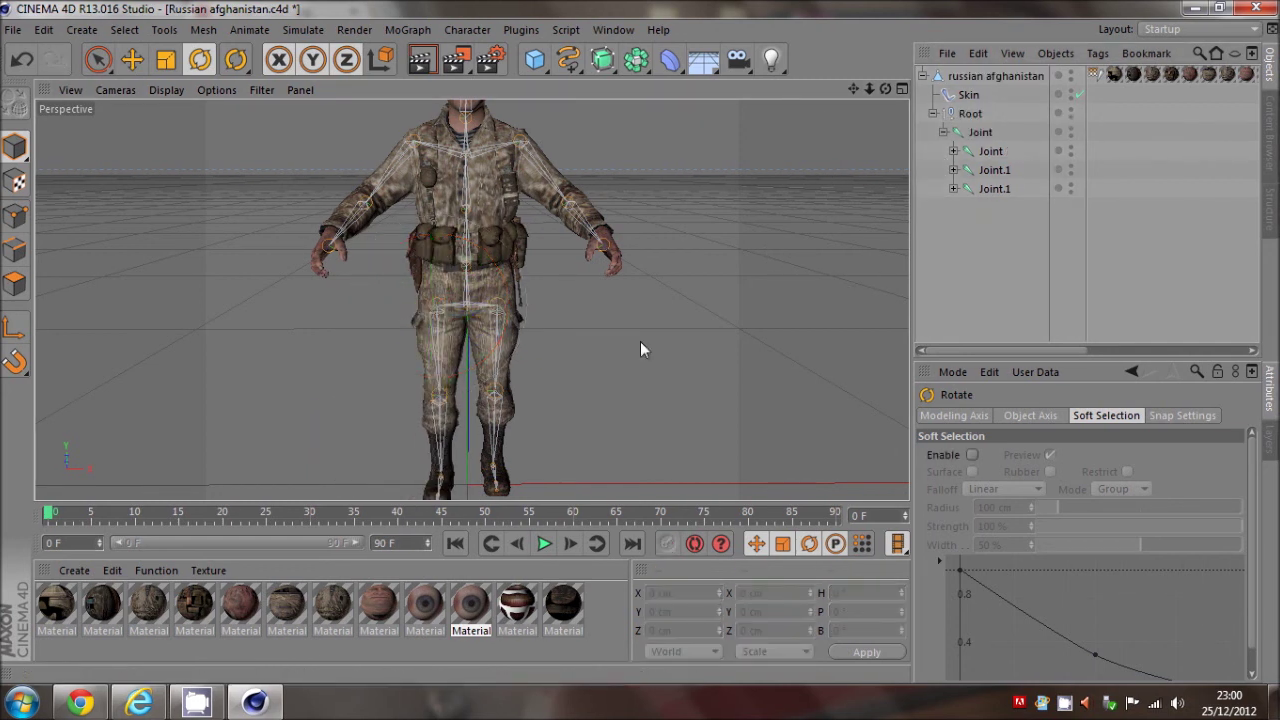
Step: Hide the Root null and its joint chain in the editor so only the soldier mesh is displayed
middle_click_drag(640, 341, 645, 428, "alt")
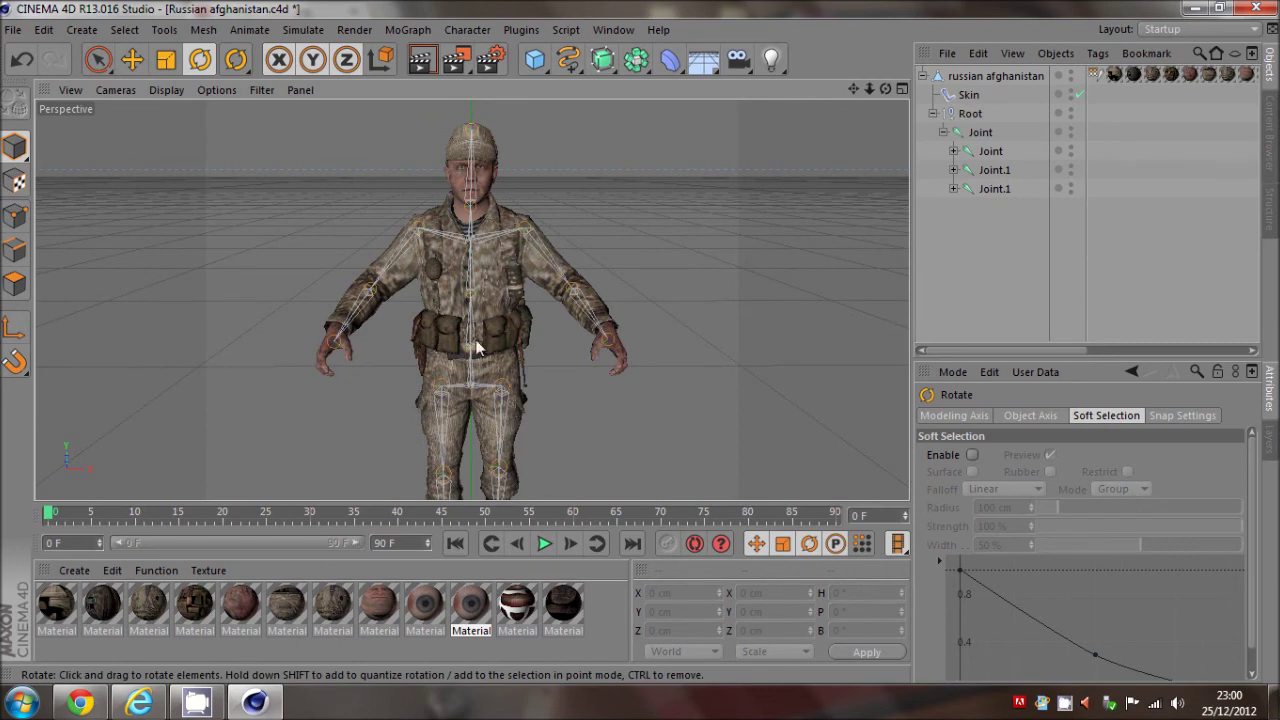
scroll(474, 180, "up", 3)
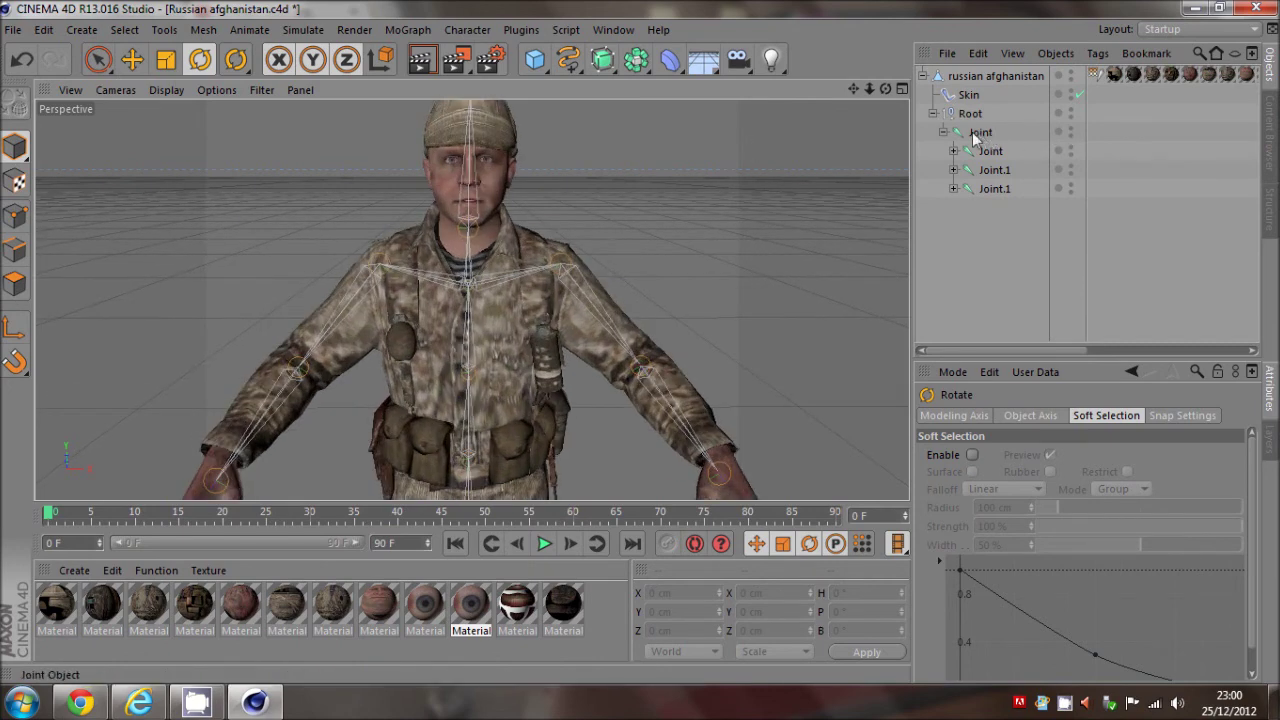
left_click(963, 114)
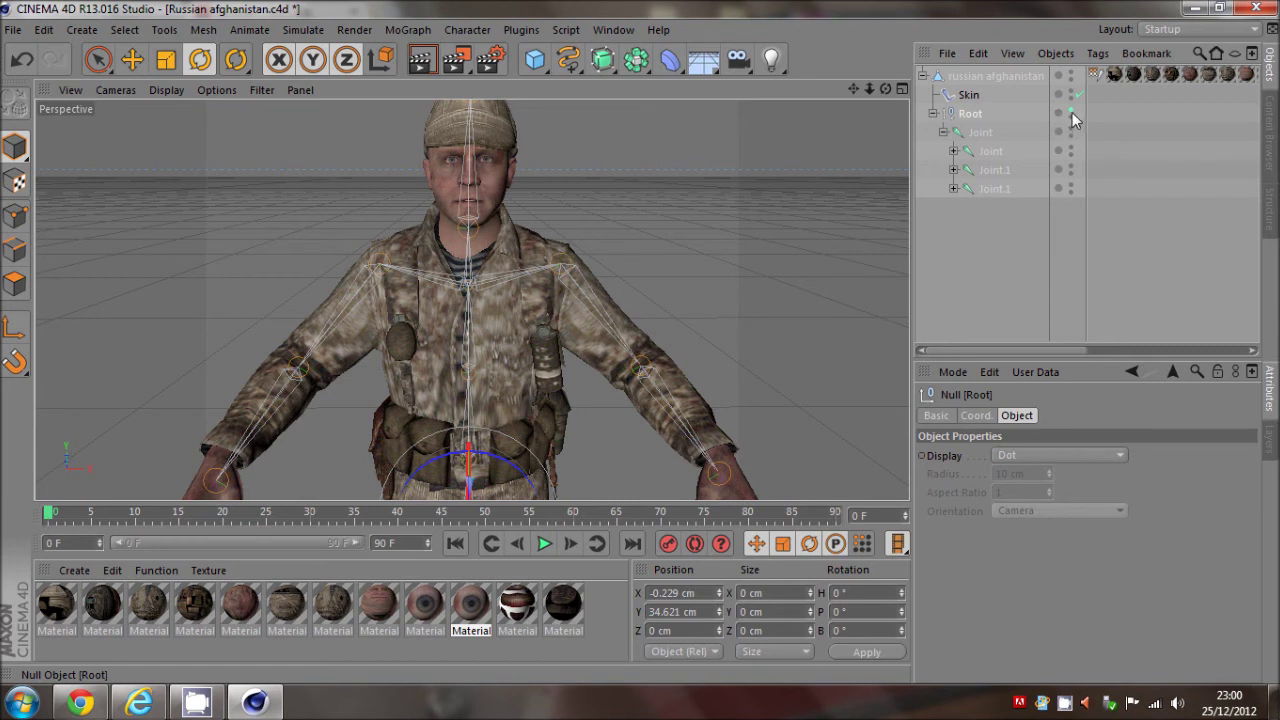
left_click(1071, 111)
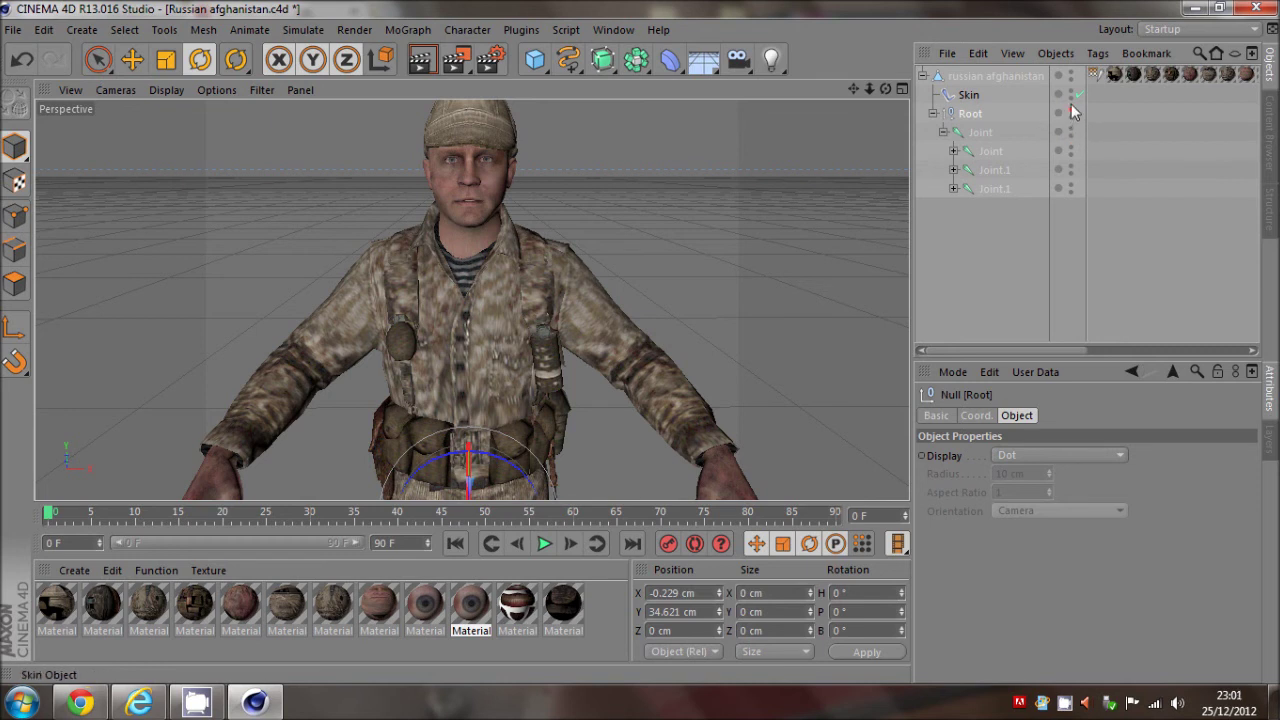
left_click(553, 314)
Step: Try swinging the soldier's right leg backward by rotating its hip joint to a pitch of about -125.3°, and undo the rotation
key("e")
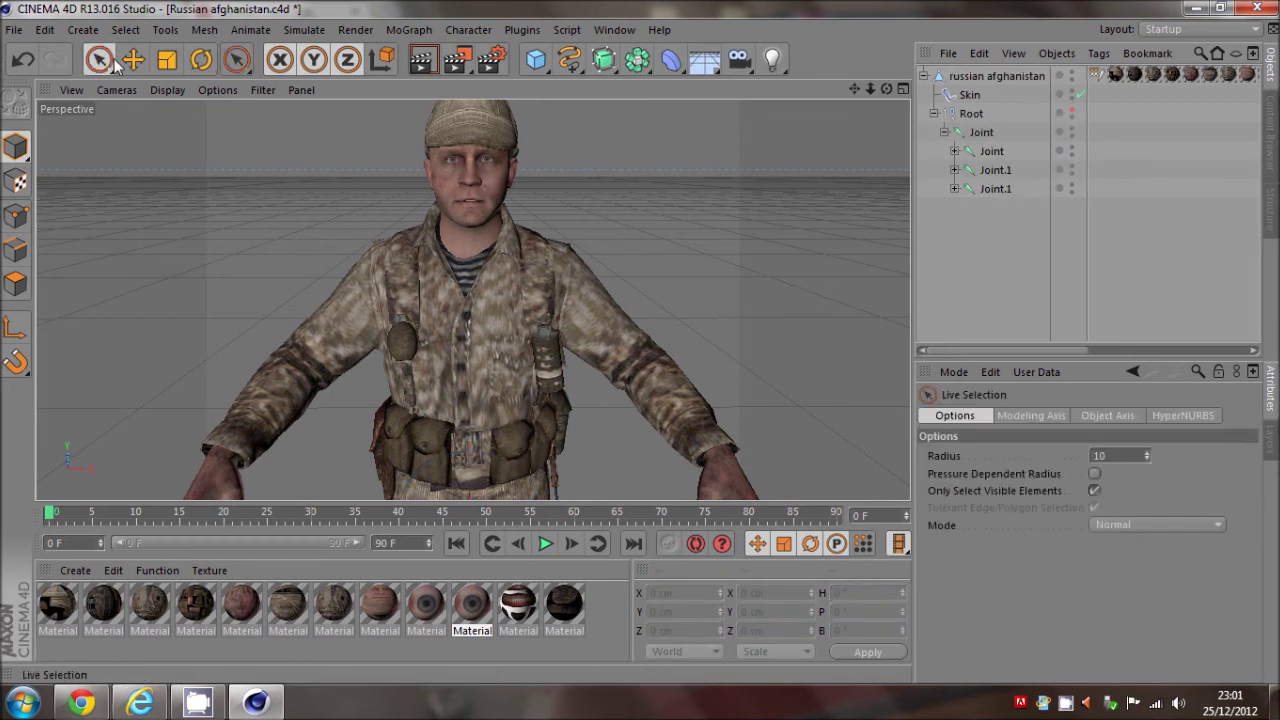
left_click(988, 151)
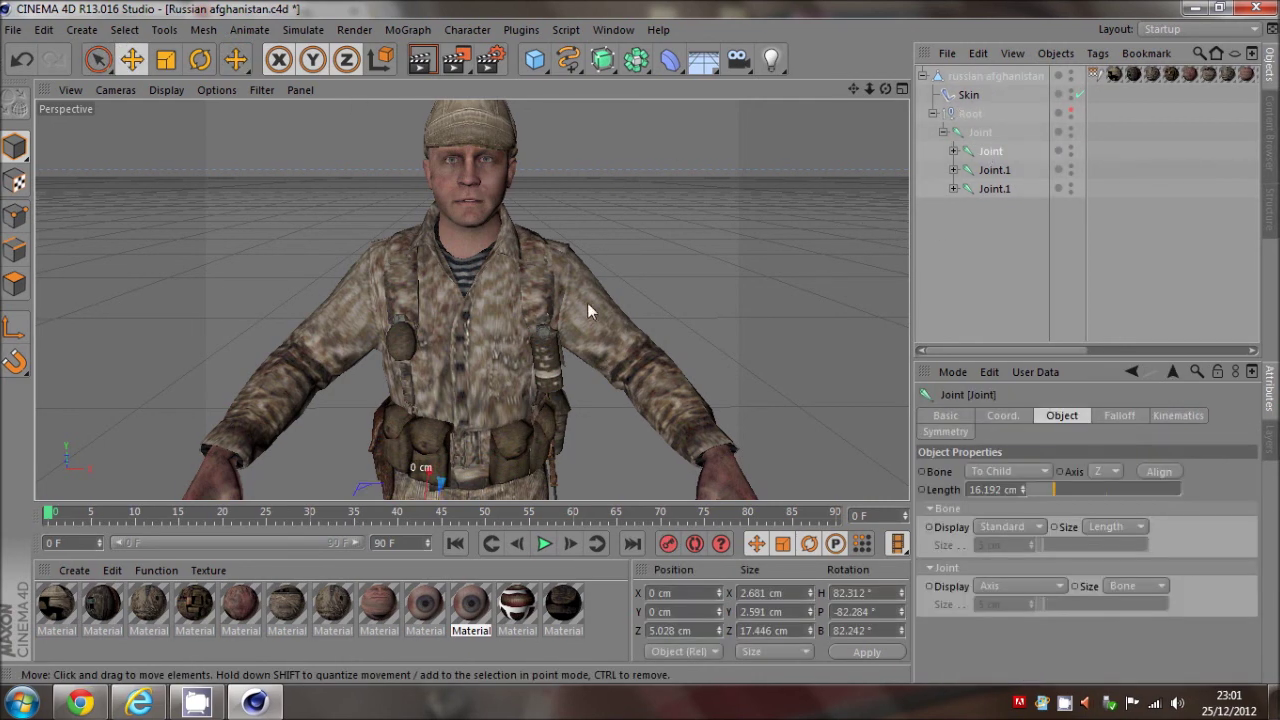
scroll(589, 304, "down", 3)
left_click_drag(847, 90, 739, 108)
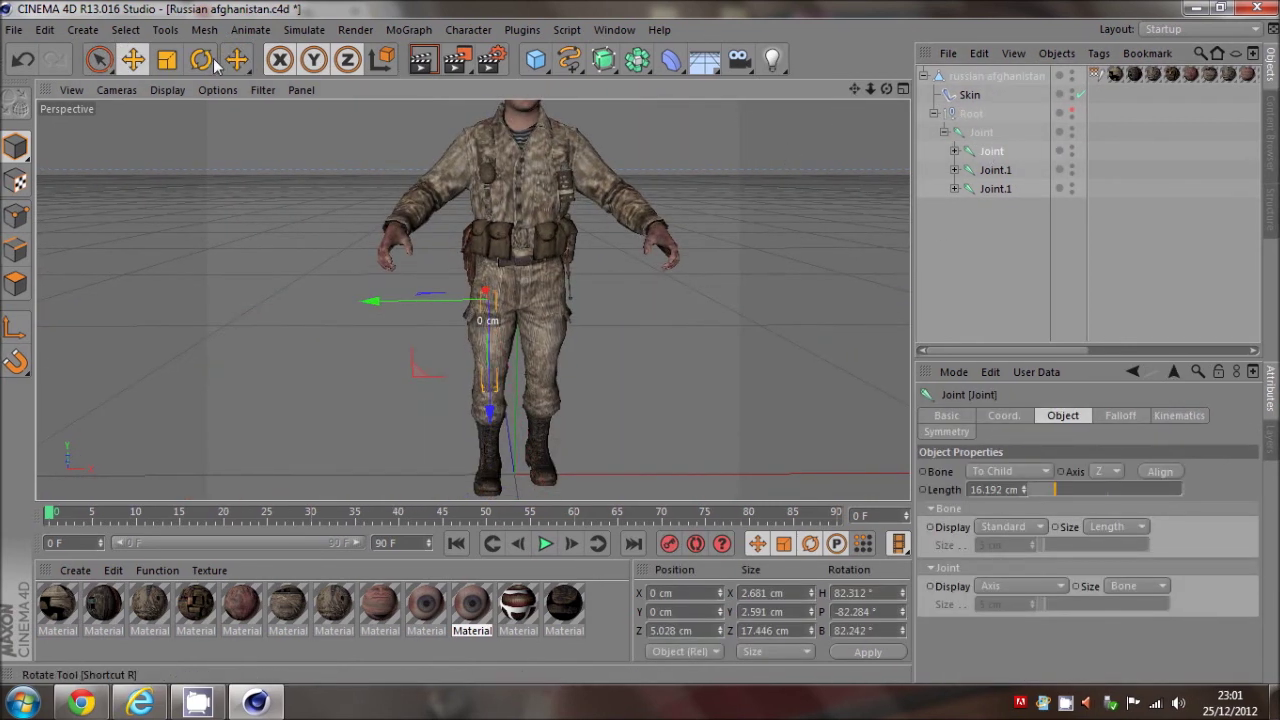
key("r")
left_click_drag(488, 250, 522, 382)
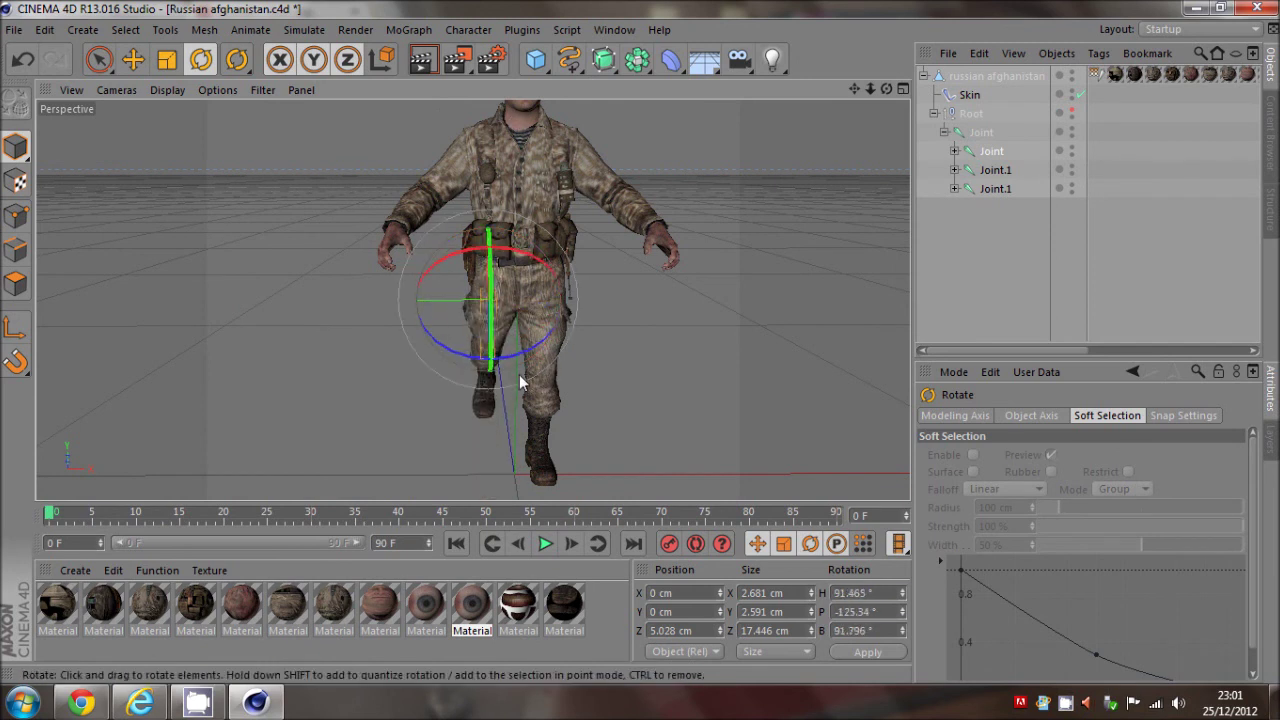
left_click(133, 60)
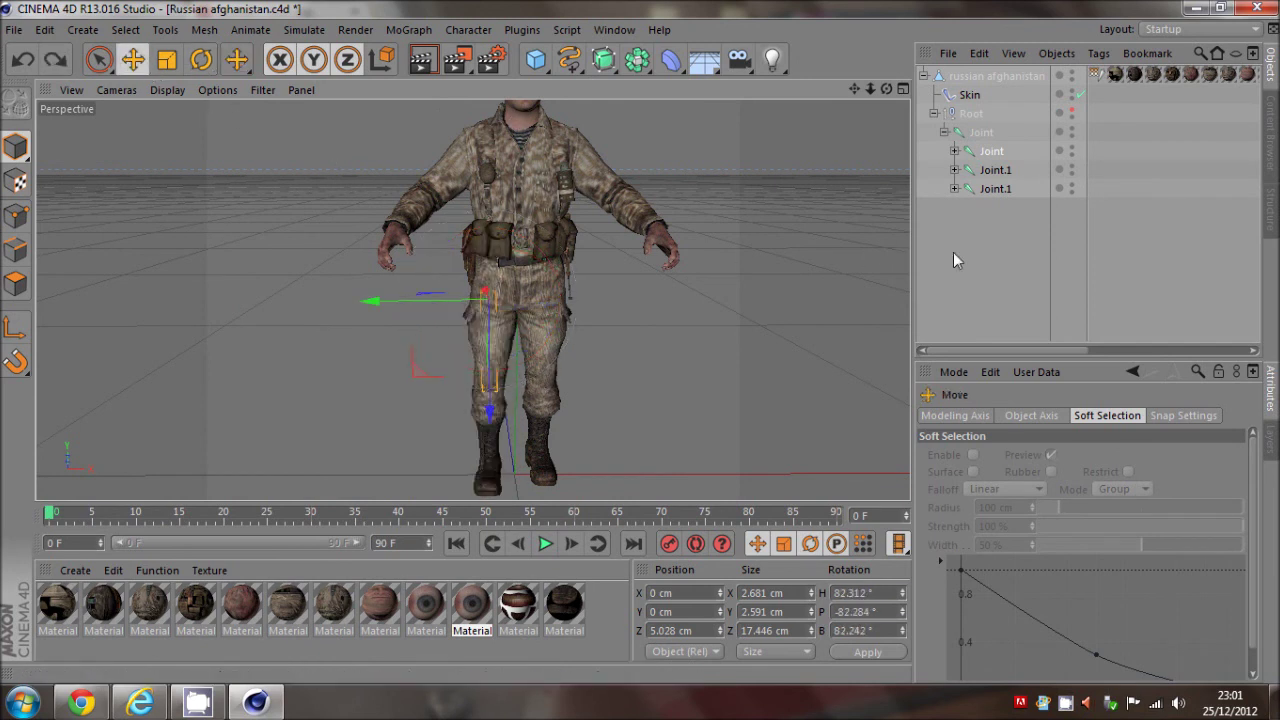
Step: Clear the joint selection and save the rigged scene as Russian afghanistan.c4d
left_click(953, 253)
scroll(328, 303, "down", 3)
scroll(423, 141, "up", 7)
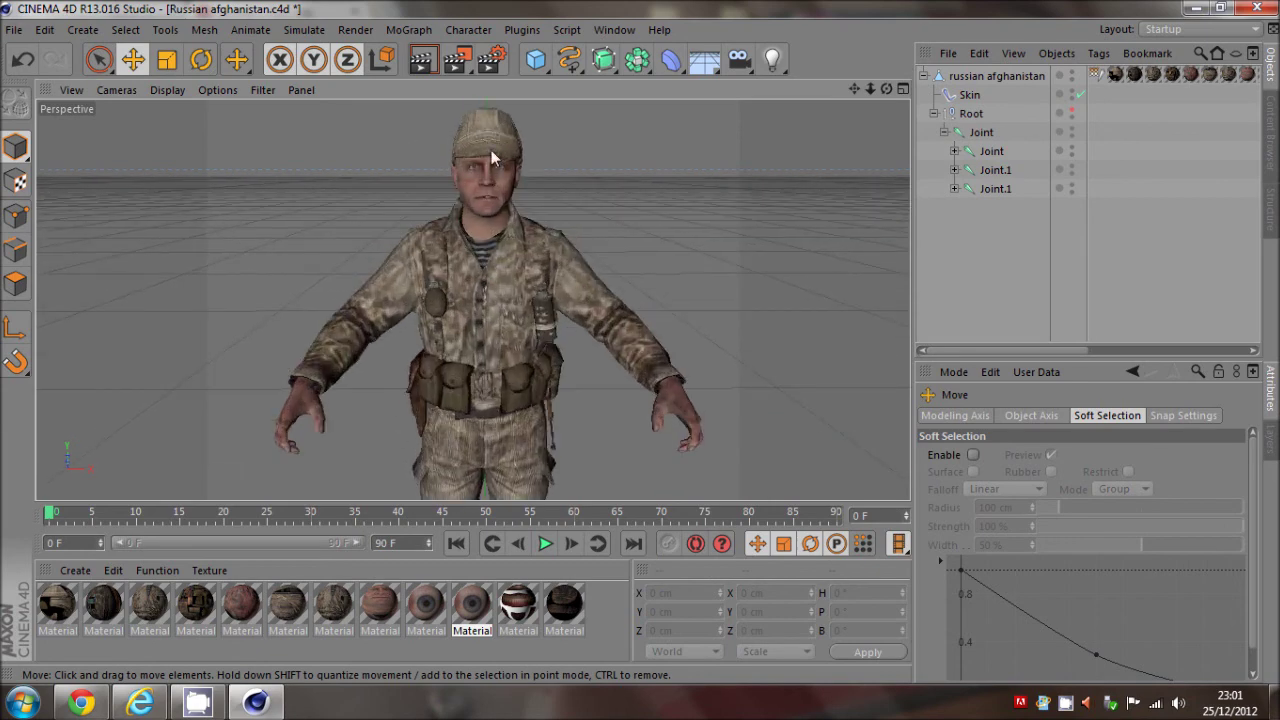
scroll(504, 216, "down", 2)
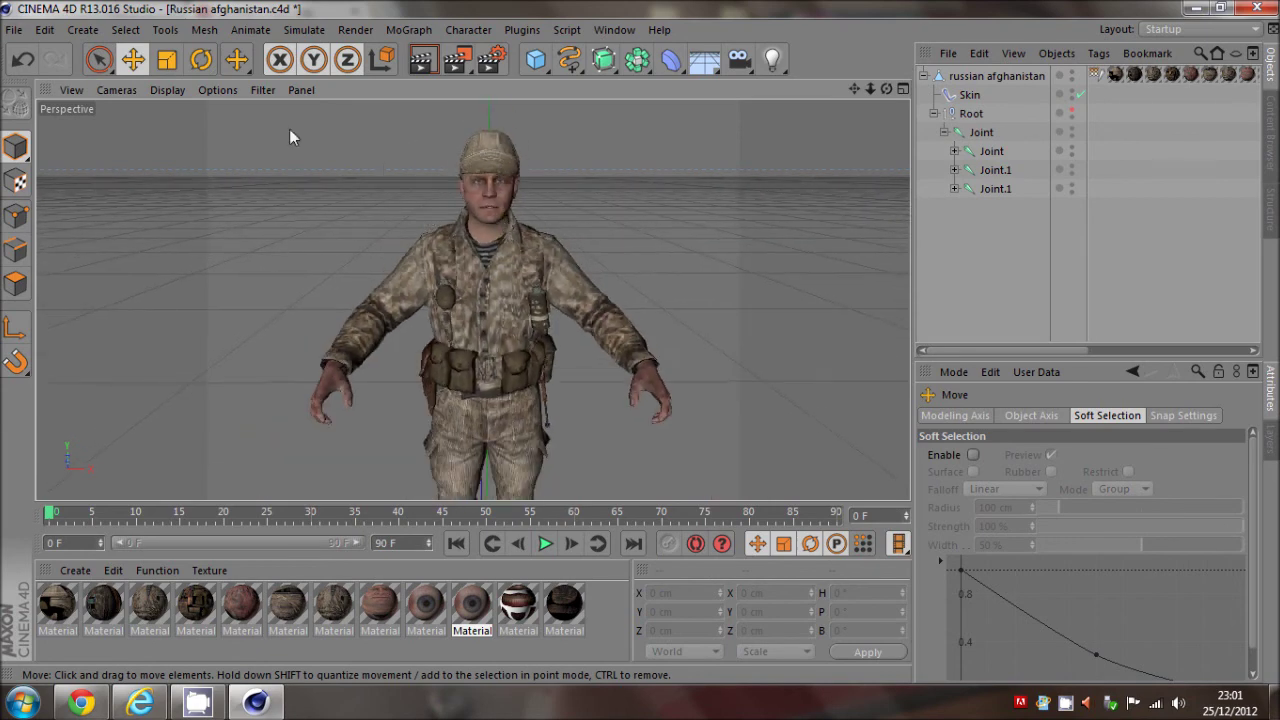
left_click(14, 29)
left_click(40, 206)
left_click(74, 148)
left_click(515, 468)
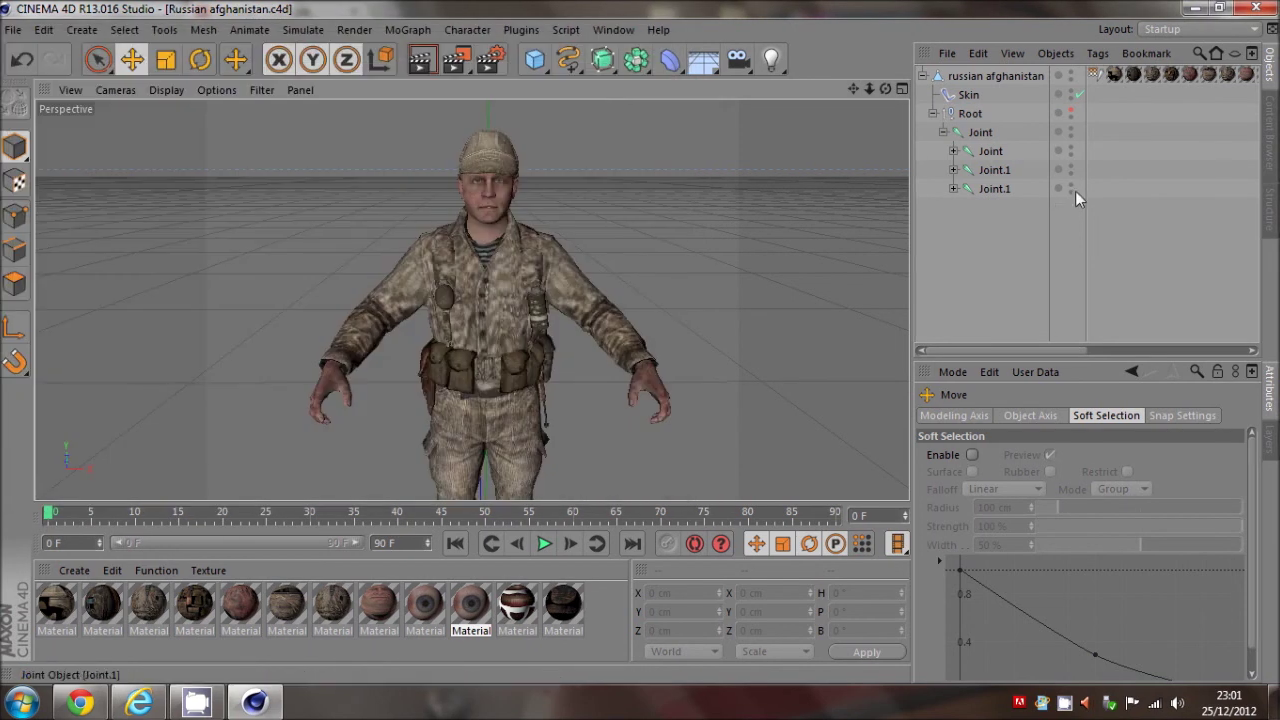
left_click(1063, 702)
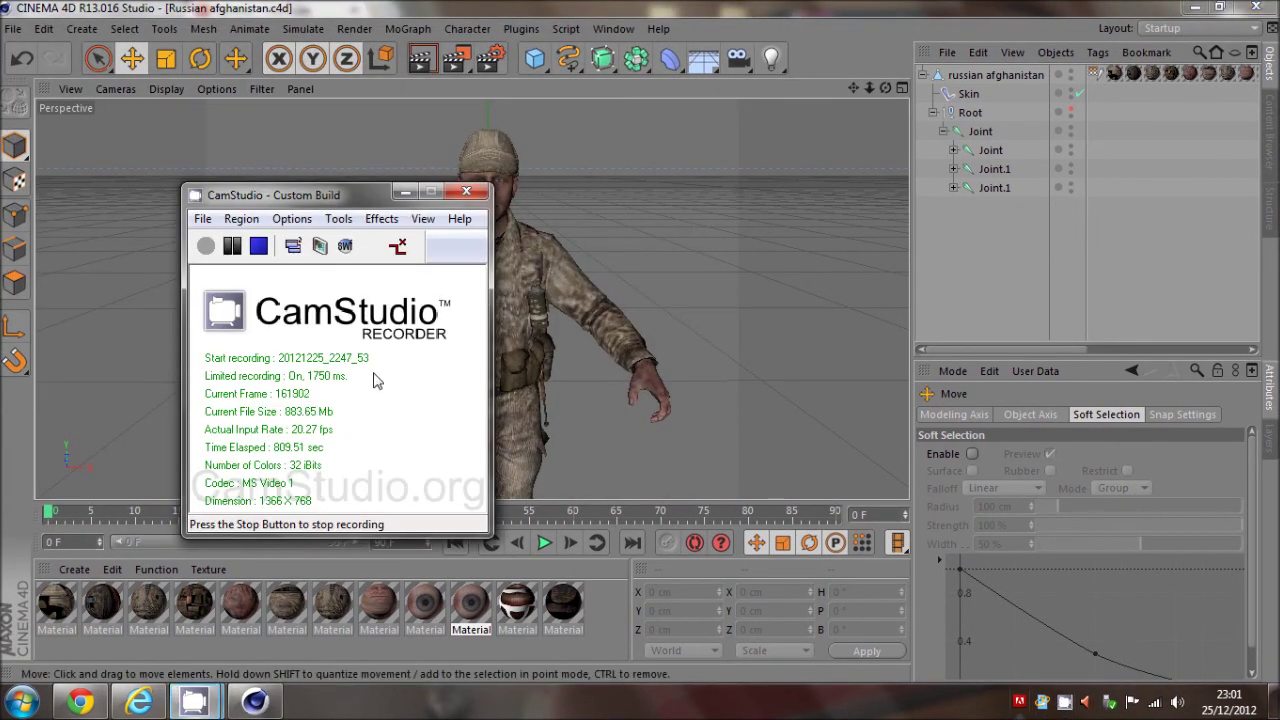